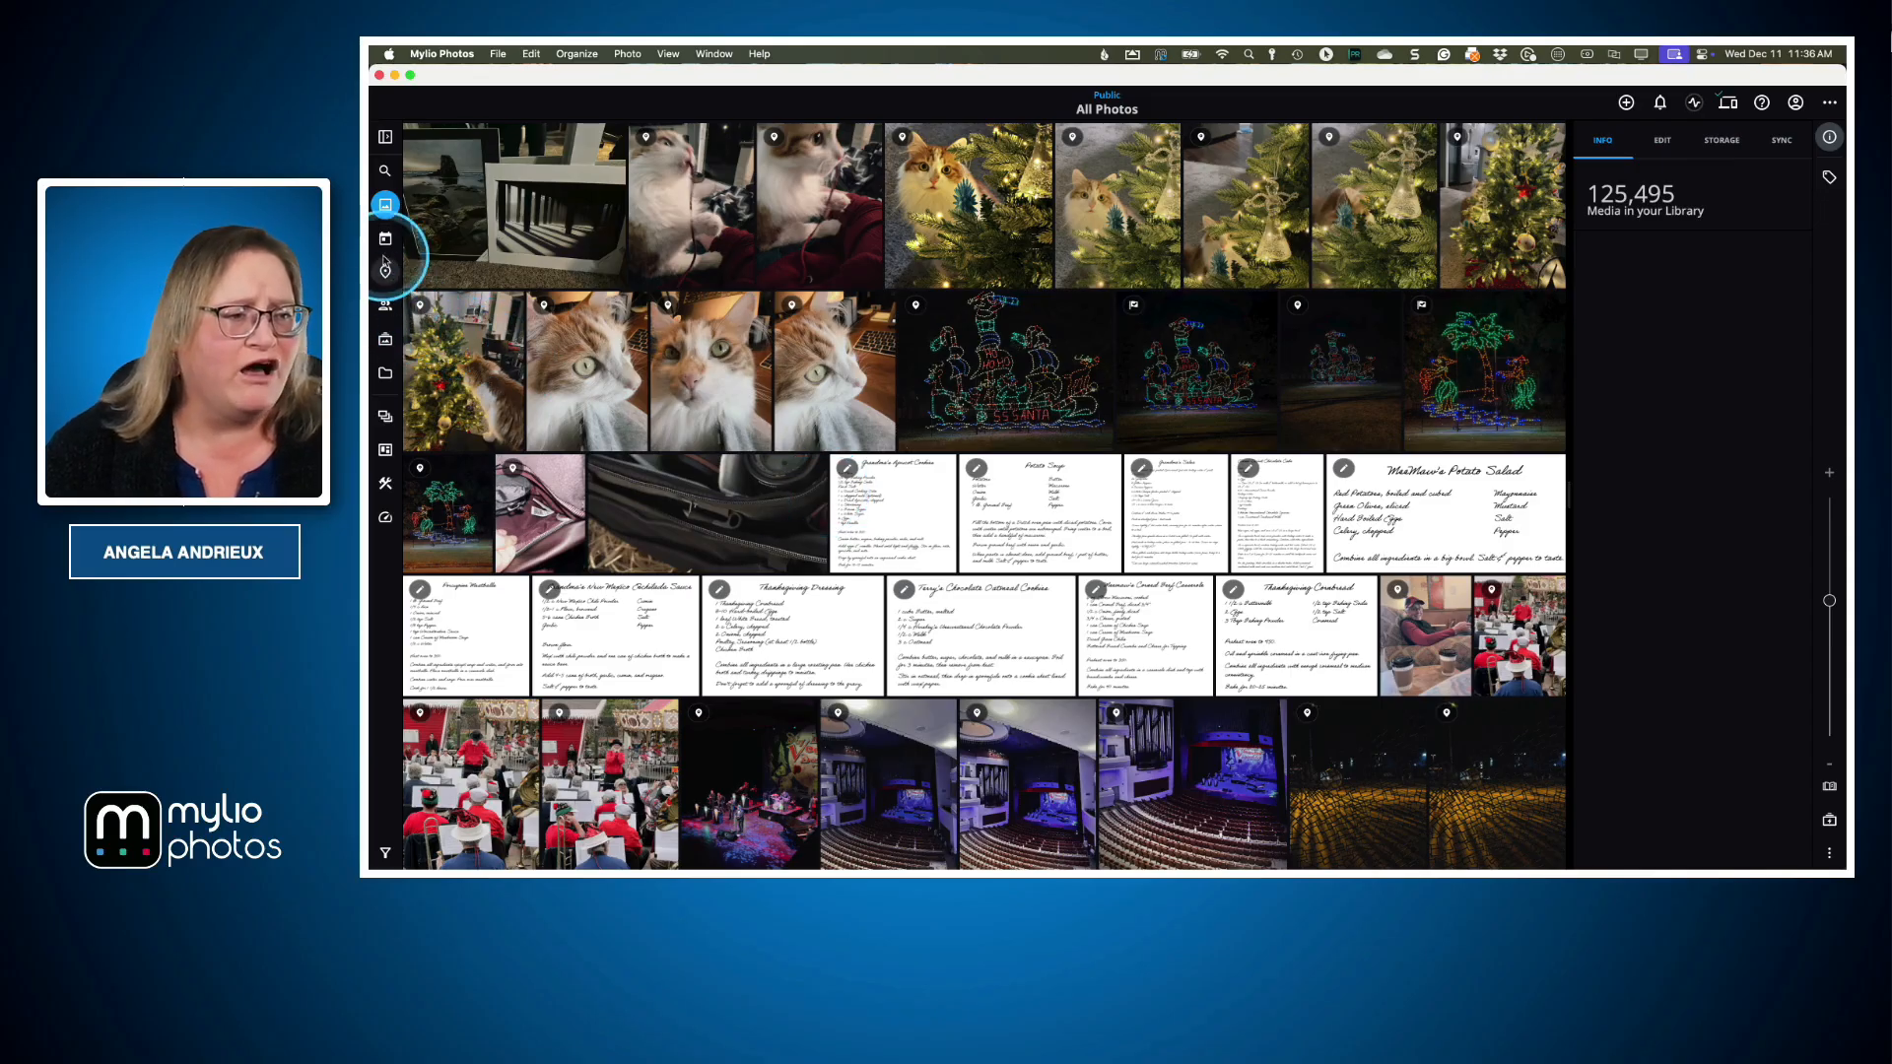
Open the QuickFilters and browse the category filters, such as Family, Travel and Holidays
click(384, 140)
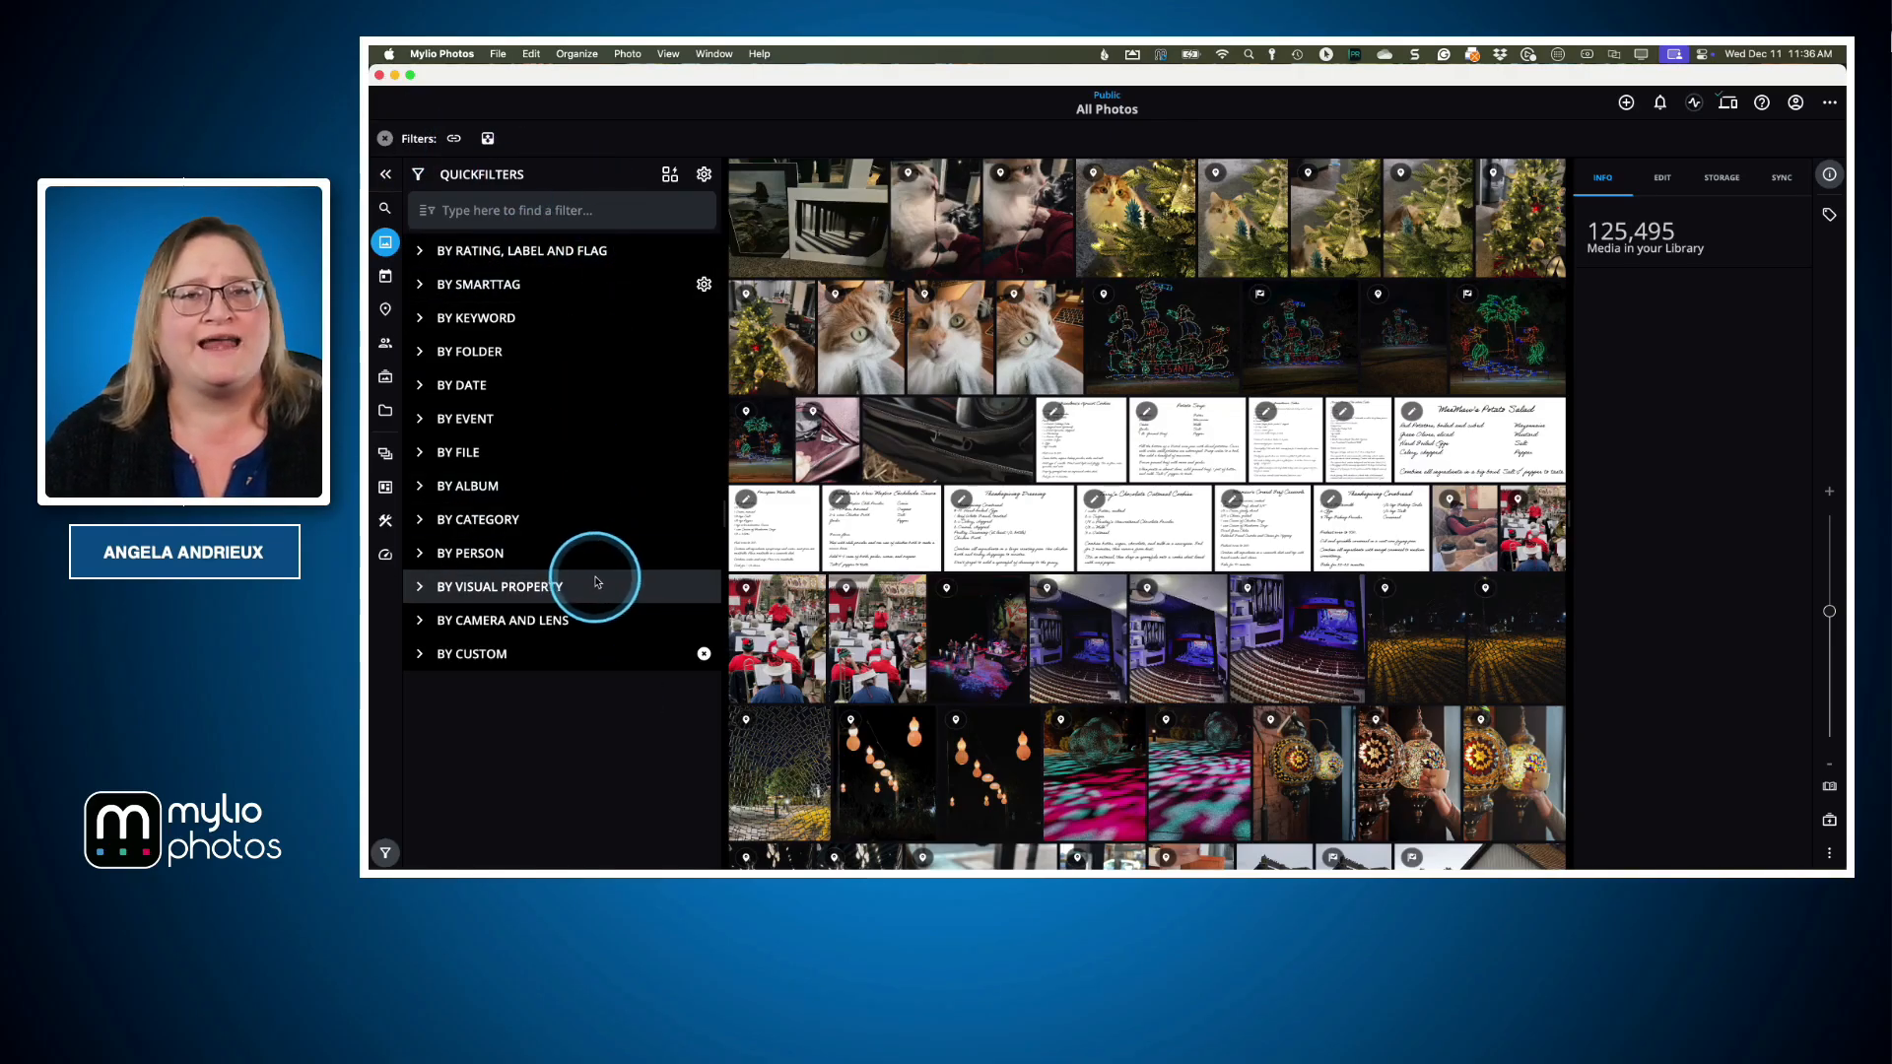
click(422, 519)
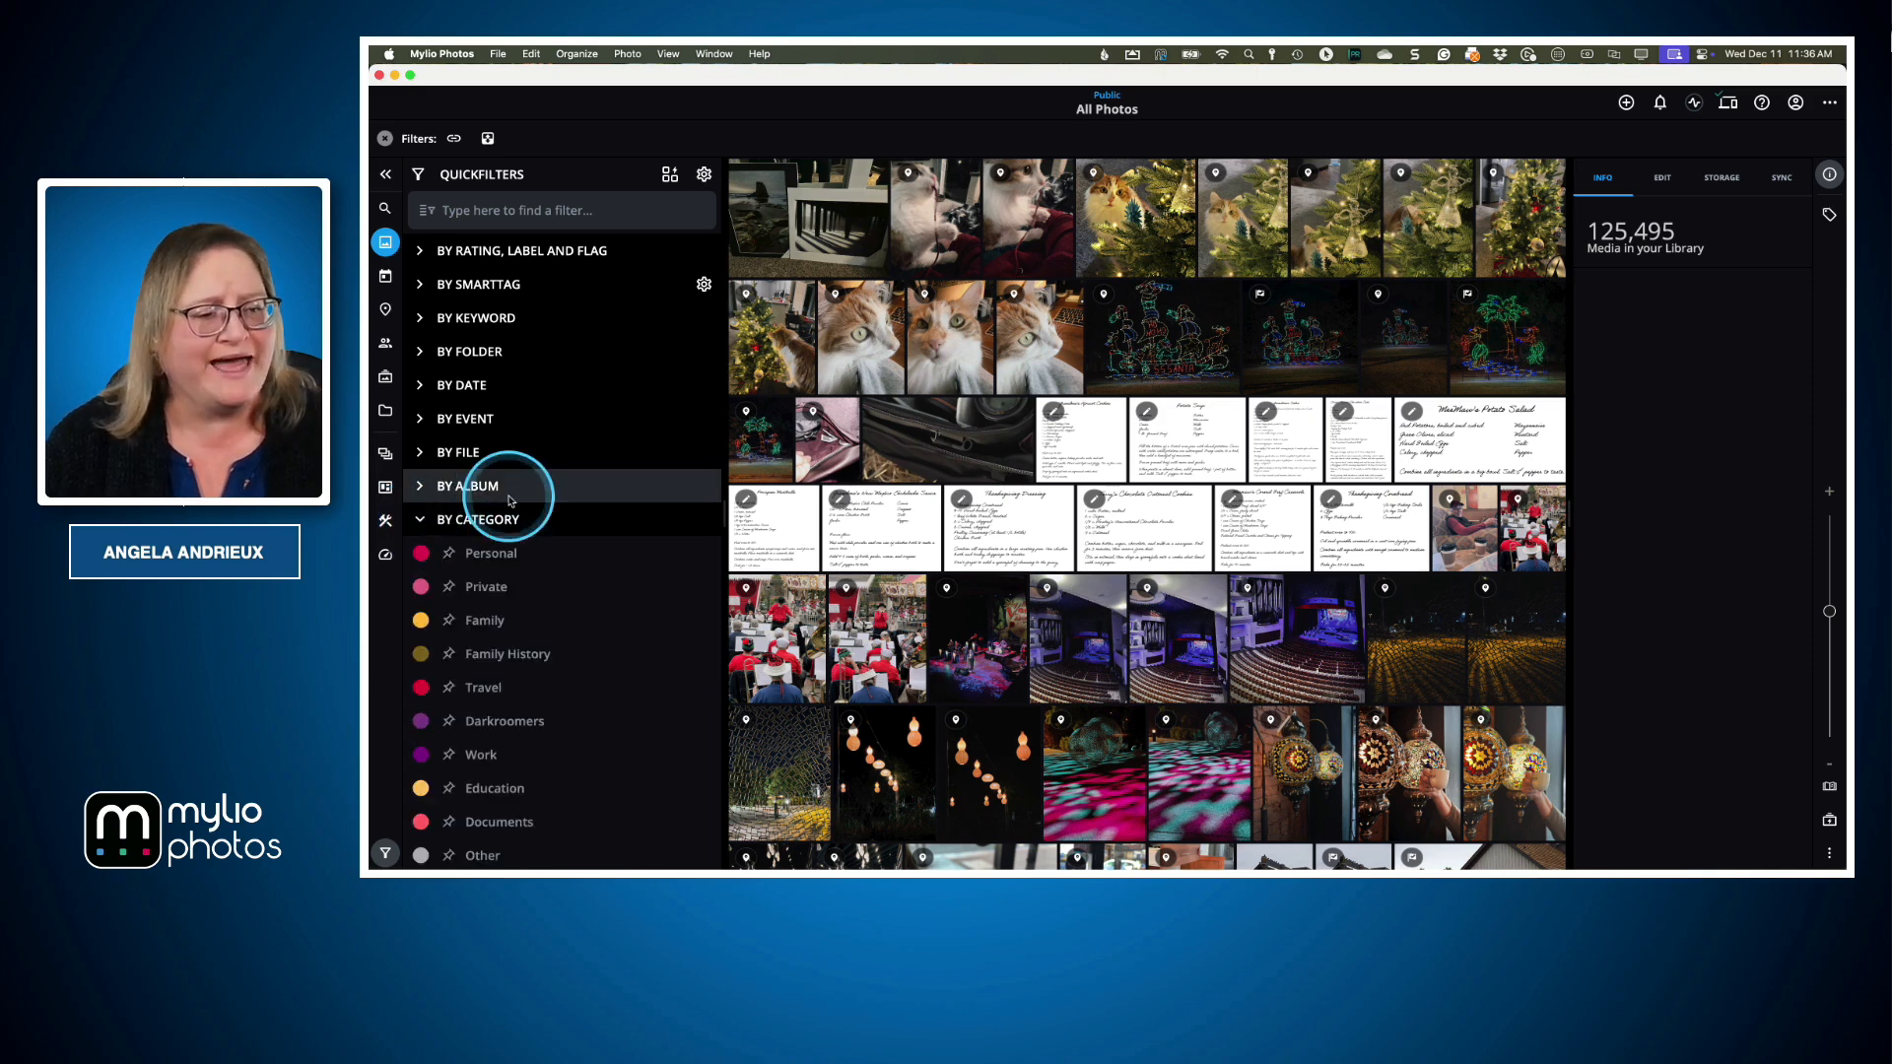
scroll(497, 500, down, 1)
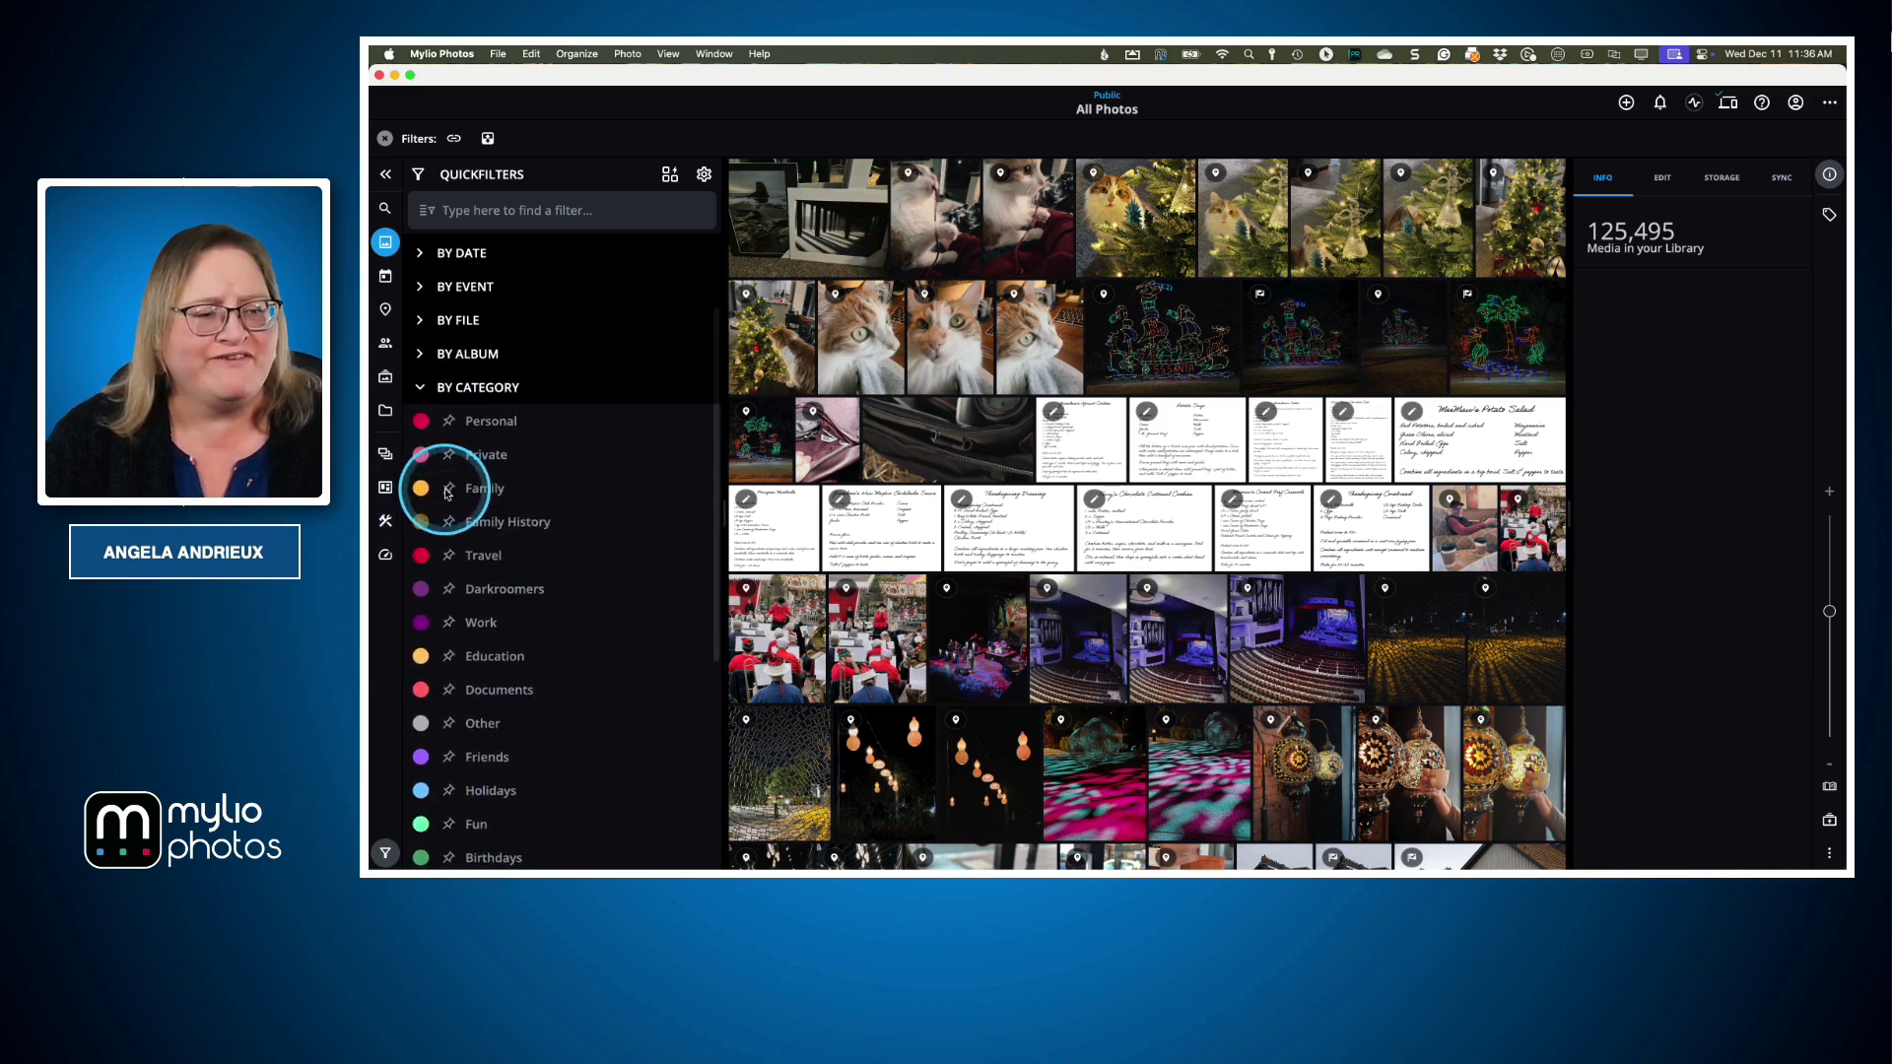
scroll(463, 503, down, 5)
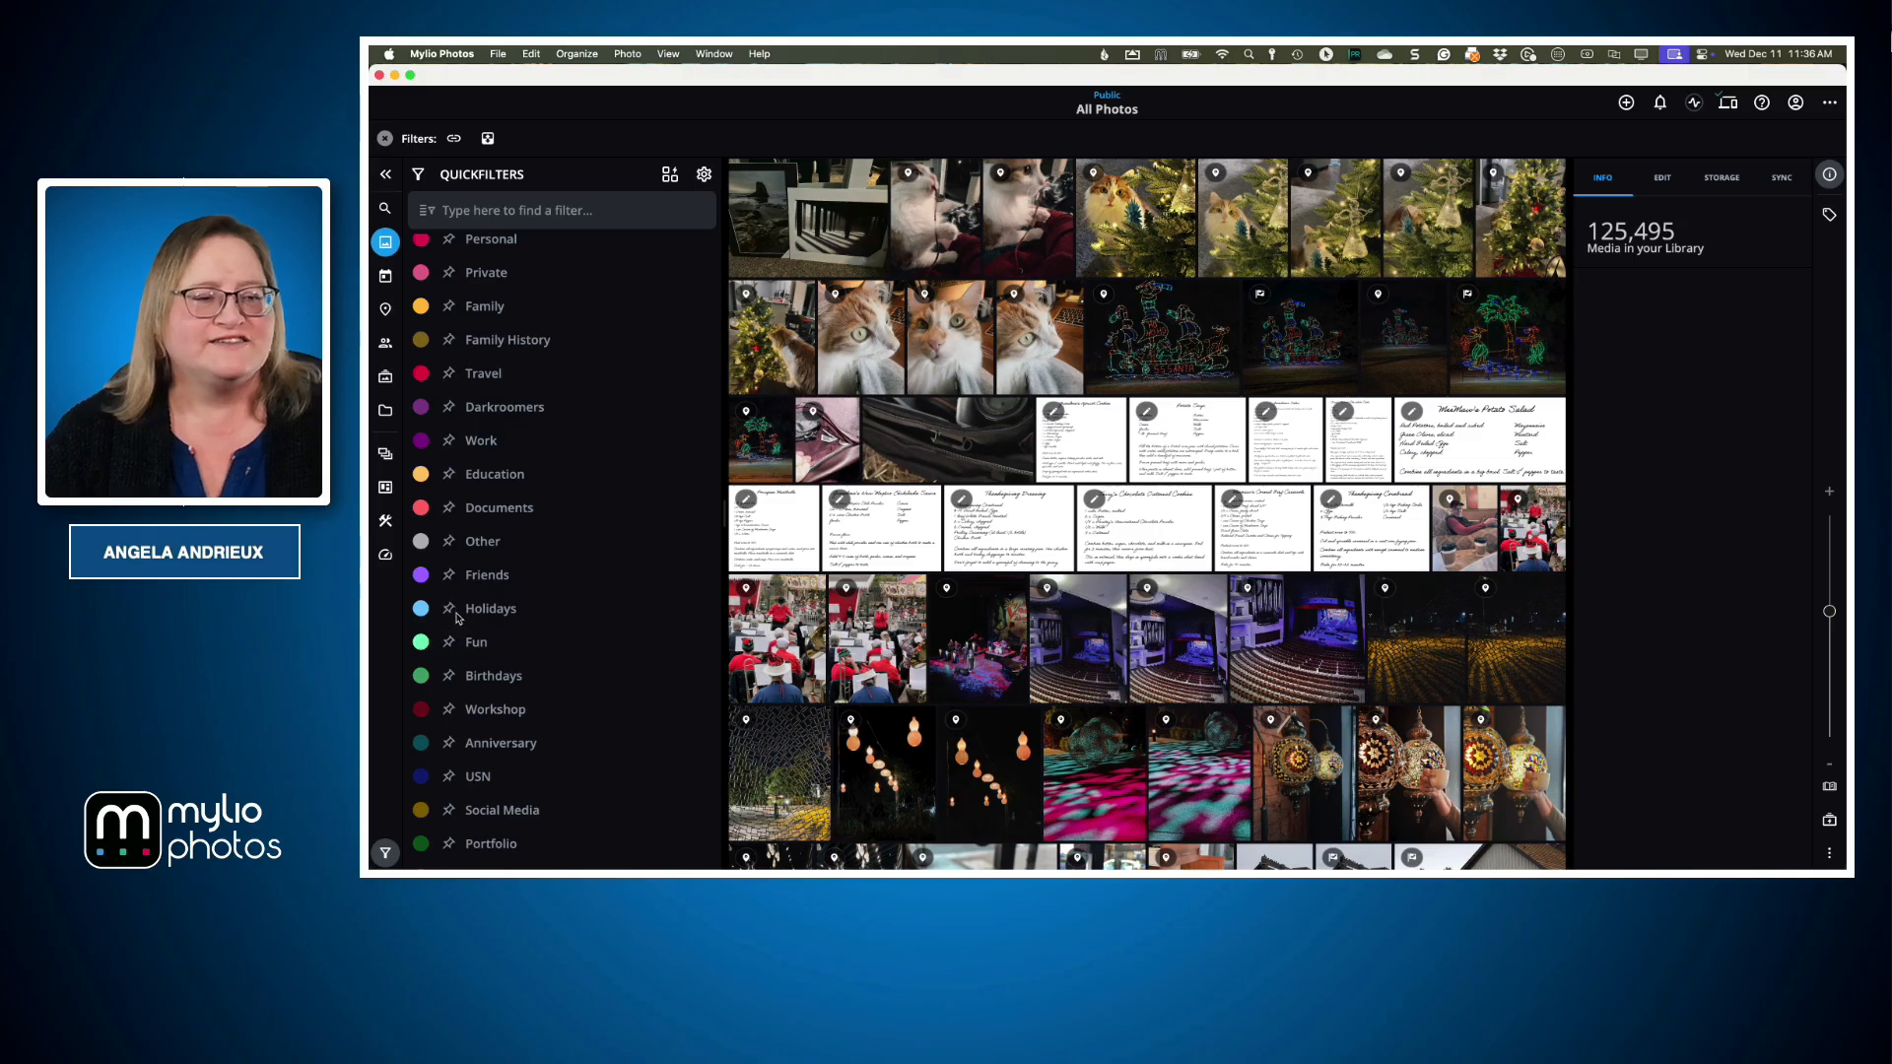
click(484, 613)
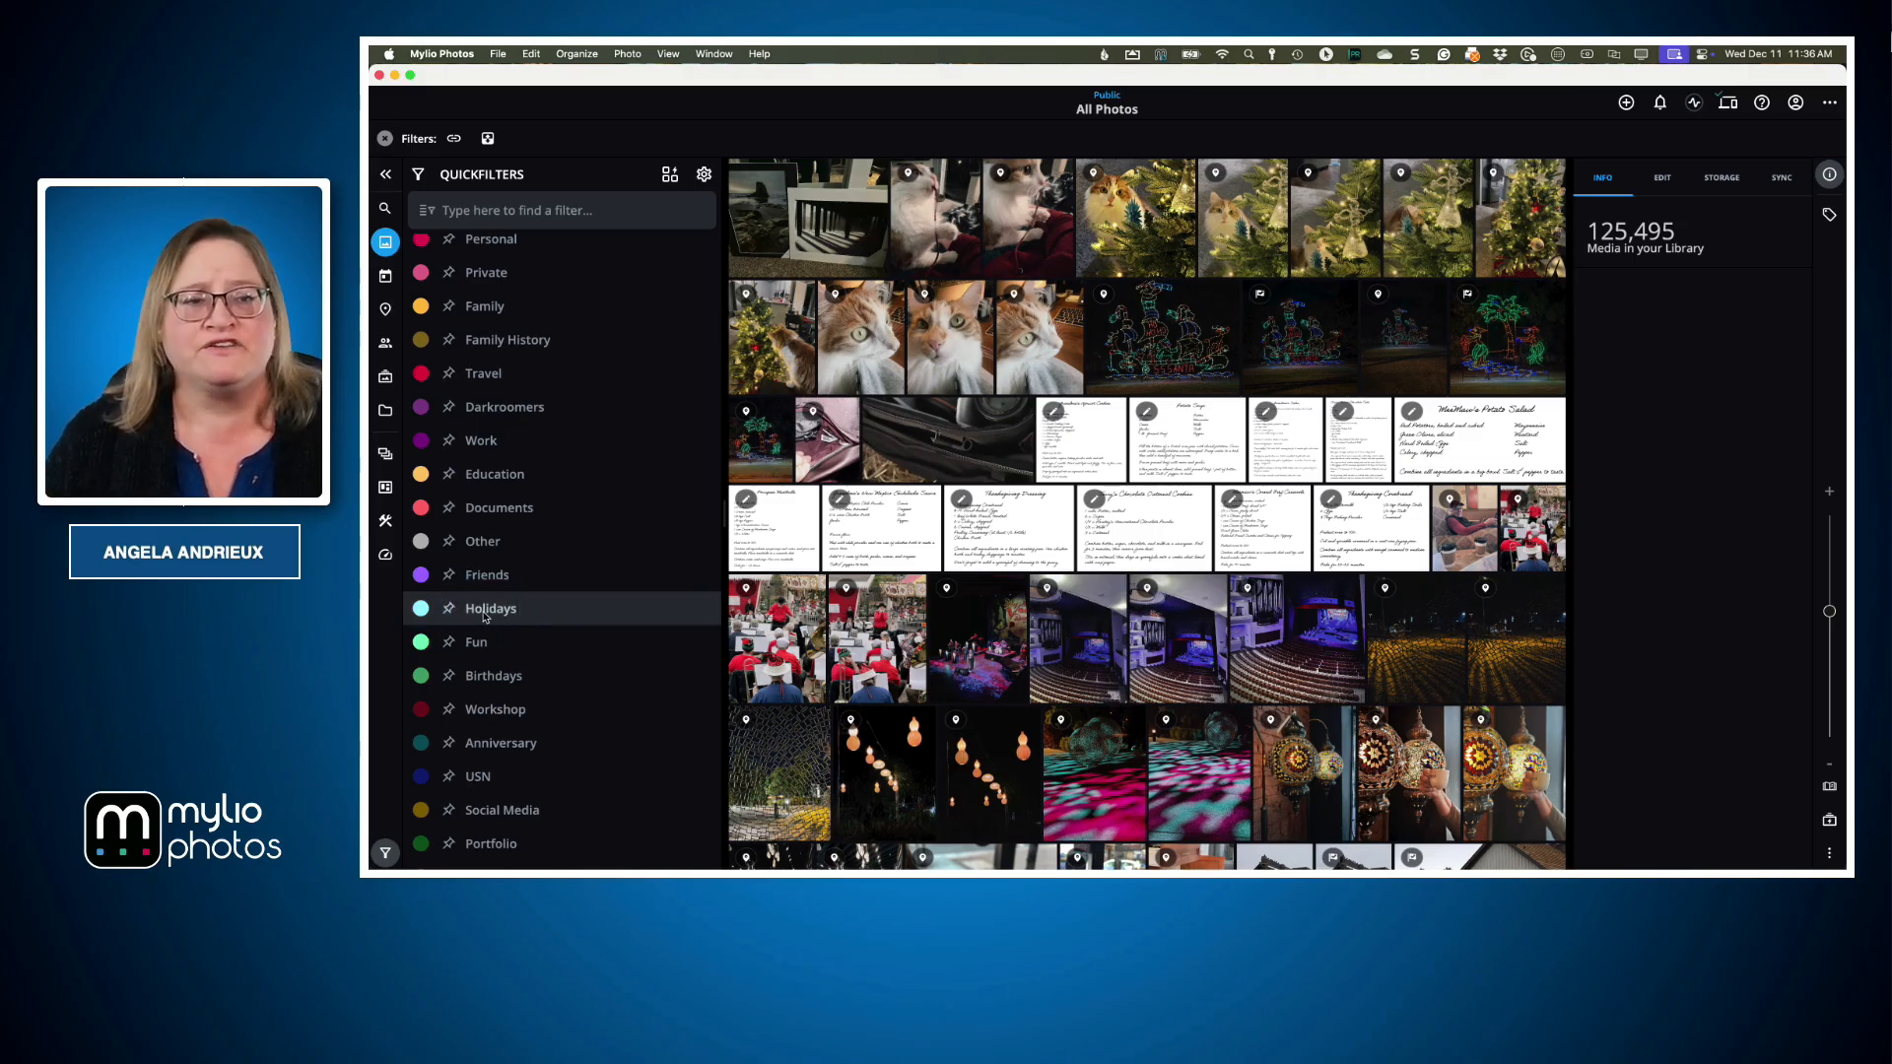
scroll(484, 616, up, 5)
click(424, 451)
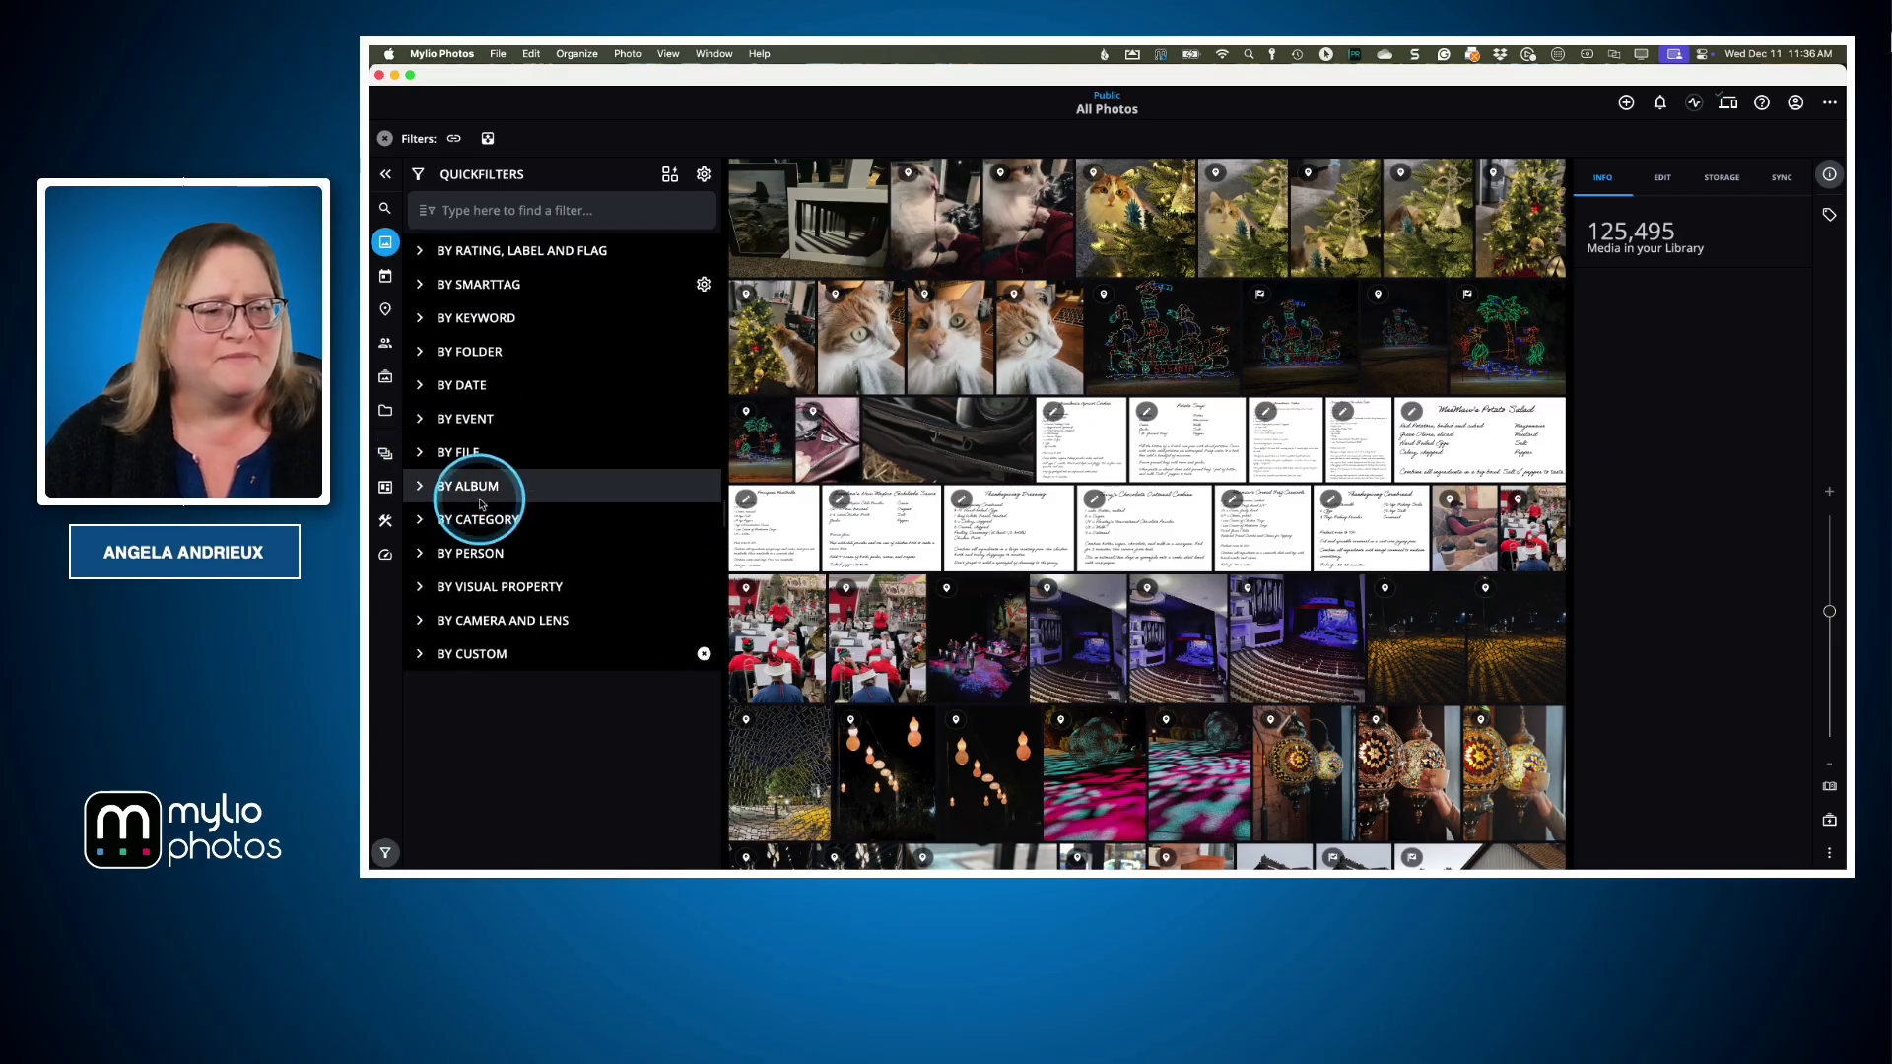
Find the family member among the person filters, filter all photos by that person, and pin the filter
click(441, 553)
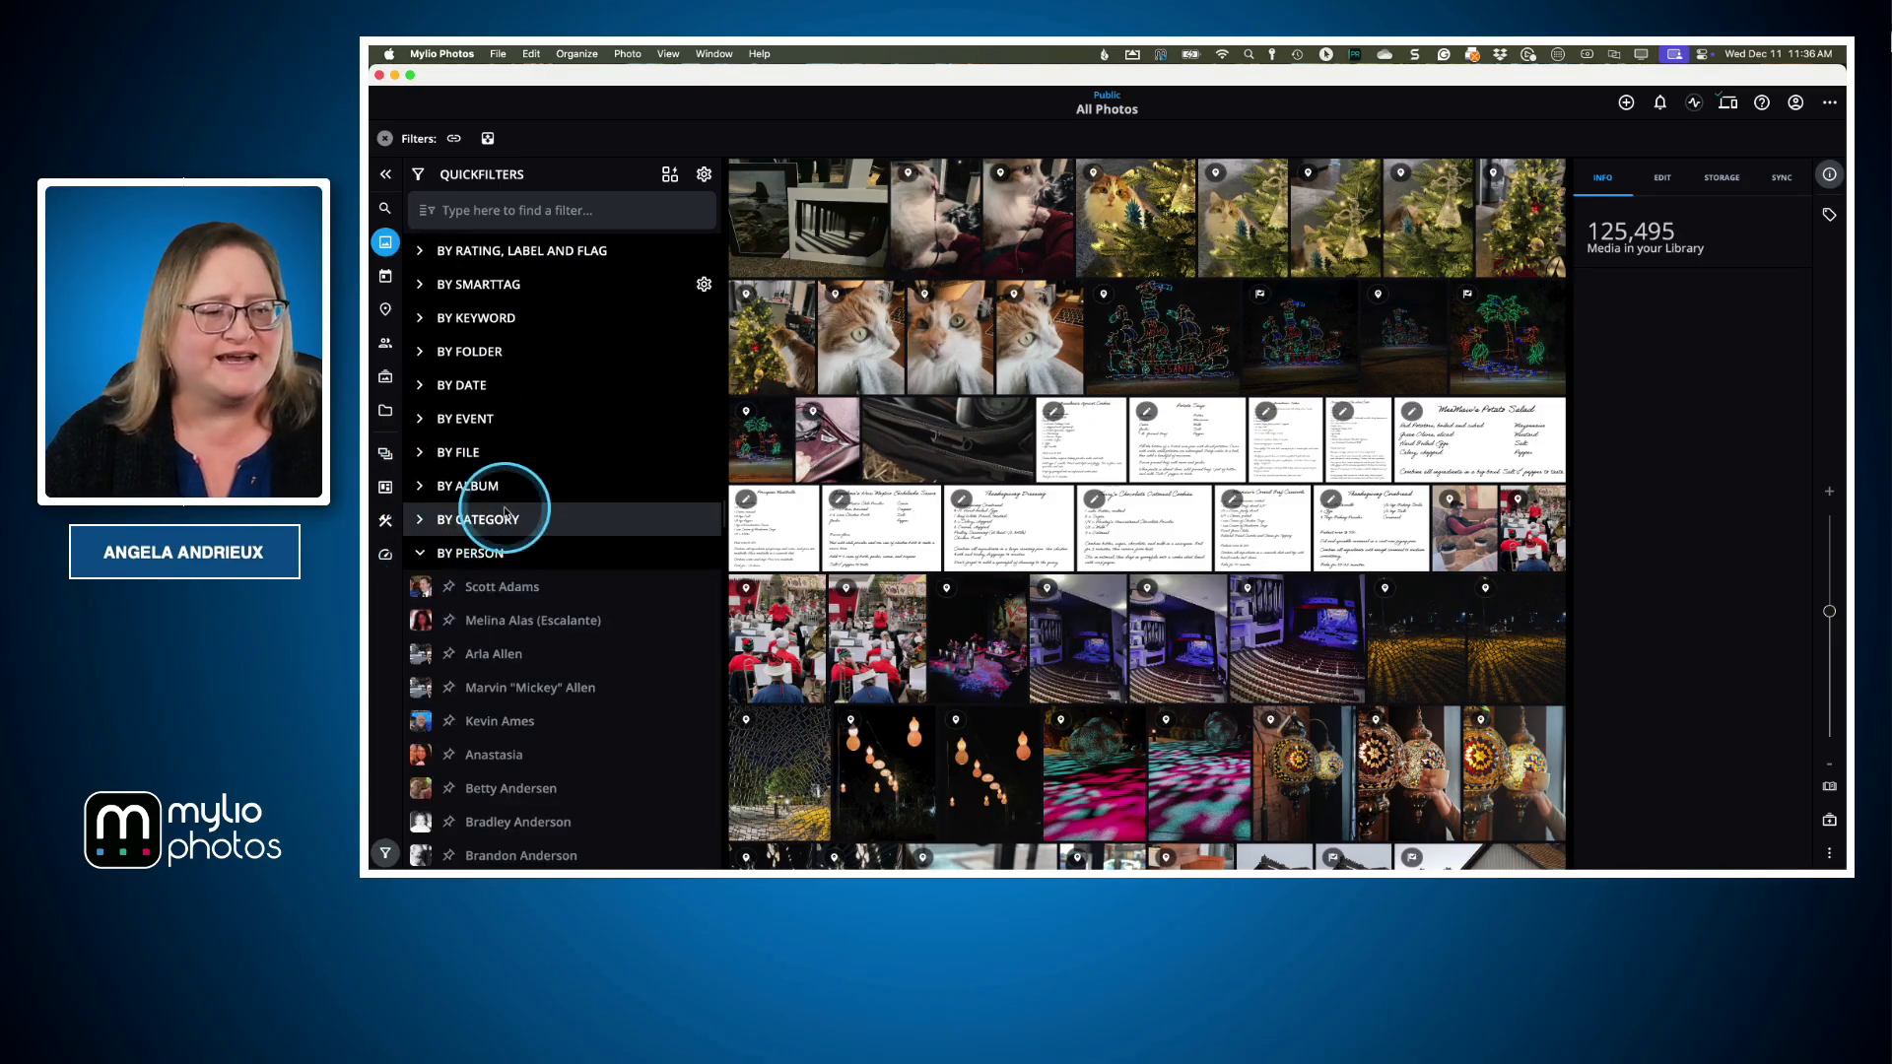
scroll(499, 507, down, 3)
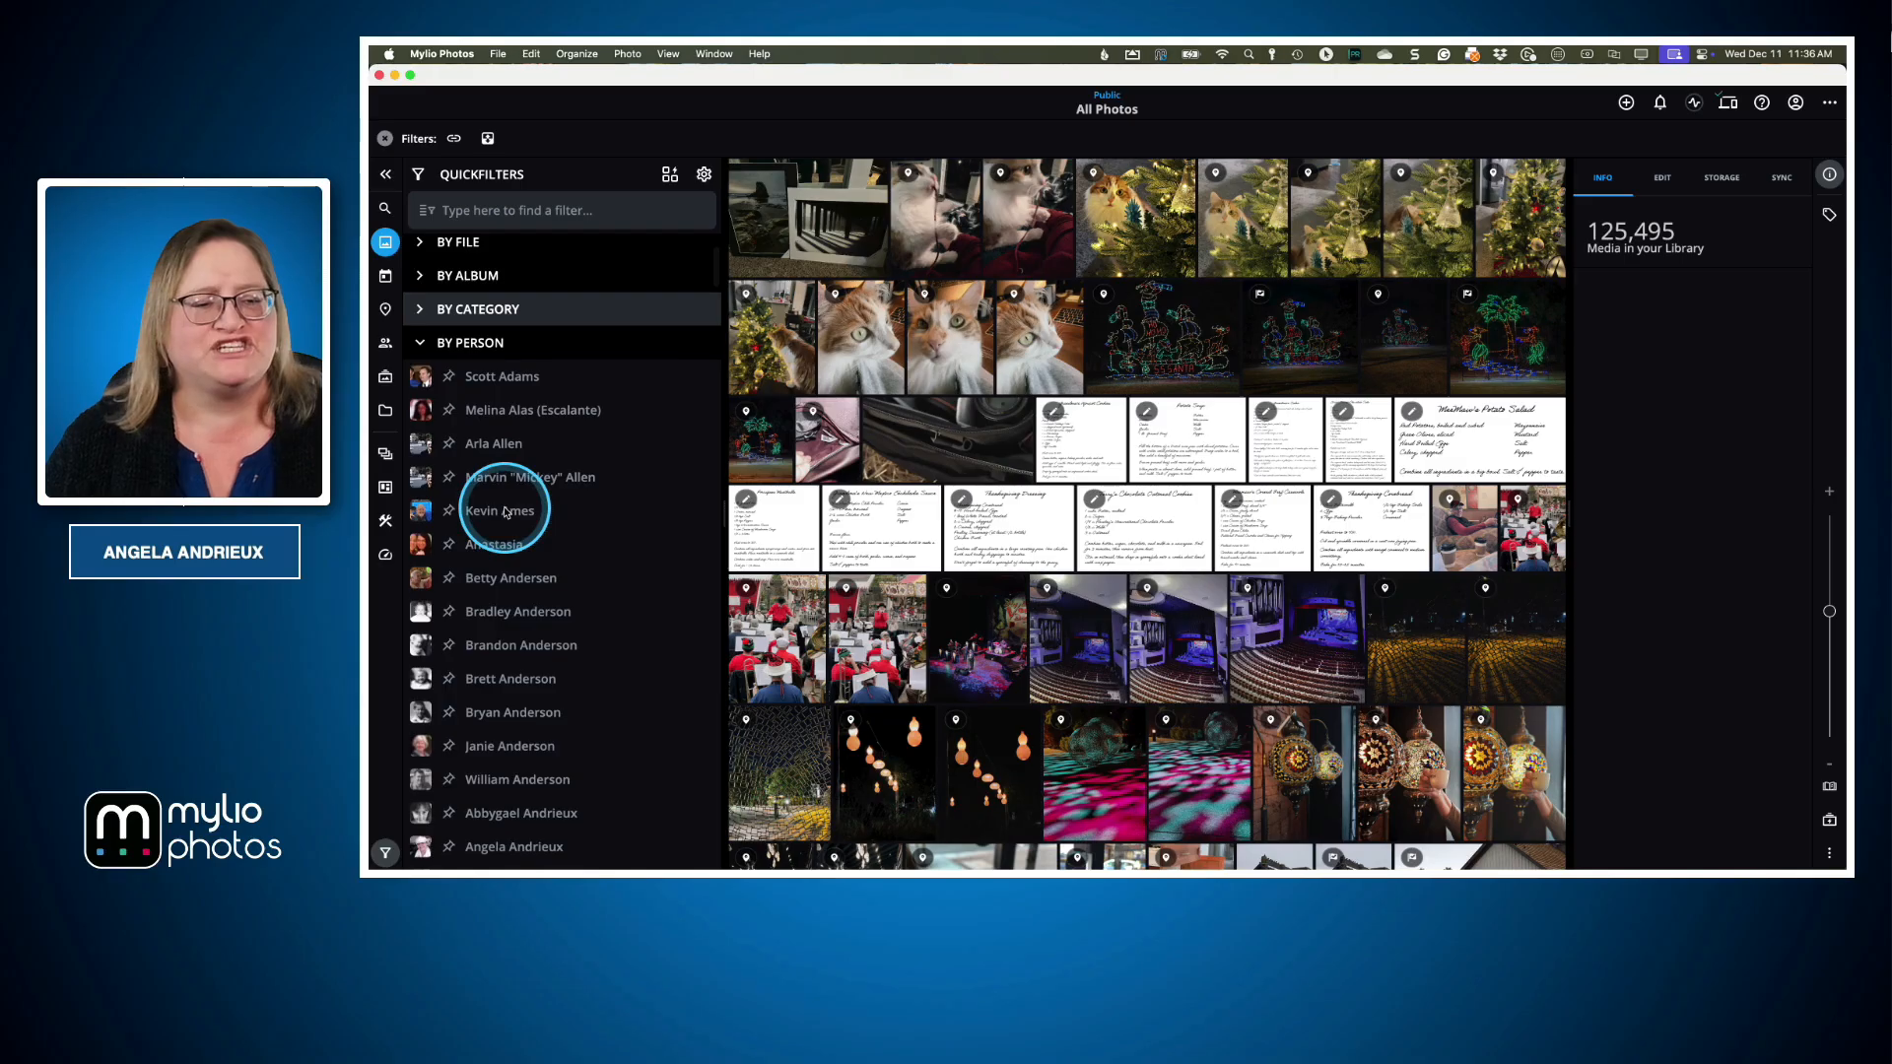
scroll(489, 395, down, 3)
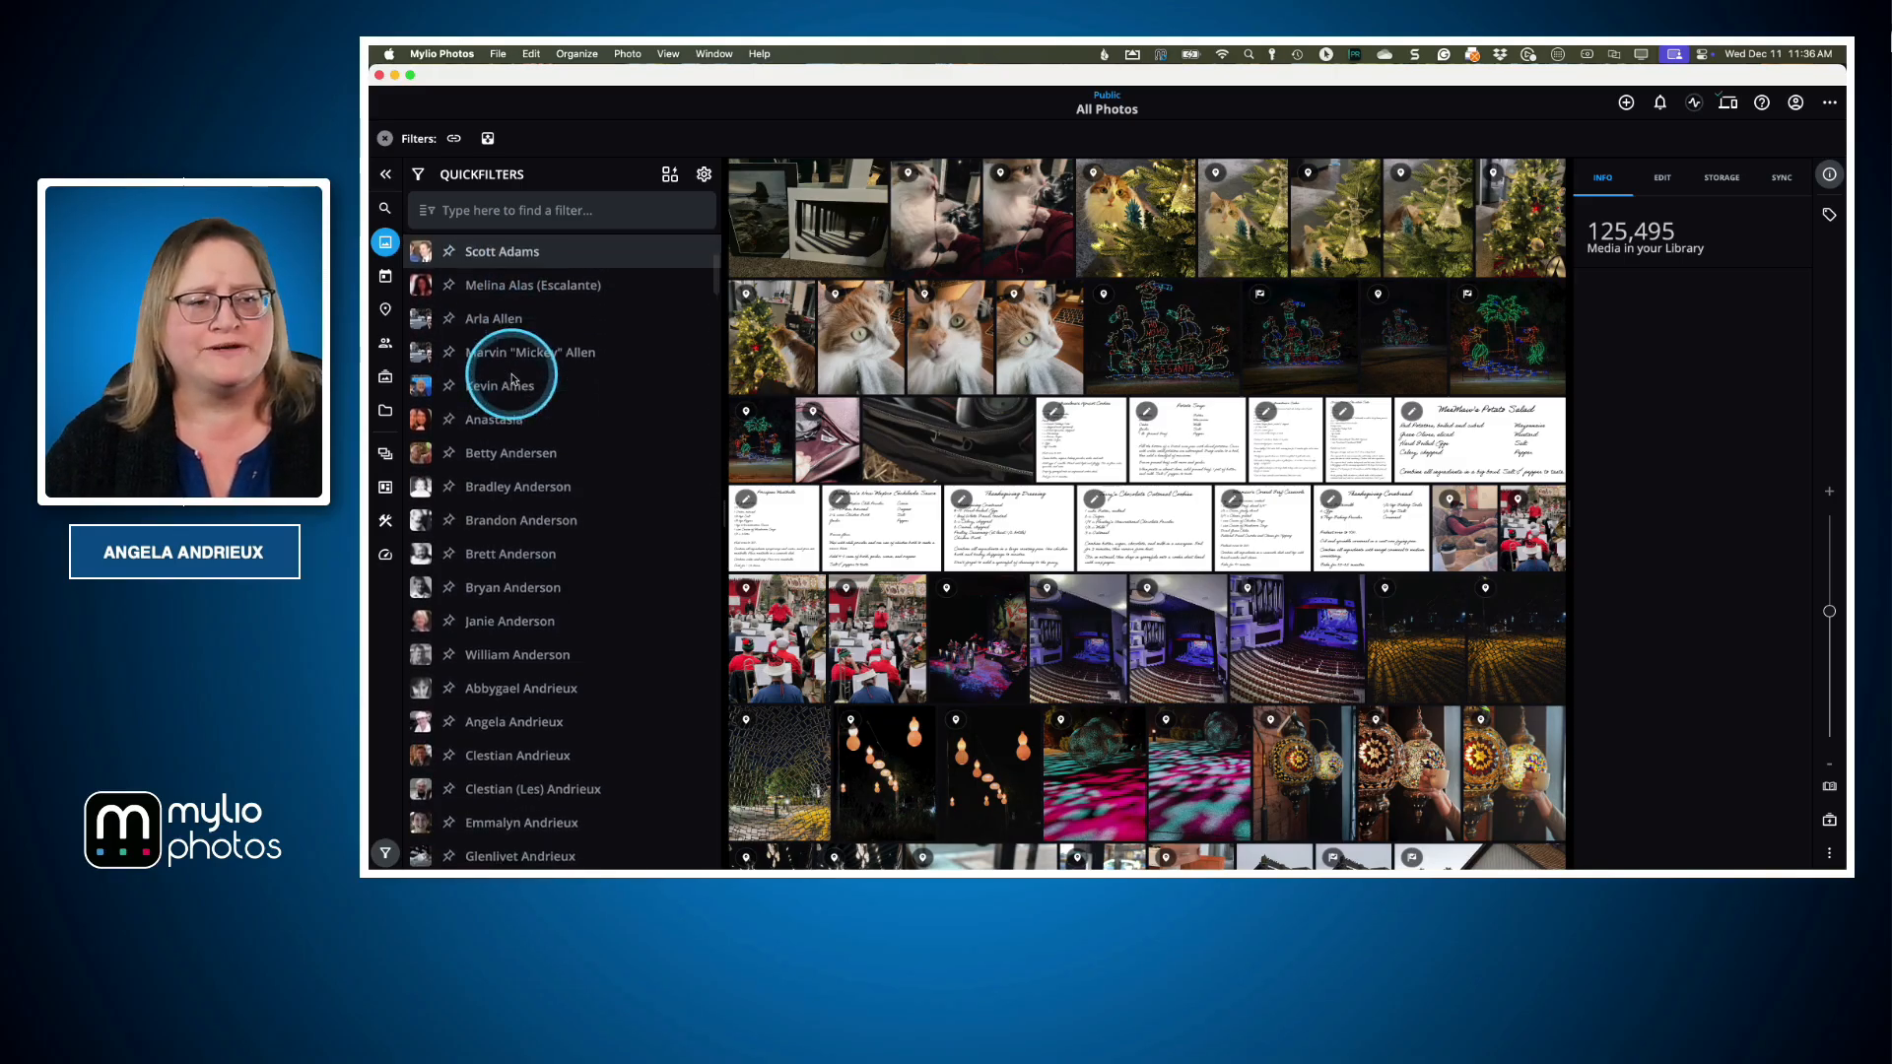
click(509, 220)
text(dori)
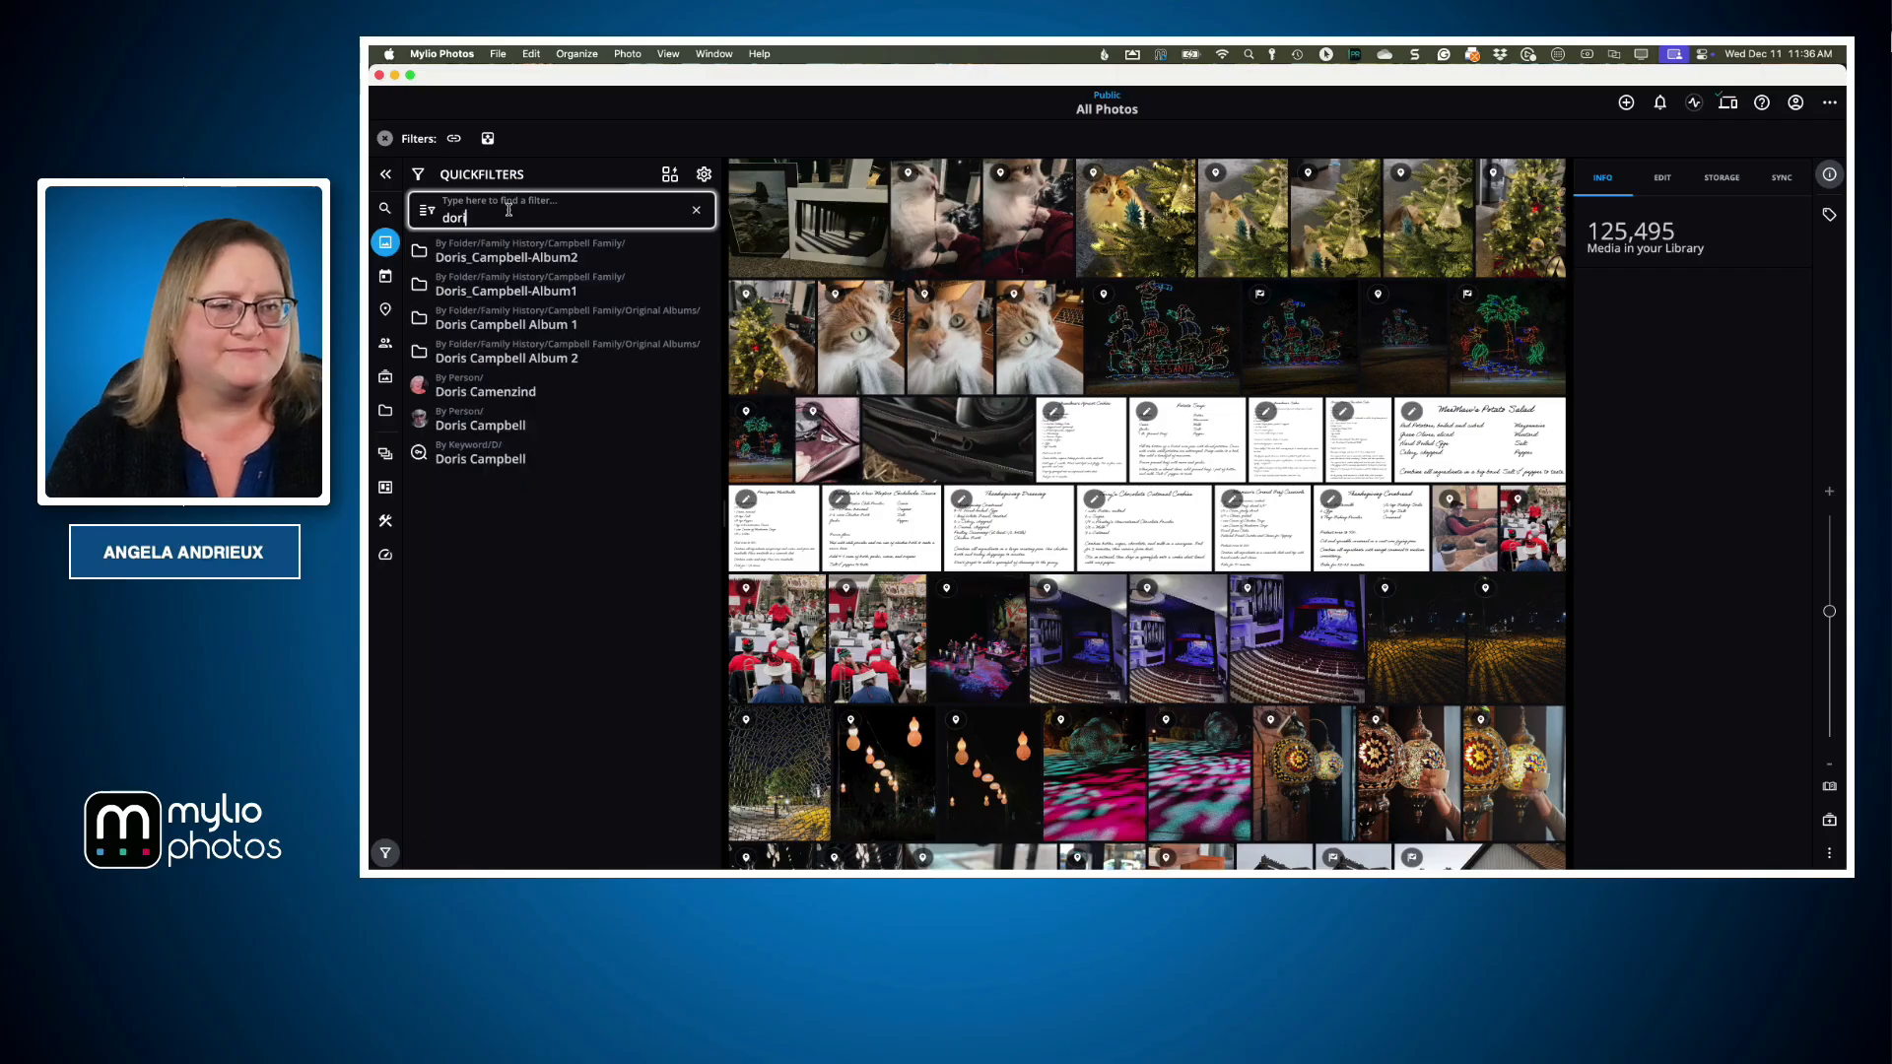
click(421, 426)
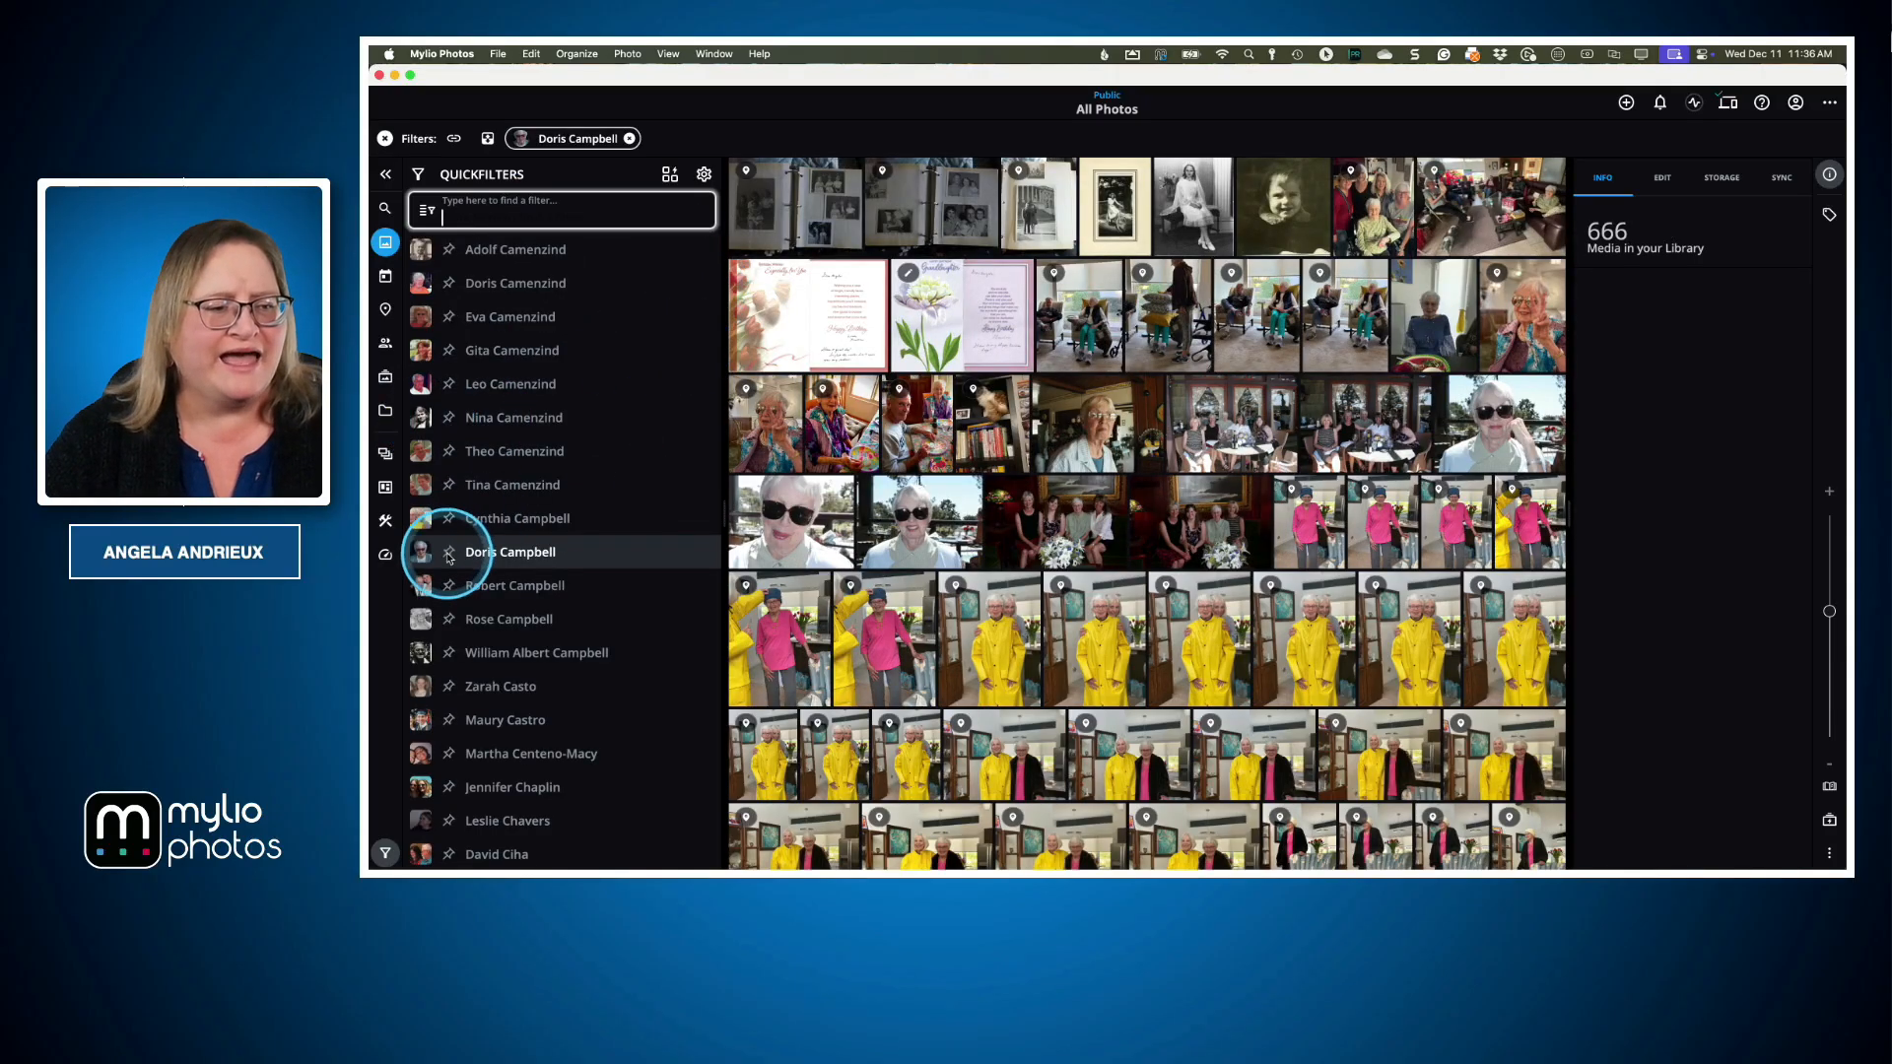
click(448, 554)
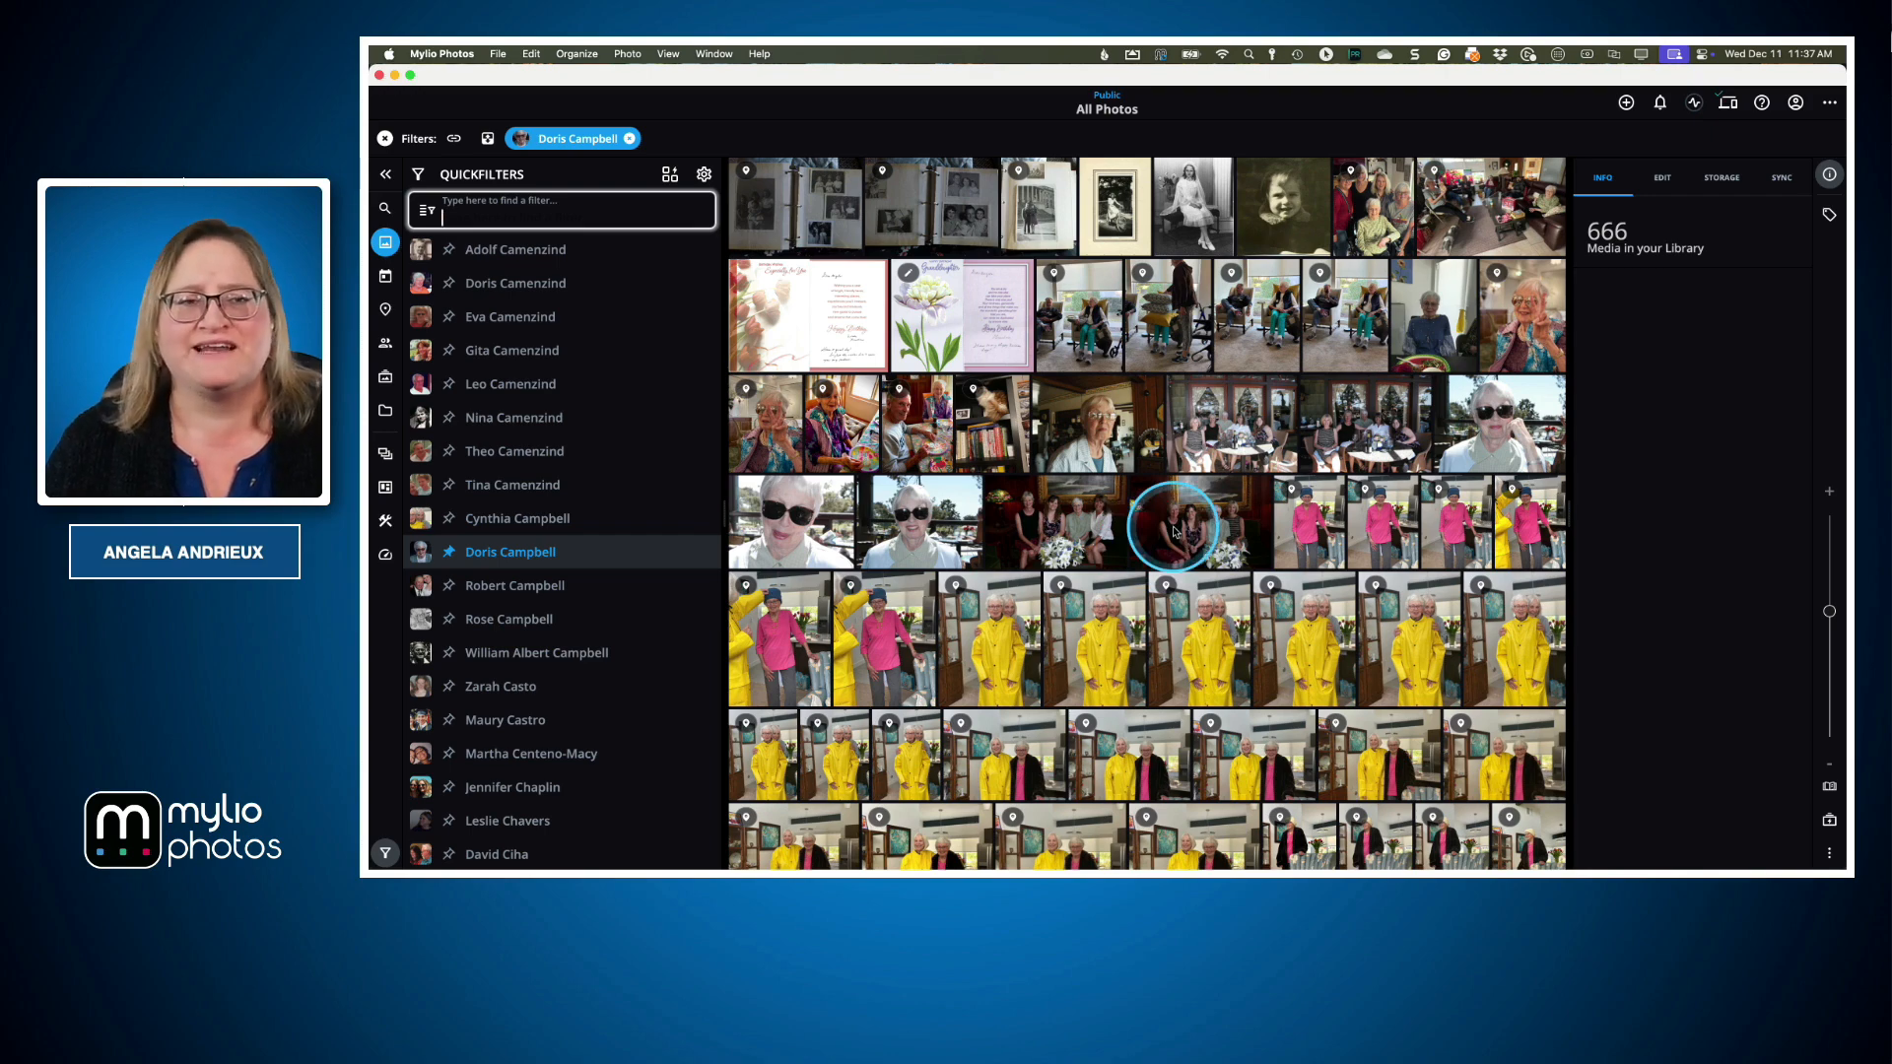
Browse the filtered photos and view the yellow raincoat and pink shirt photos from Feb 29, 2020 at full size
click(1223, 532)
scroll(1225, 534, down, 5)
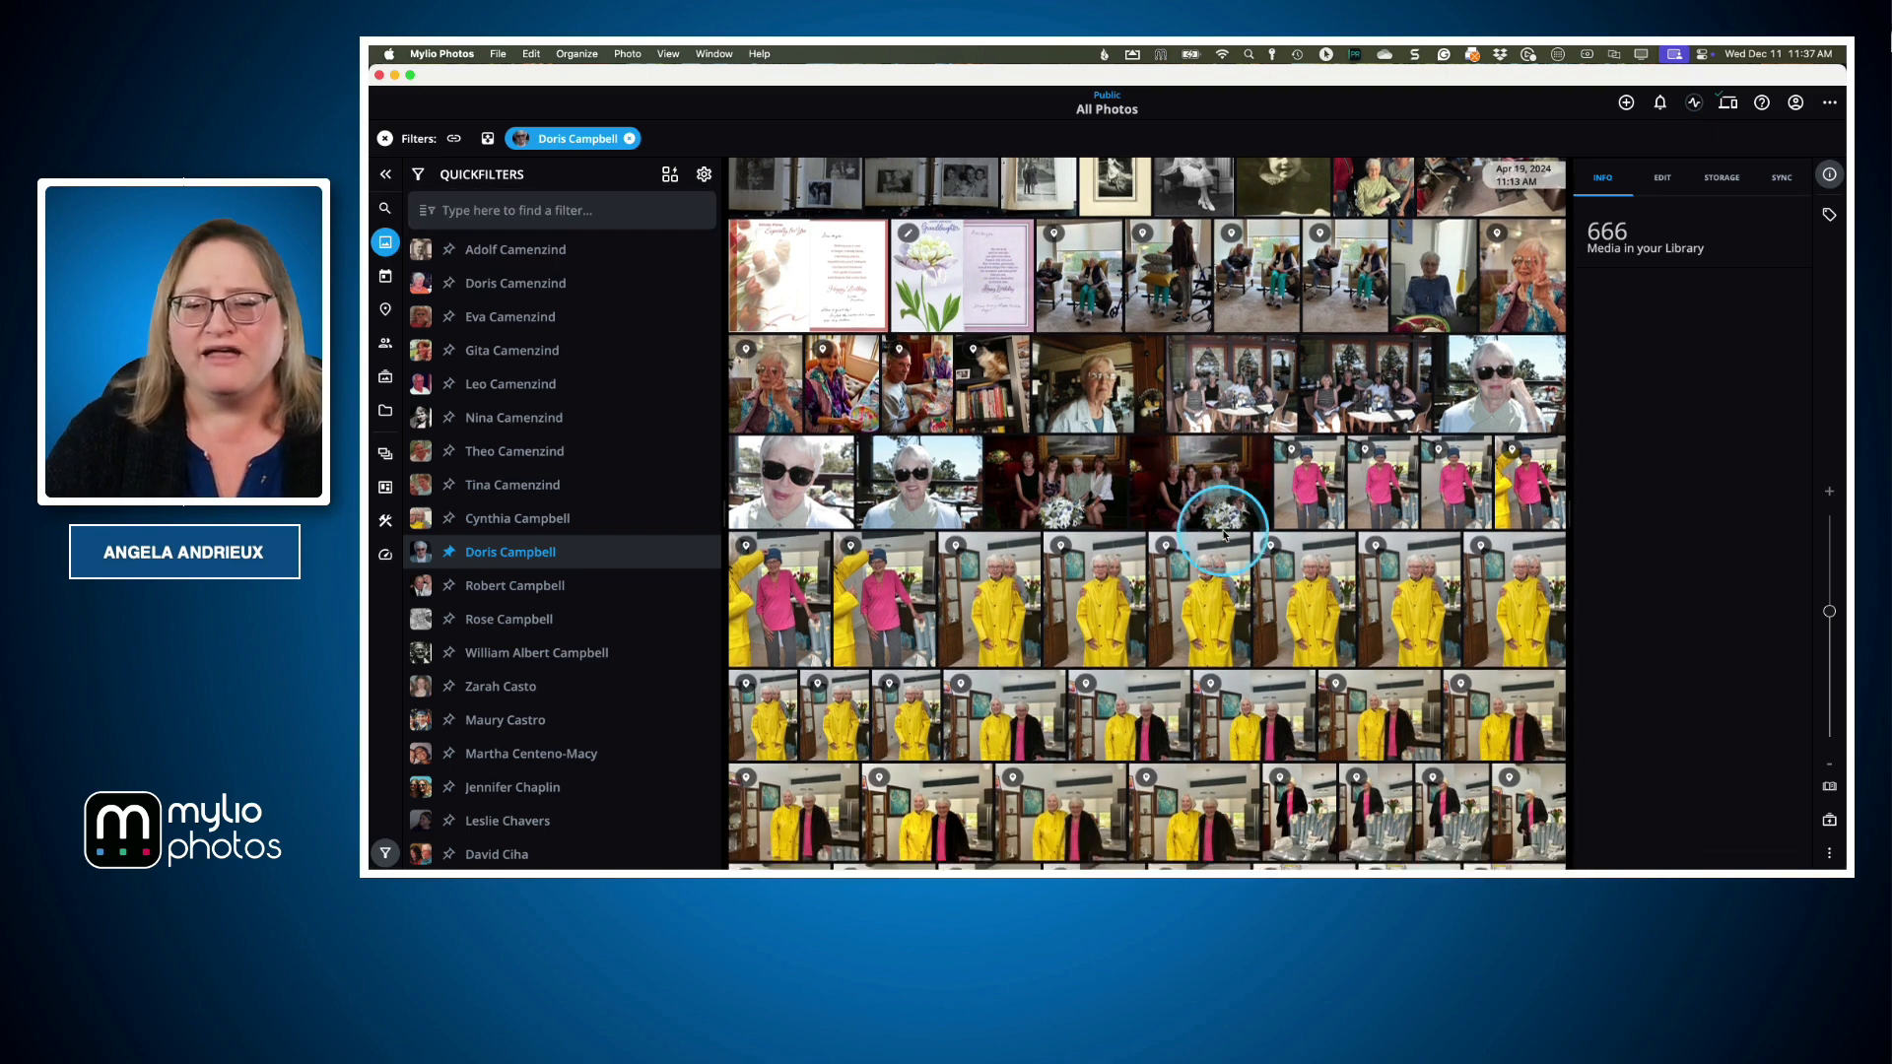
scroll(1223, 532, down, 2)
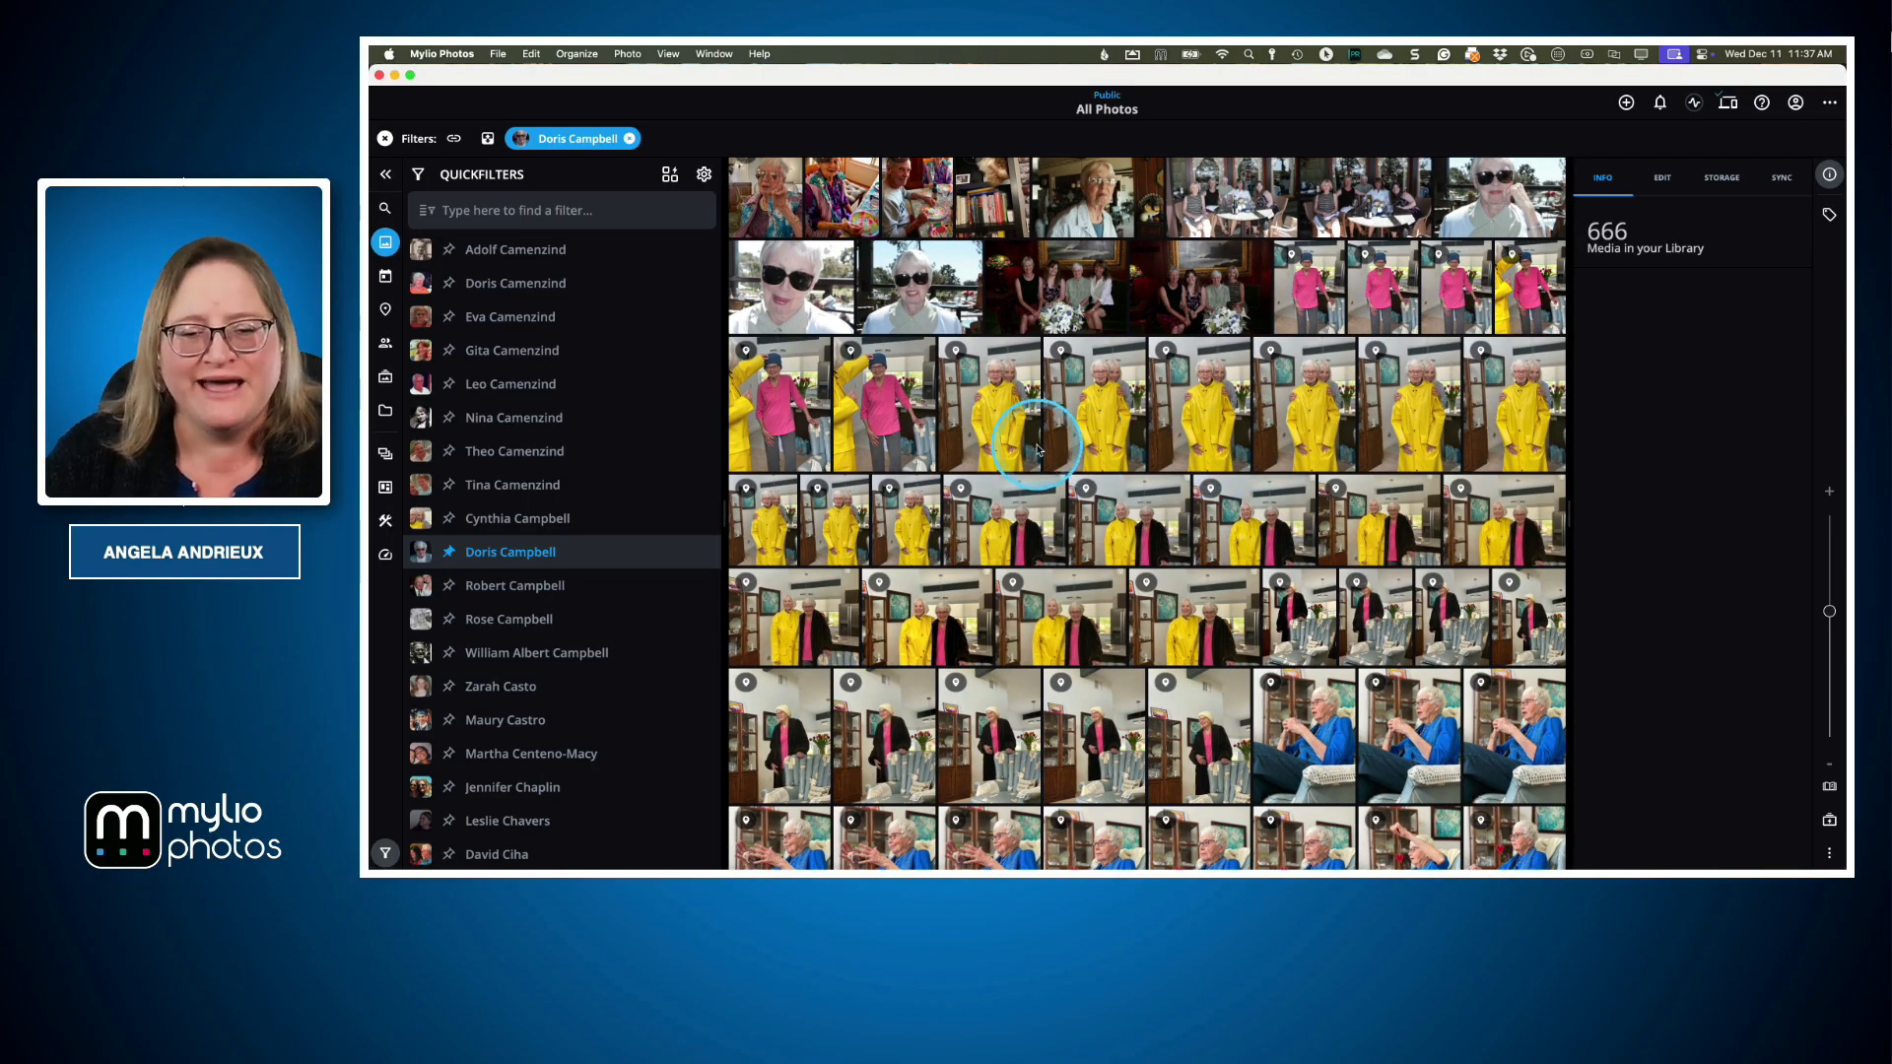
double_click(993, 422)
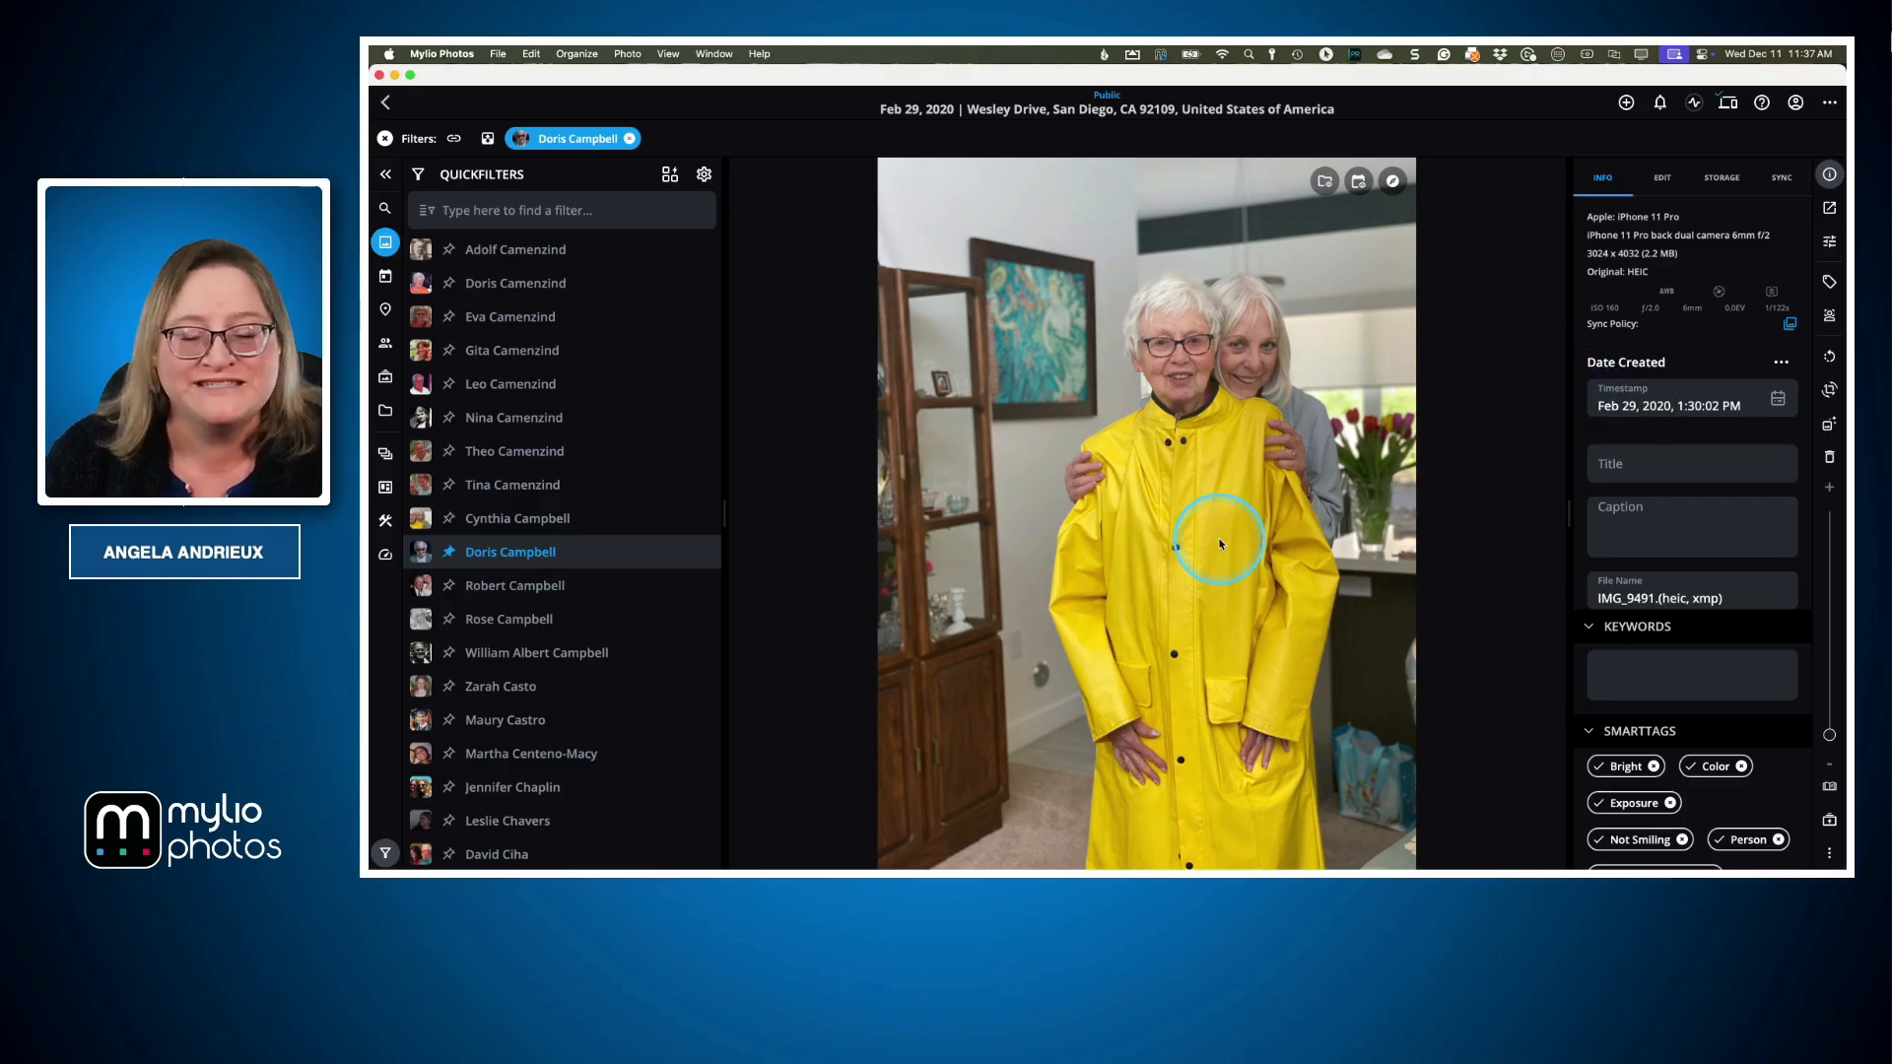
double_click(1219, 402)
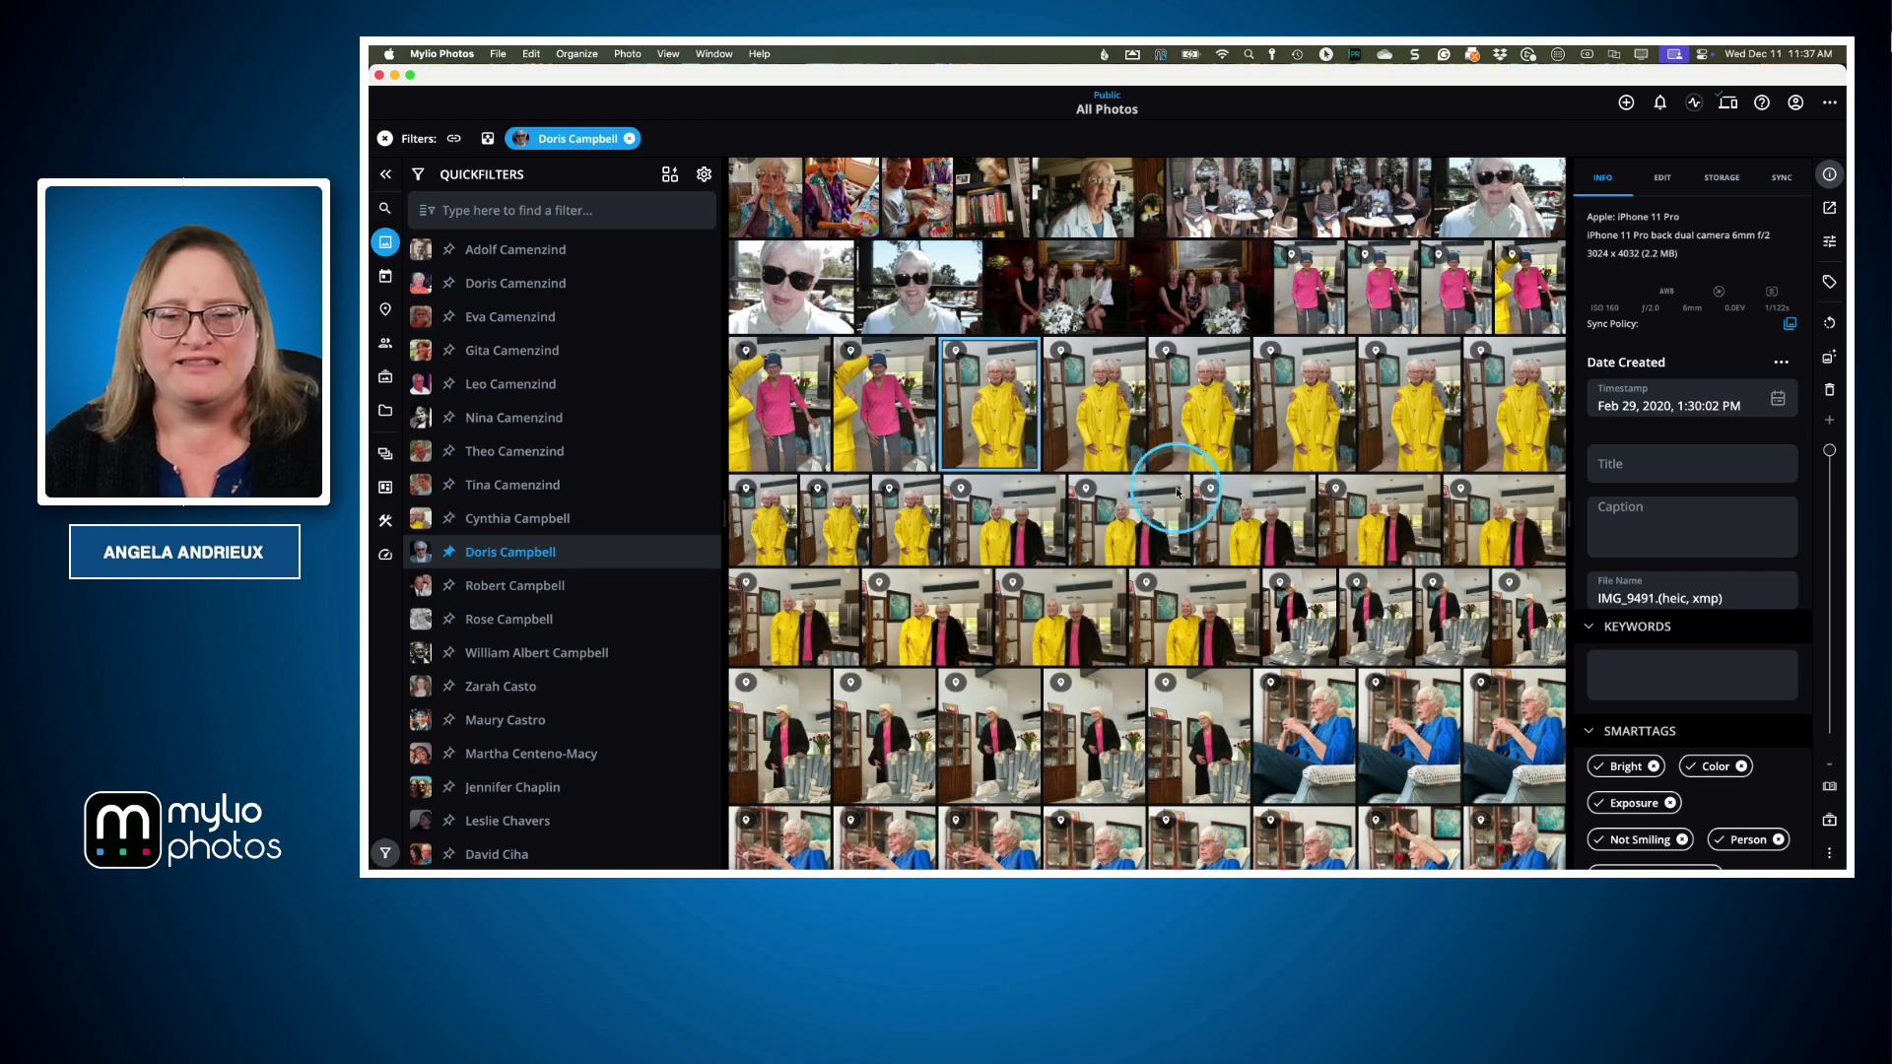
double_click(882, 419)
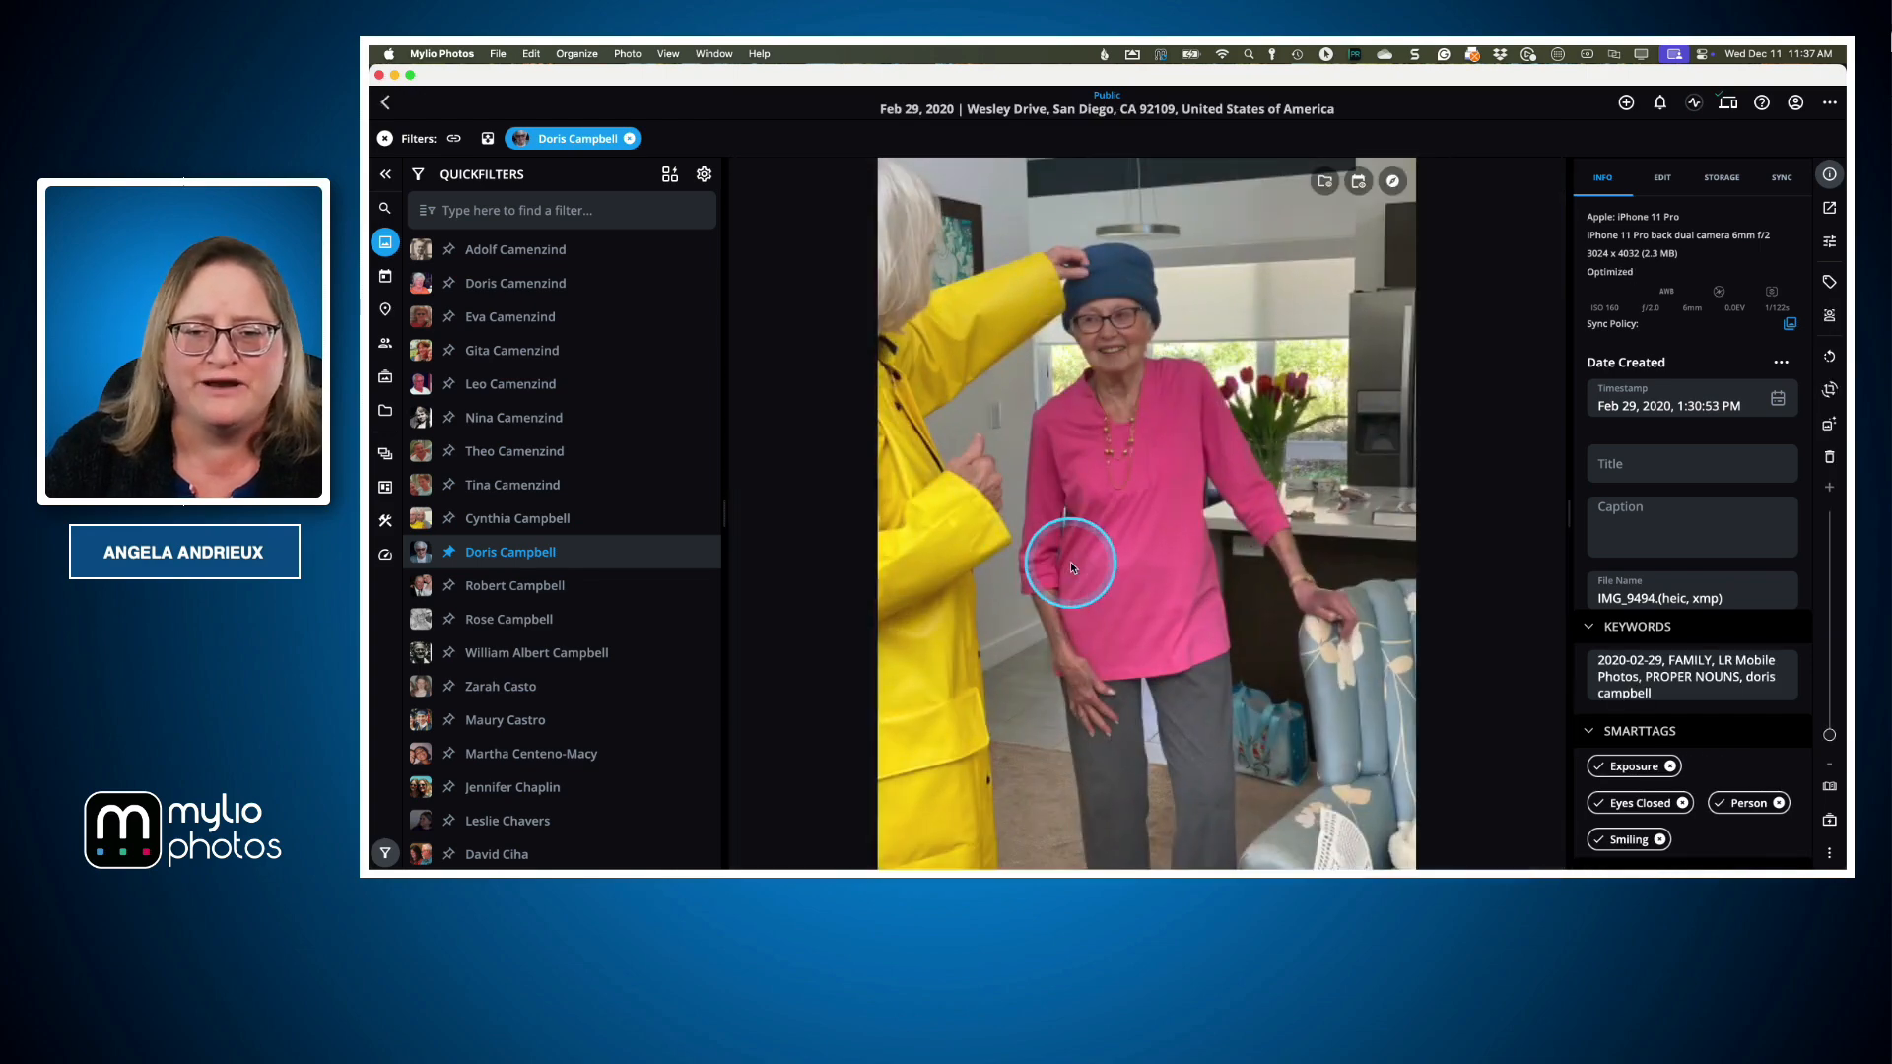
double_click(1070, 561)
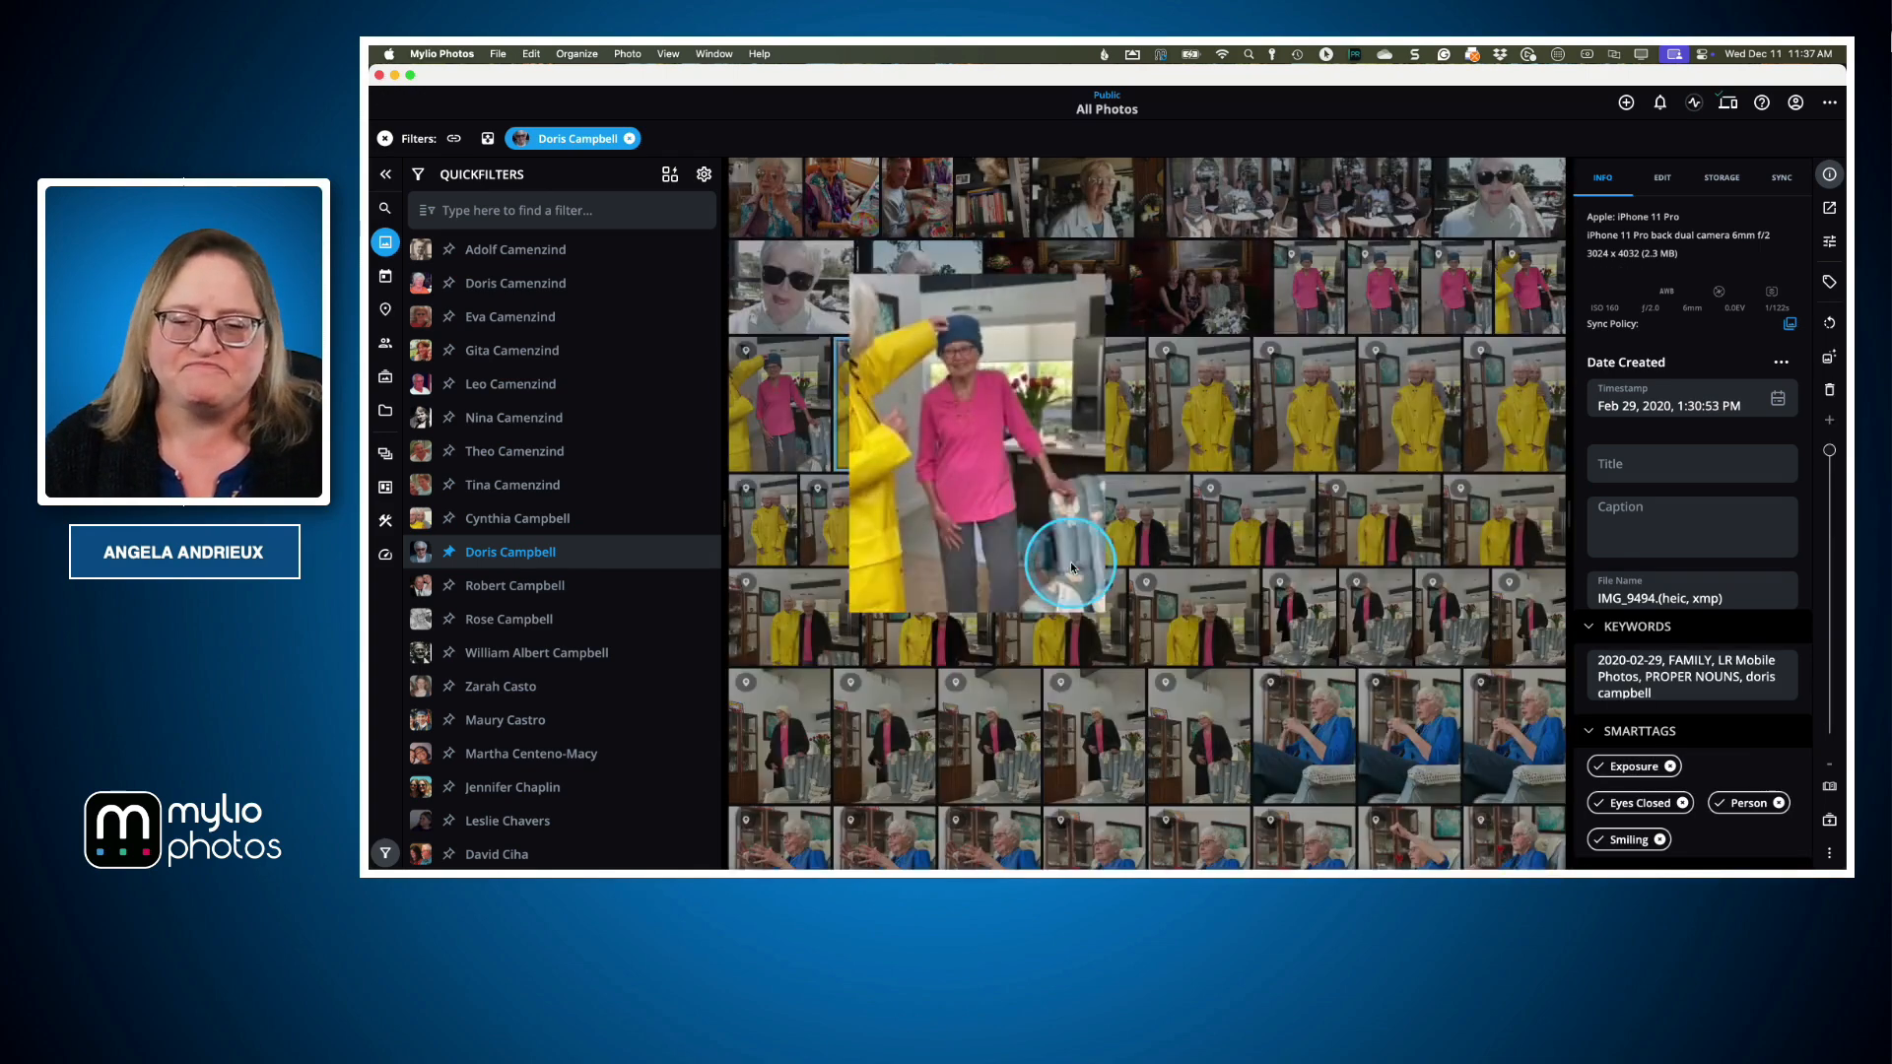
View the Oct 31, 2019 selfie with cat ears and a witch hat at full size, then return to the grid
scroll(1133, 567, down, 5)
scroll(1136, 571, down, 10)
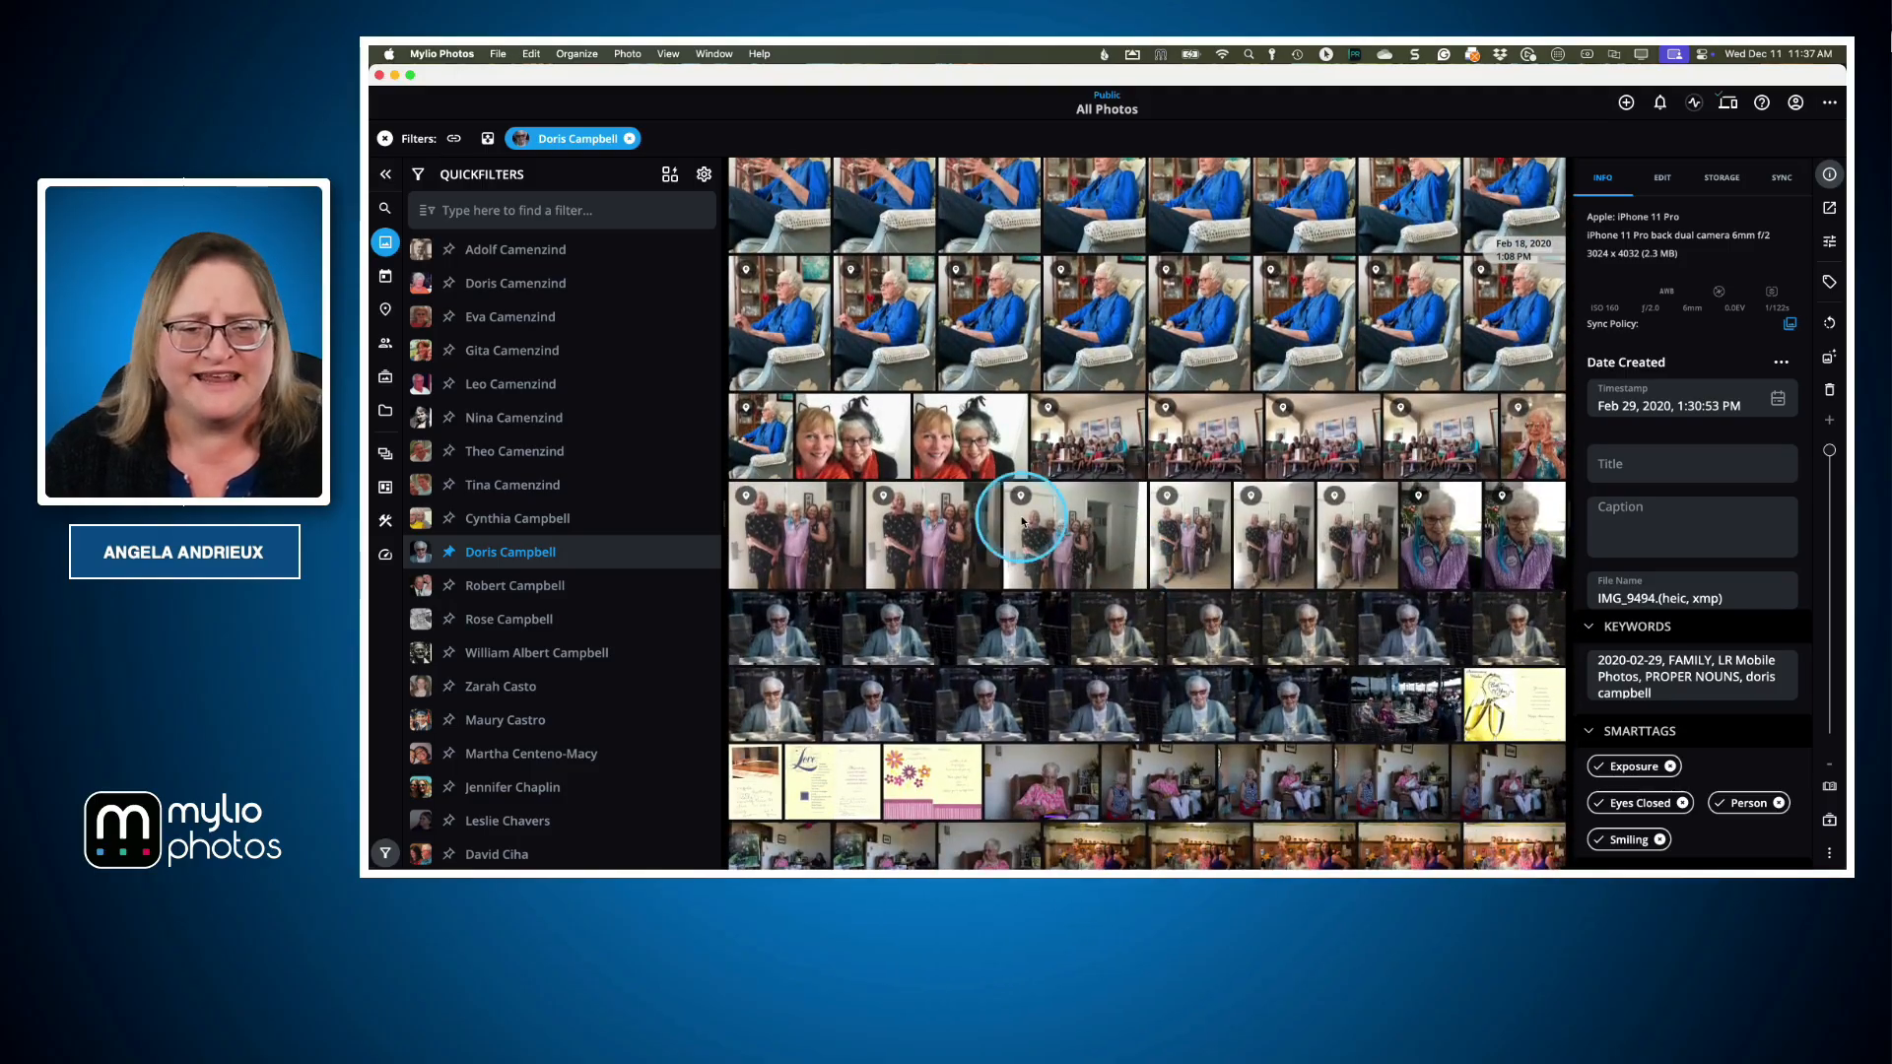
double_click(952, 451)
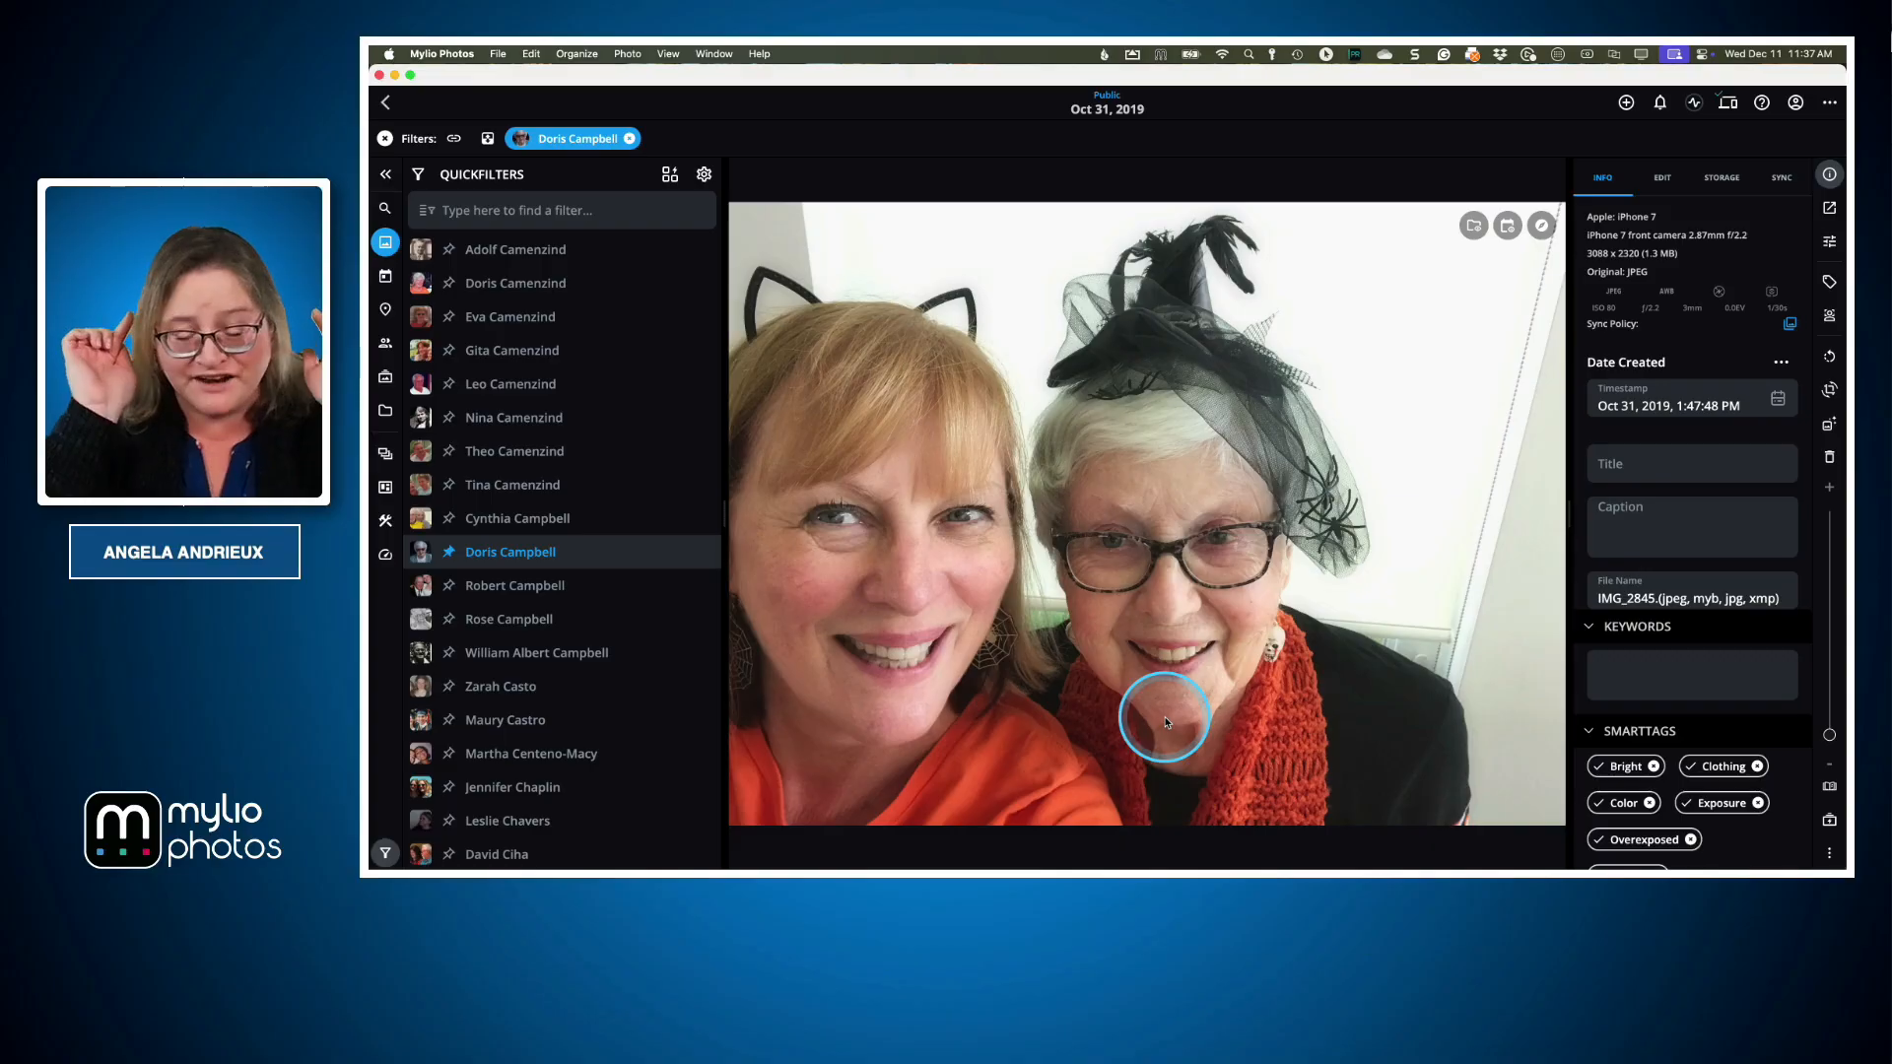
key(Escape)
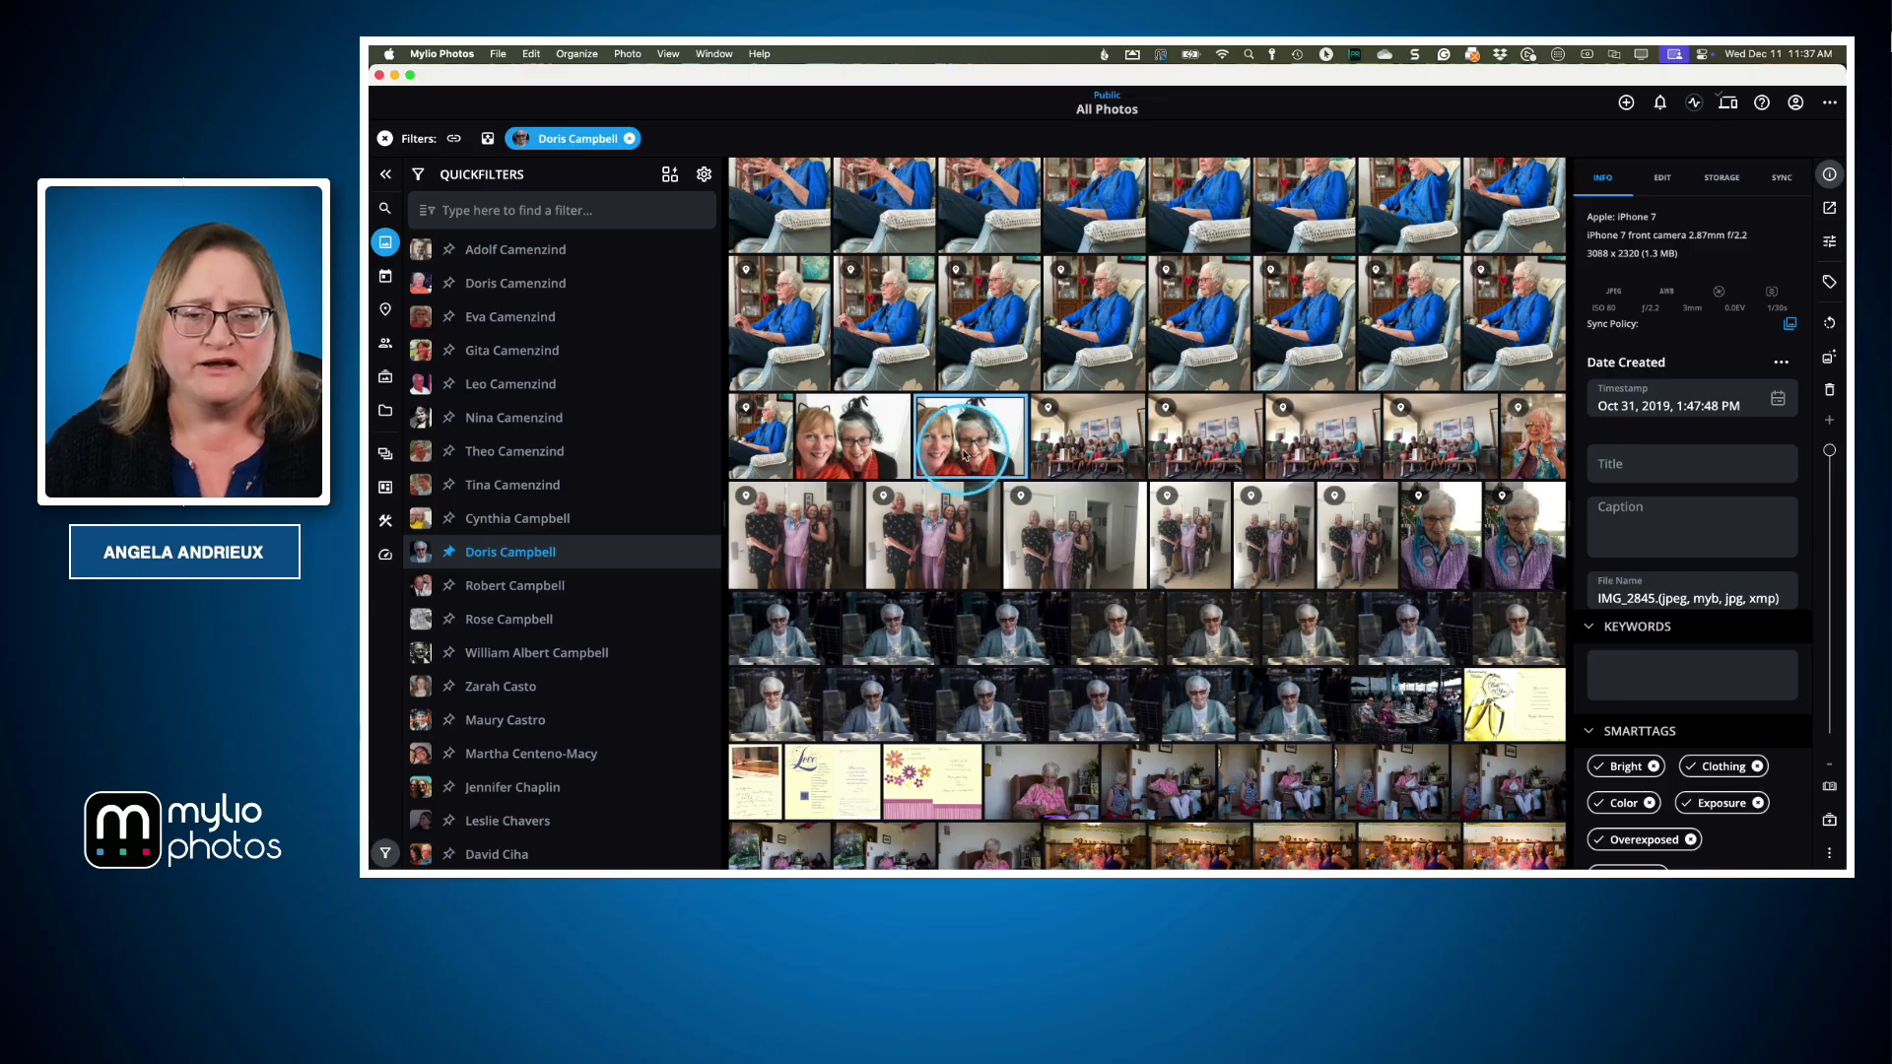
Collect four photos in the photo tray: the Halloween selfie, the Apr 21, 2019 group, the Apr 22, 2017 party group and the Oct 9, 2007 portrait
drag(970, 438, 1046, 835)
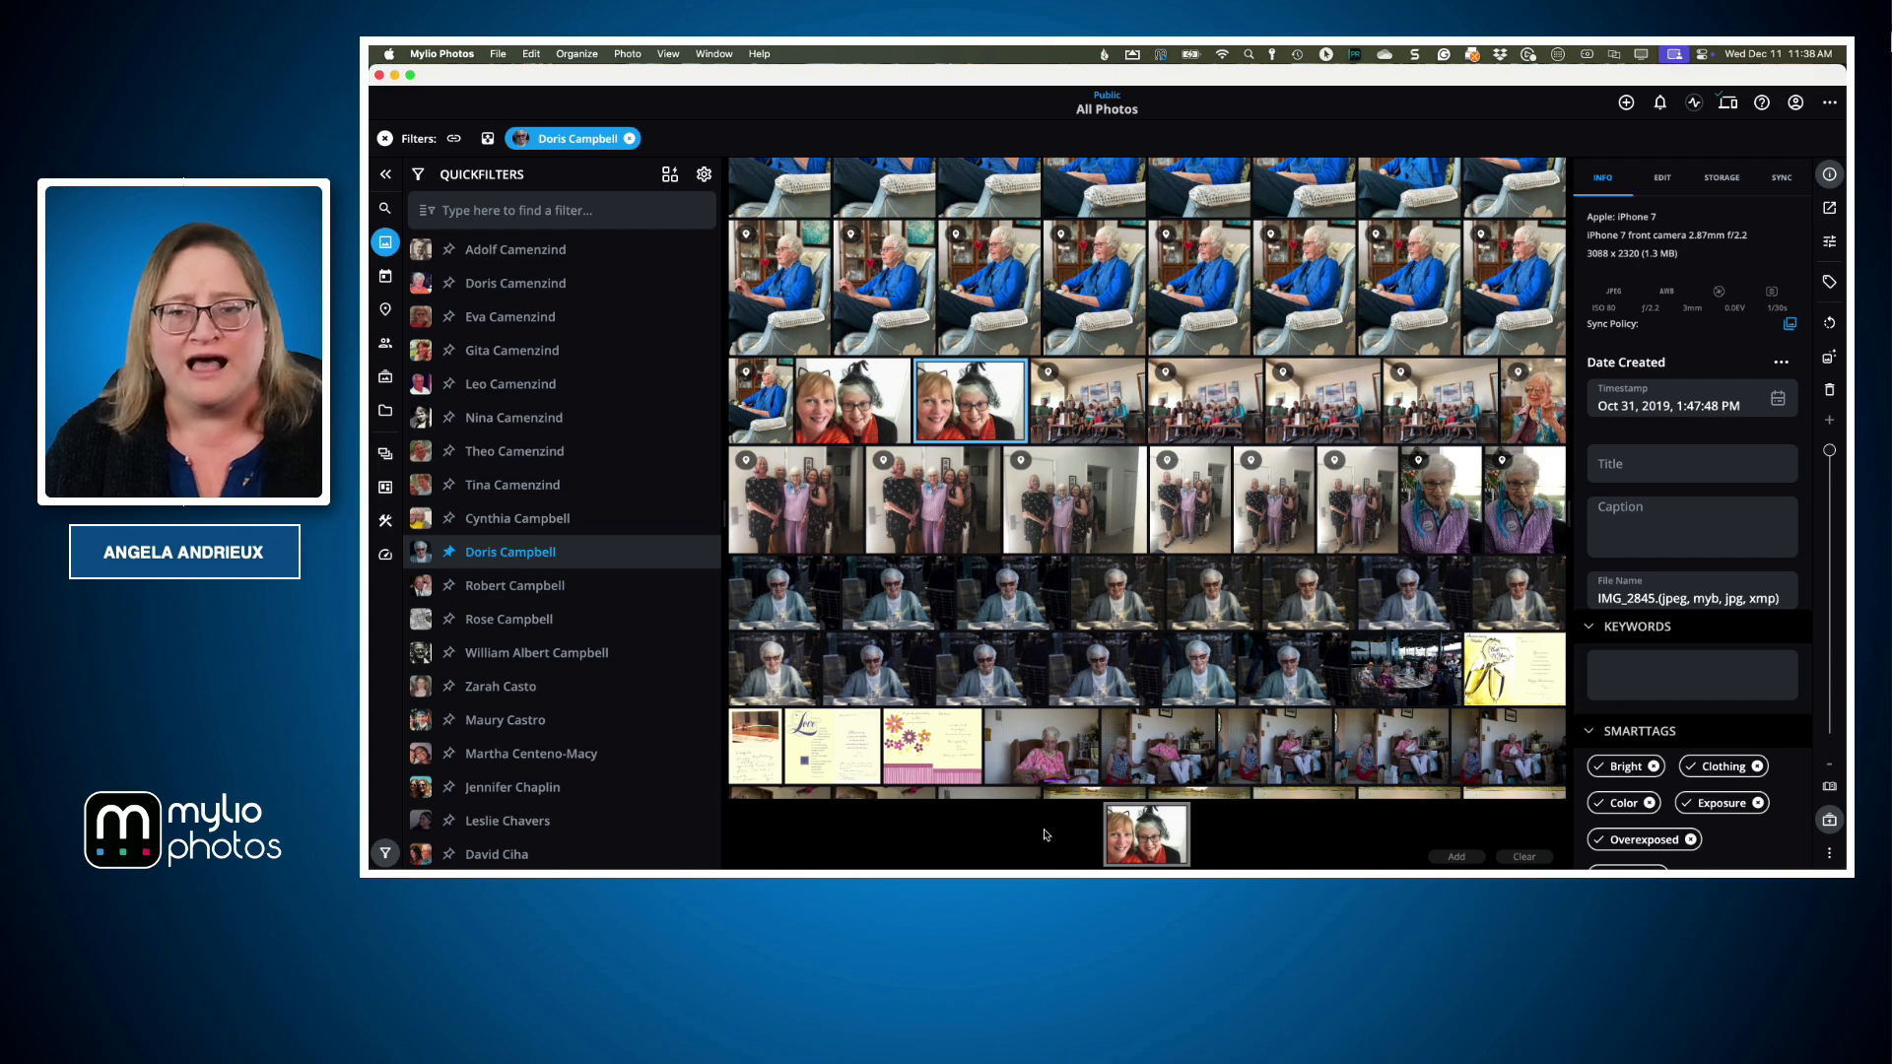
drag(1084, 509, 1288, 837)
scroll(1266, 655, down, 4)
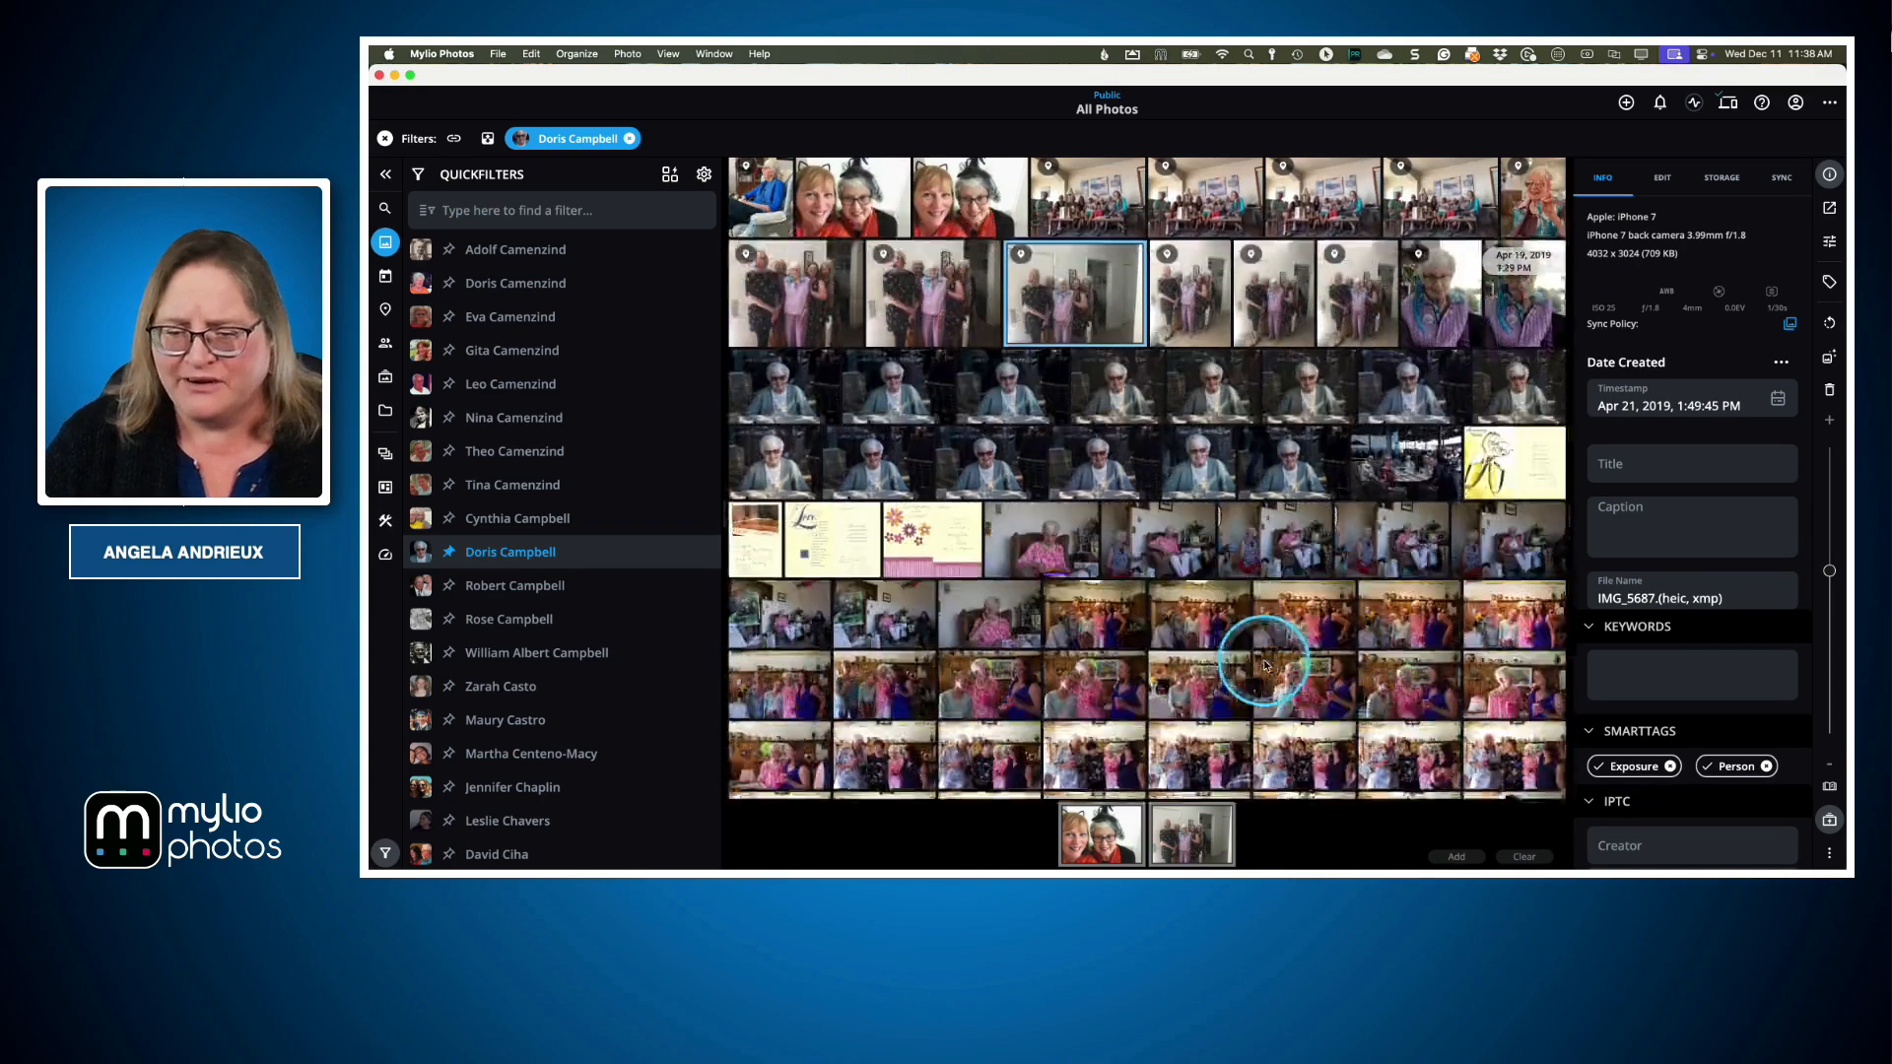
scroll(1267, 665, down, 2)
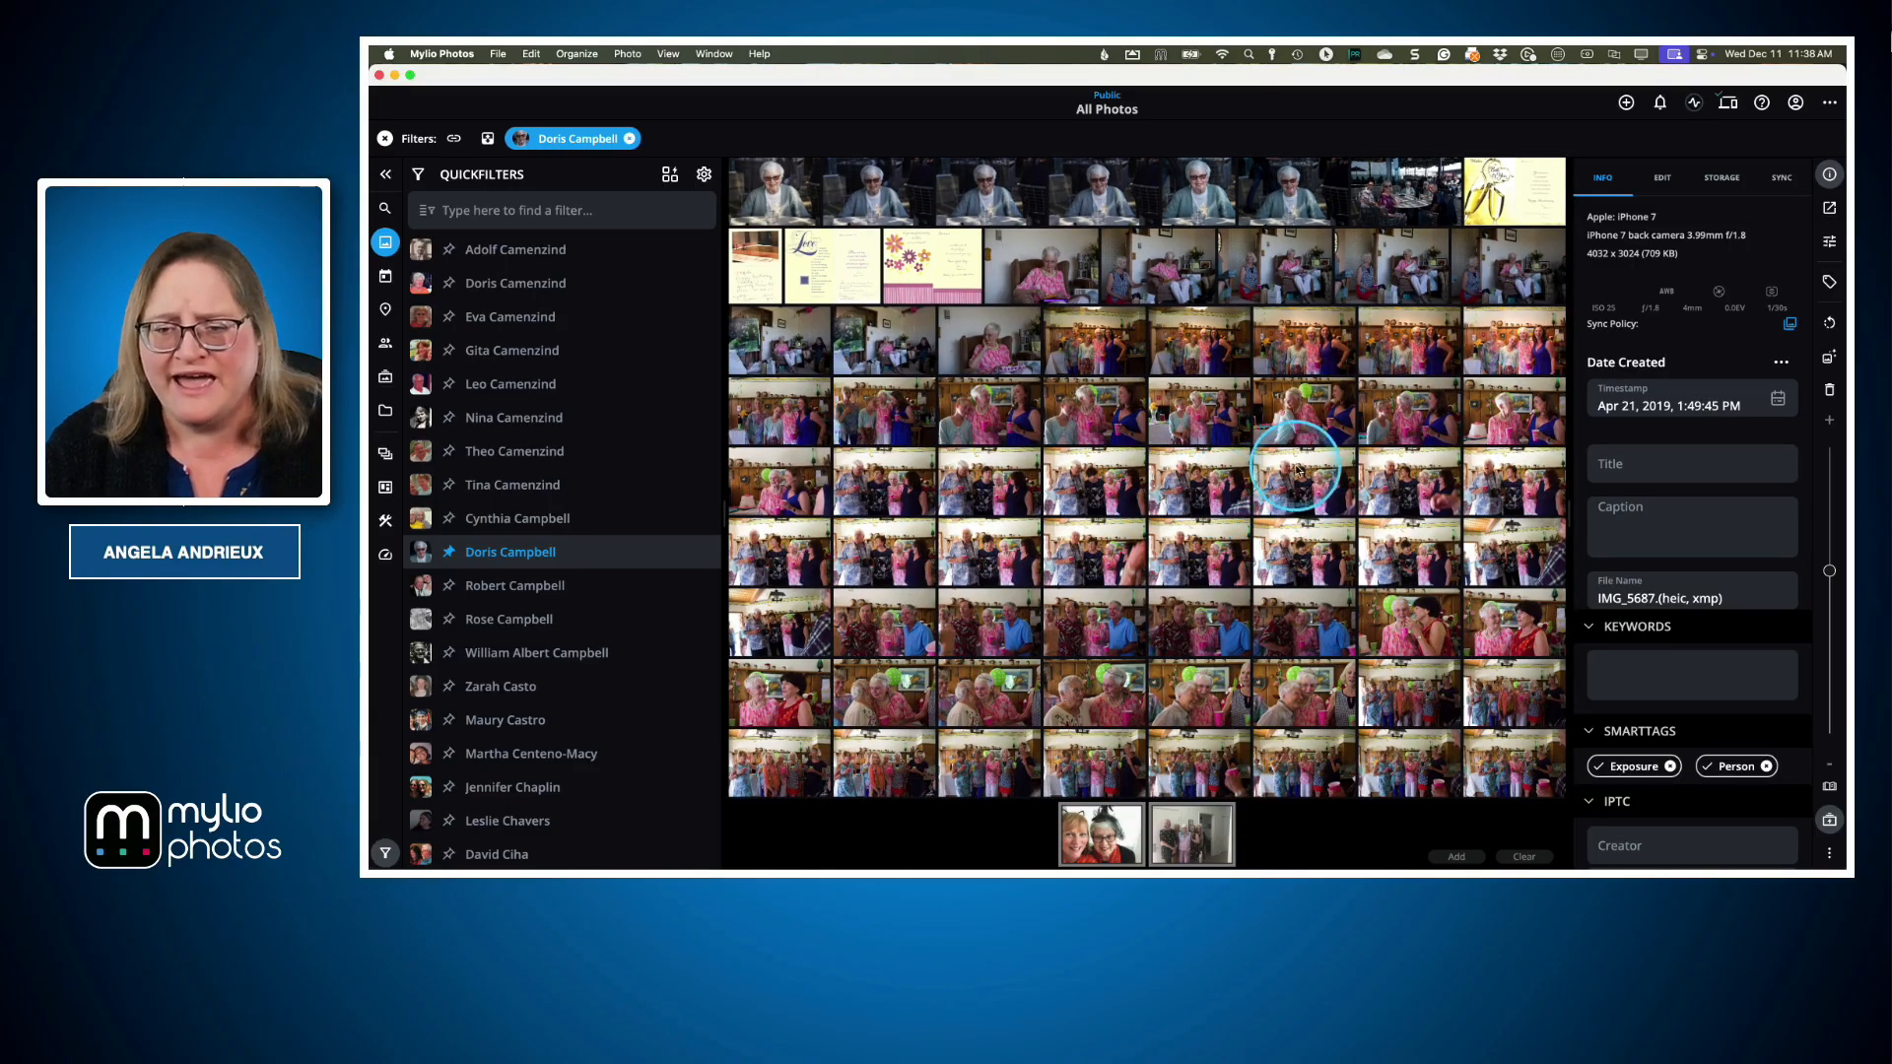
scroll(1299, 468, down, 1)
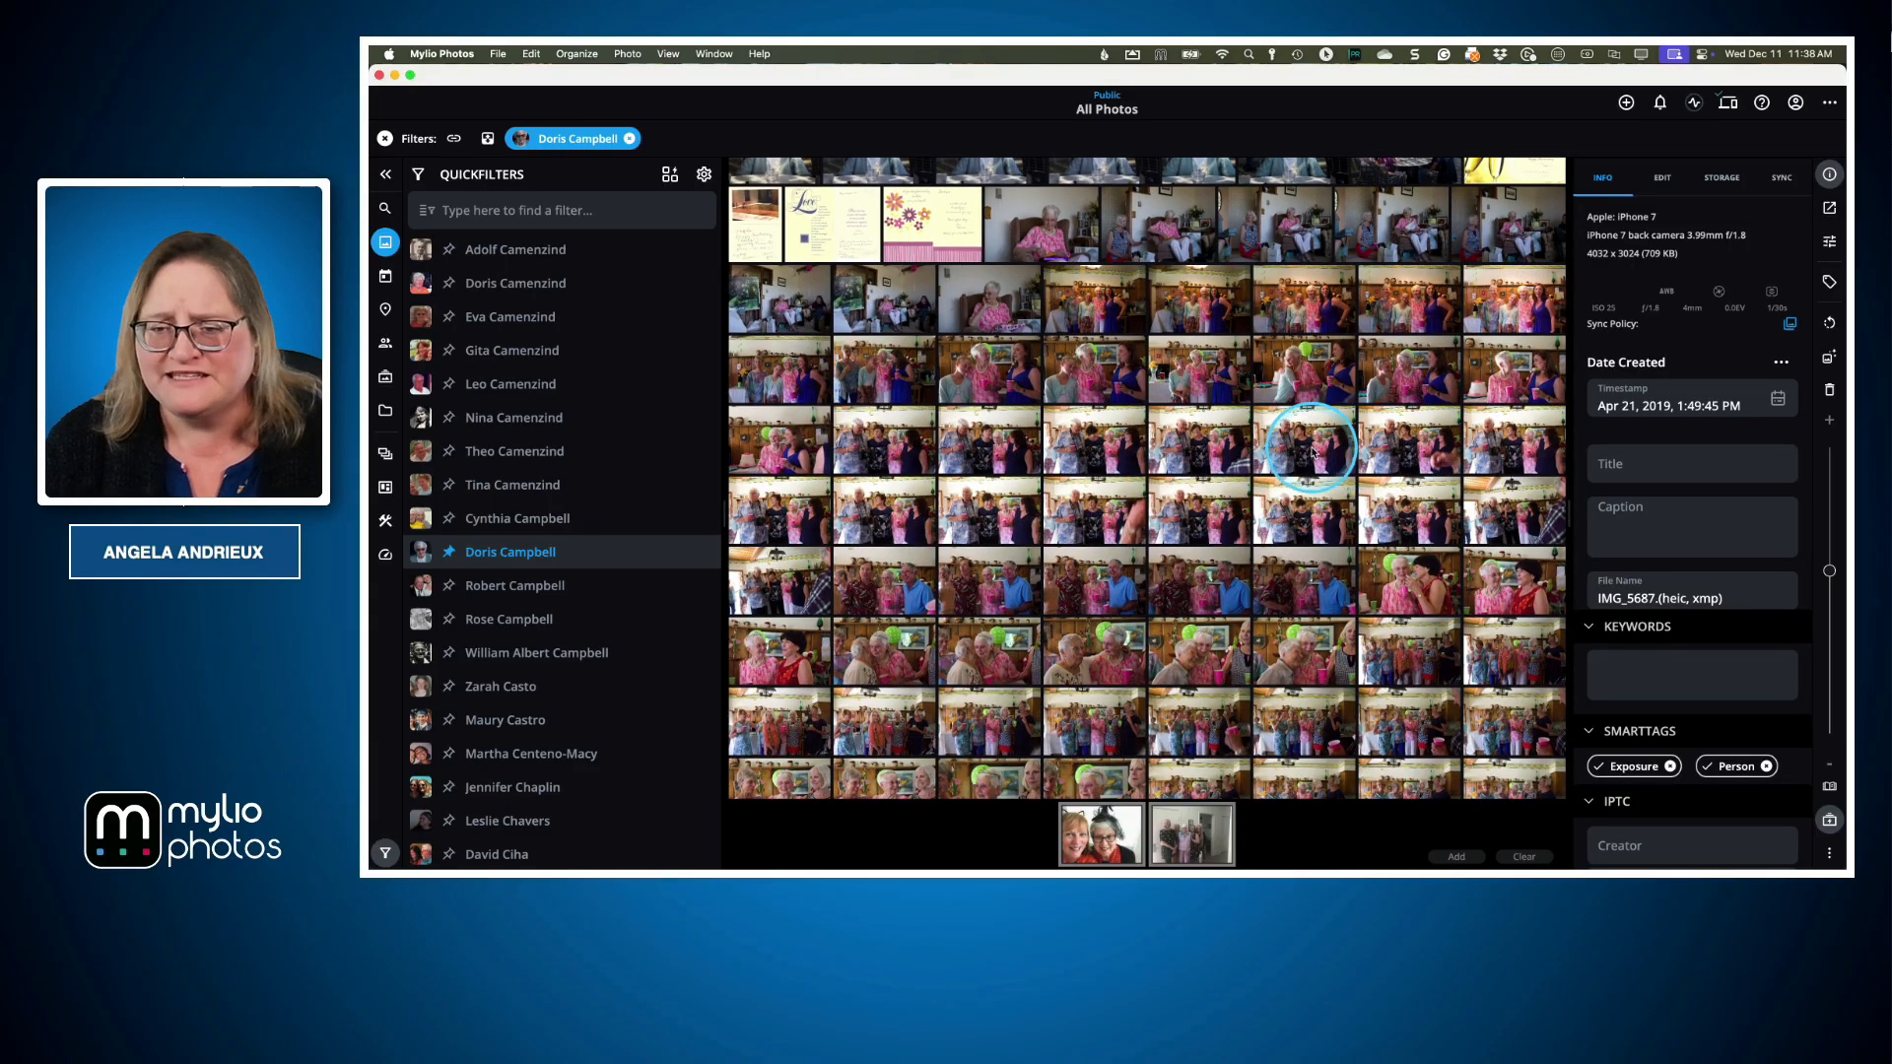
click(1306, 449)
drag(1308, 801, 1299, 803)
scroll(1222, 626, down, 5)
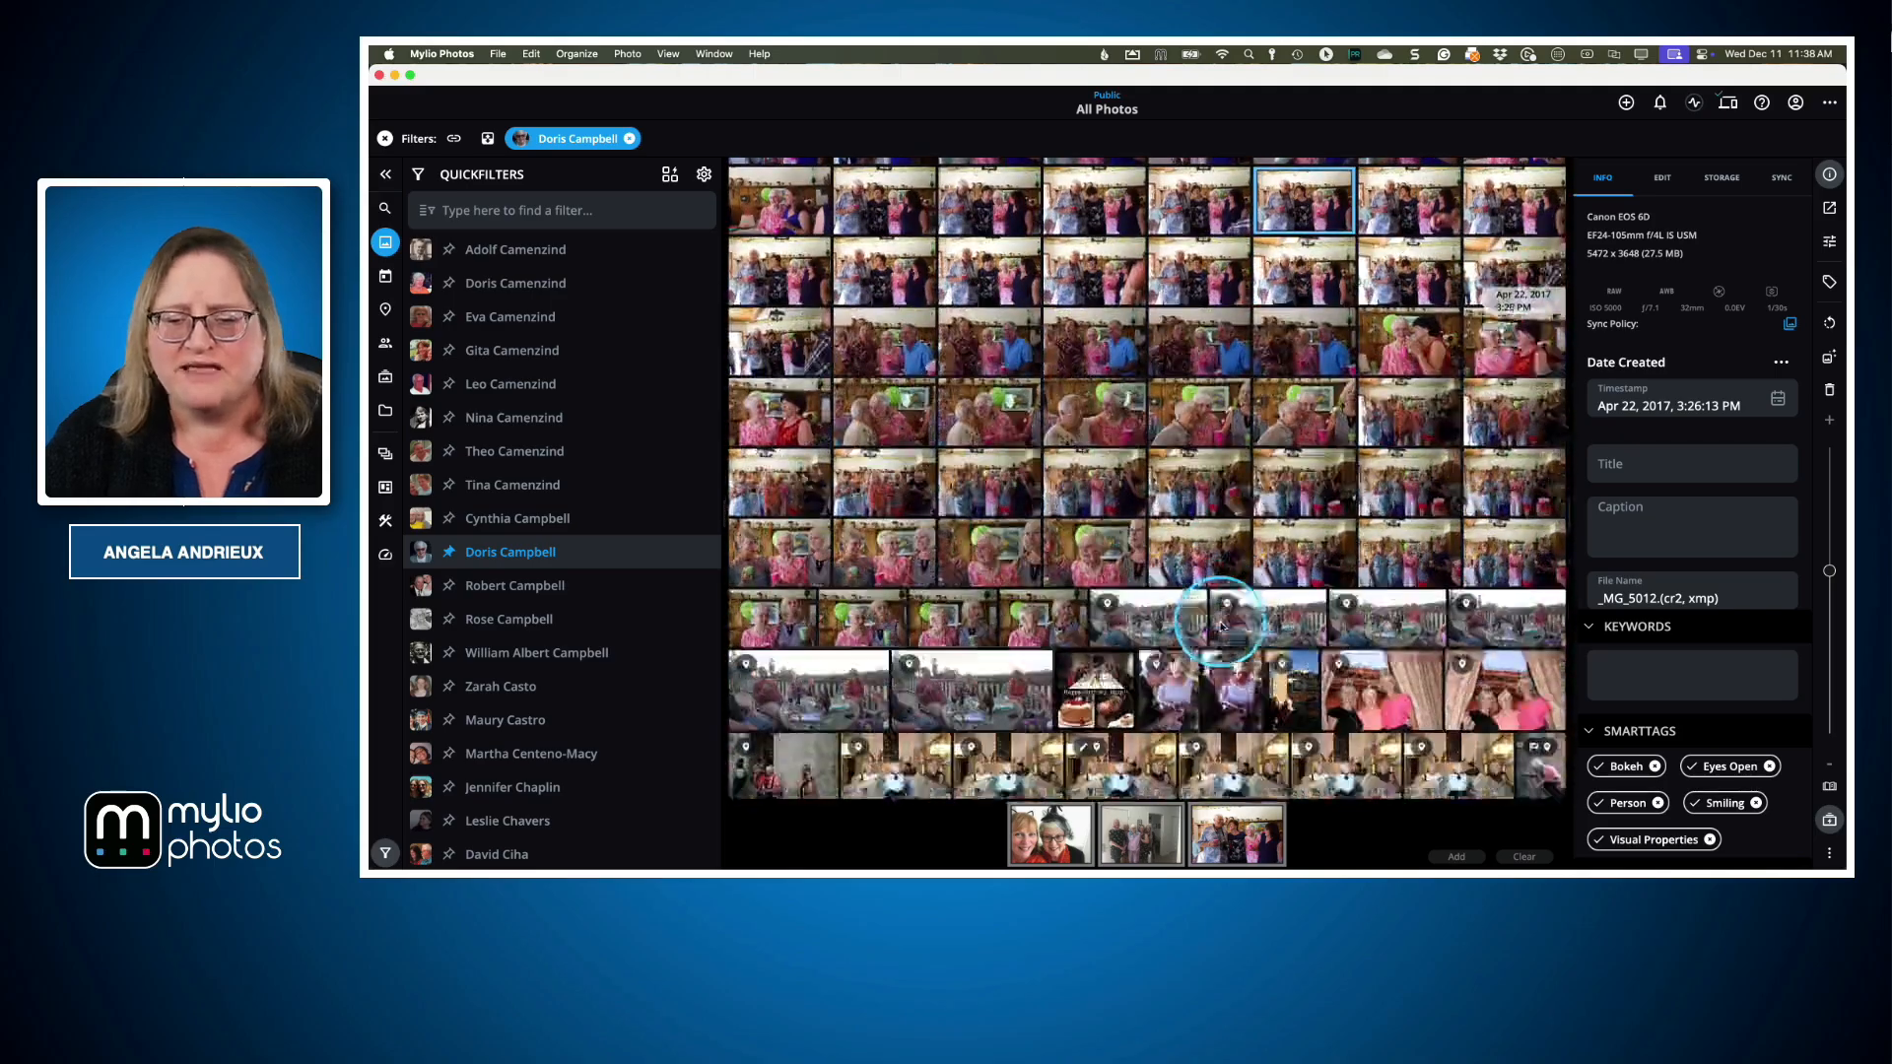
drag(1380, 616, 1357, 826)
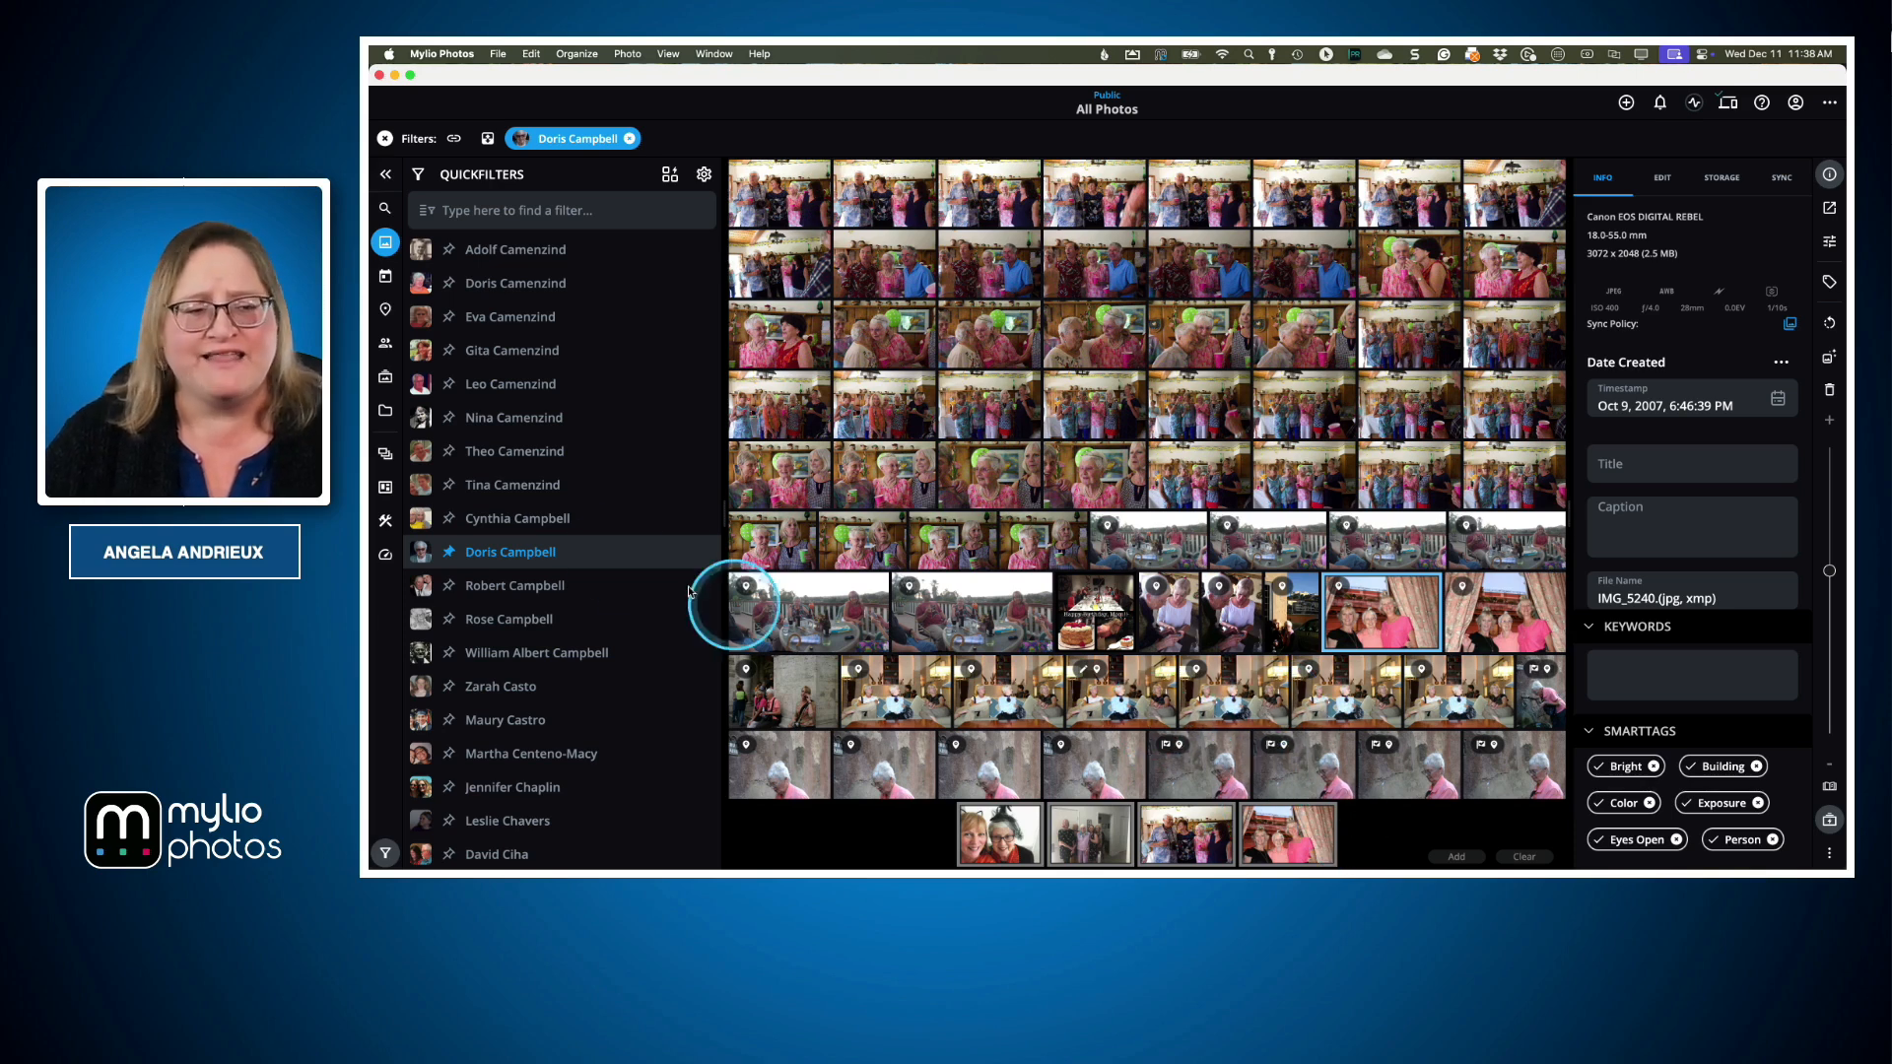
Open the album "08-Minibook for Grandparents" and clear the photo tray
click(387, 379)
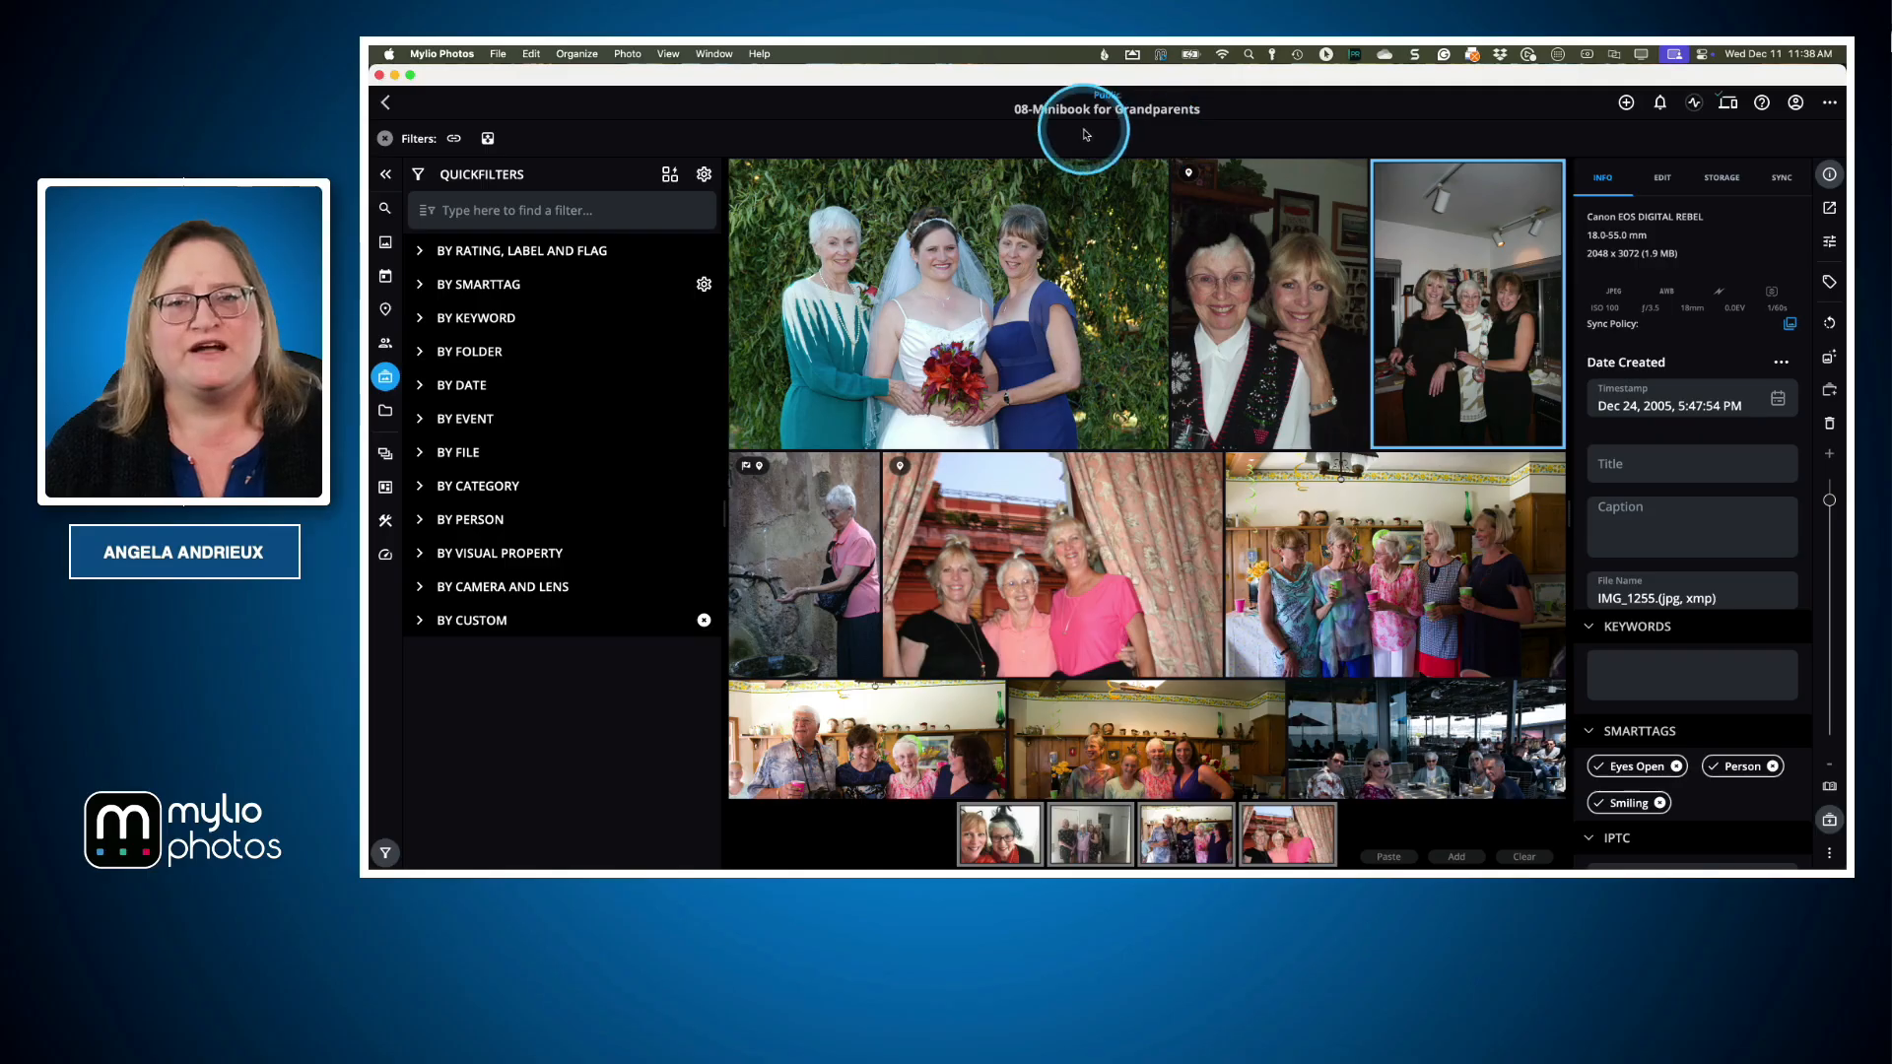
click(1527, 860)
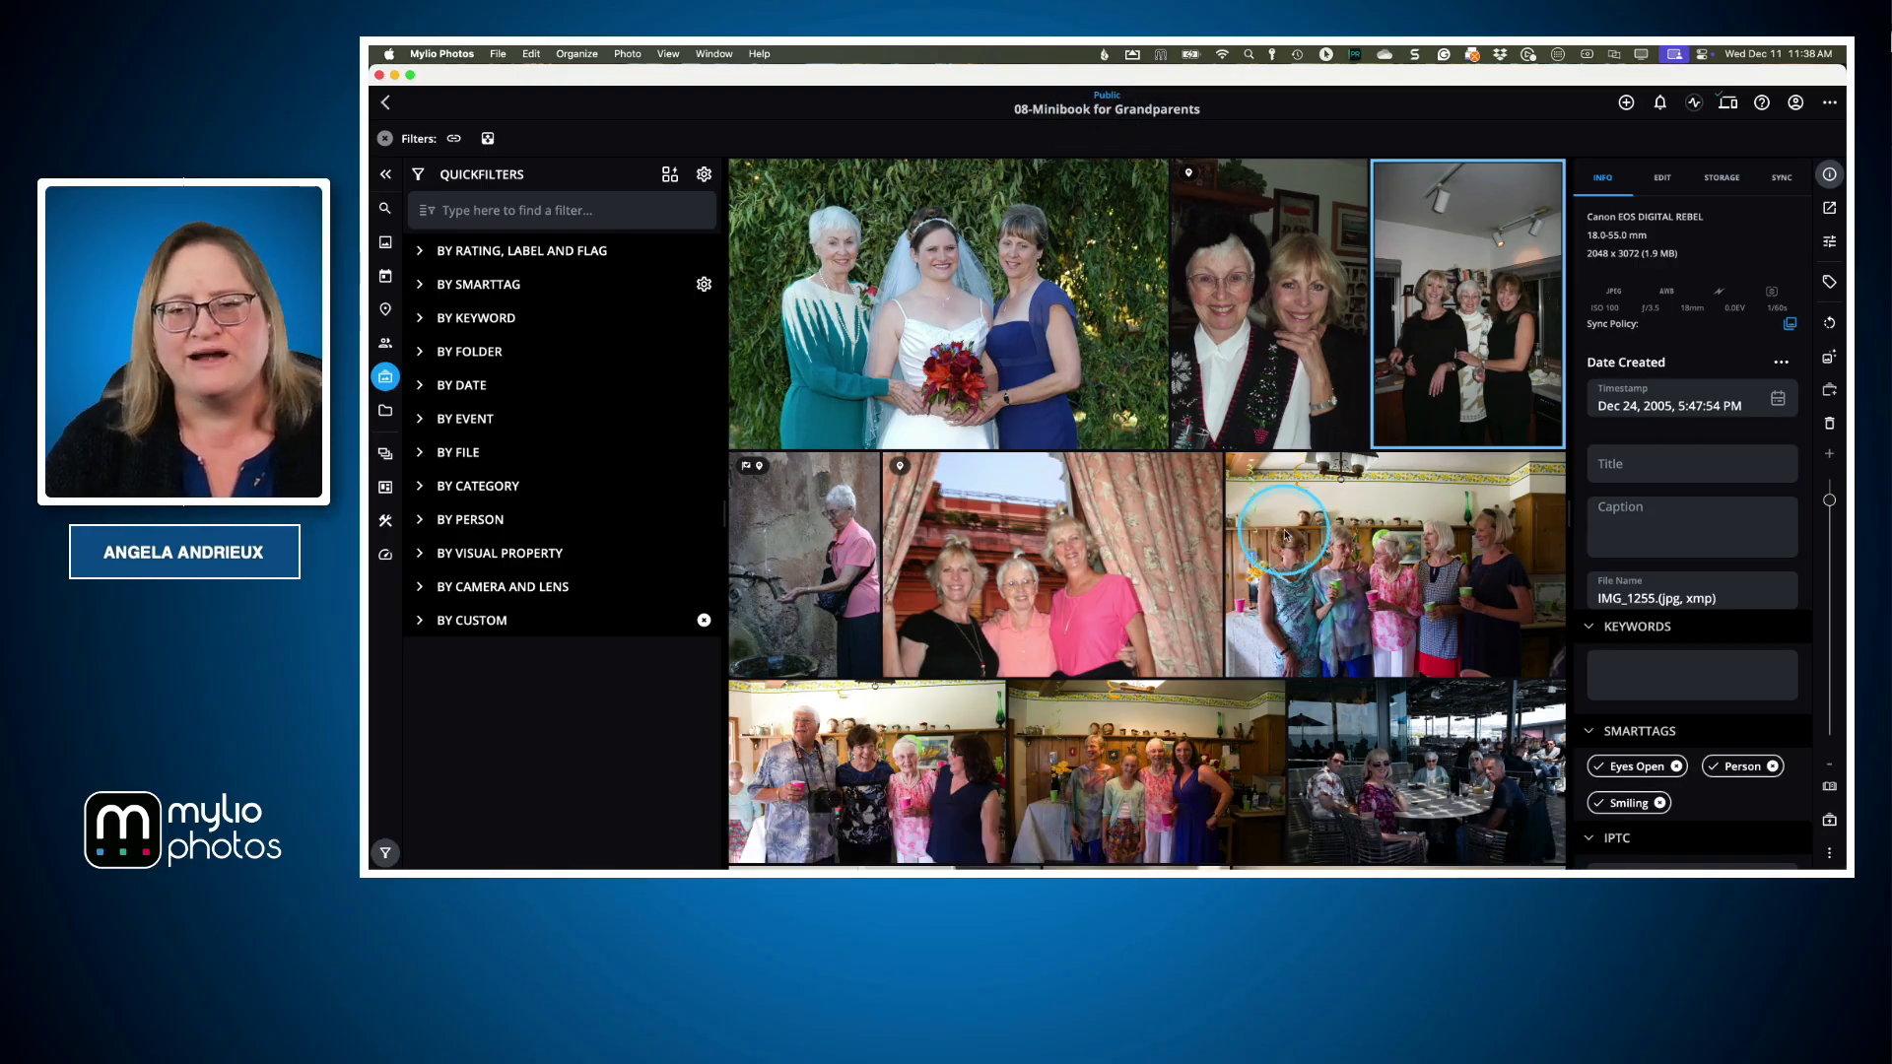
Switch to Keynote, show the "Prep for Printing" slide, and return to the album in Mylio Photos
key(super+Tab)
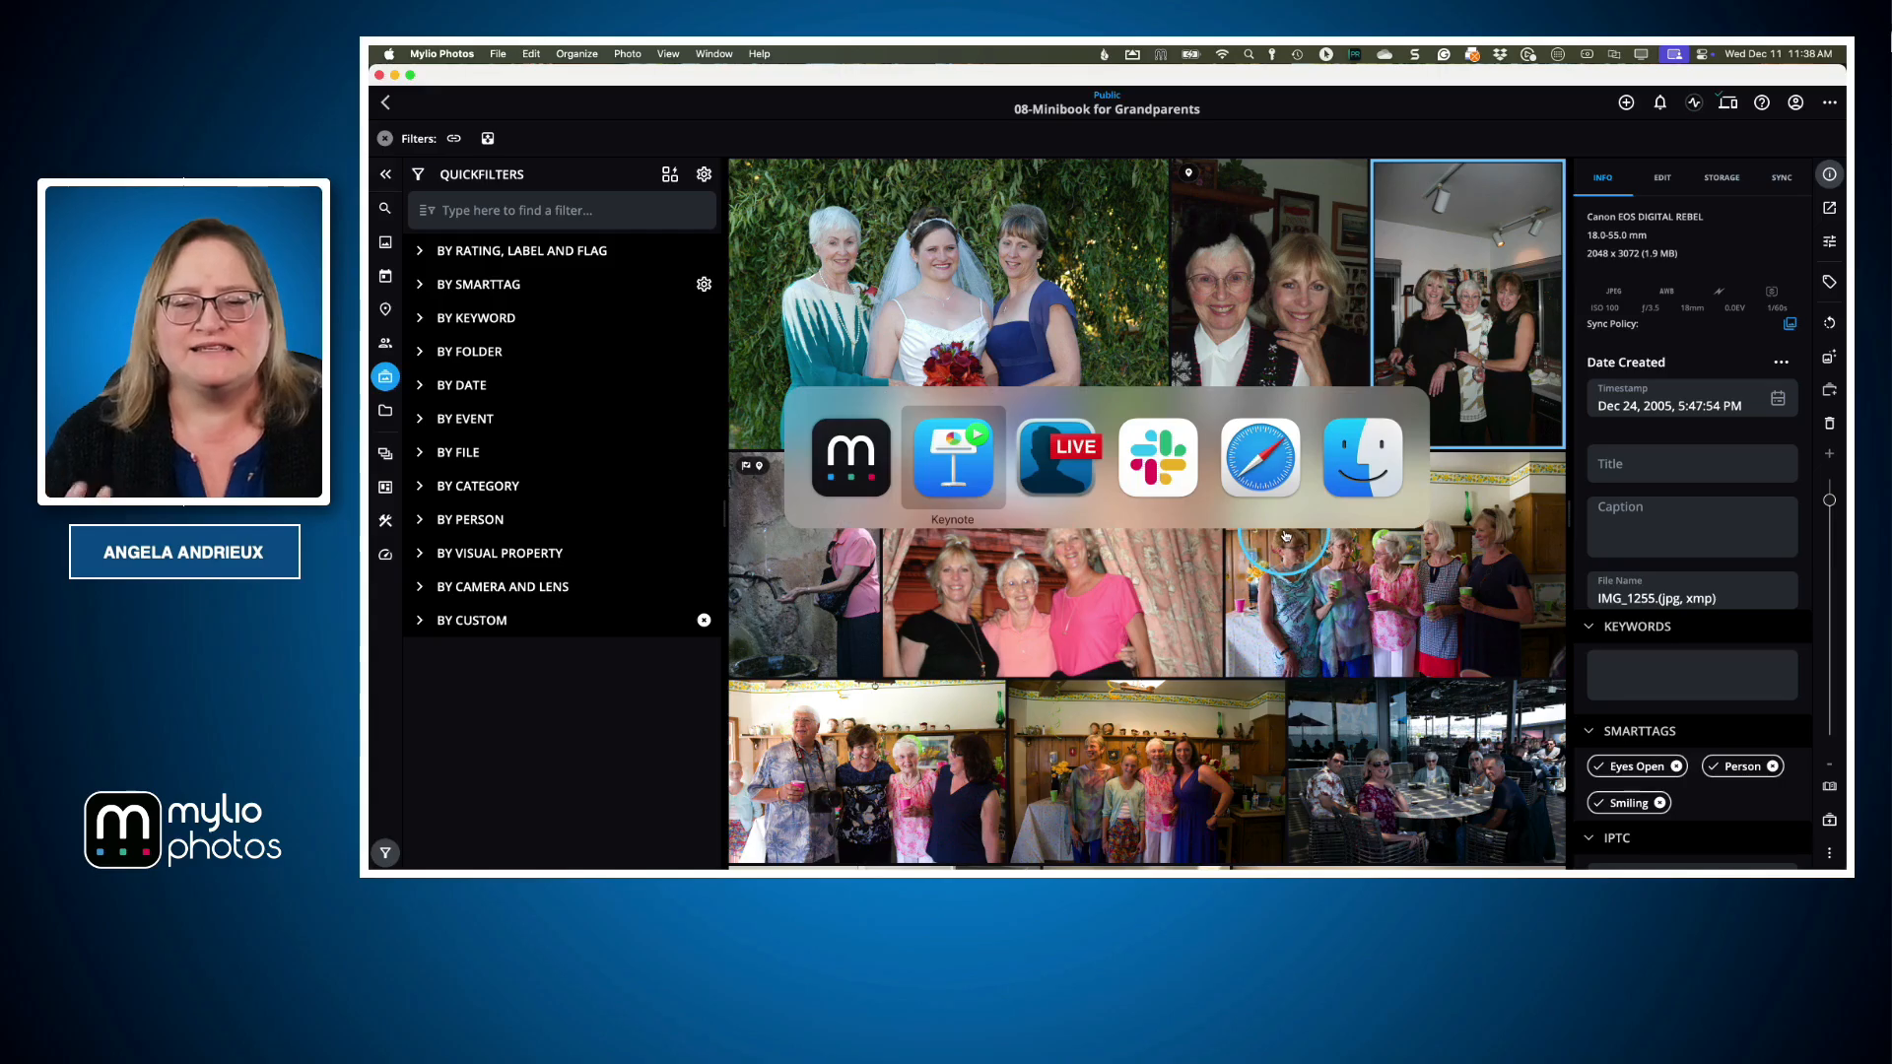
key(Right)
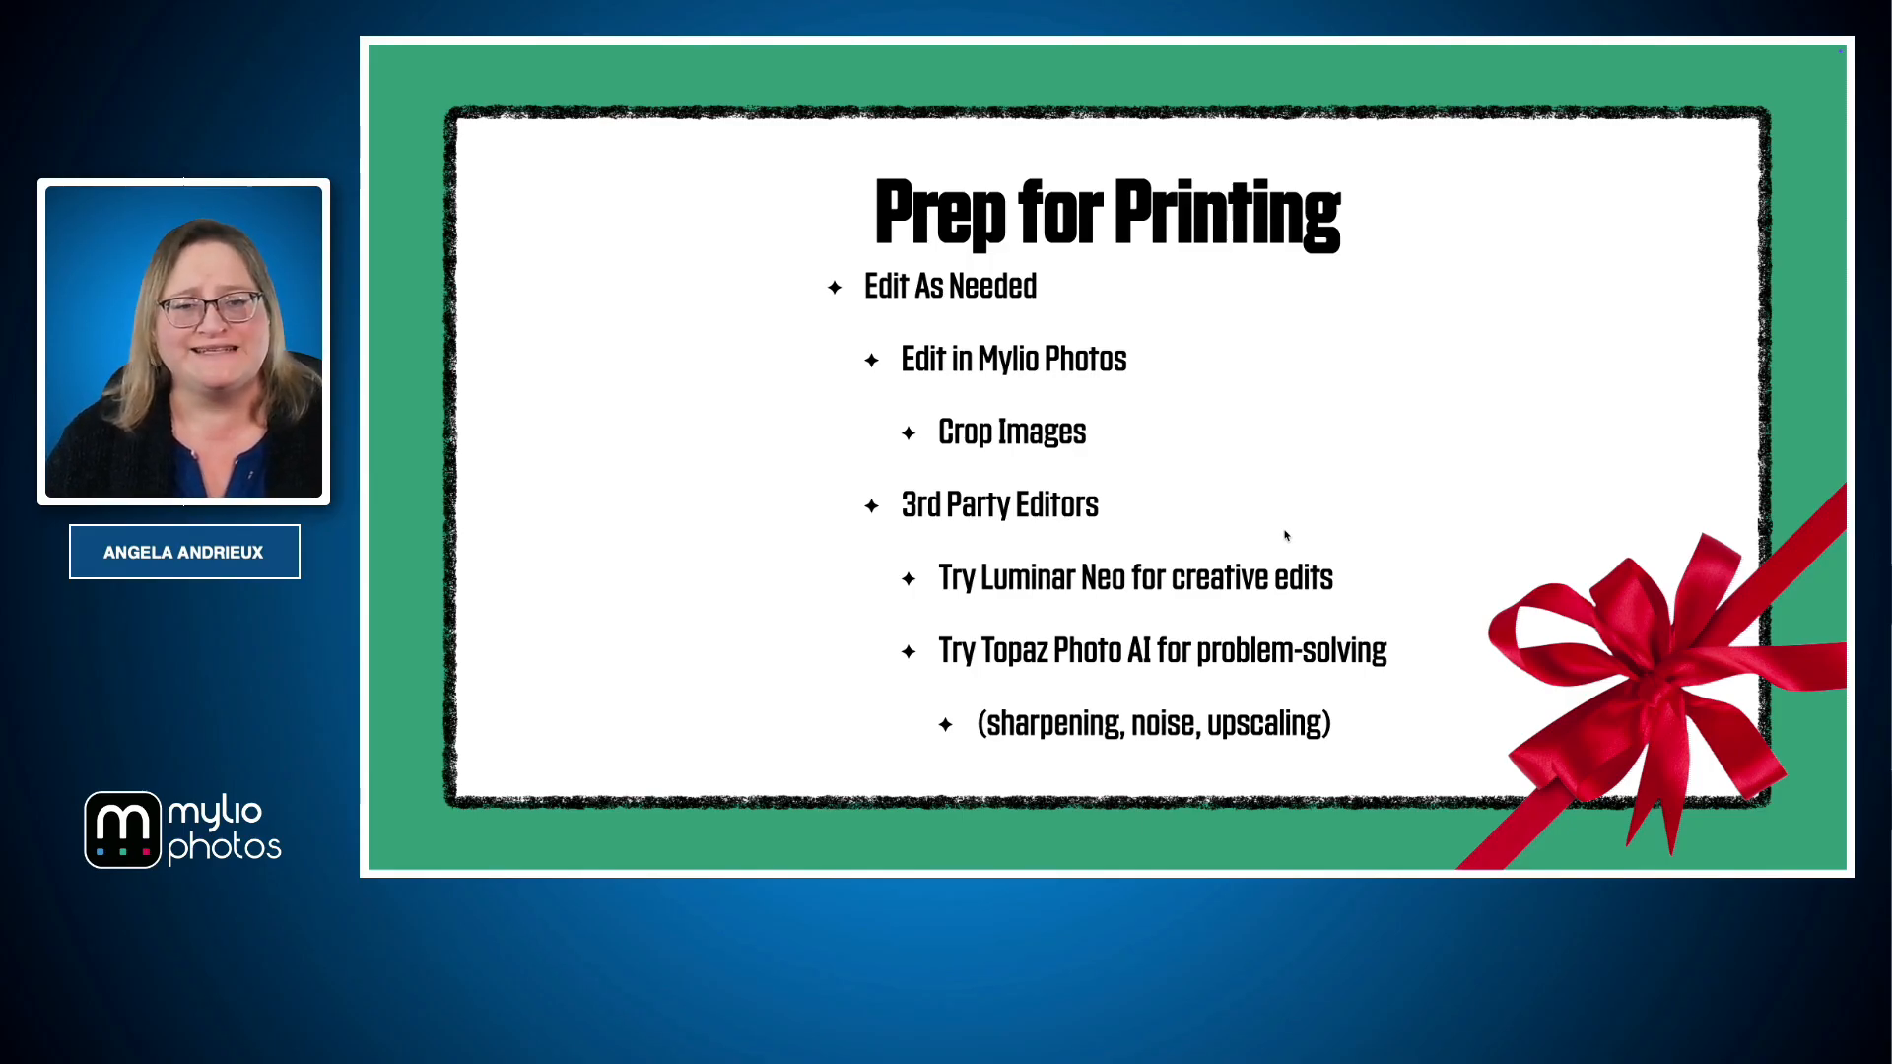
key(super+Tab)
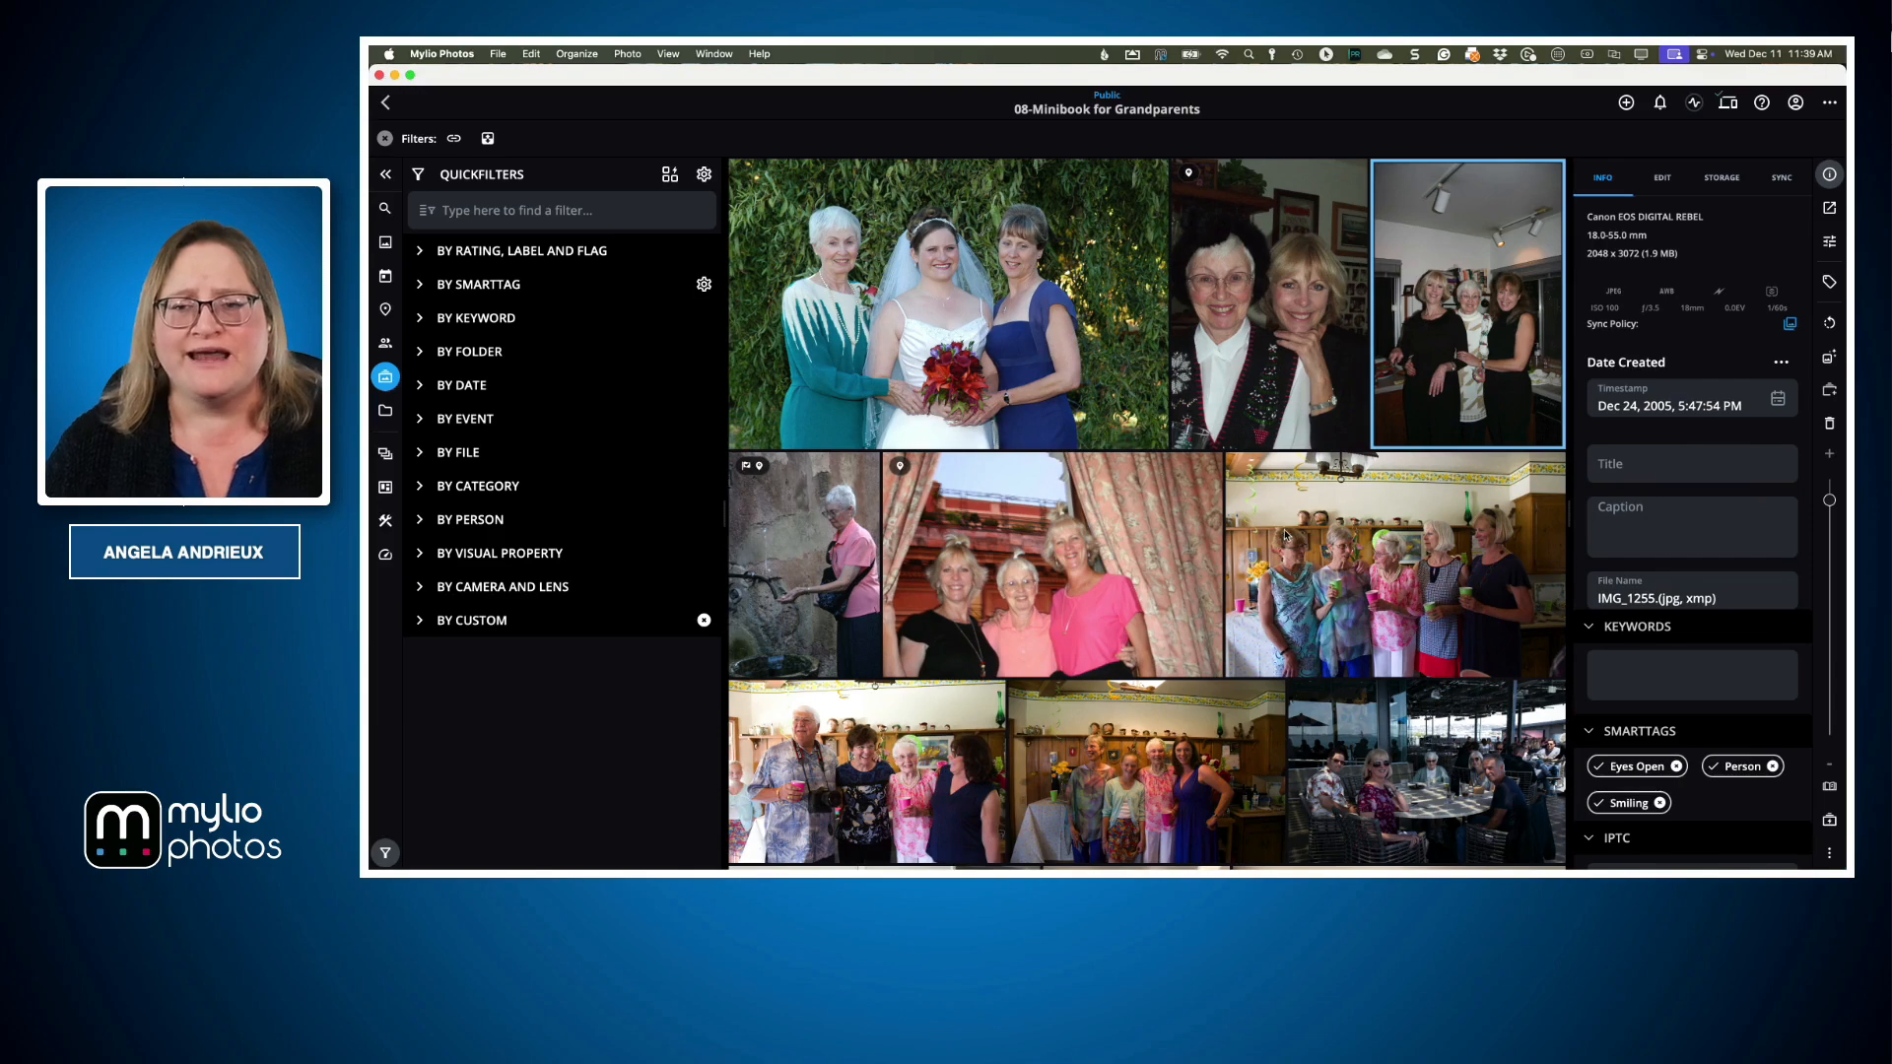
Open the album's Dec 25, 2003 photo of two women for editing and apply the AutoColor preset
double_click(1298, 367)
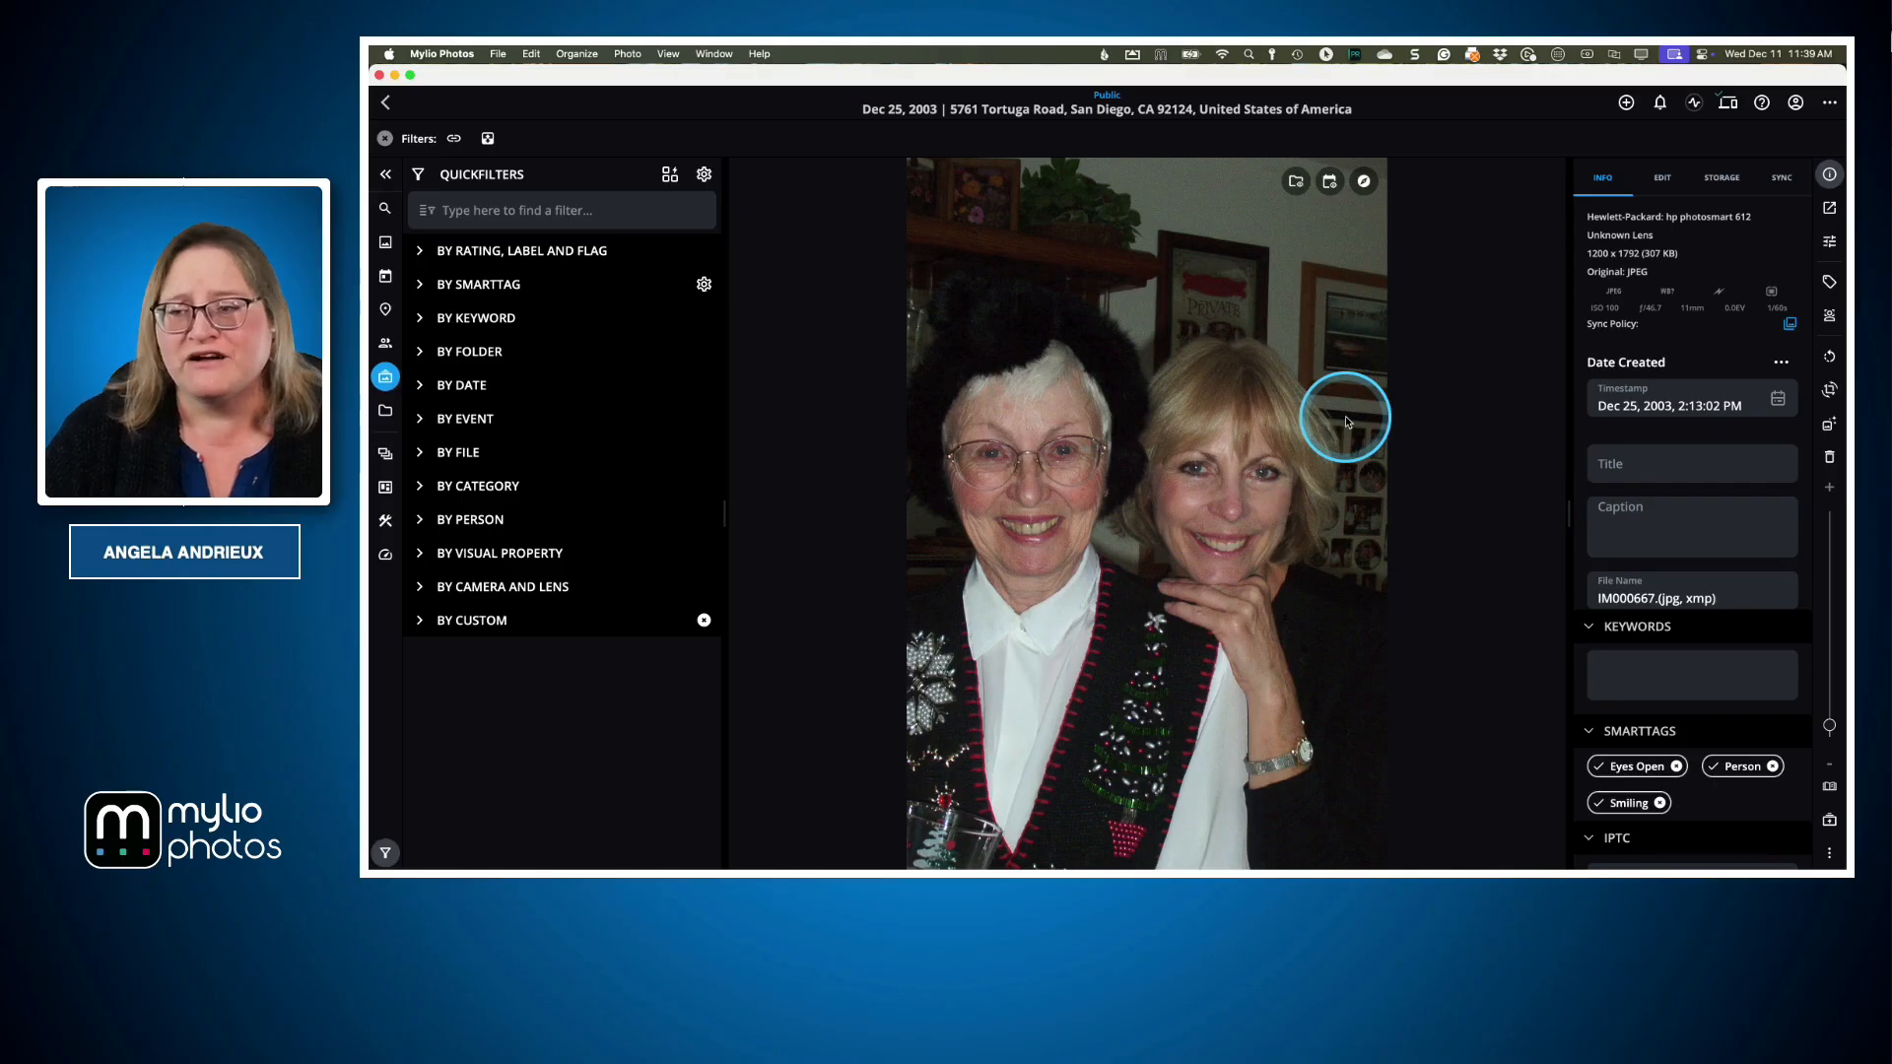
click(1829, 244)
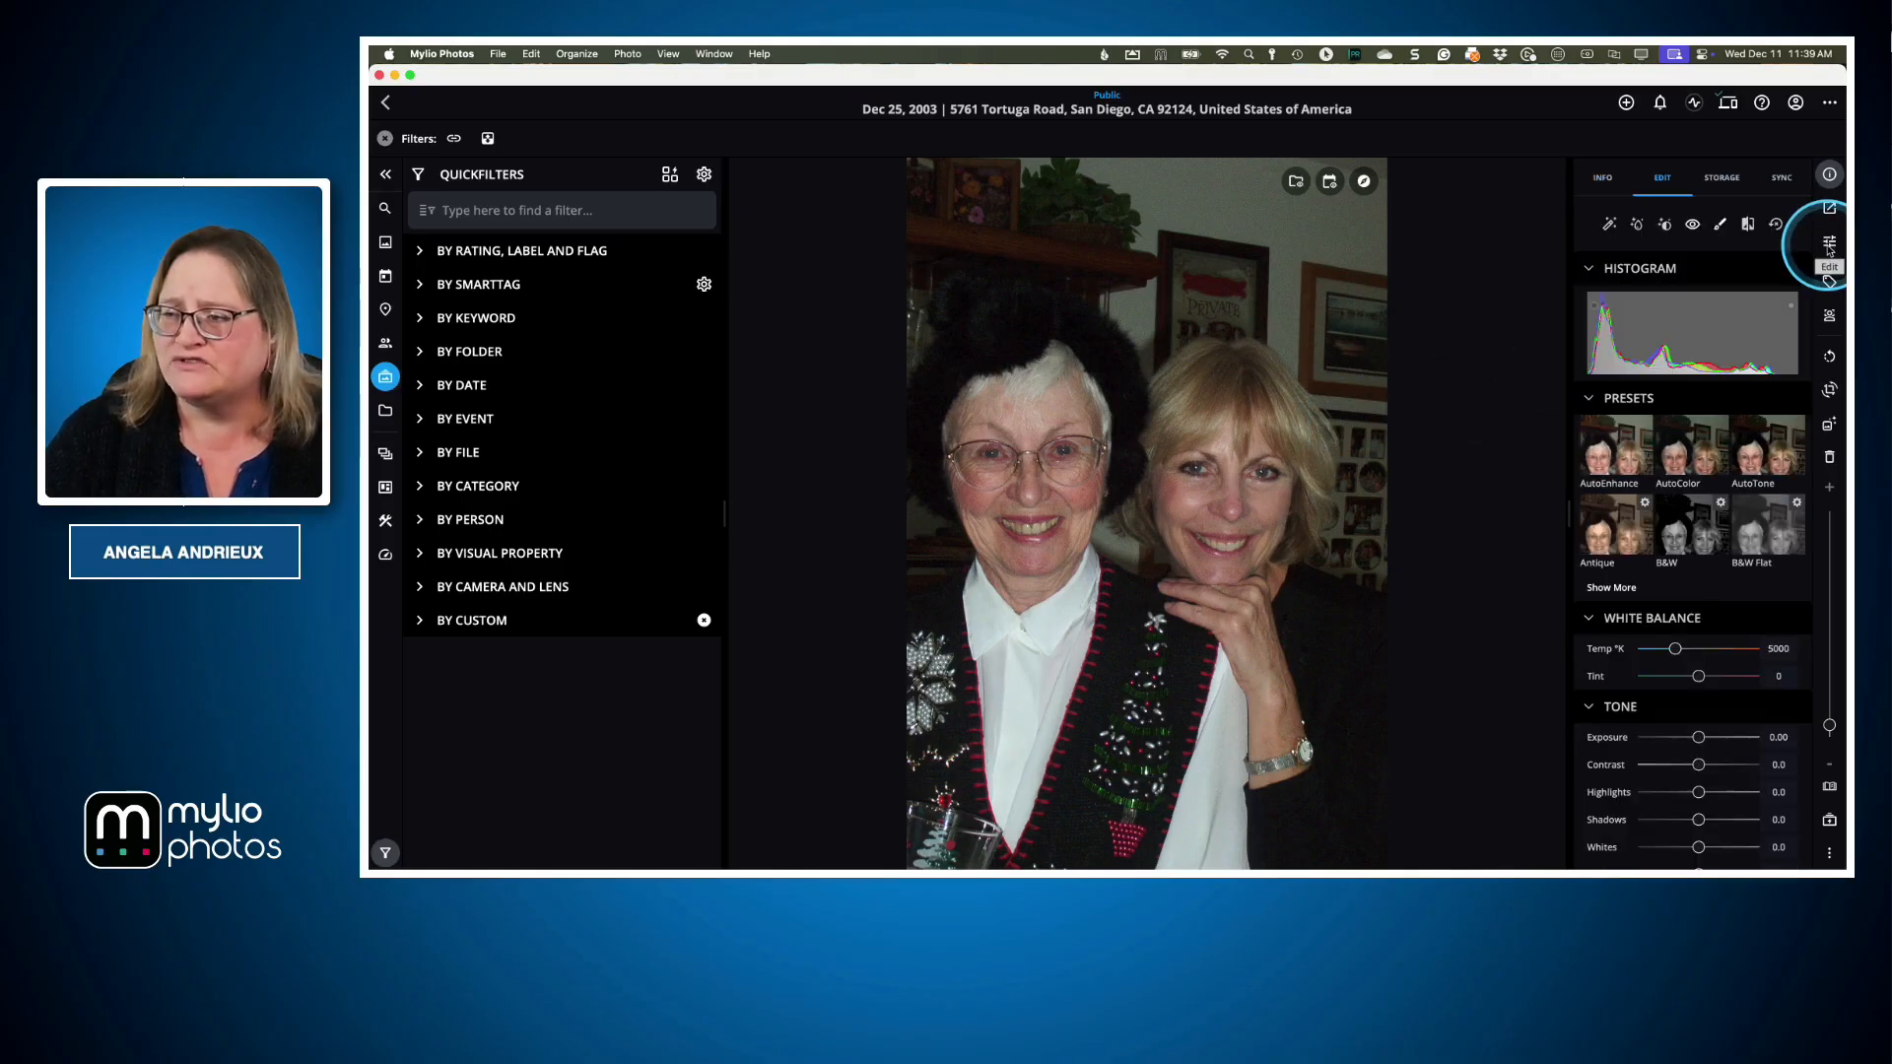
click(1700, 456)
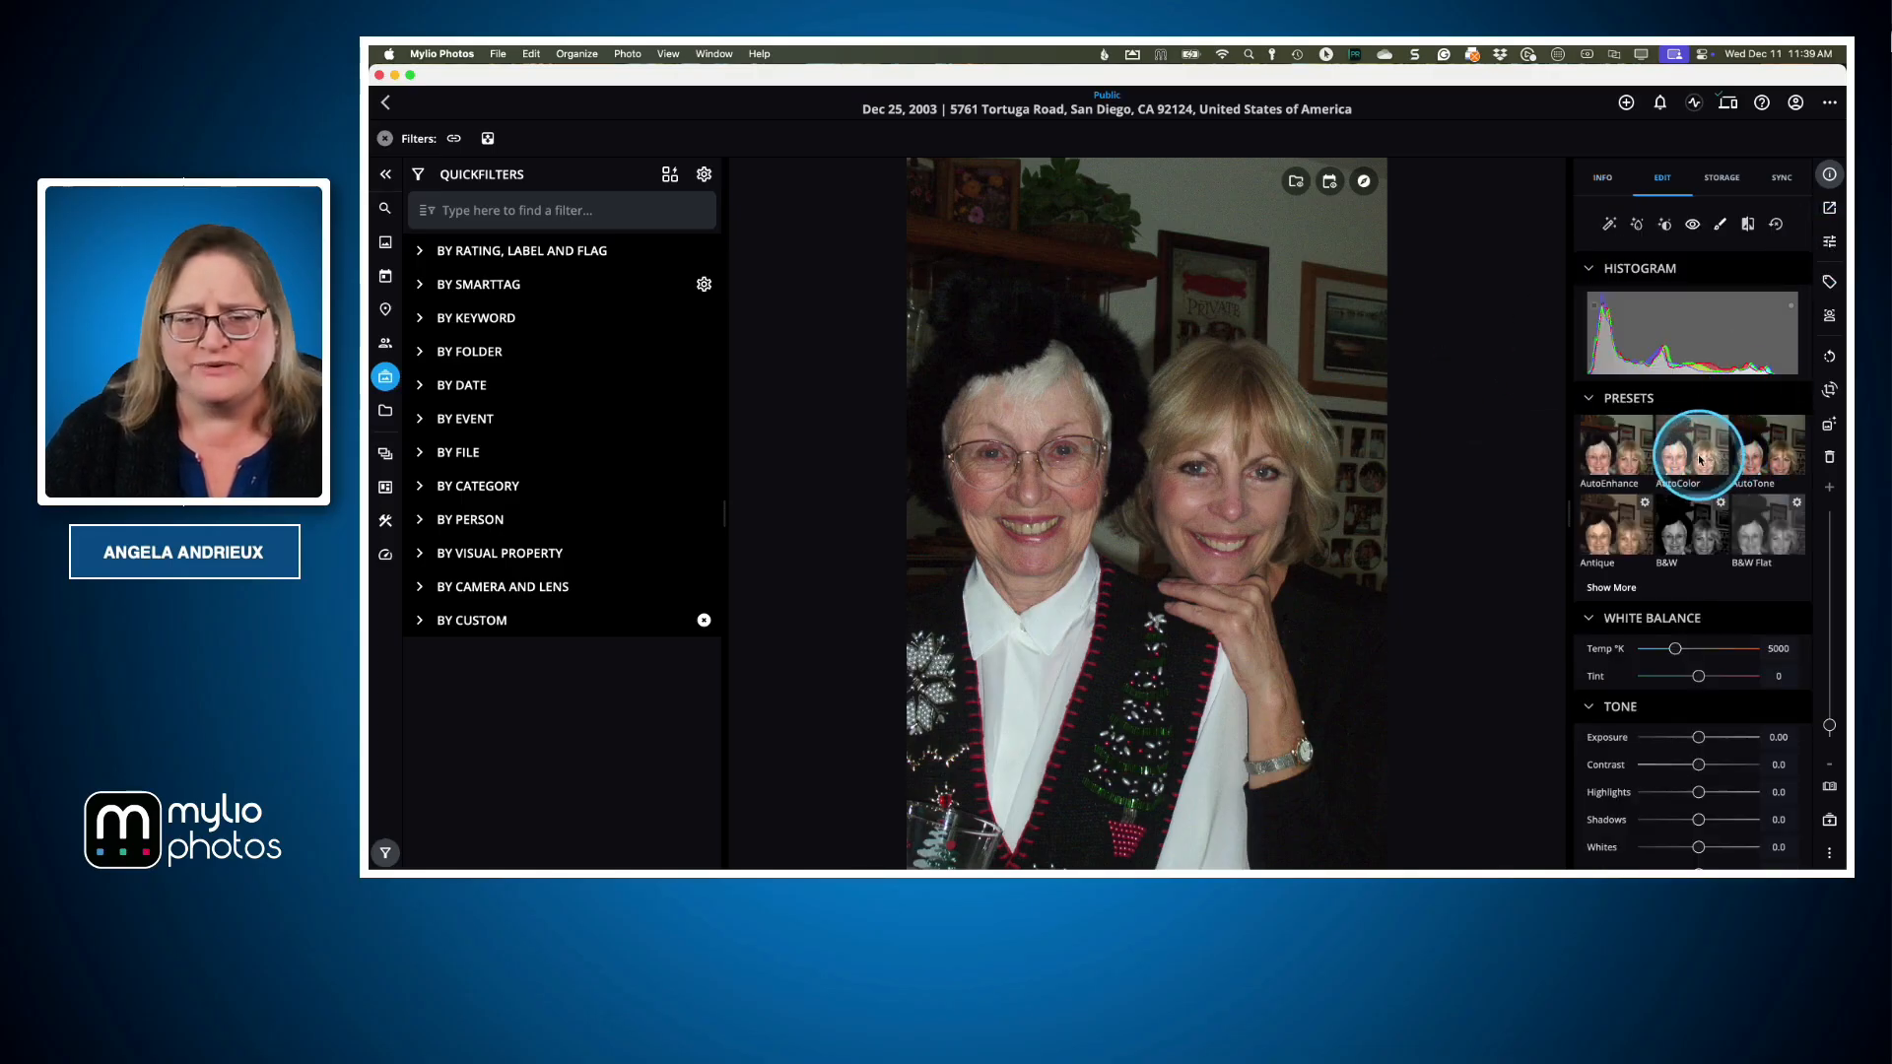
Apply the AutoTone preset to the Dec 25, 2003 photo and to the album's Dec 24, 2005 photo of three women
click(1765, 463)
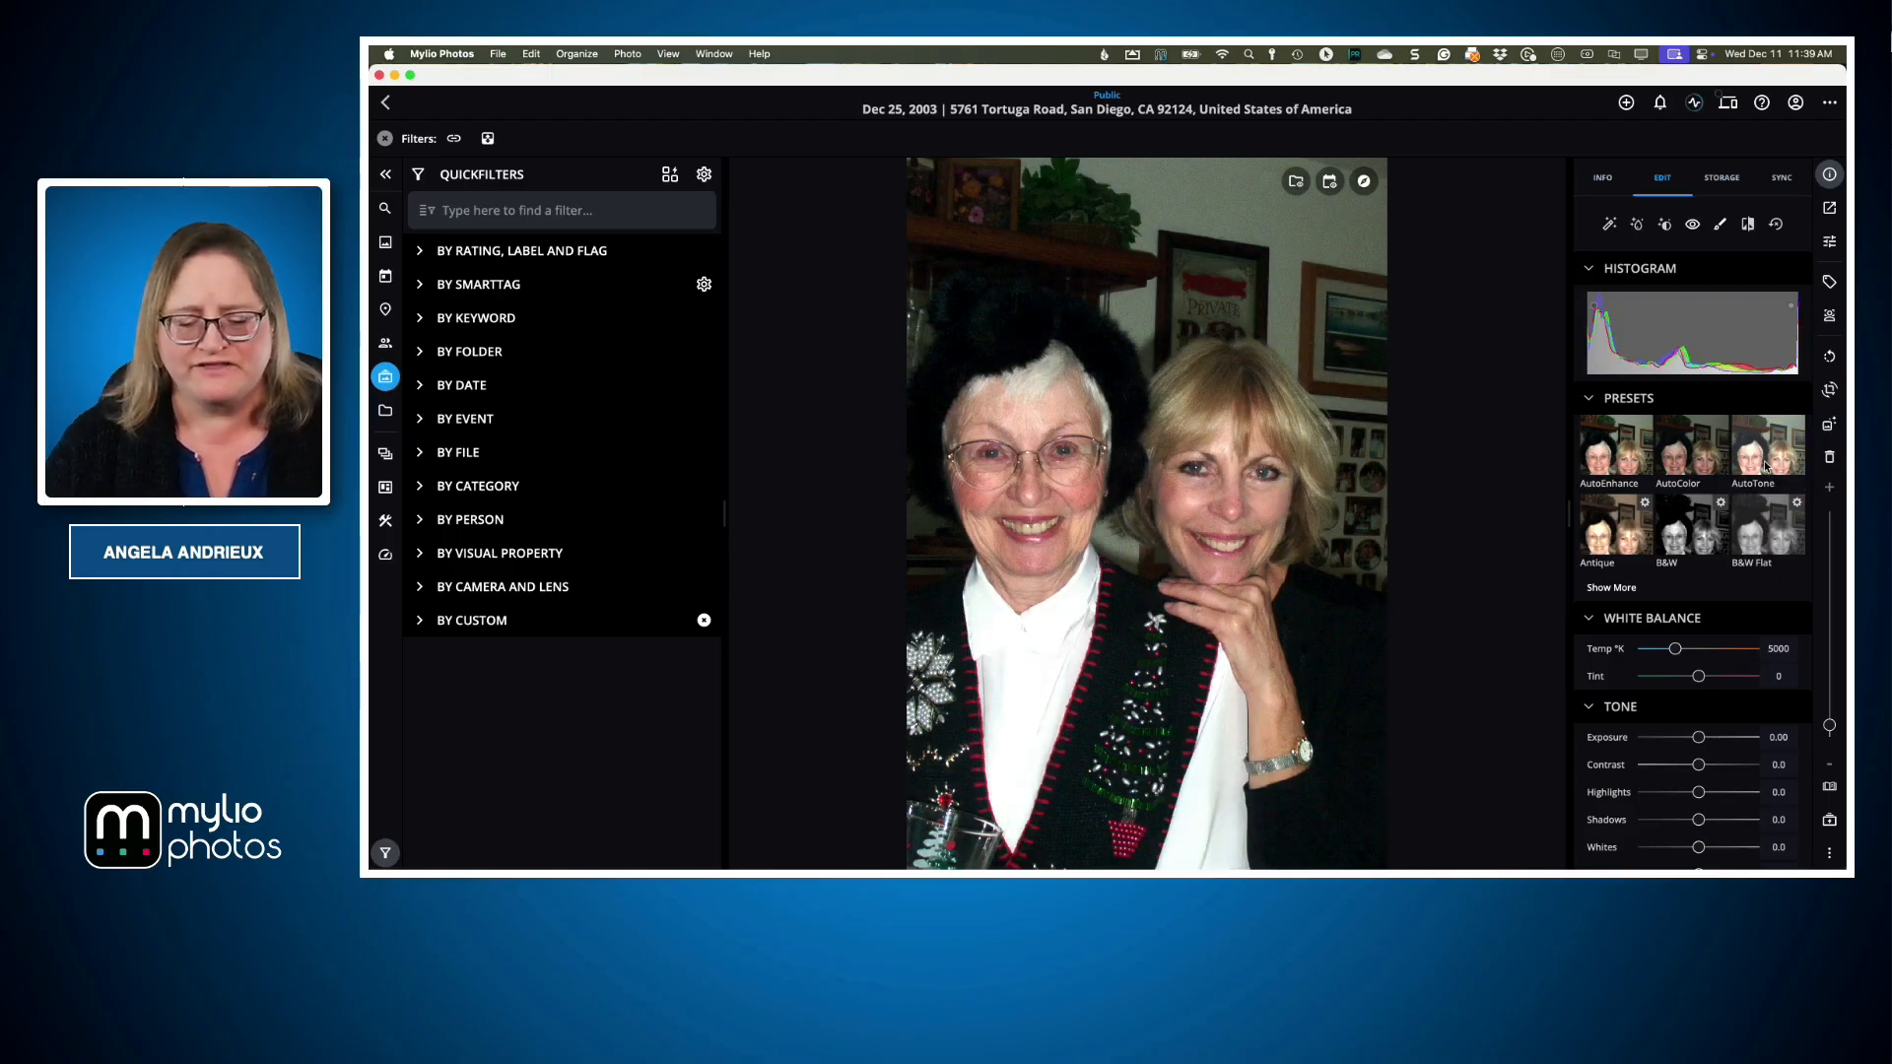
key(Escape)
double_click(1513, 352)
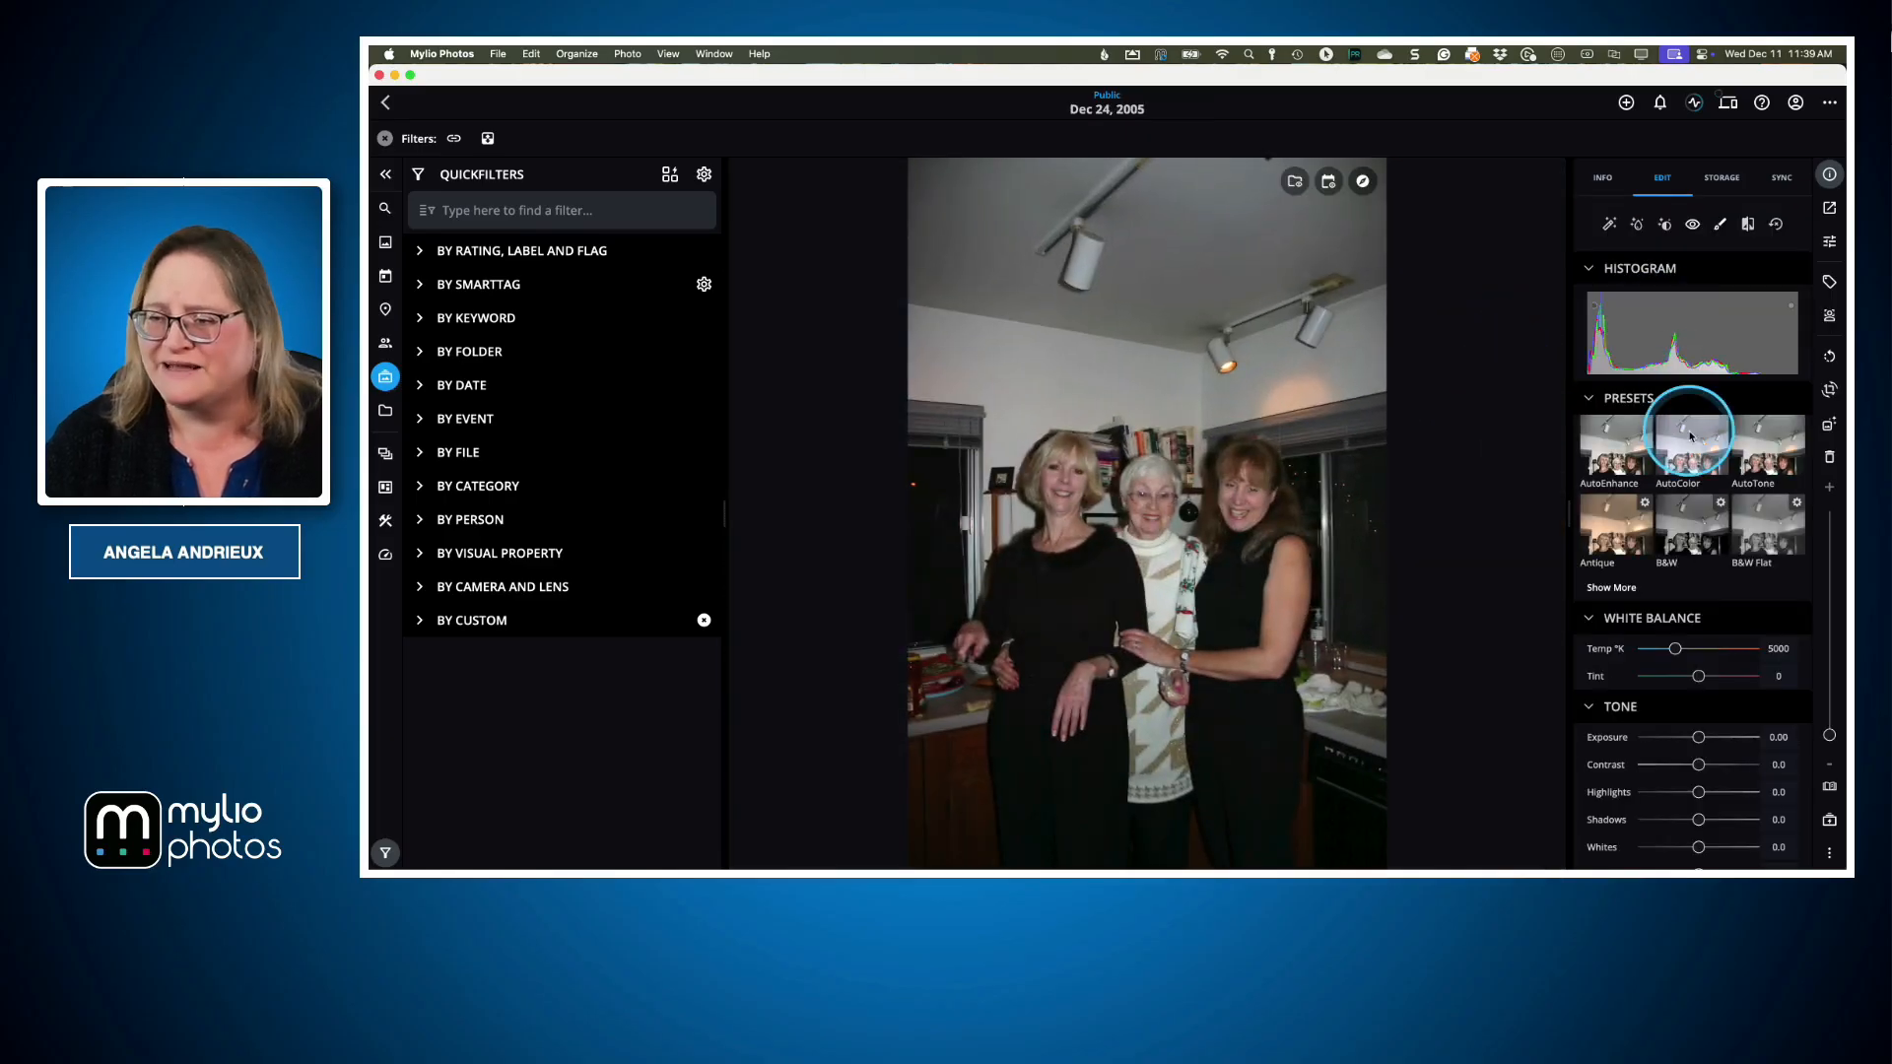
click(1755, 451)
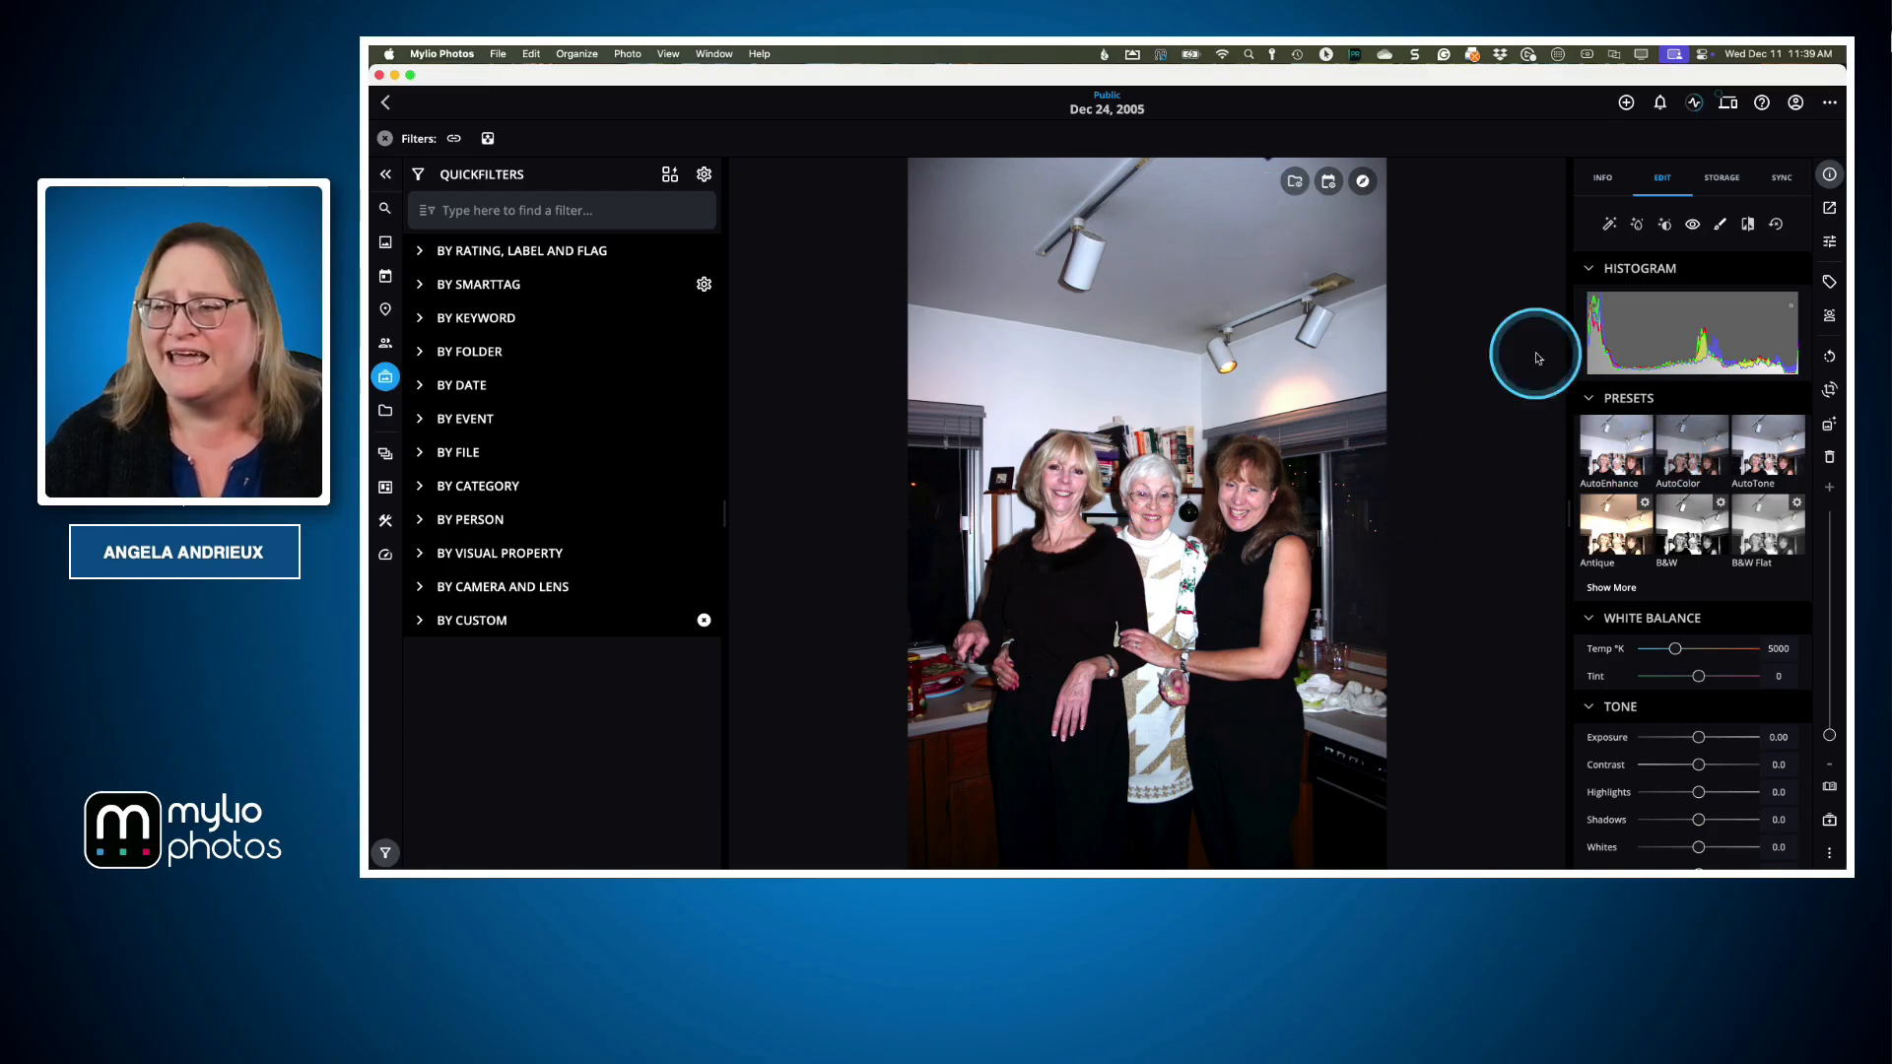
Crop the Dec 24, 2005 photo to a Square aspect framing the three women, and return to the album
click(1830, 389)
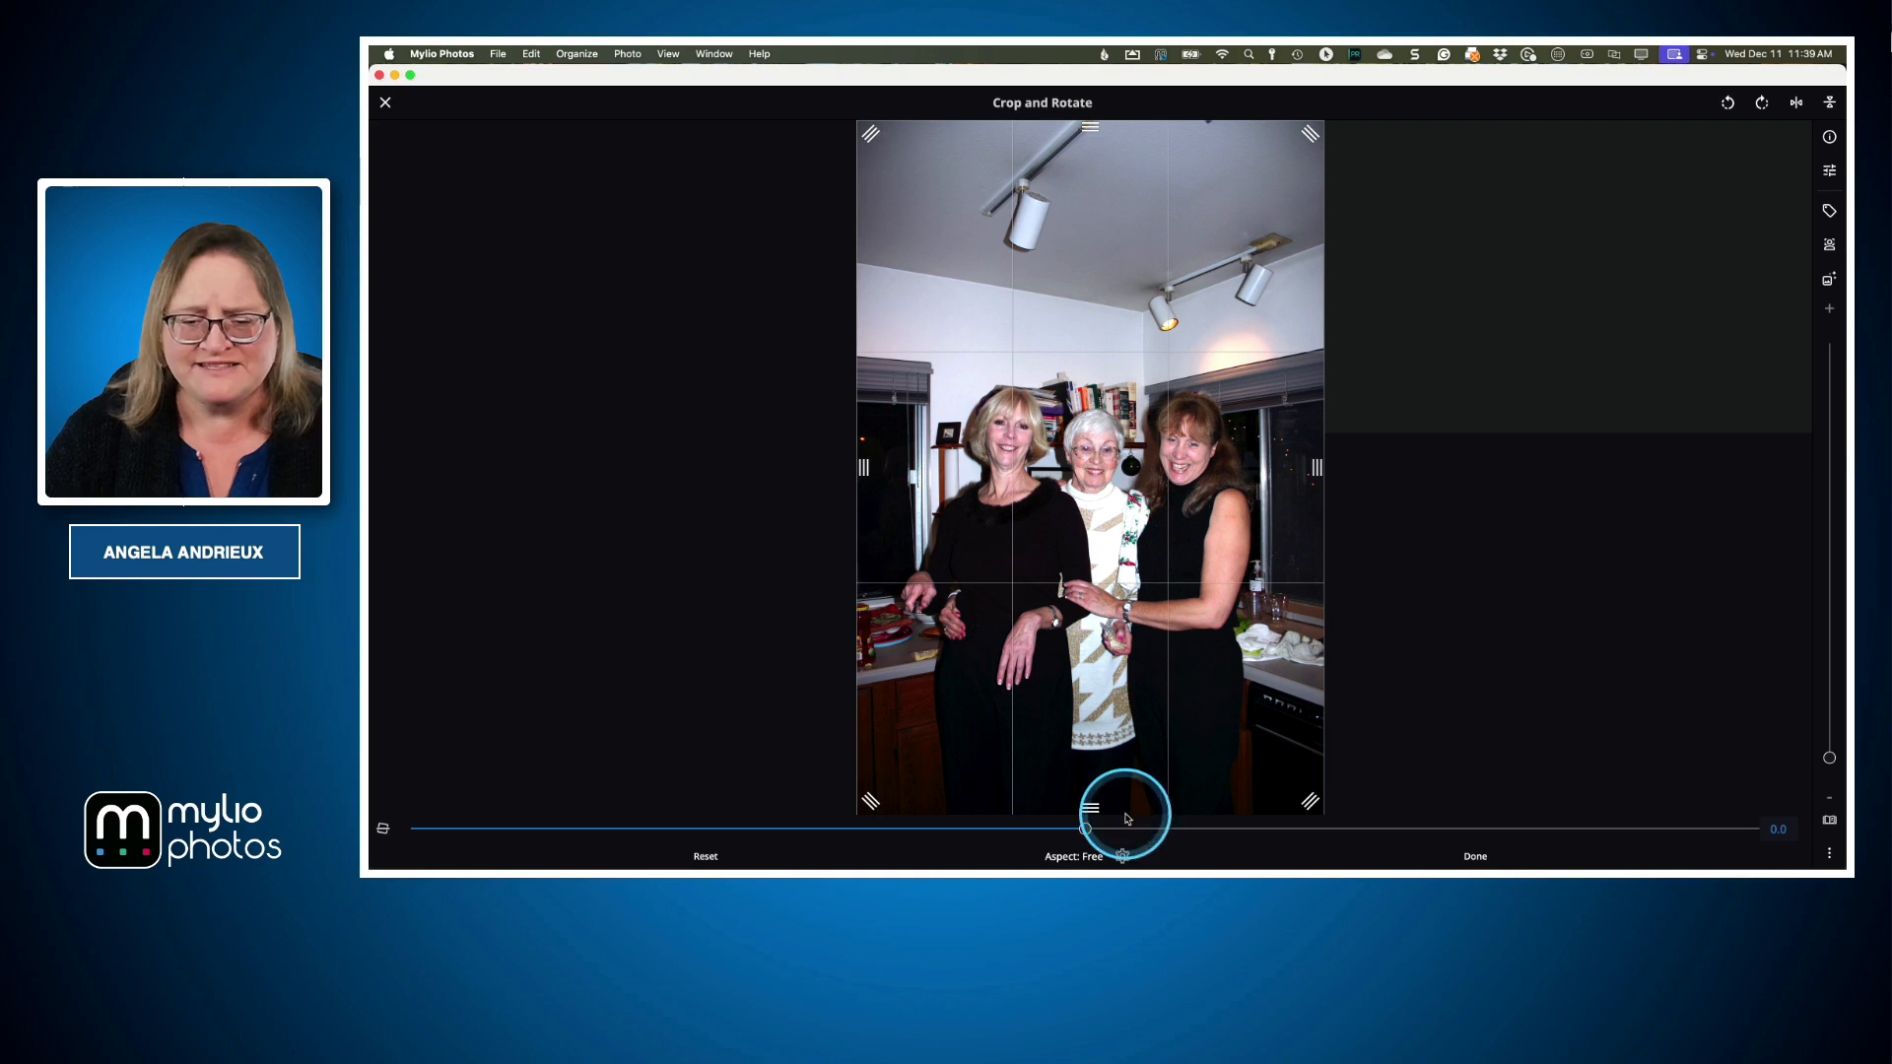
click(1090, 857)
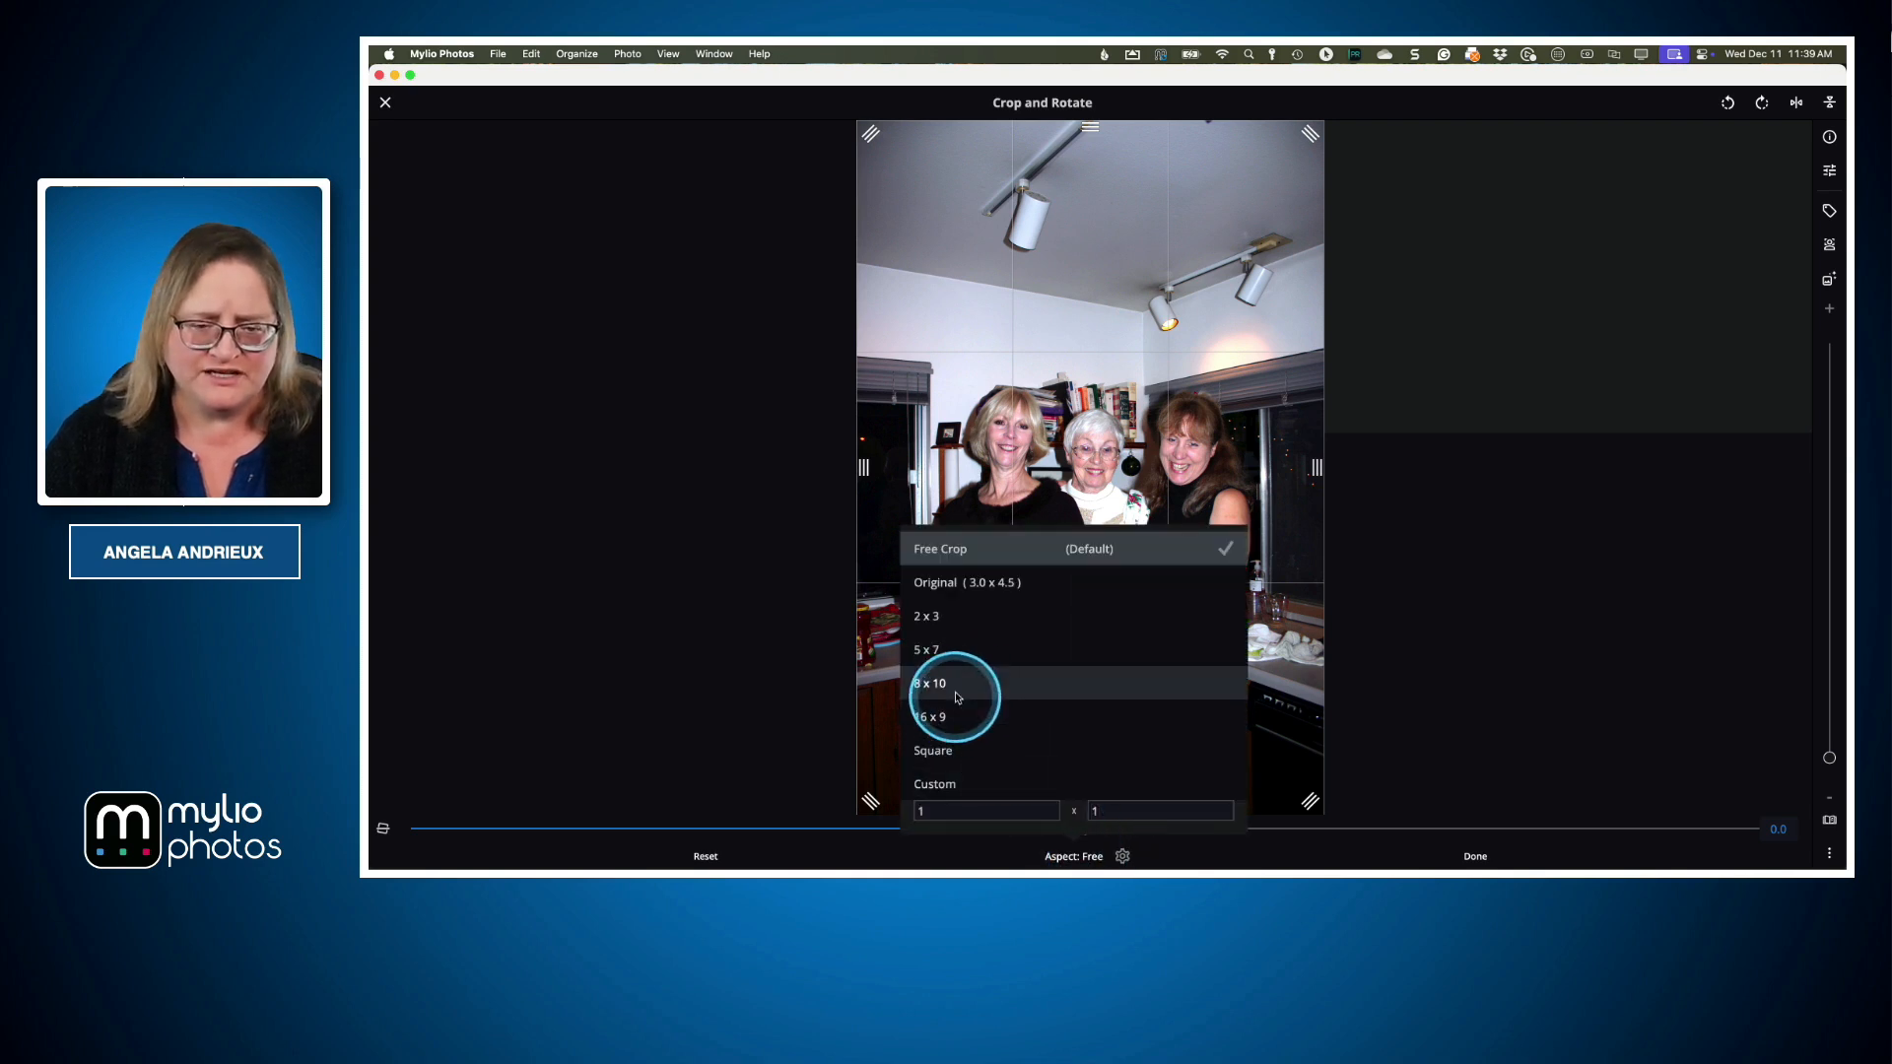
click(946, 751)
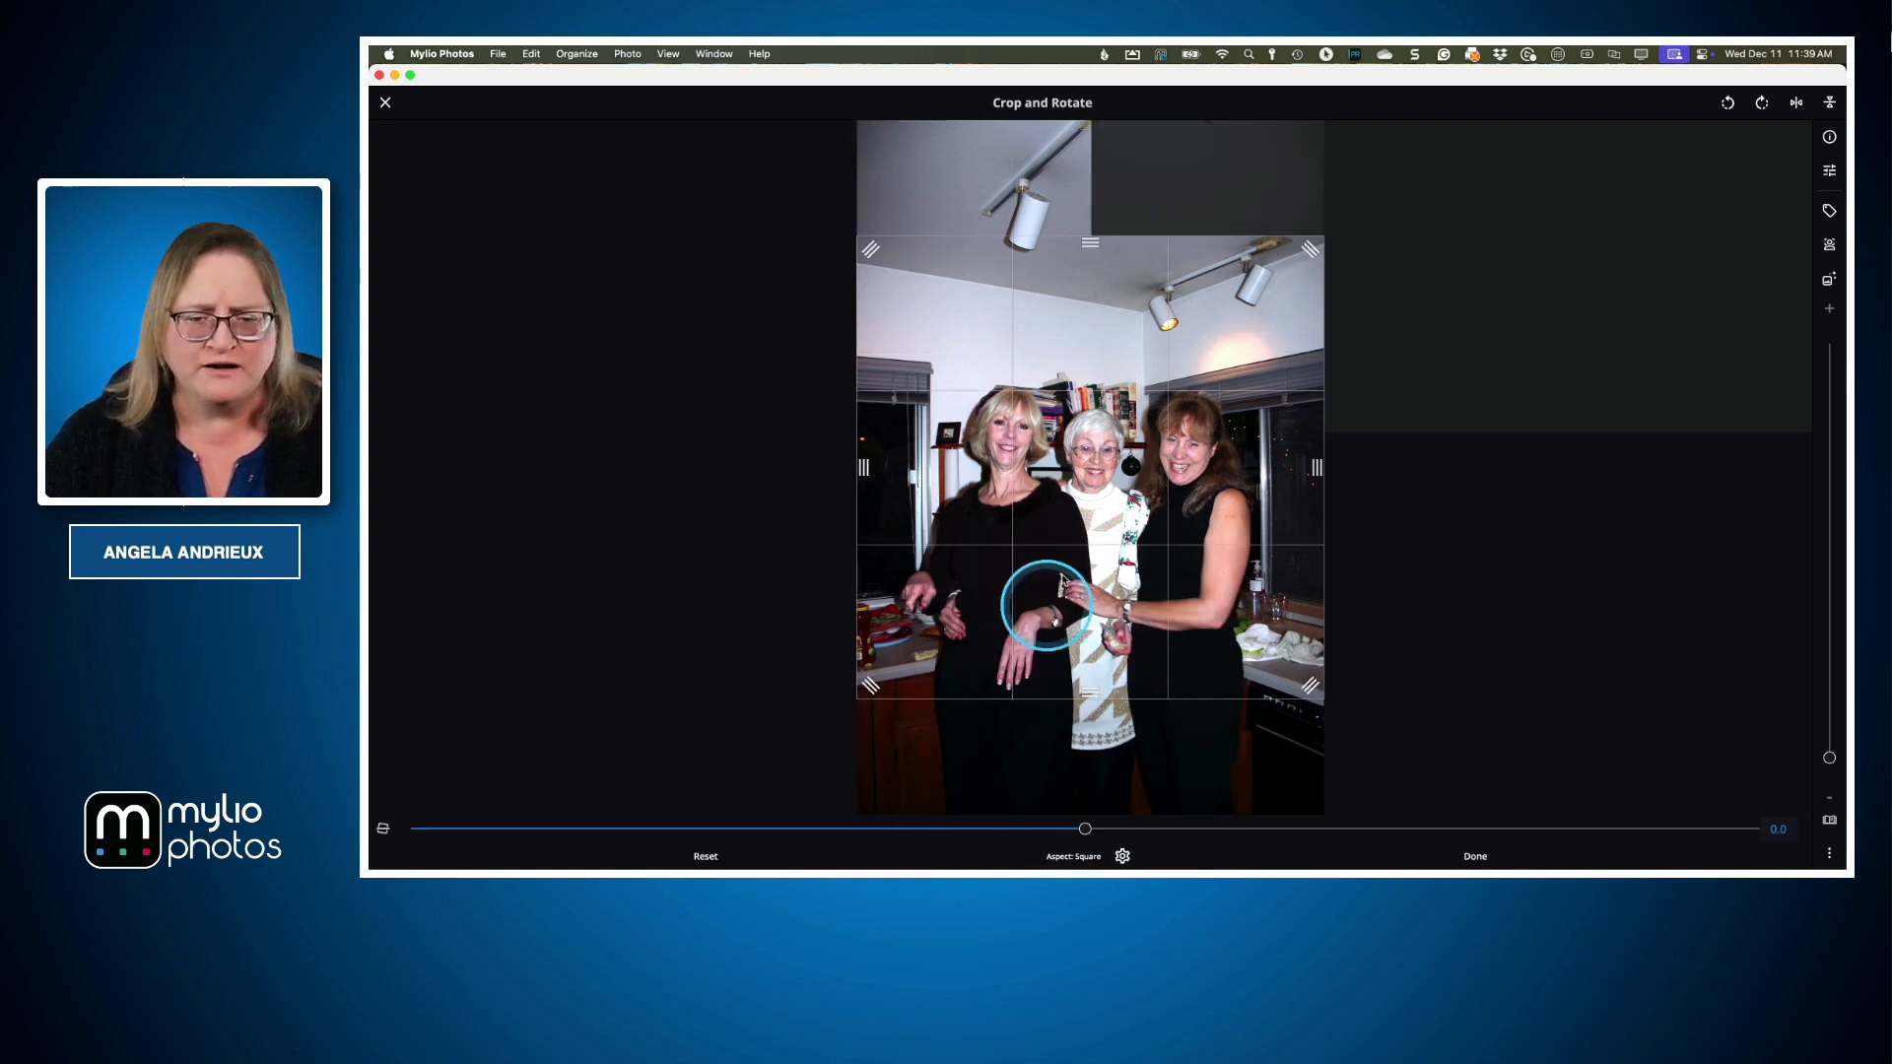
drag(1091, 357, 1101, 503)
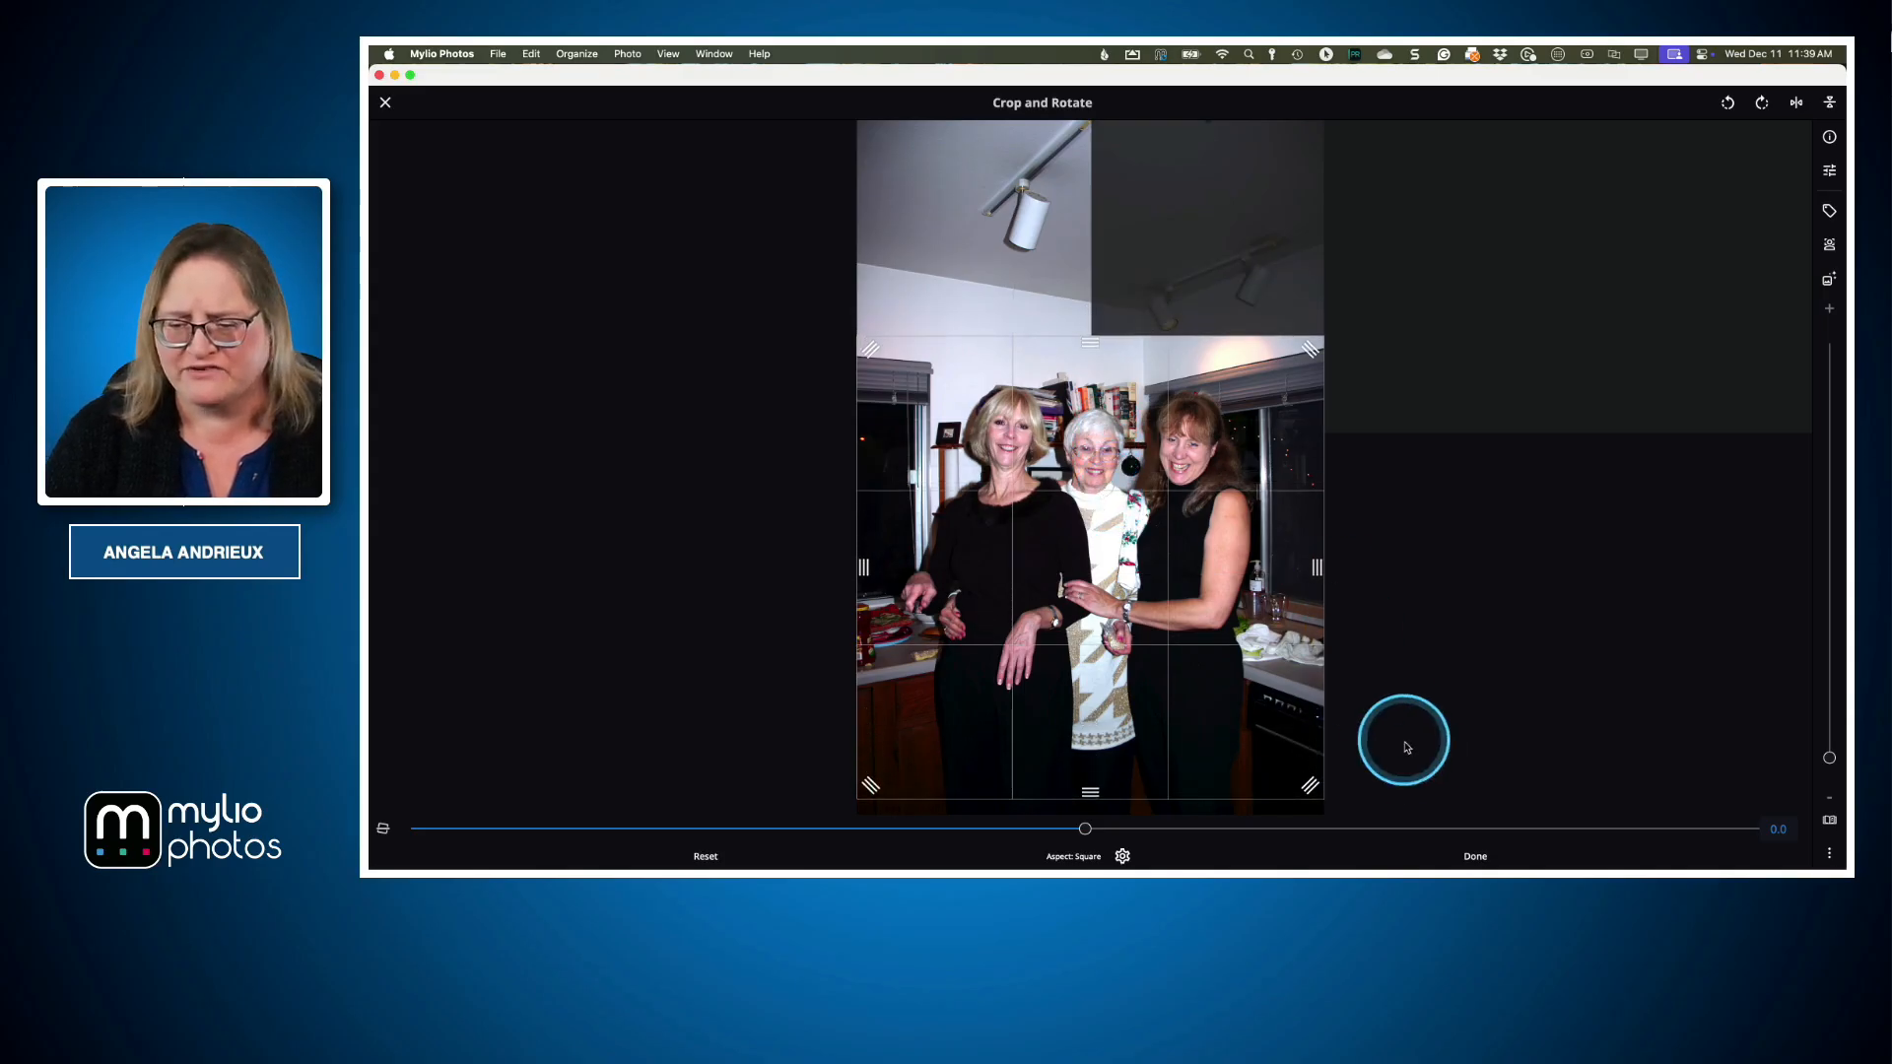
click(1475, 856)
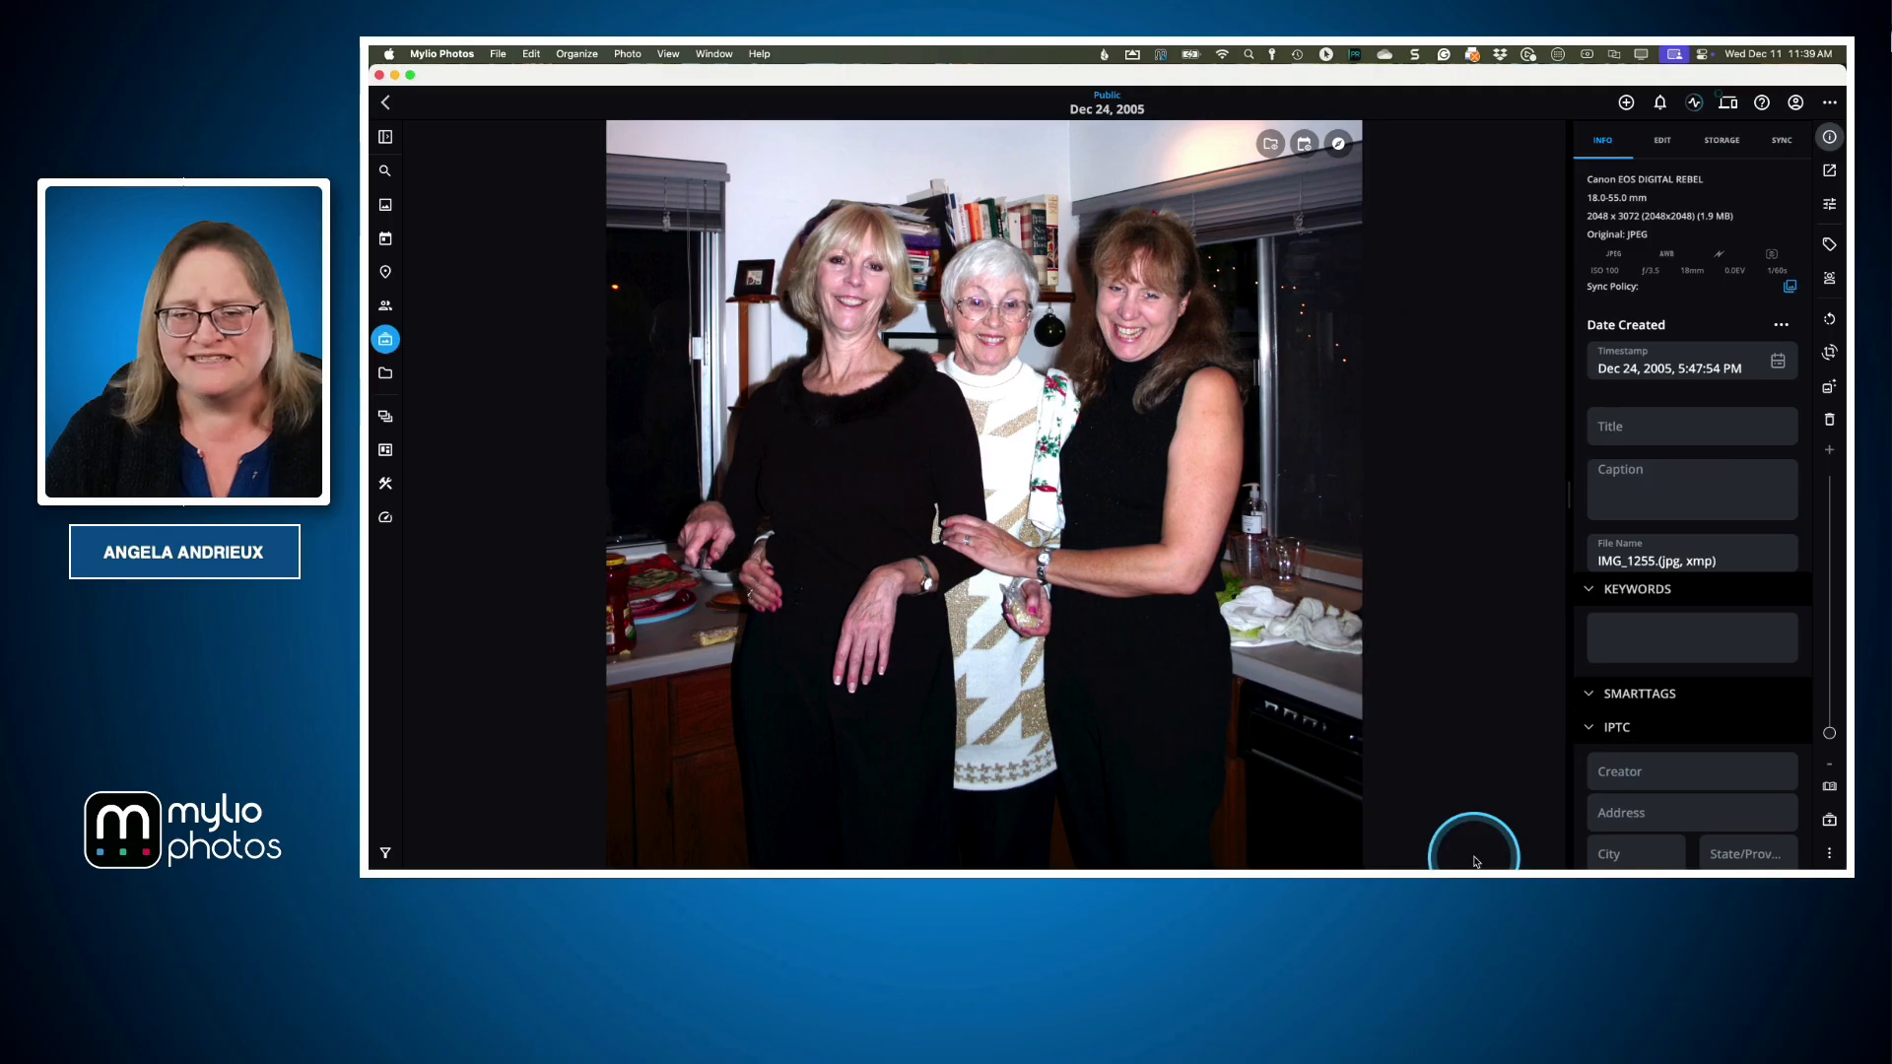
double_click(1325, 624)
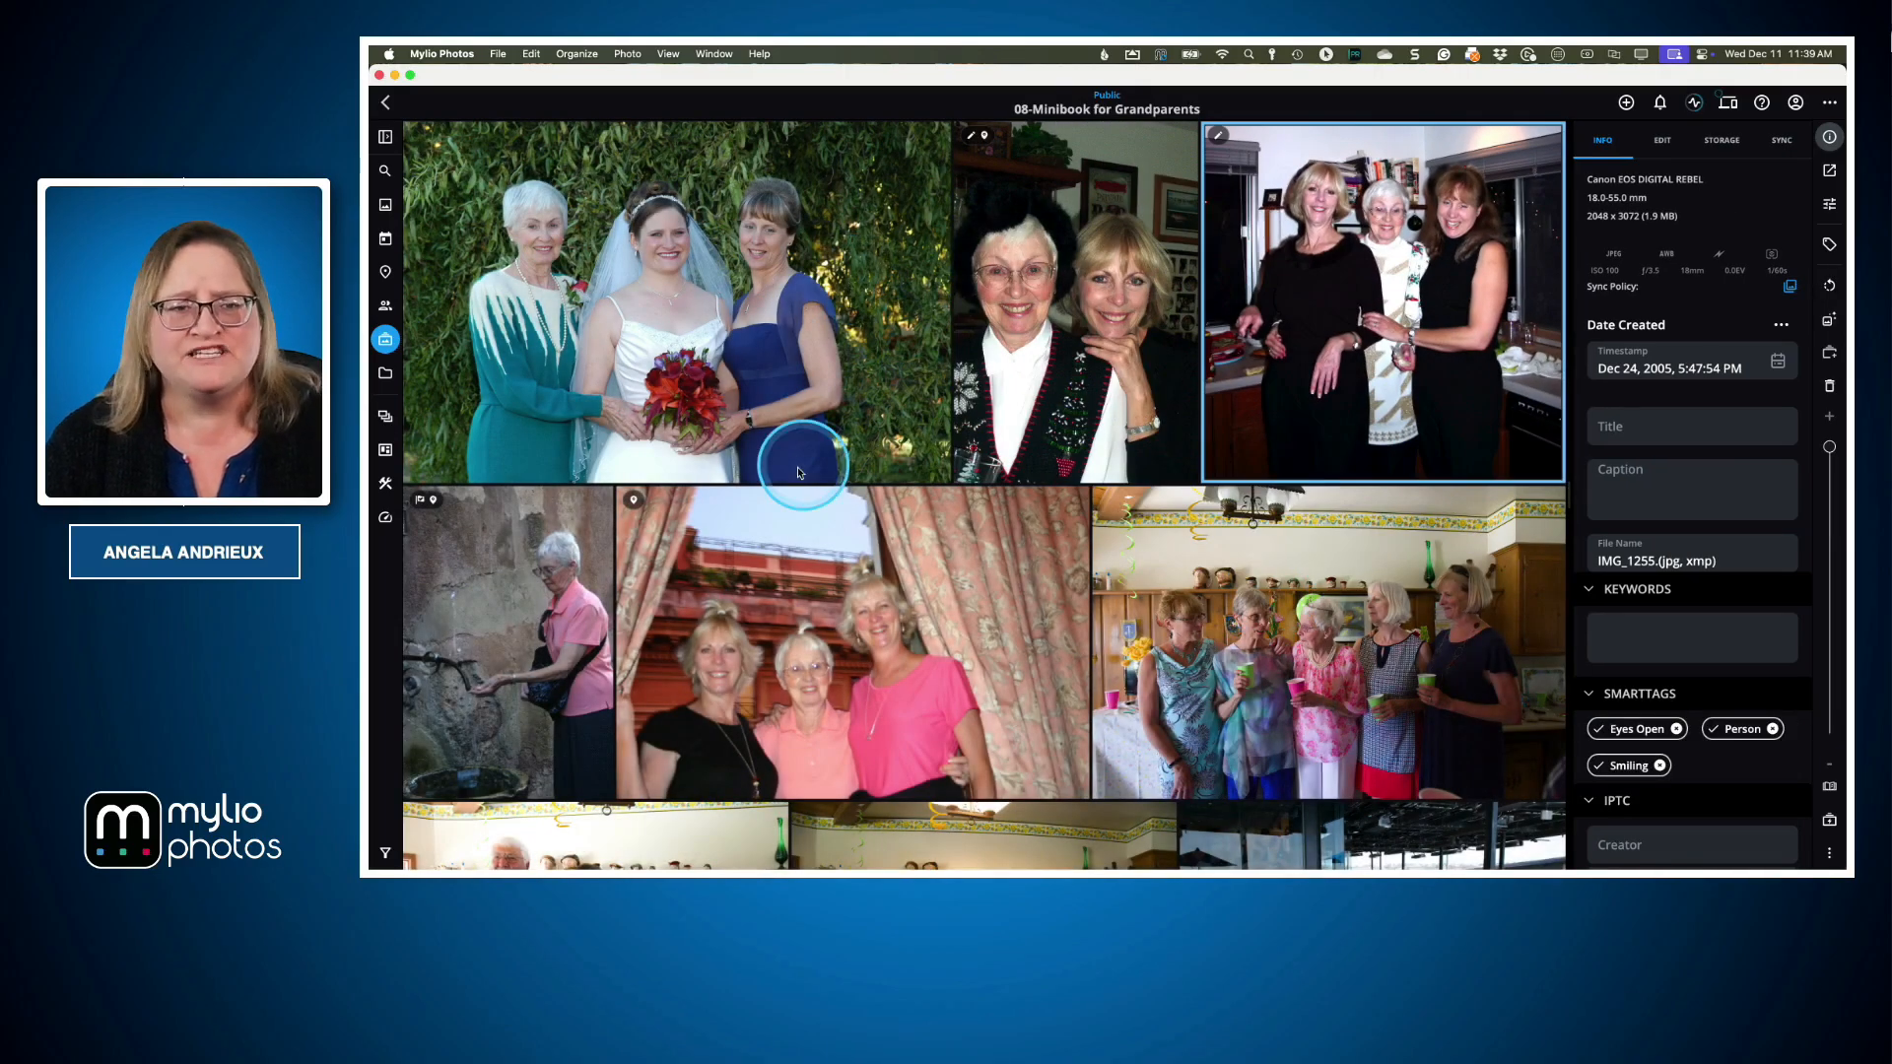
Crop the Oct 9, 2007 photo of three women at a window to a 2 x 3 aspect, trimming curtain and sky, and return to the album
scroll(796, 473, down, 3)
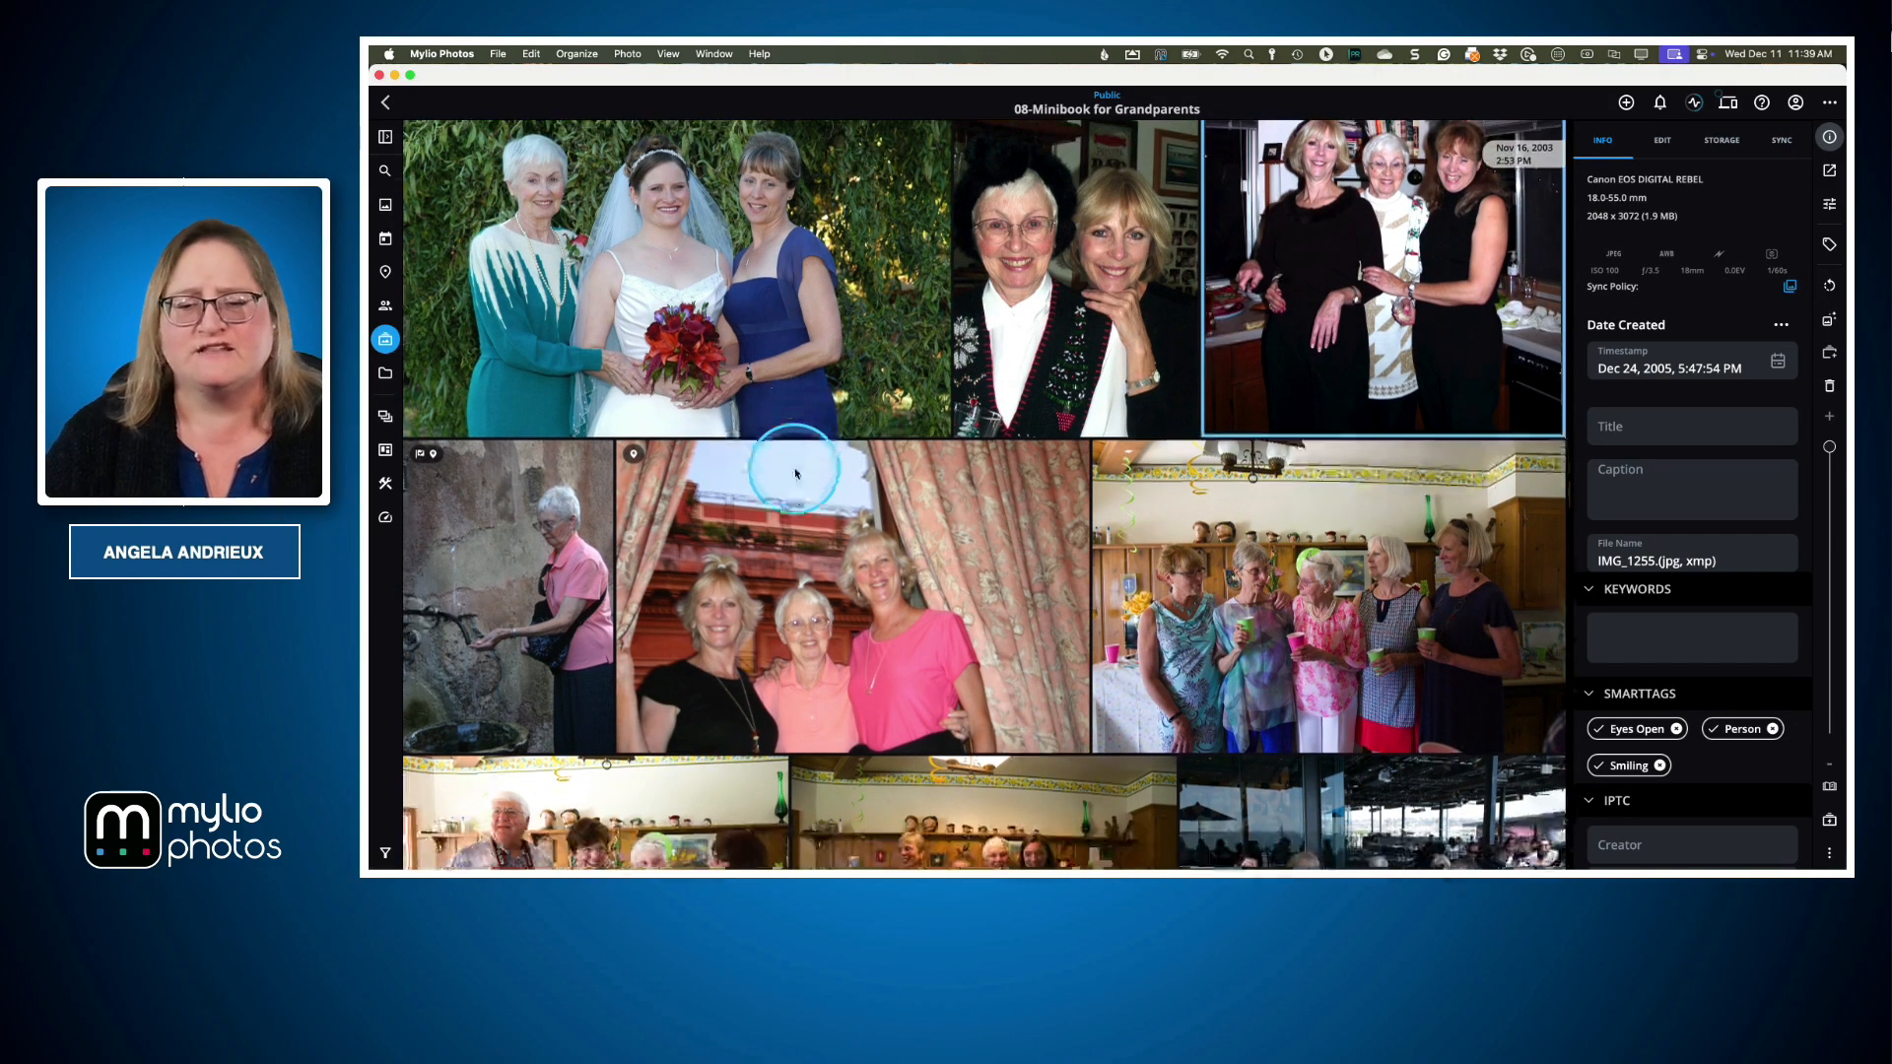
click(955, 493)
double_click(954, 493)
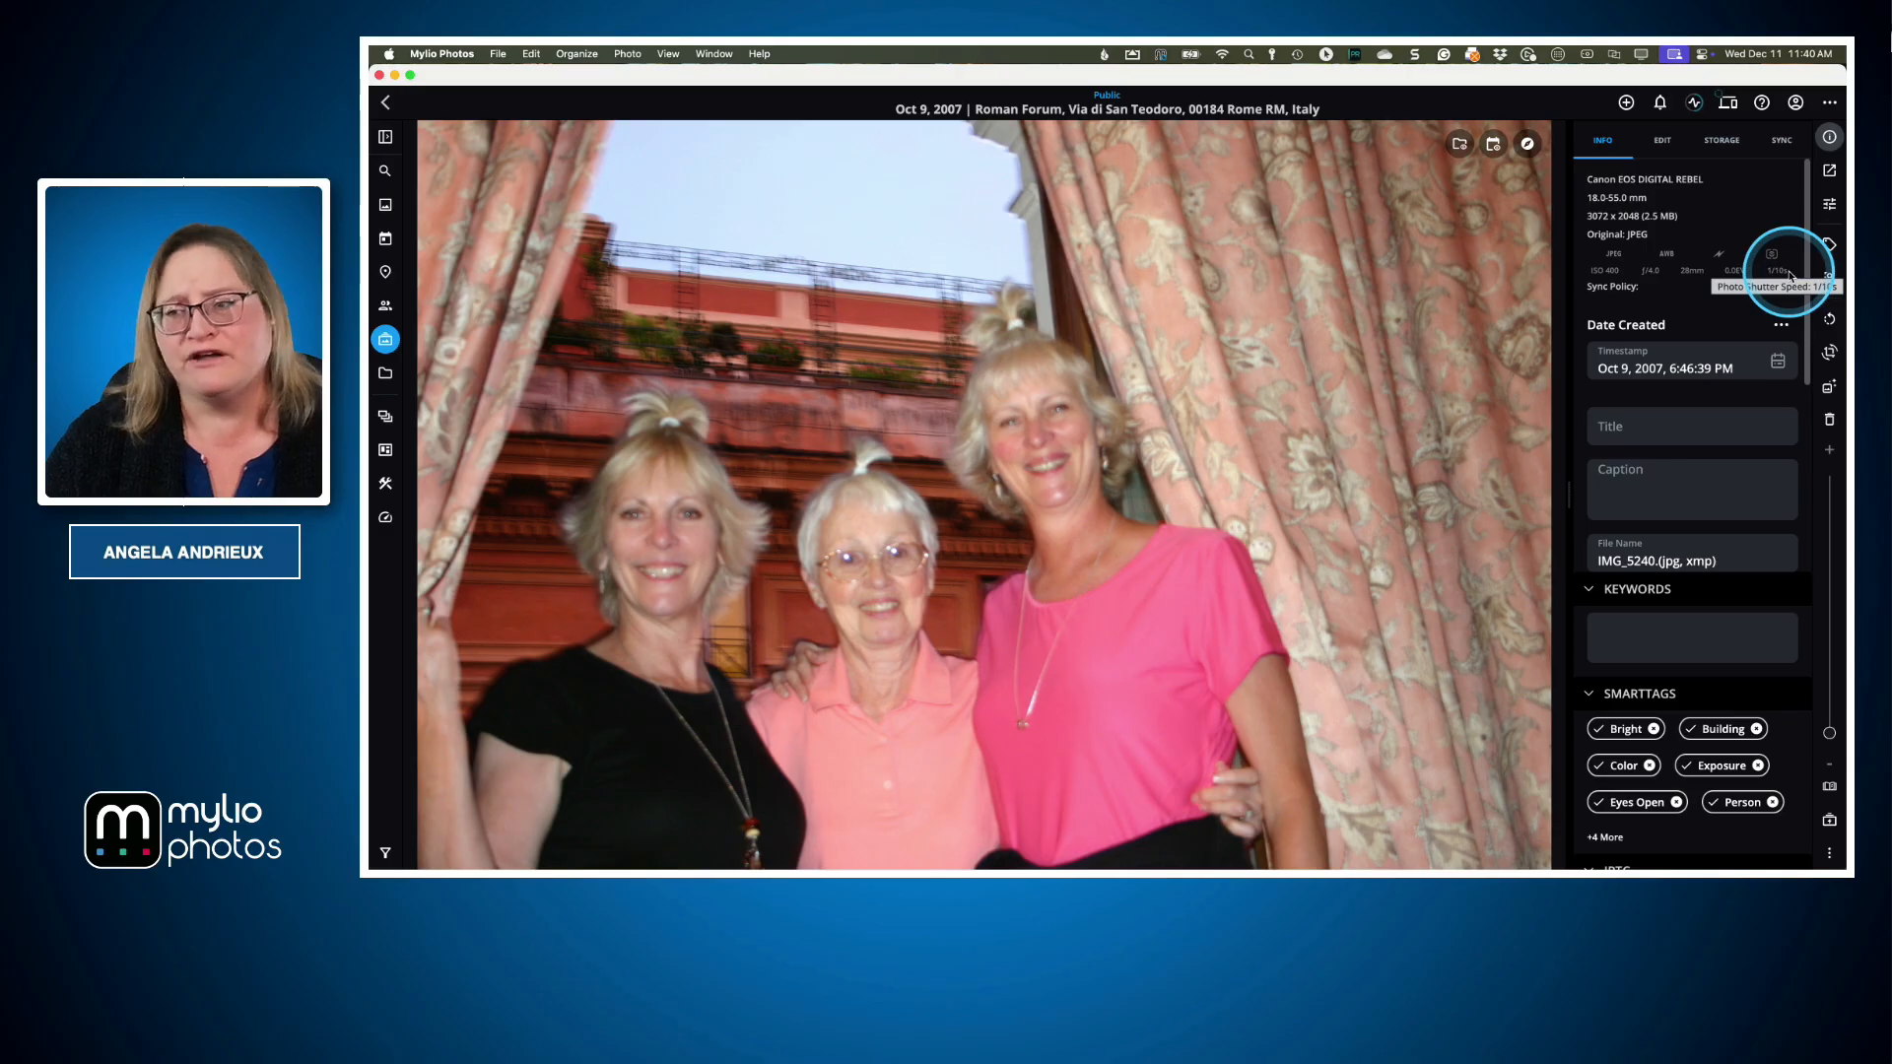
click(1828, 353)
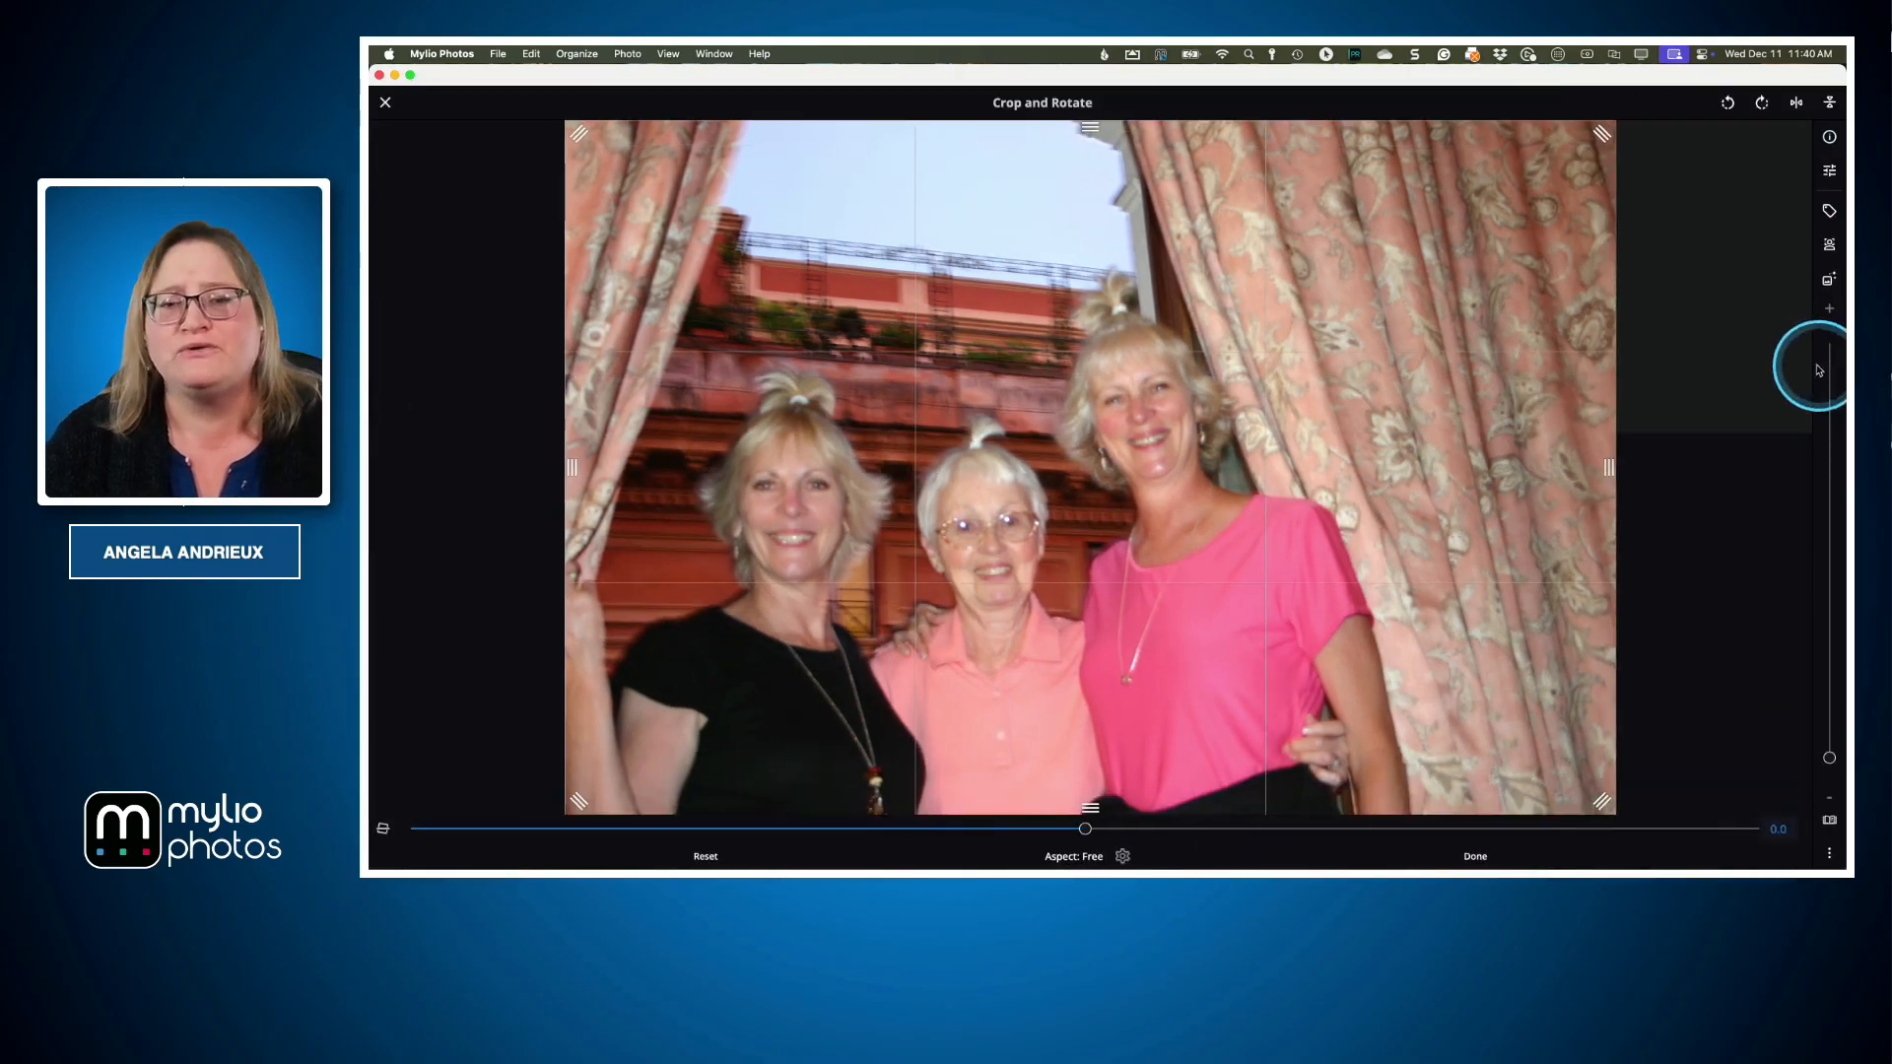
drag(1604, 135, 1508, 270)
click(1728, 102)
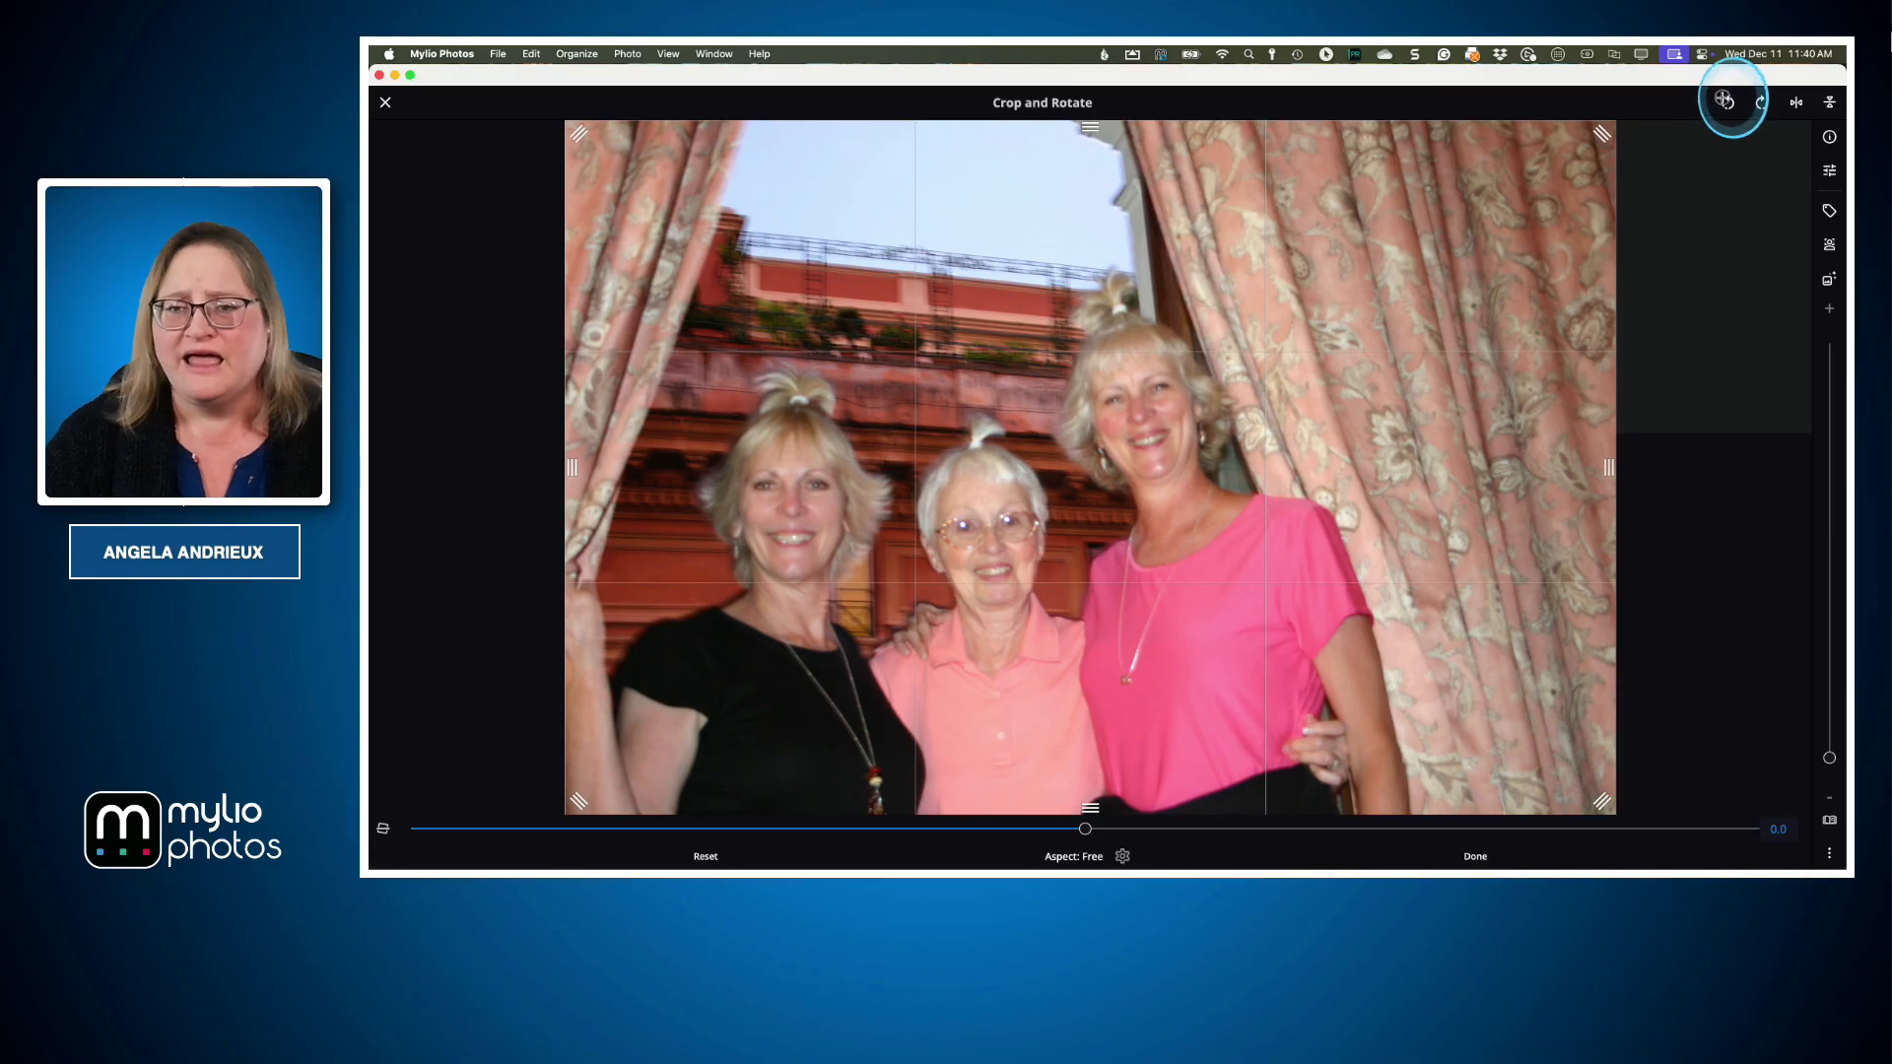
click(1076, 856)
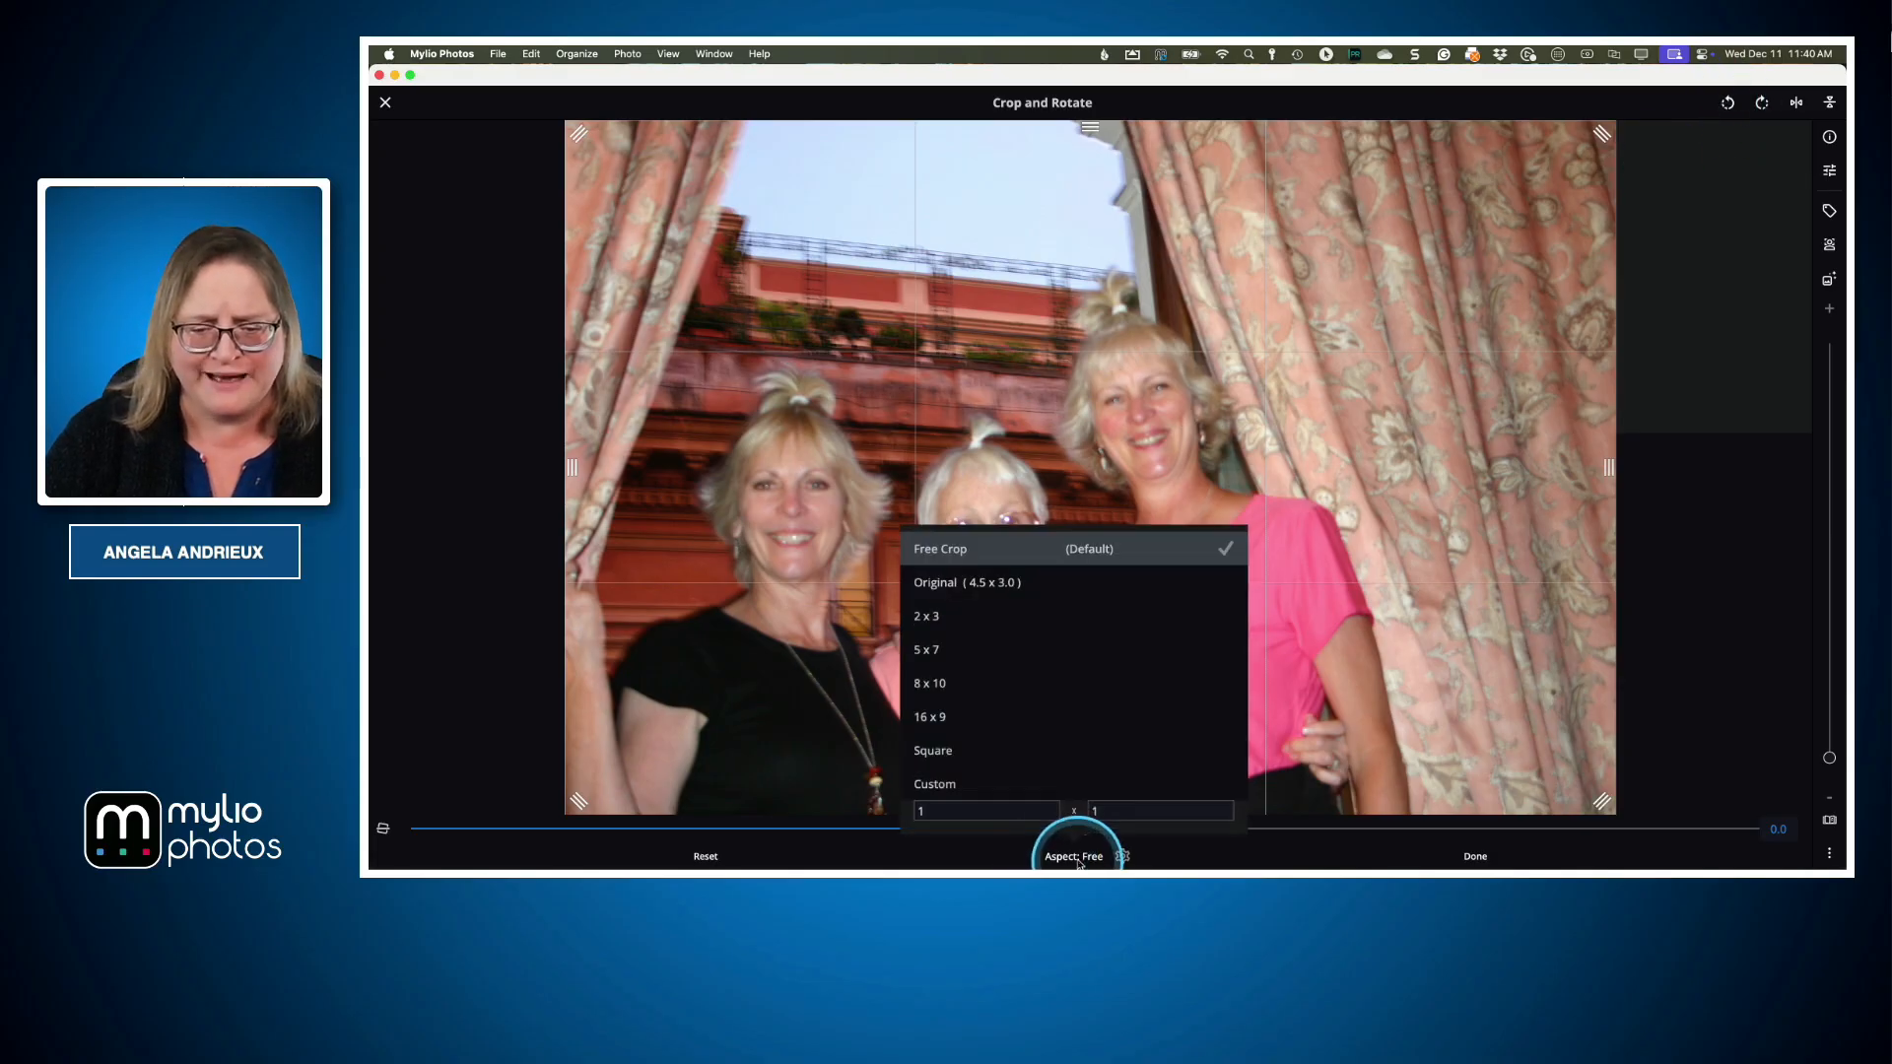
click(931, 613)
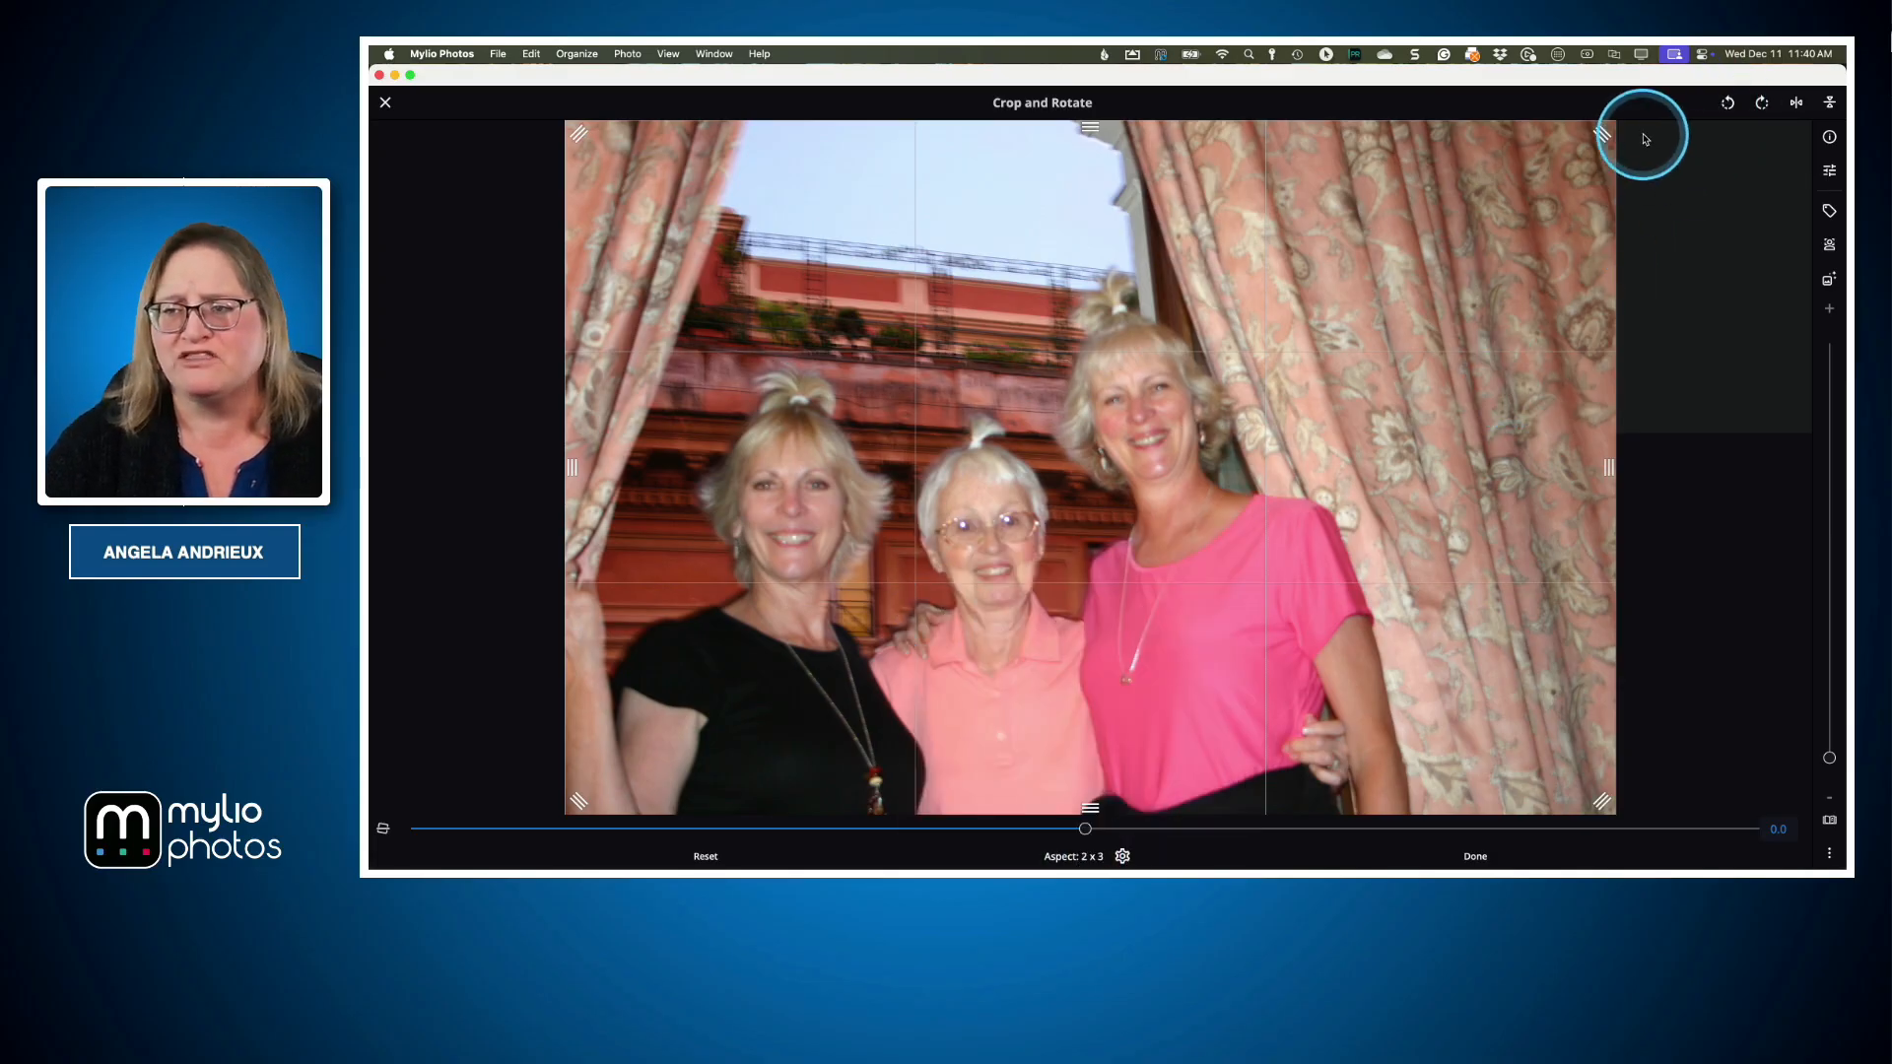
drag(1603, 135, 1445, 414)
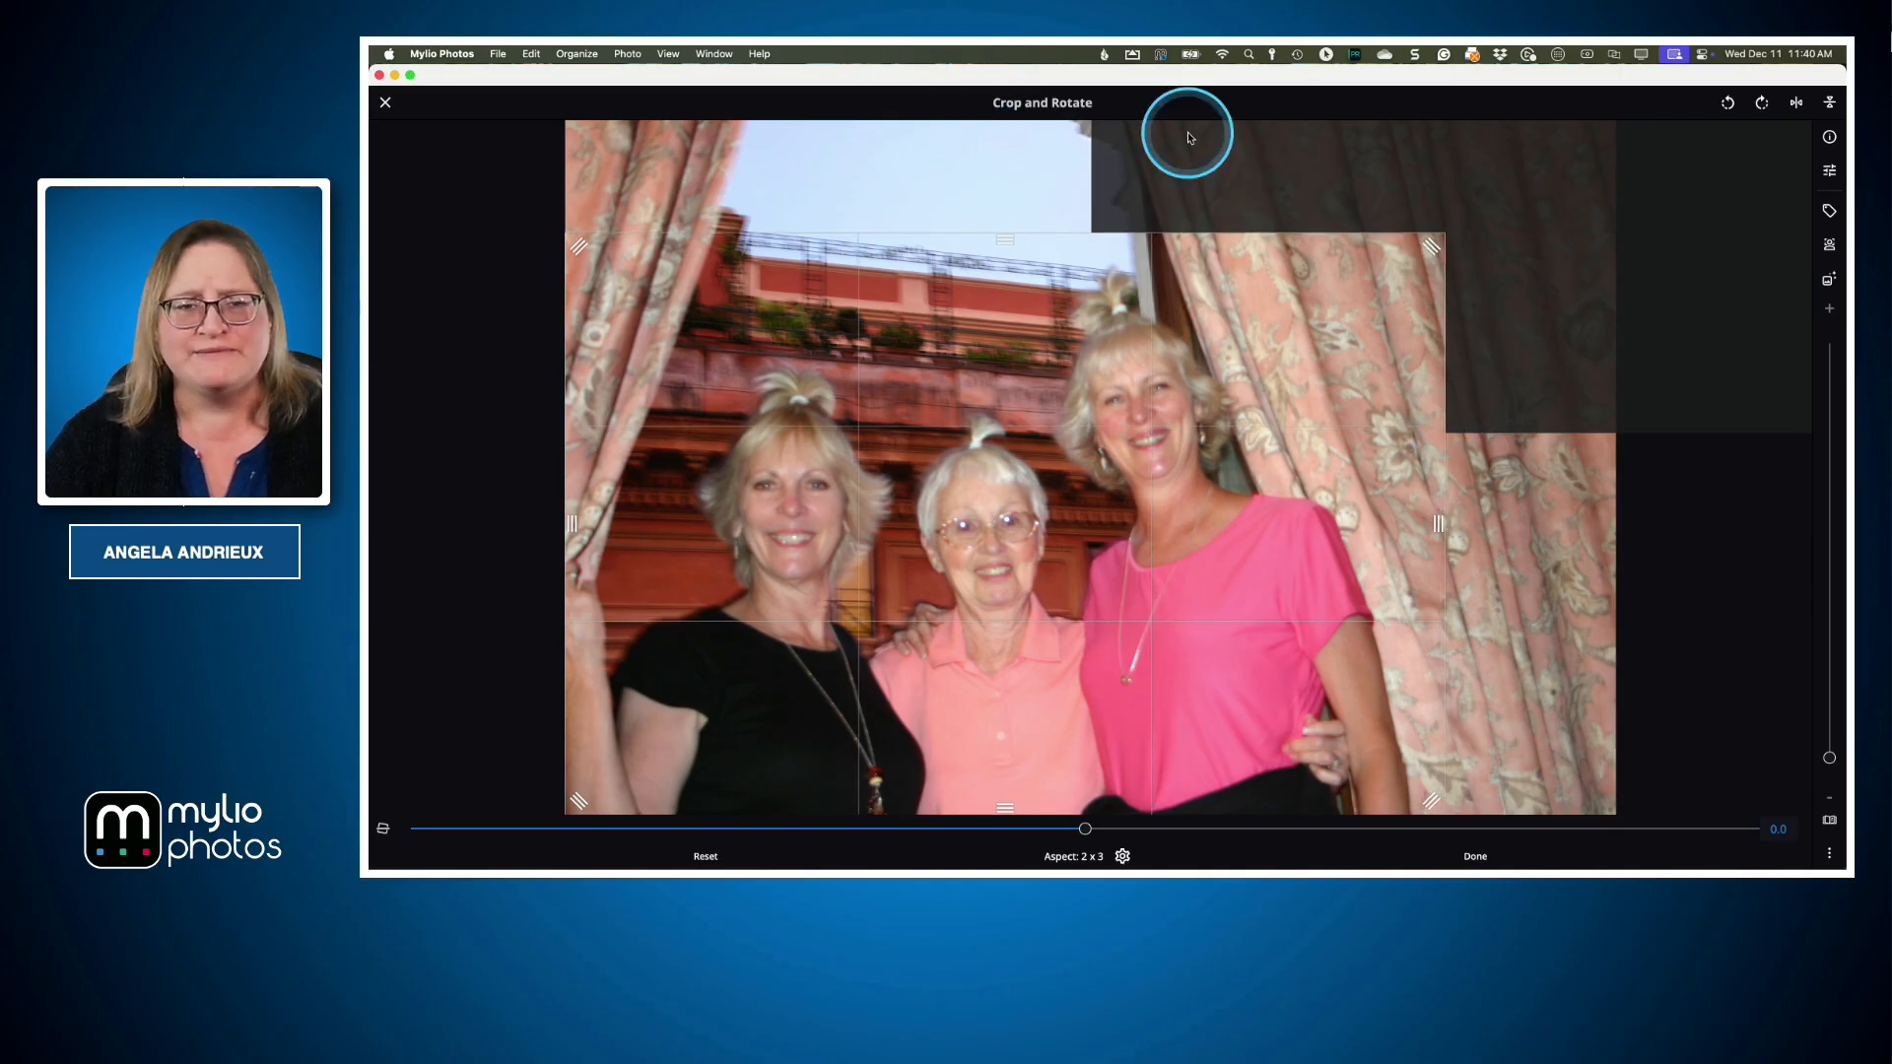
key(Return)
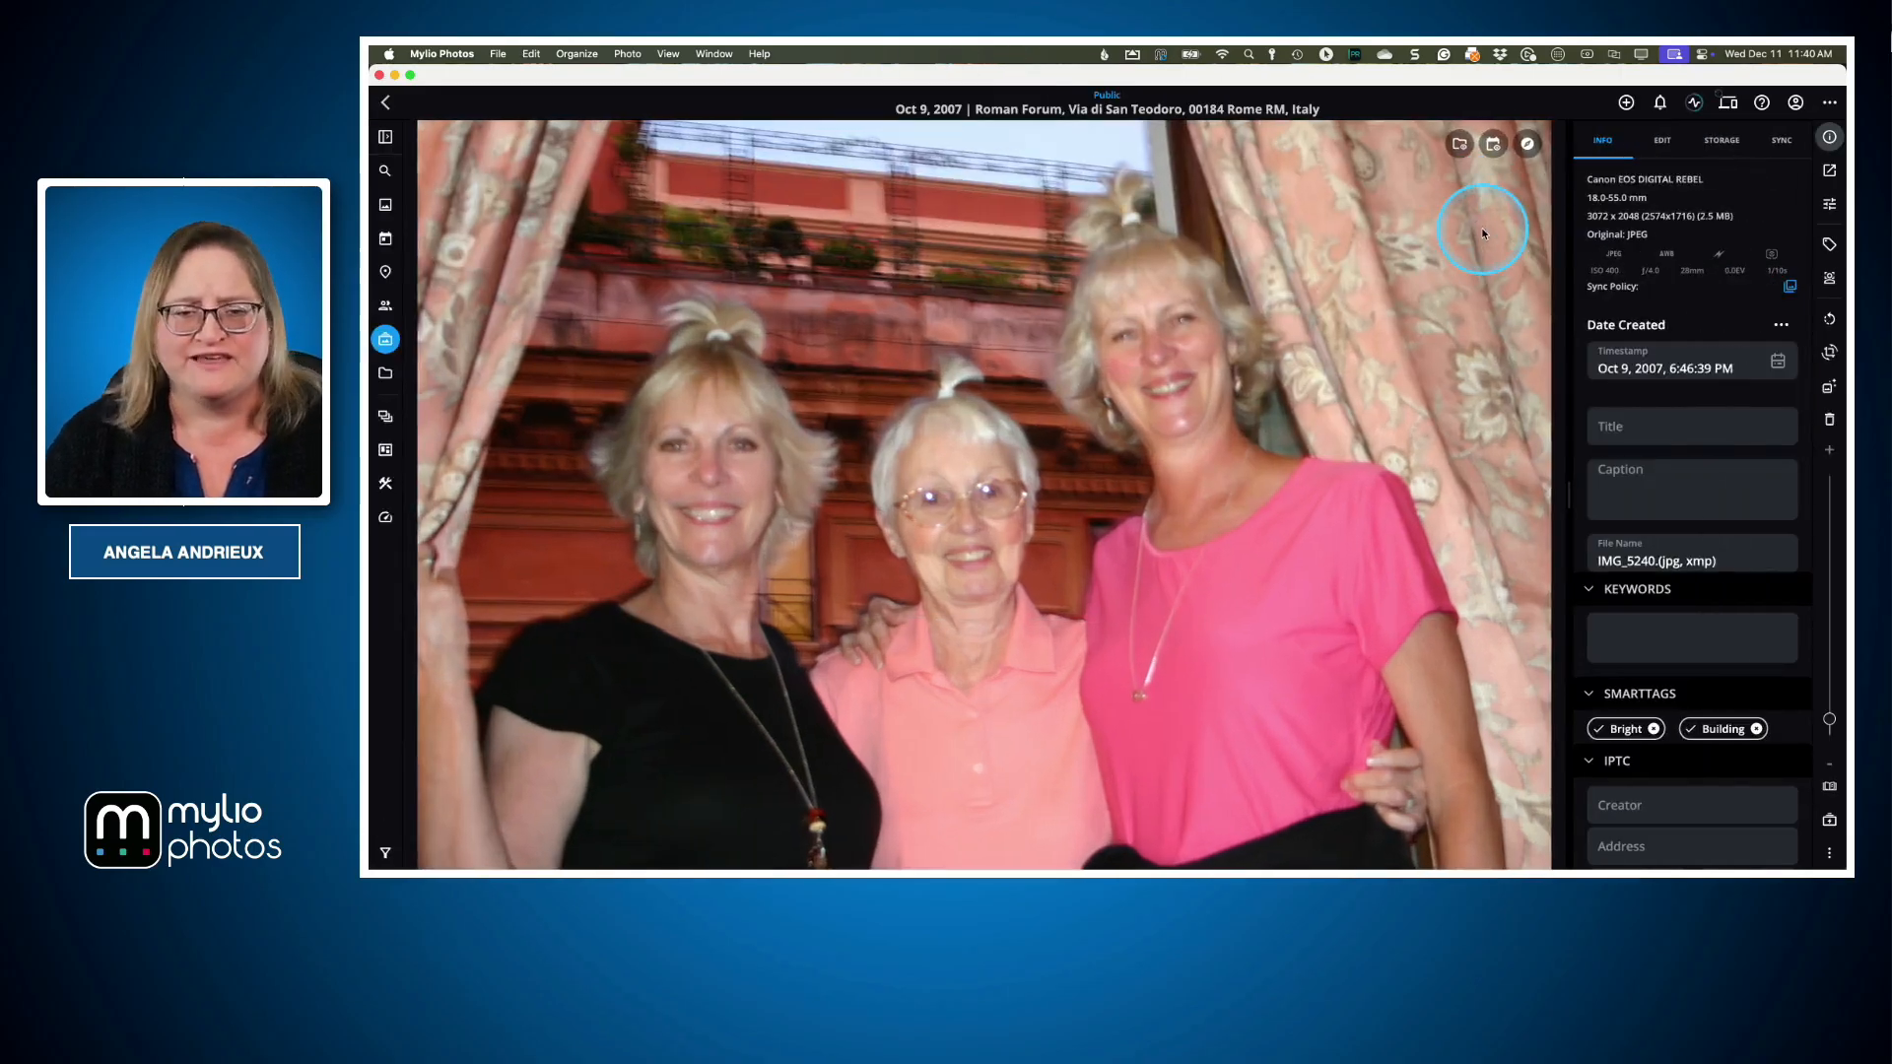
key(Escape)
Review the remaining album photos and view the May 12, 2019 portrait of the woman in sunglasses at full size
scroll(1408, 378, down, 2)
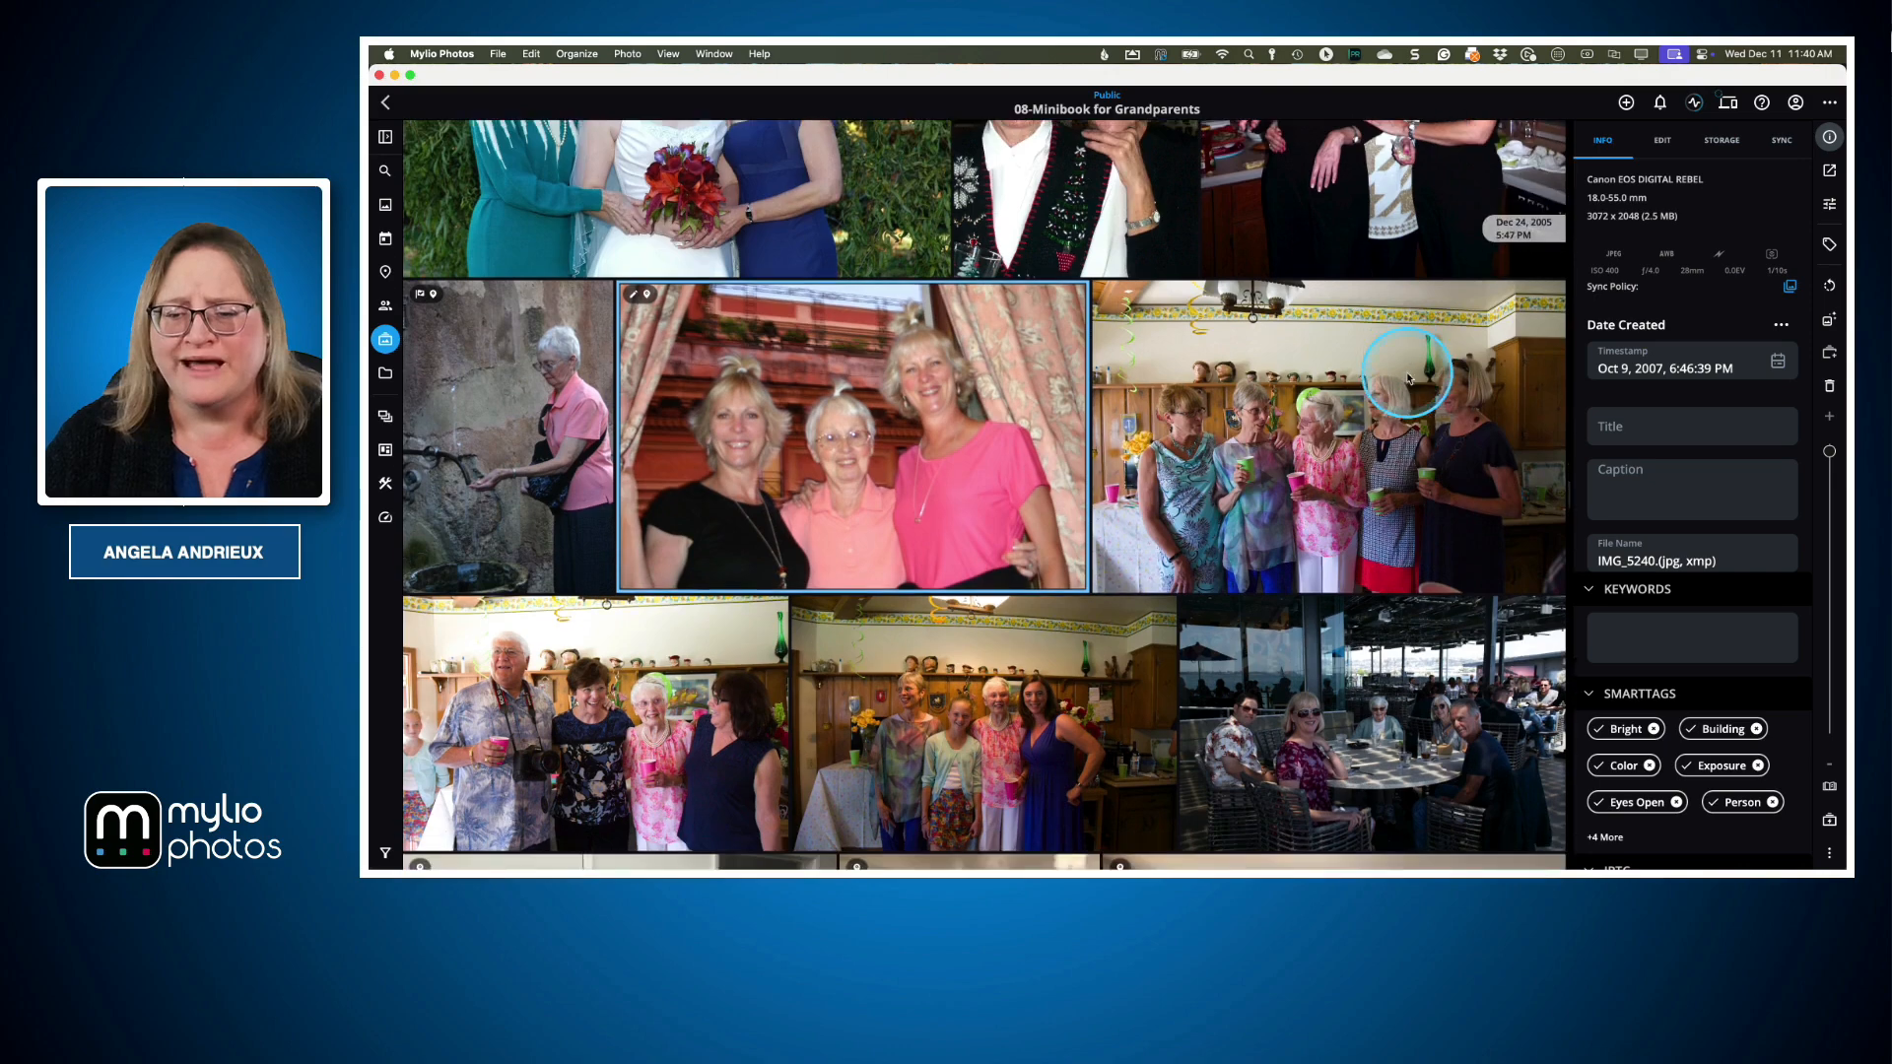
scroll(1408, 377, down, 10)
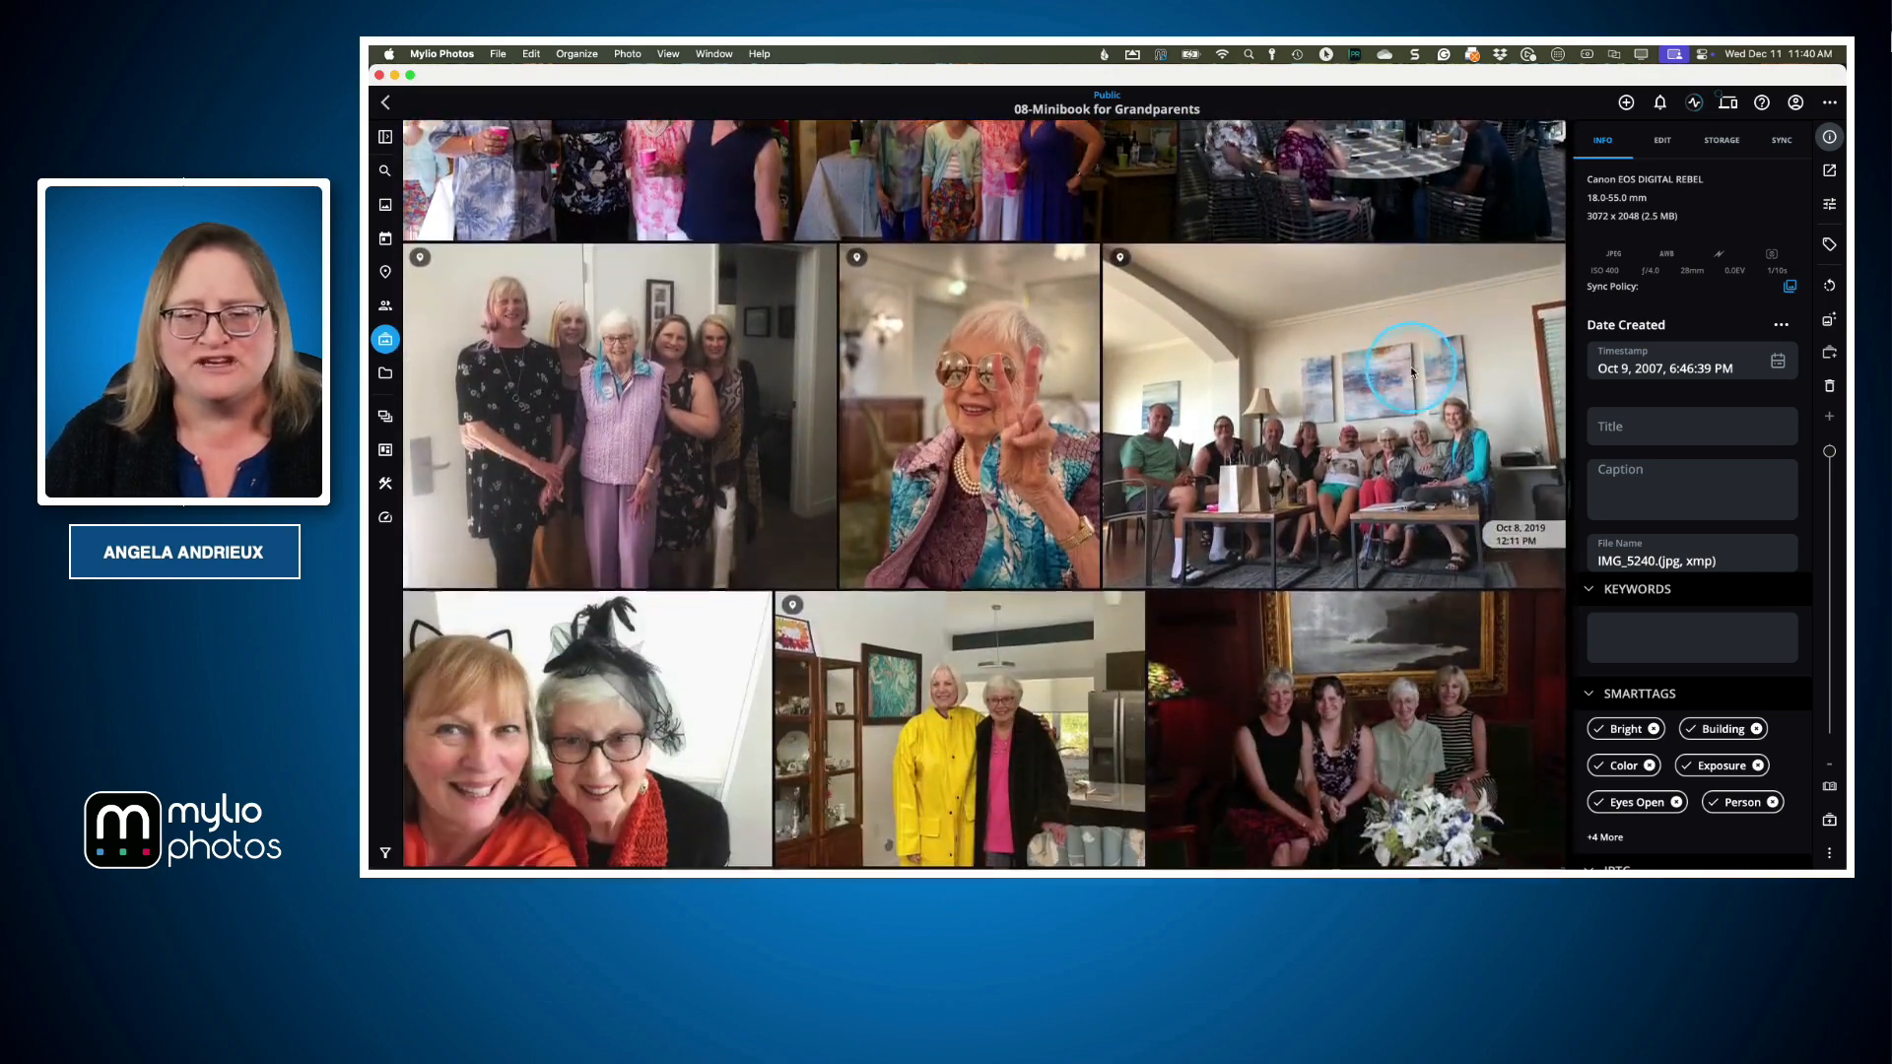
scroll(1414, 373, down, 5)
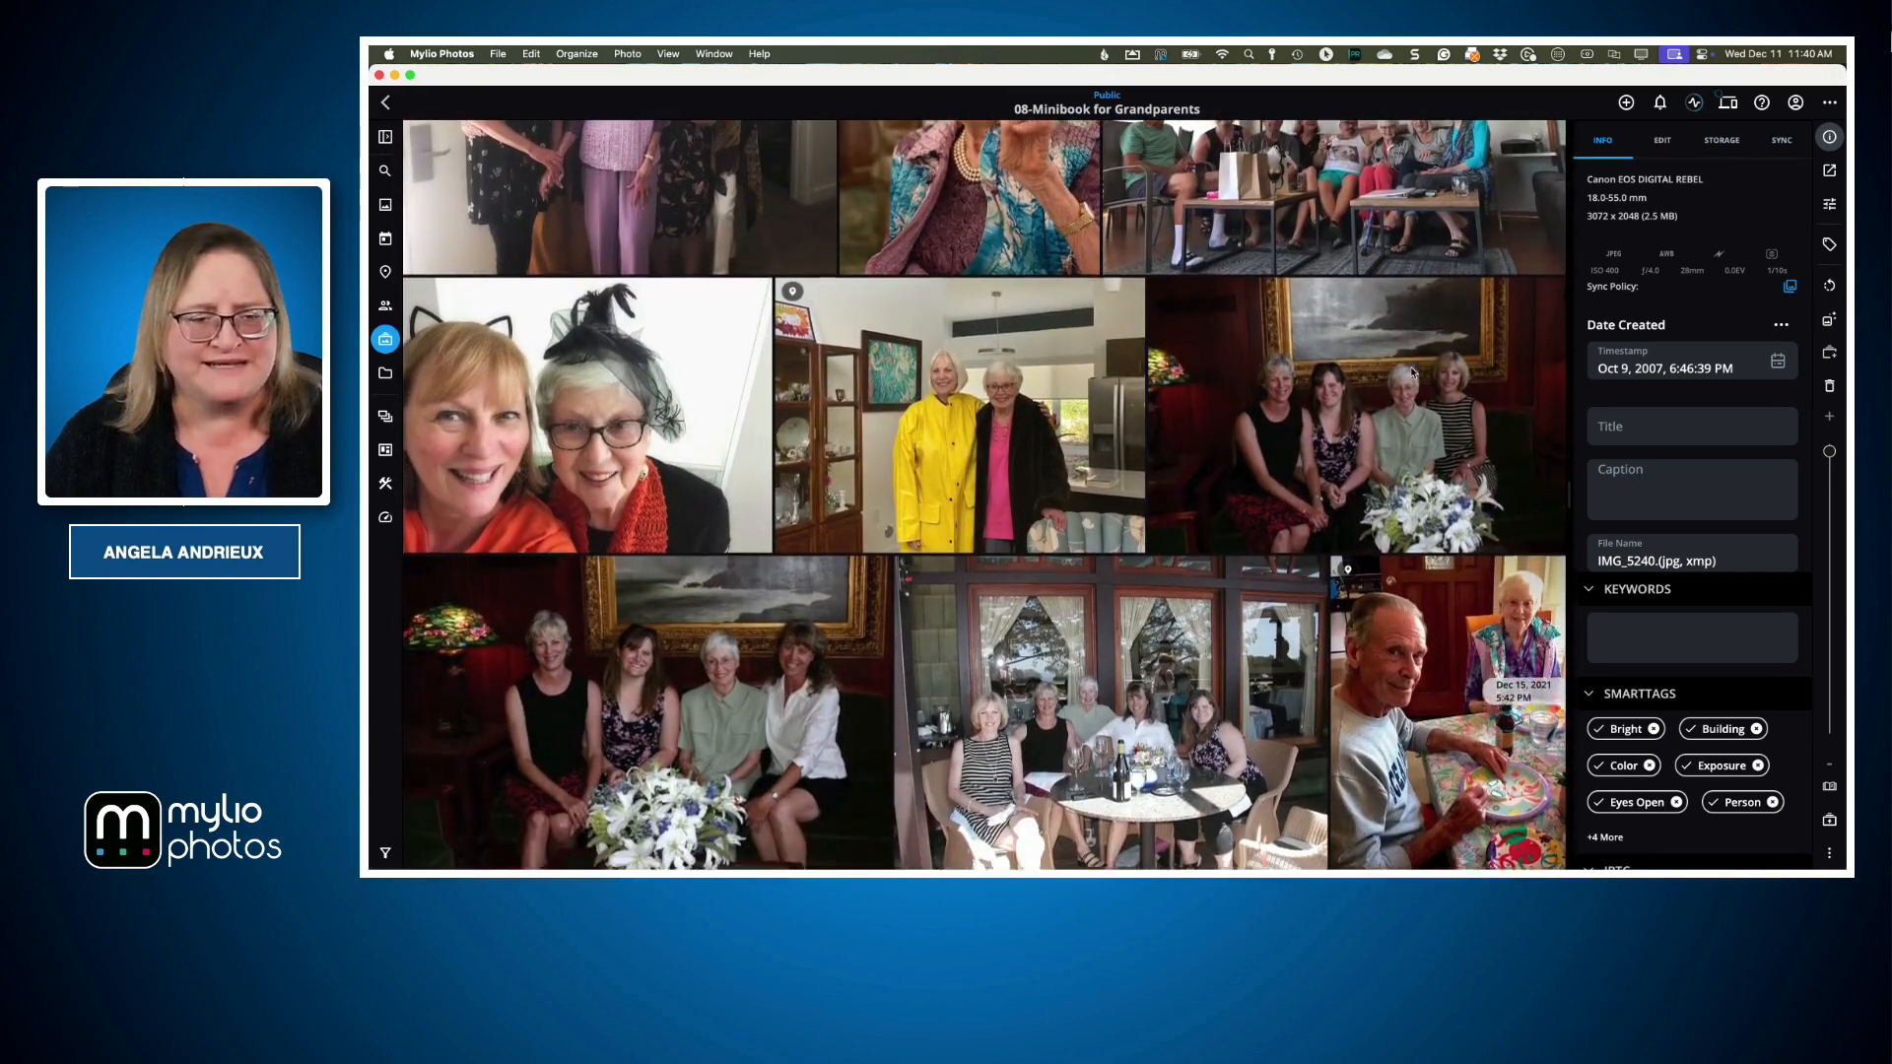
scroll(1413, 373, down, 8)
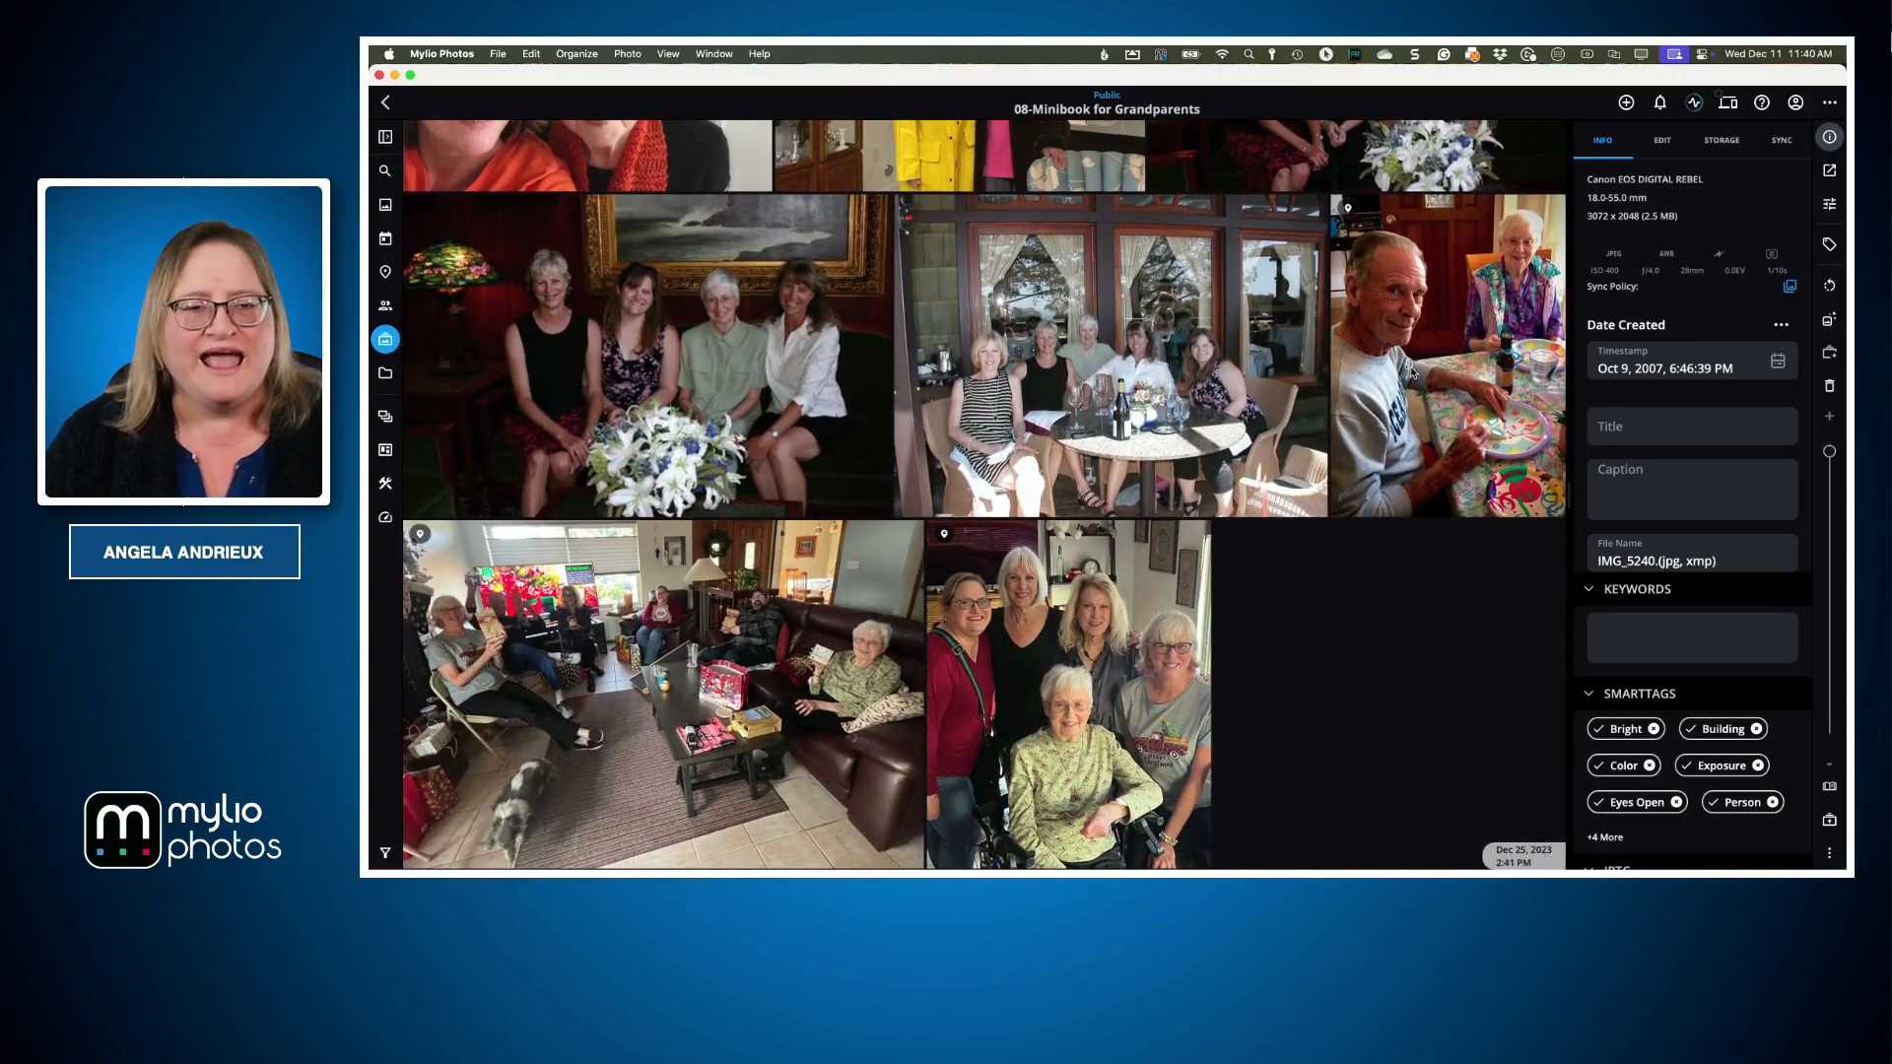
click(1406, 371)
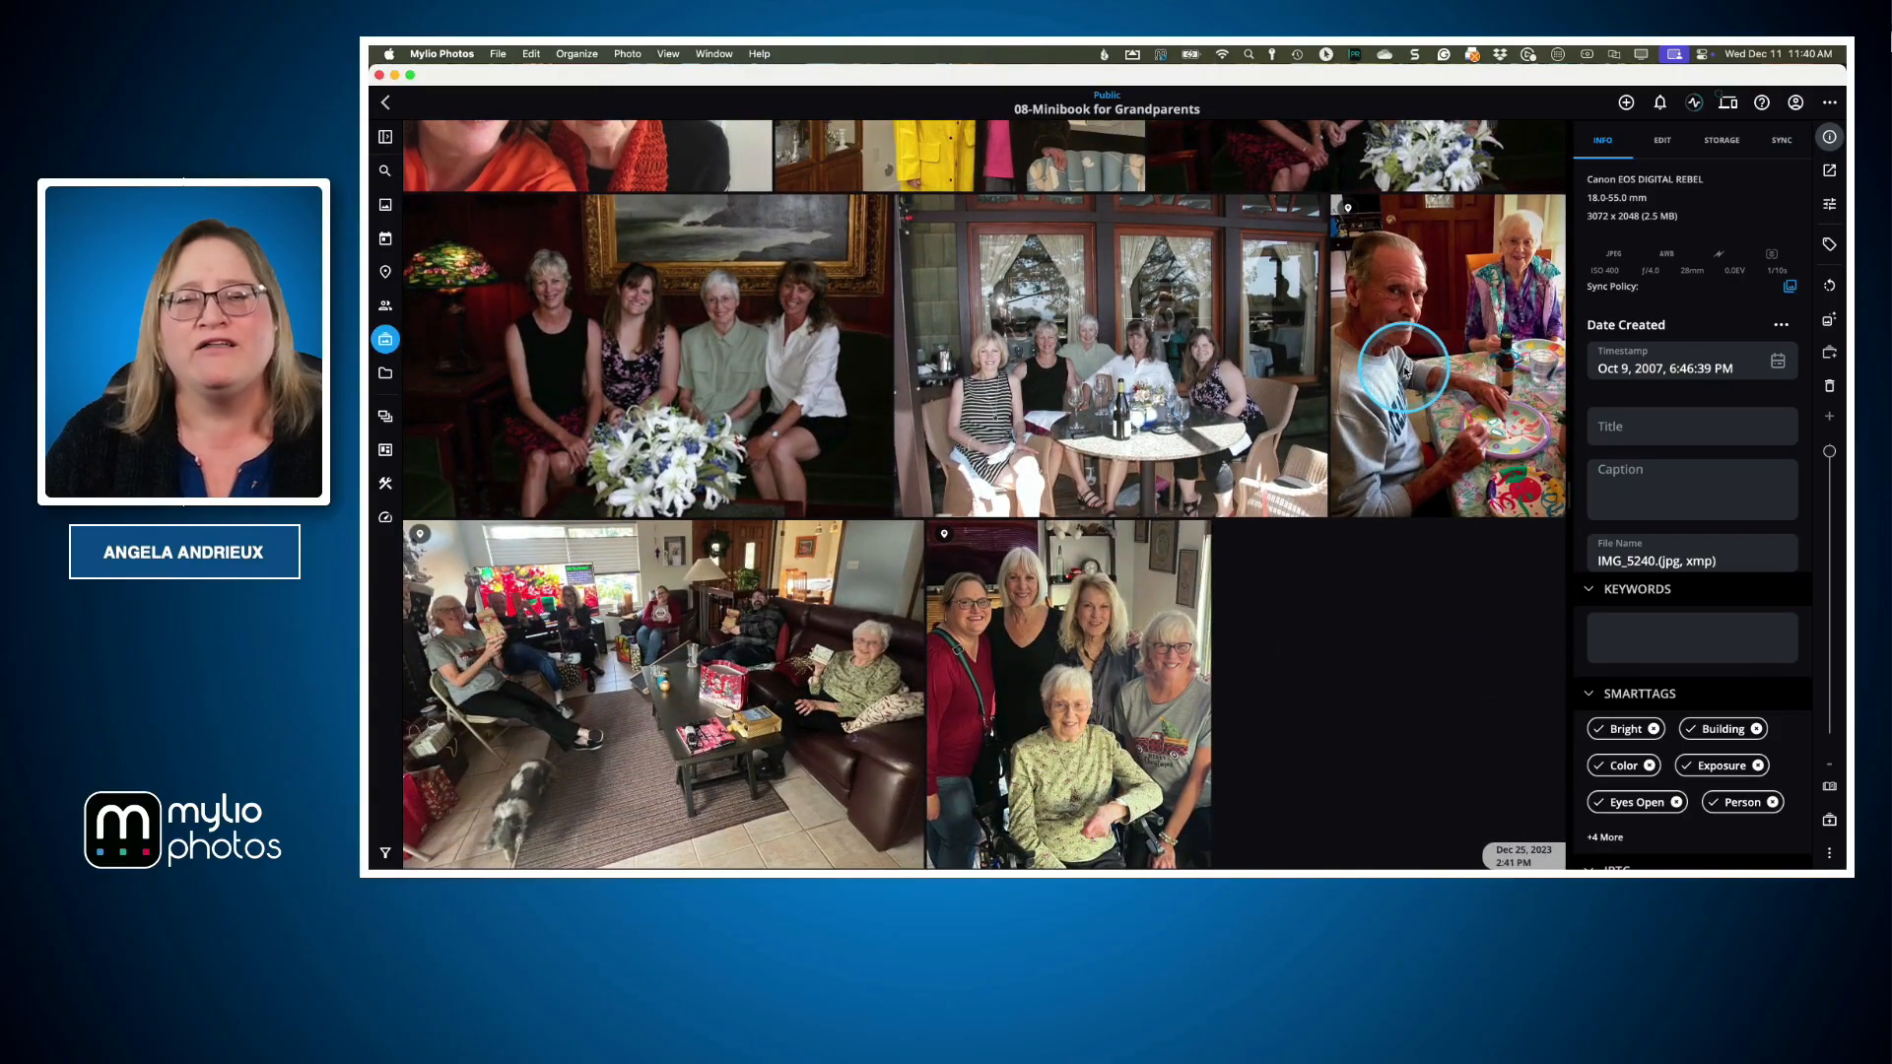
scroll(1406, 371, up, 8)
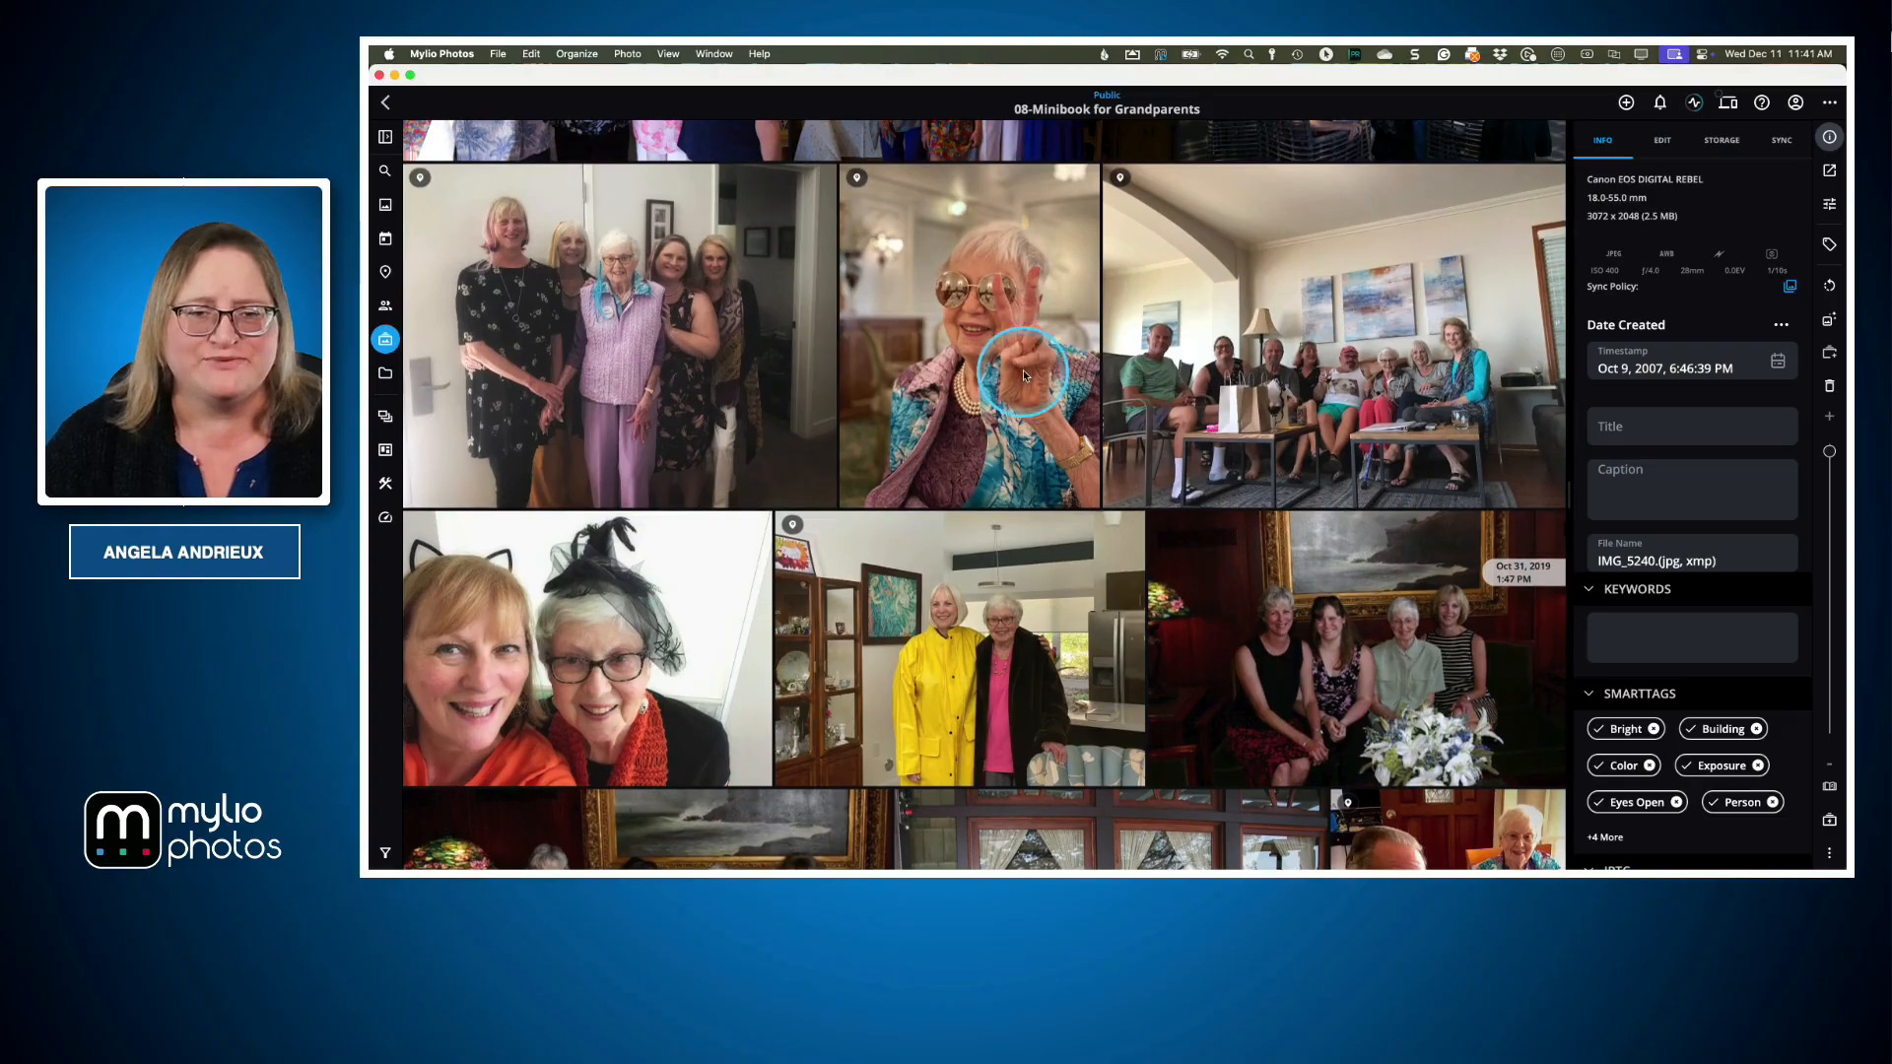
double_click(1008, 367)
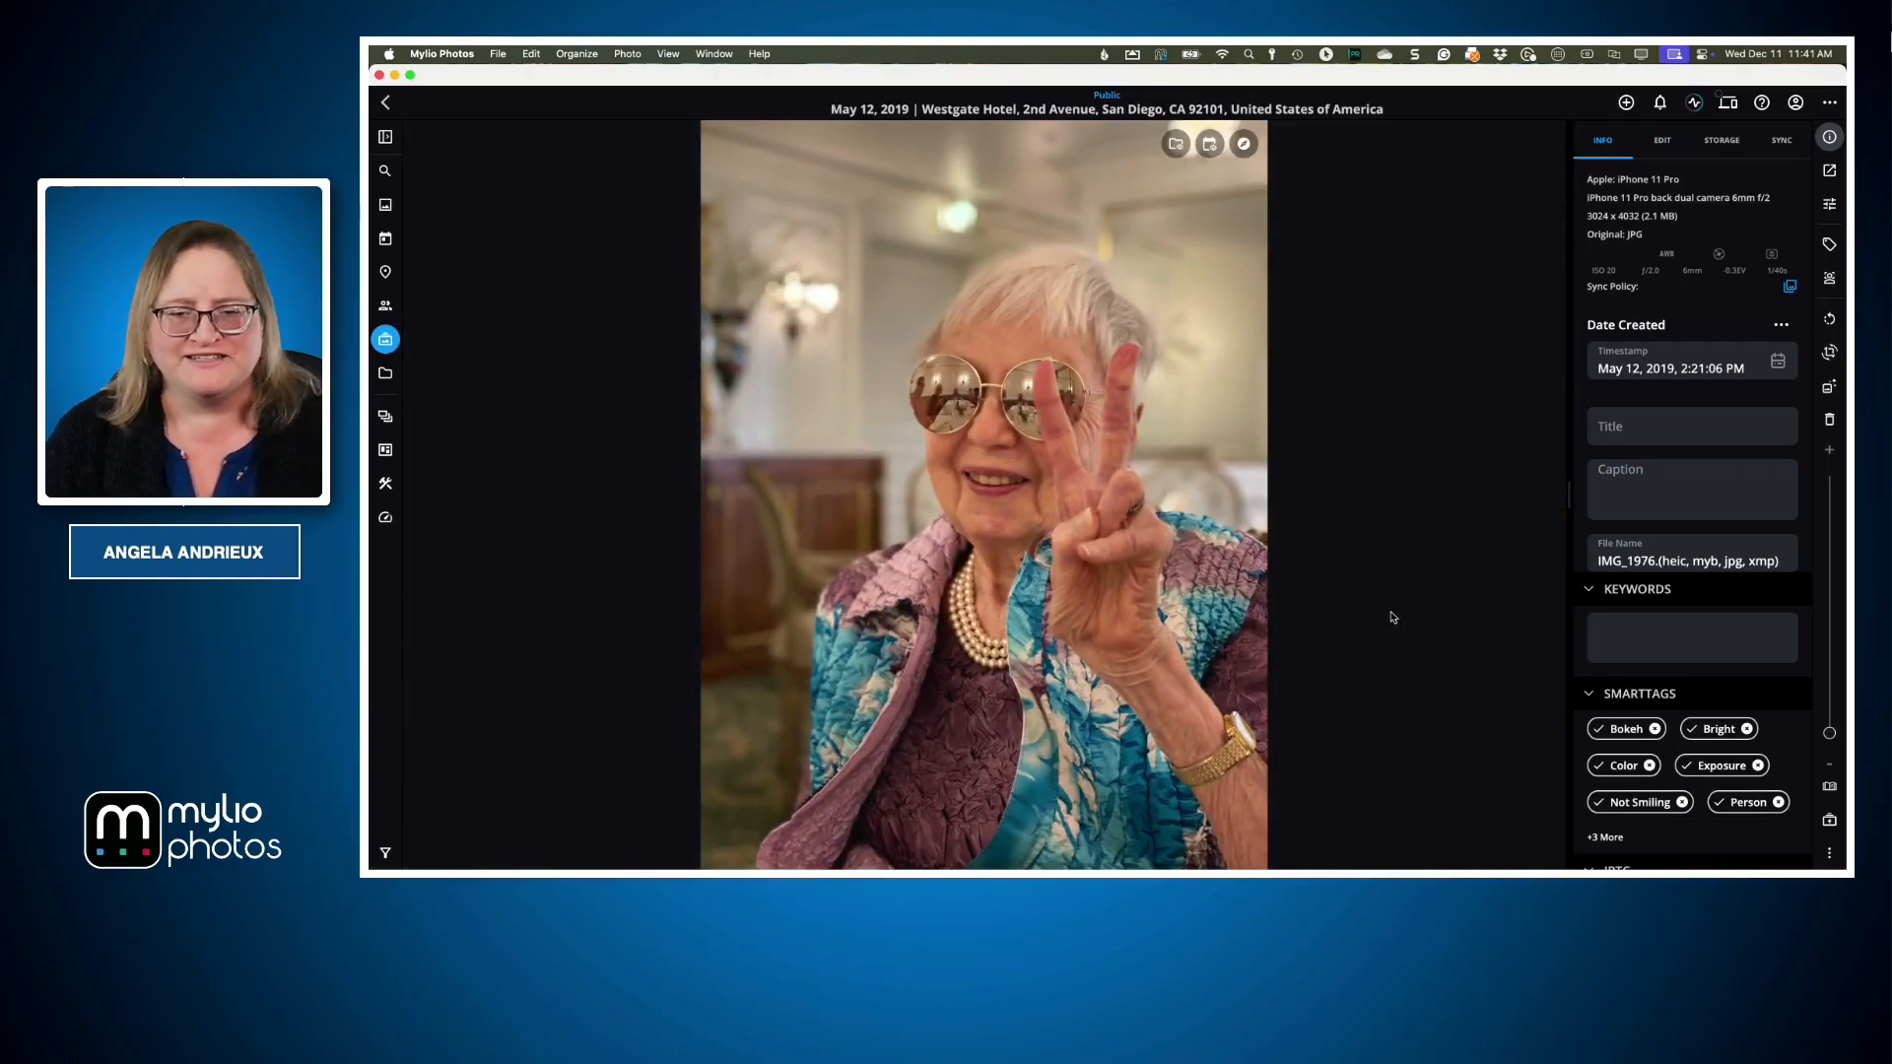
click(869, 397)
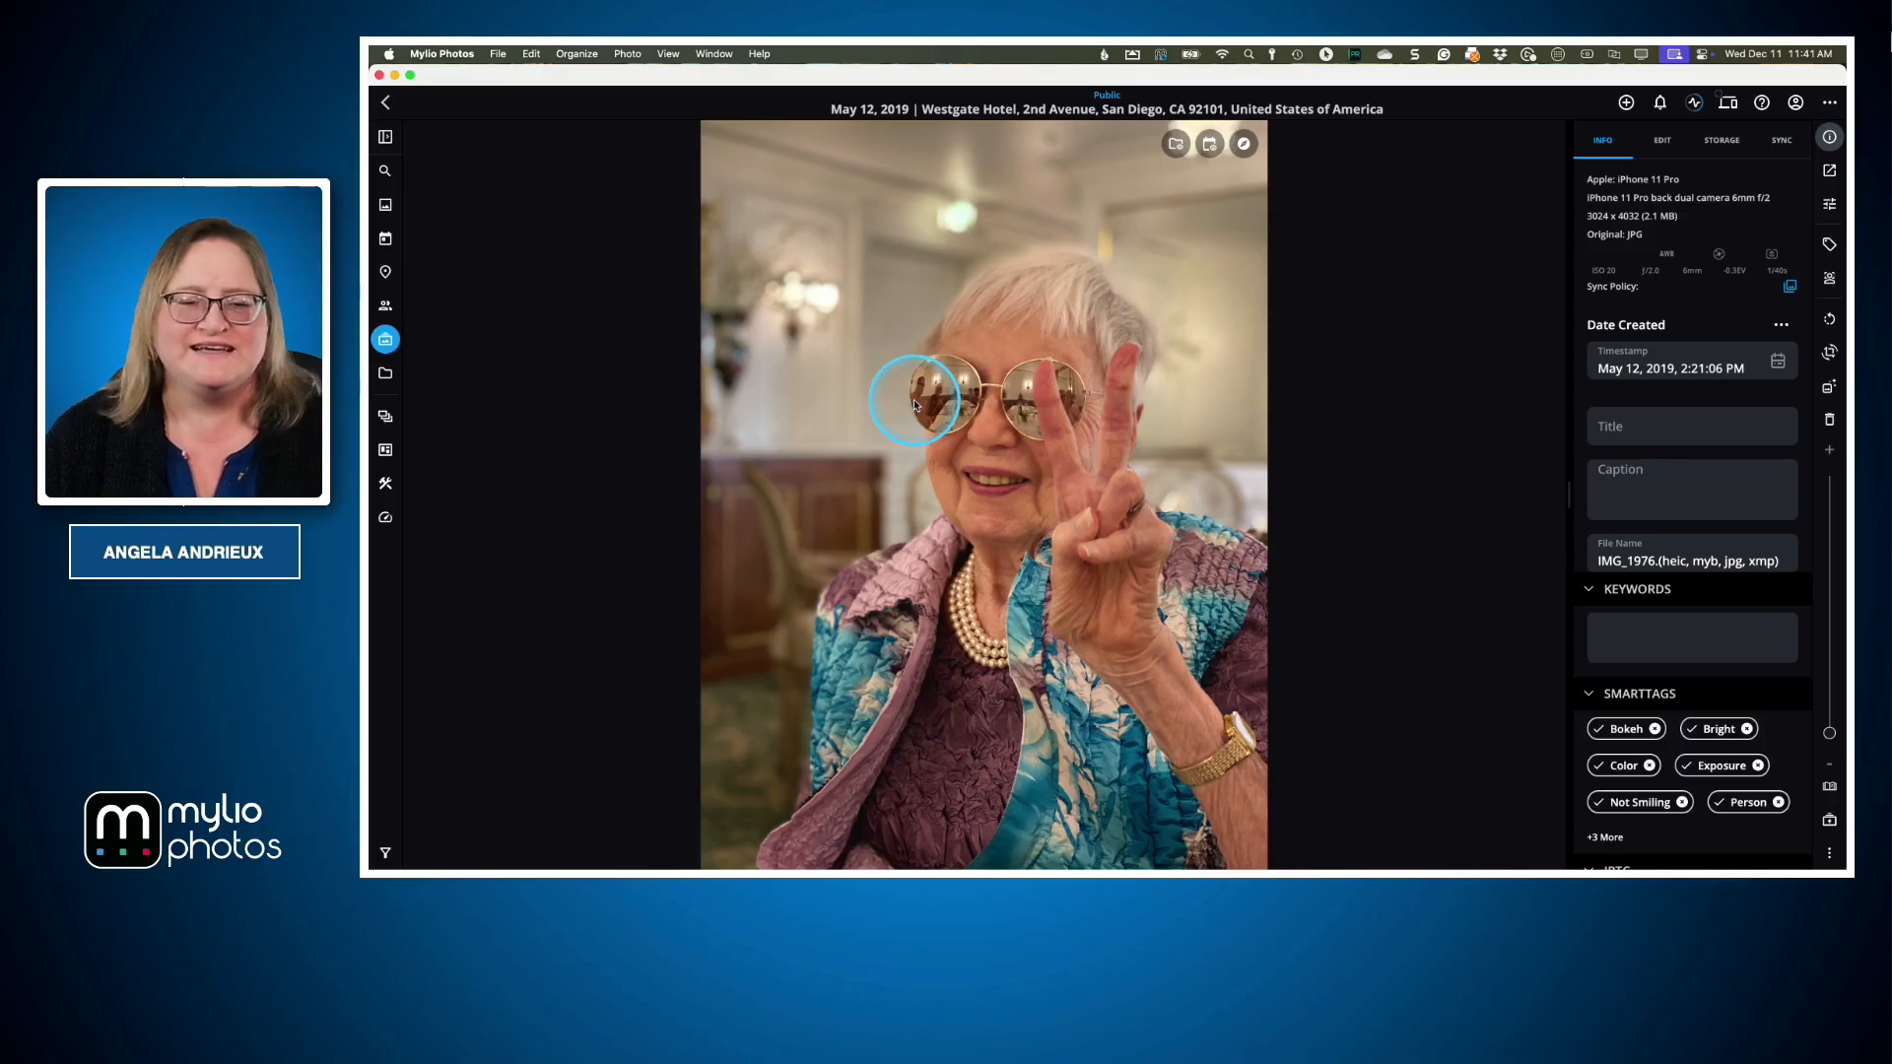
click(1393, 503)
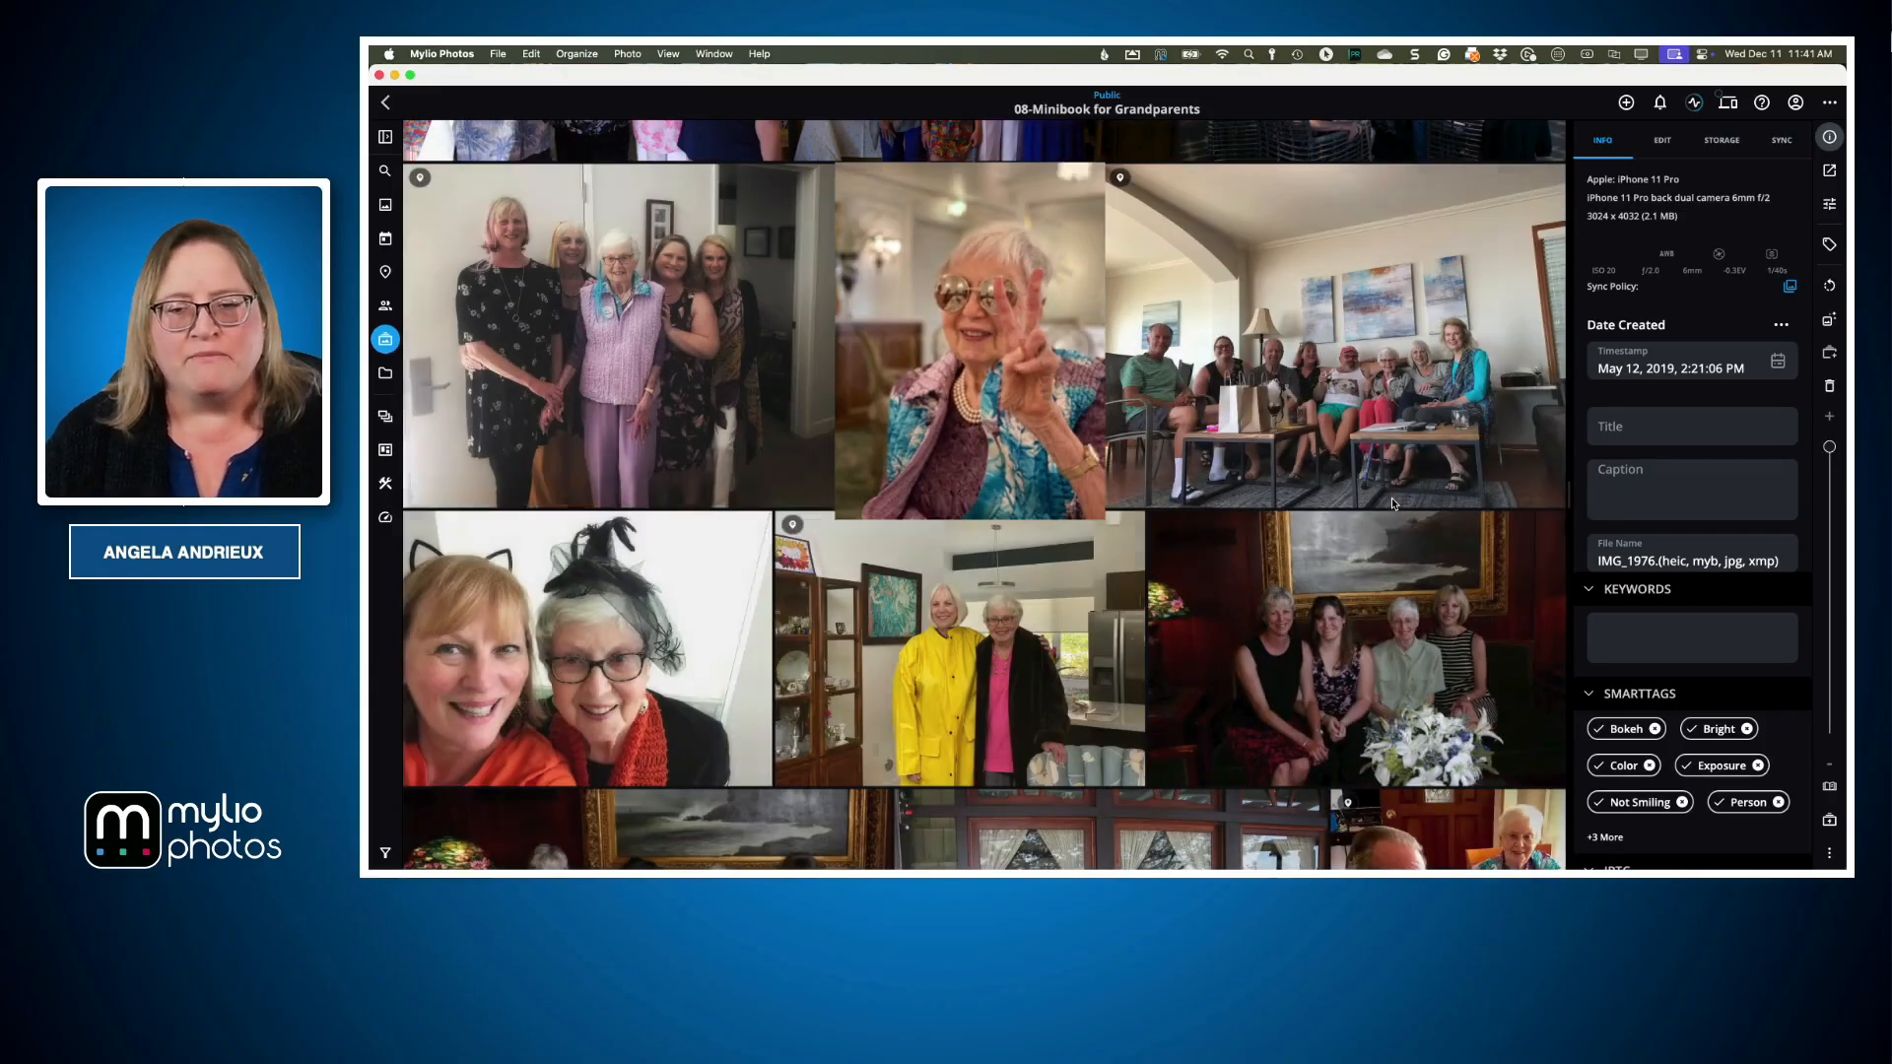
click(1329, 441)
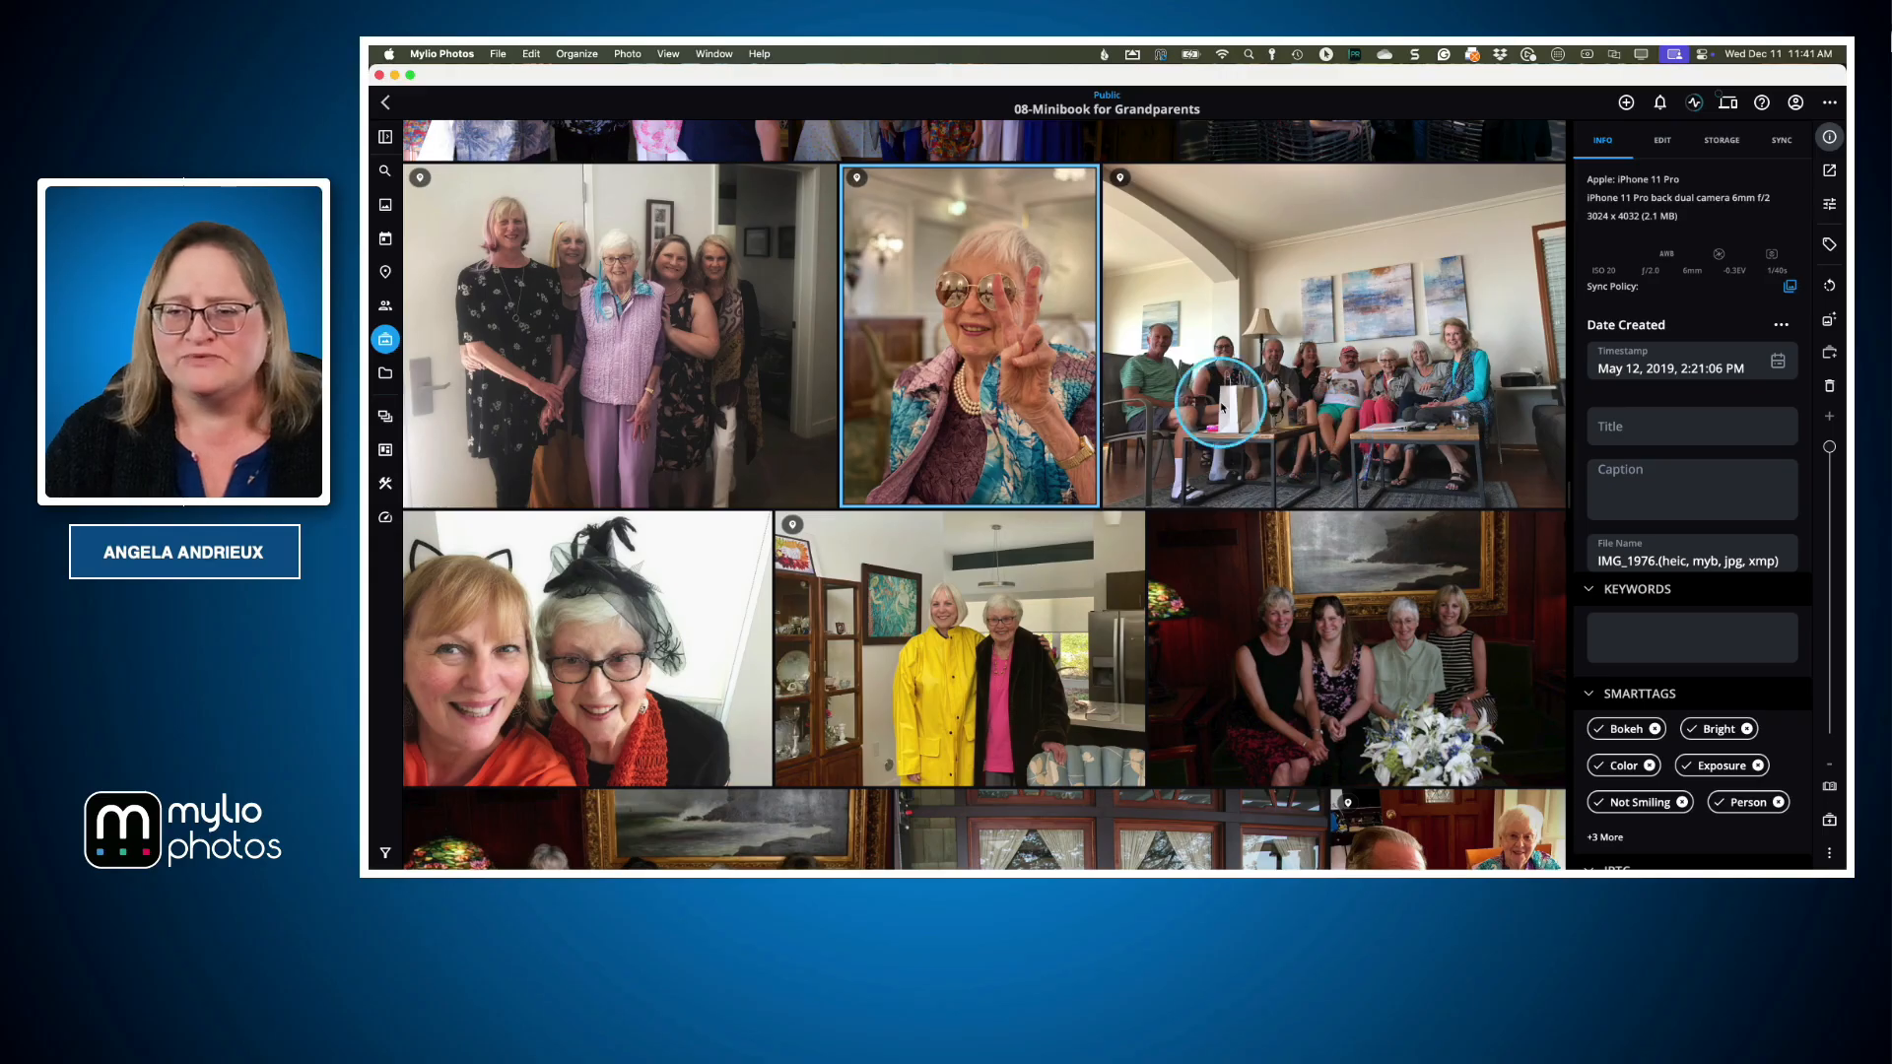
Crop the Oct 8, 2019 living-room group photo tighter around the seated people, return to the album and switch to Keynote
double_click(1518, 347)
click(1829, 339)
drag(1542, 138, 1438, 354)
key(Return)
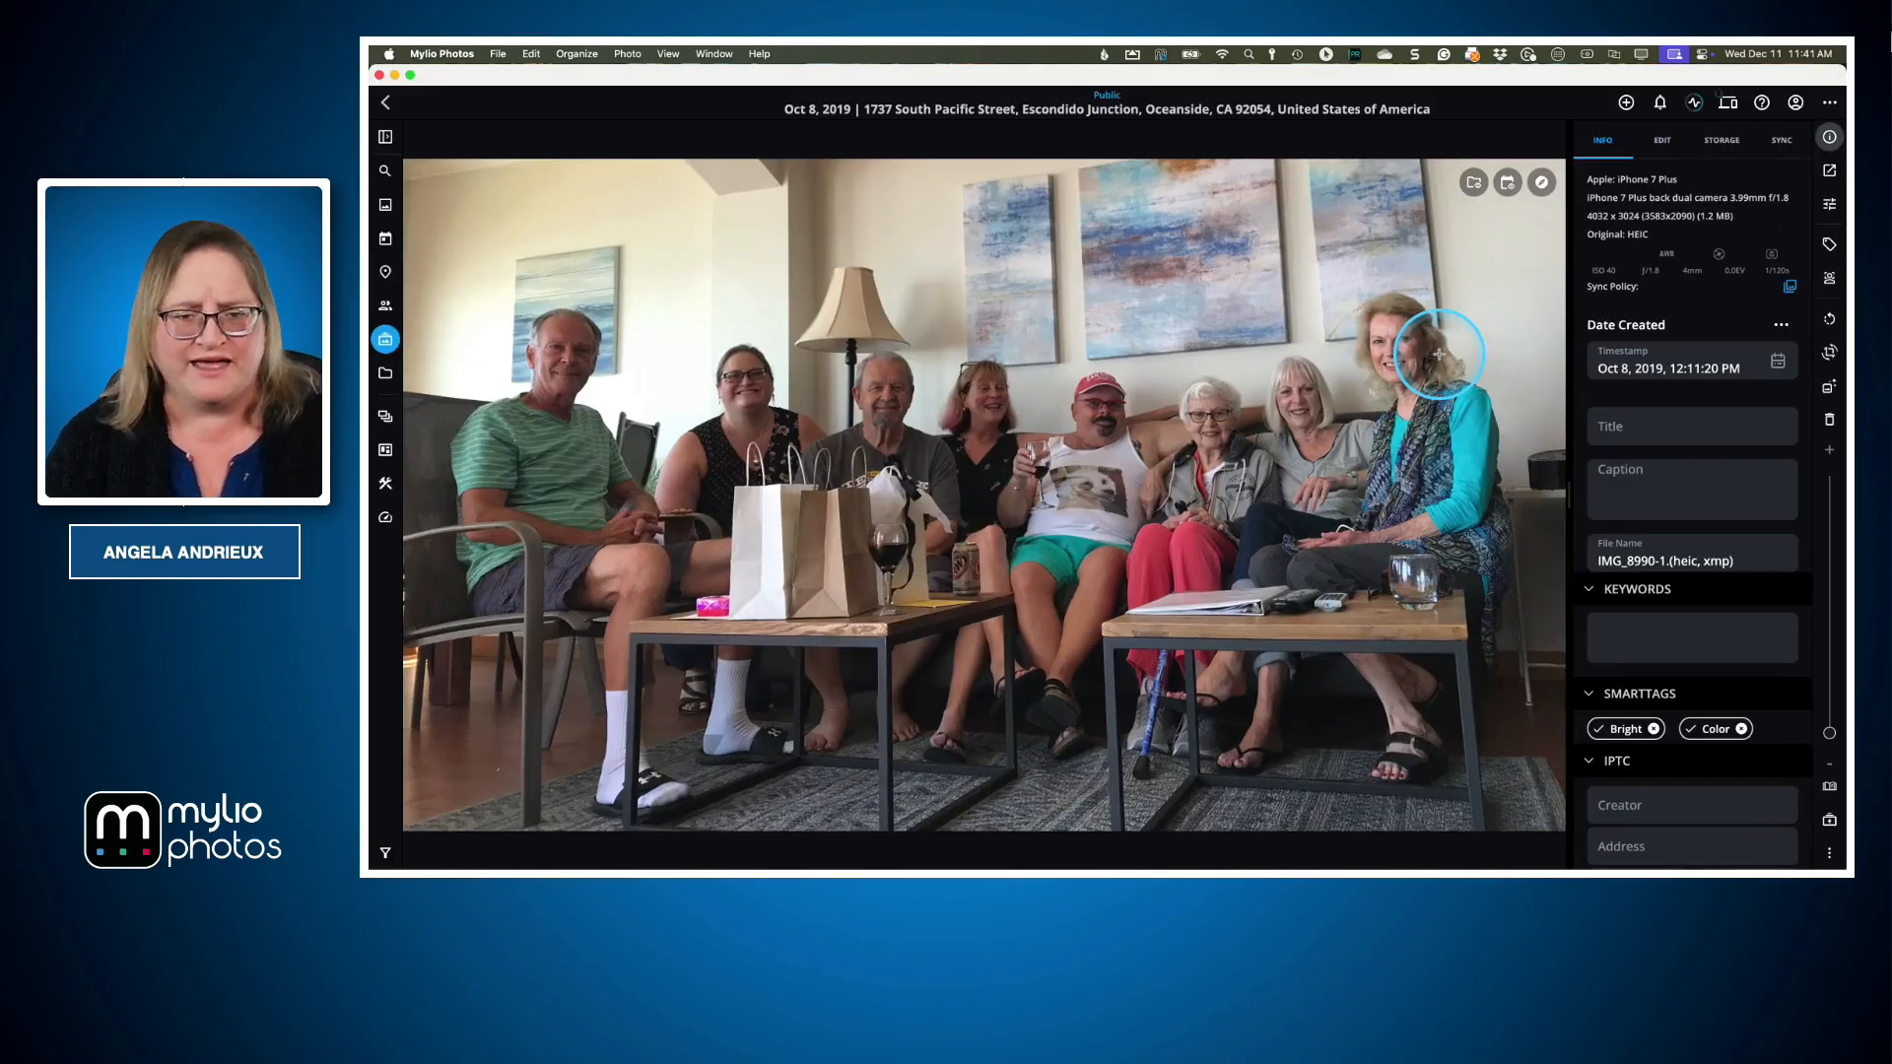
key(Escape)
key(super+Tab)
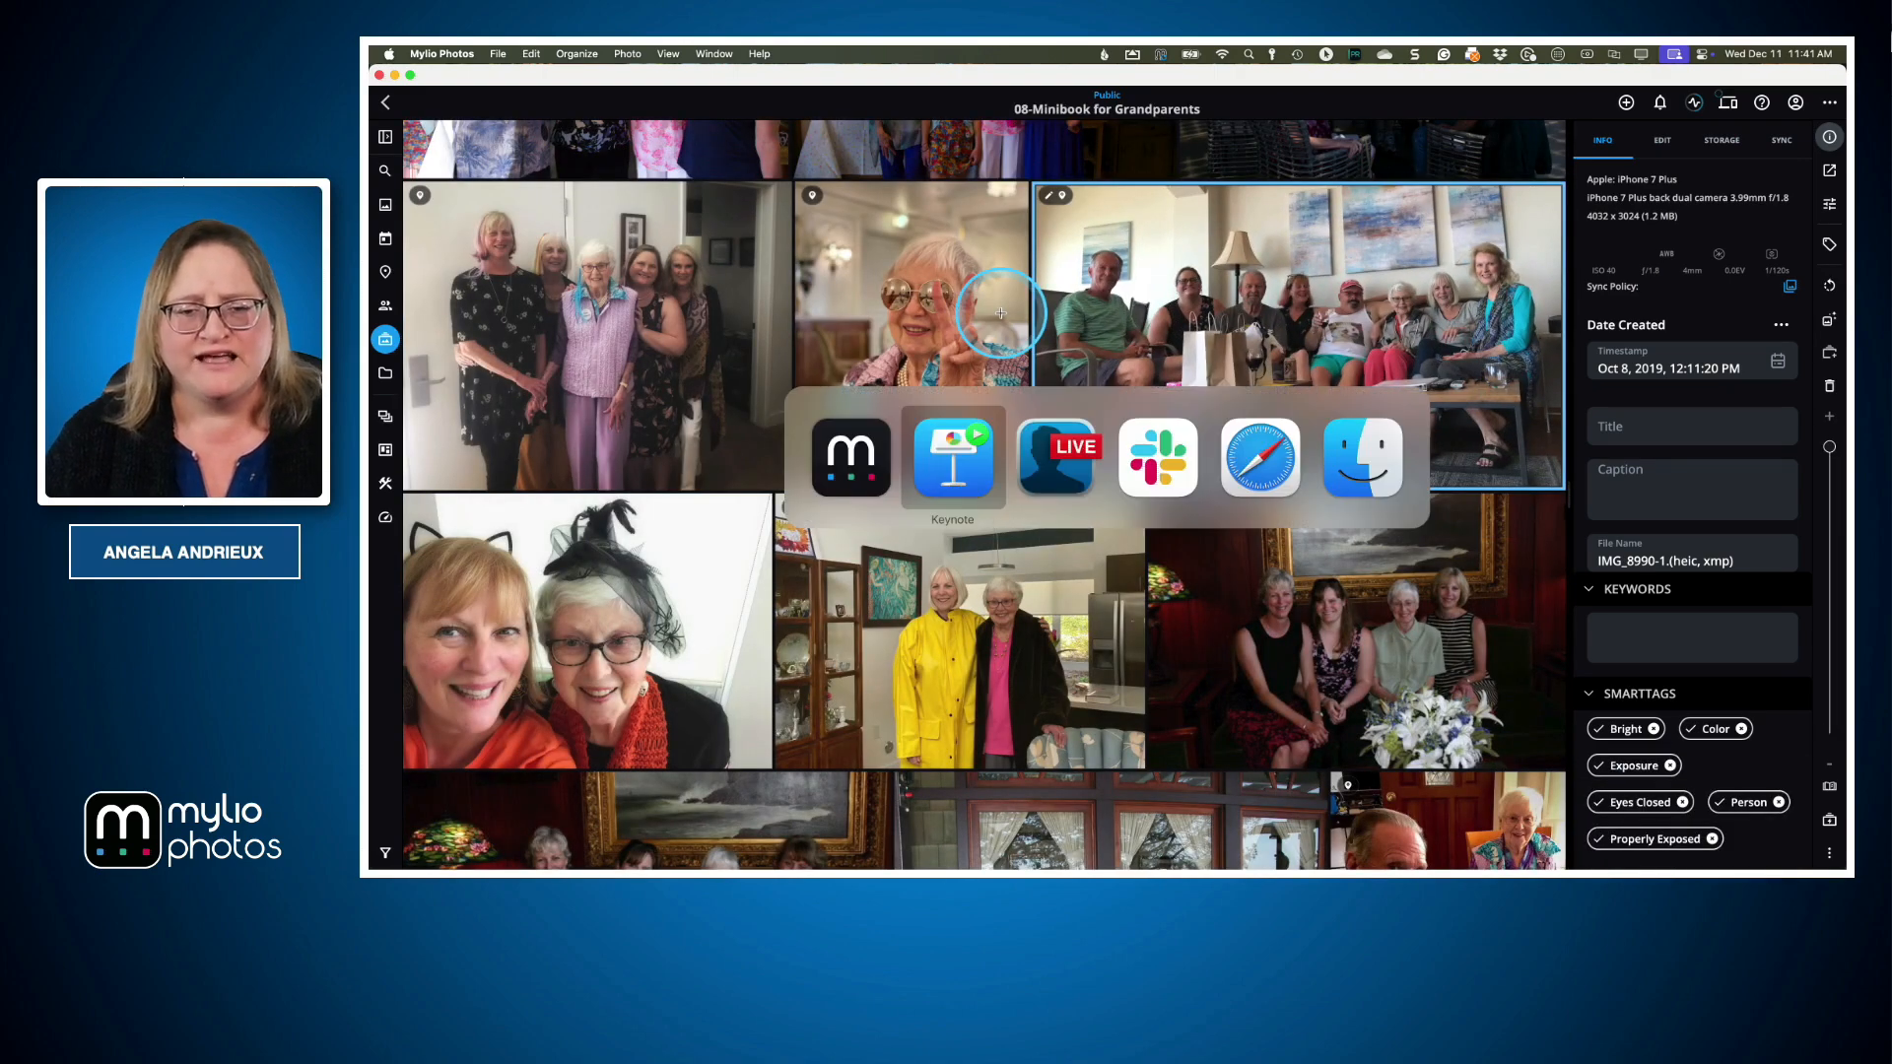
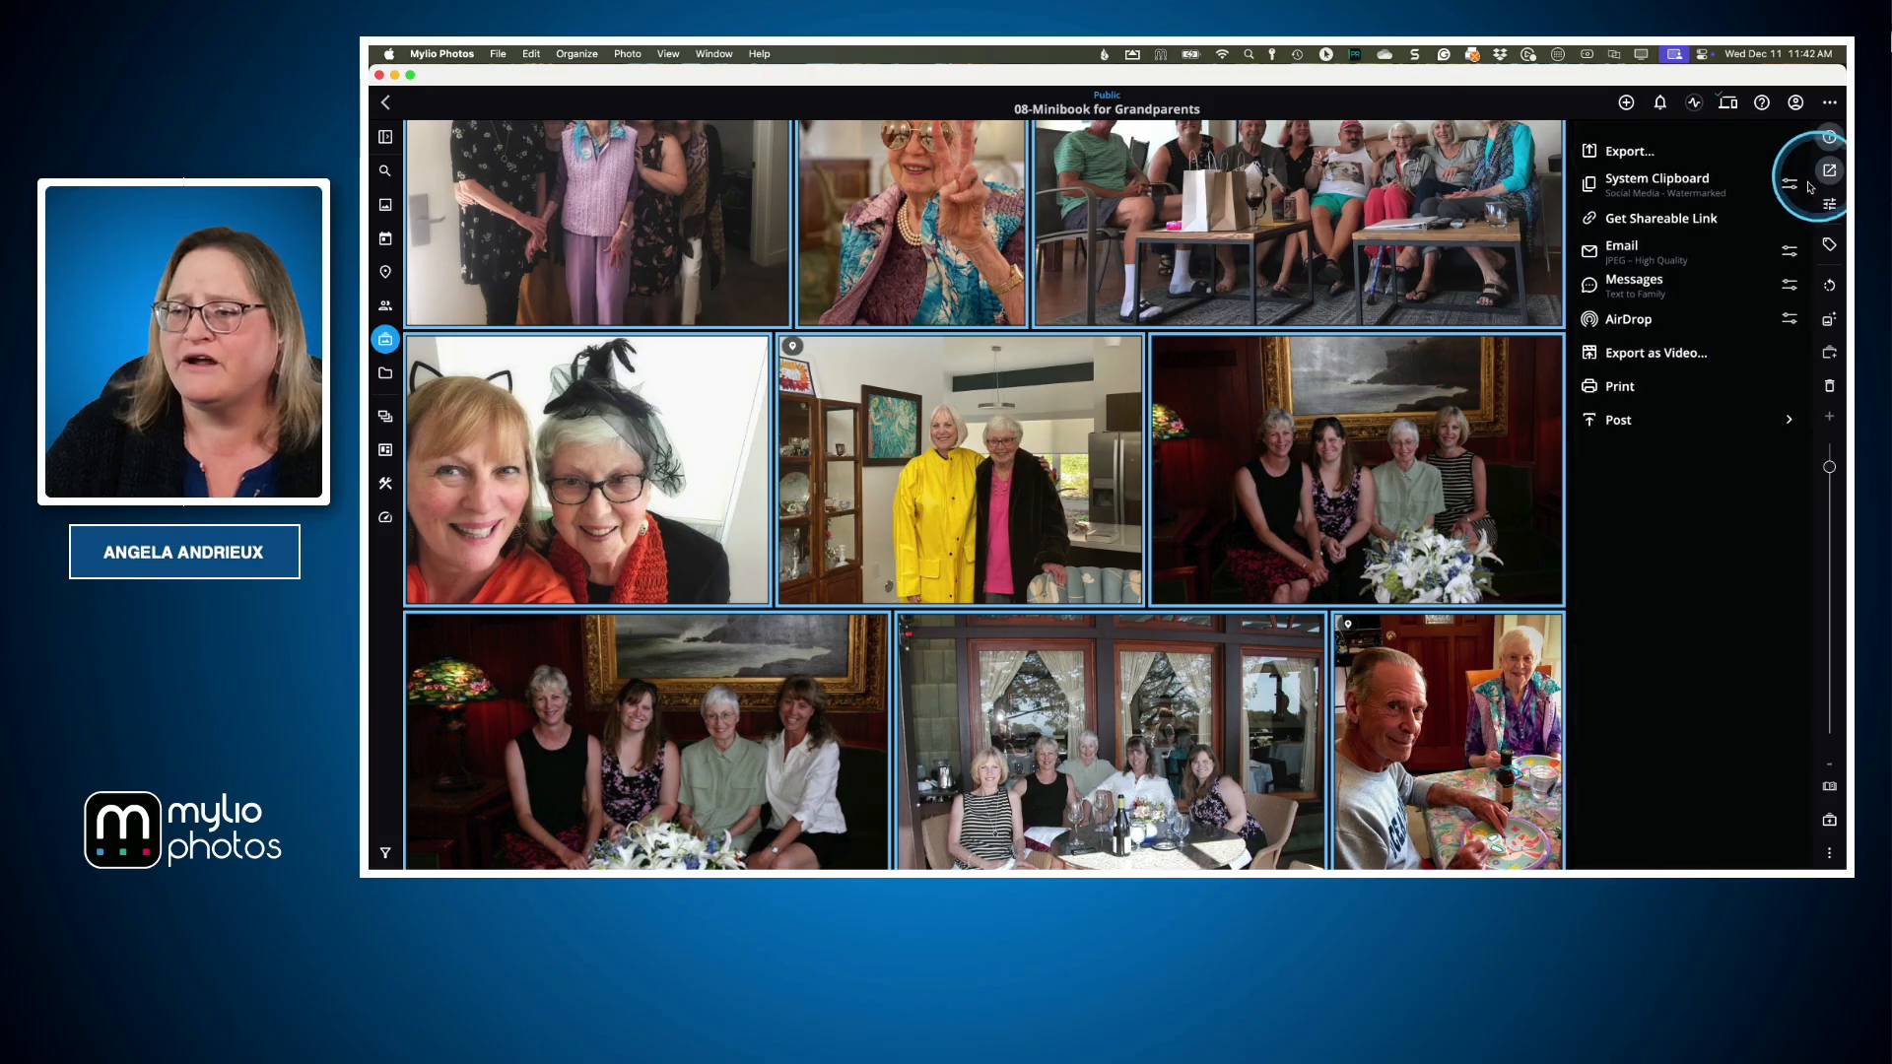
Start posting the selected album photos to Printique and preview the first three in the posting dialog
click(1628, 424)
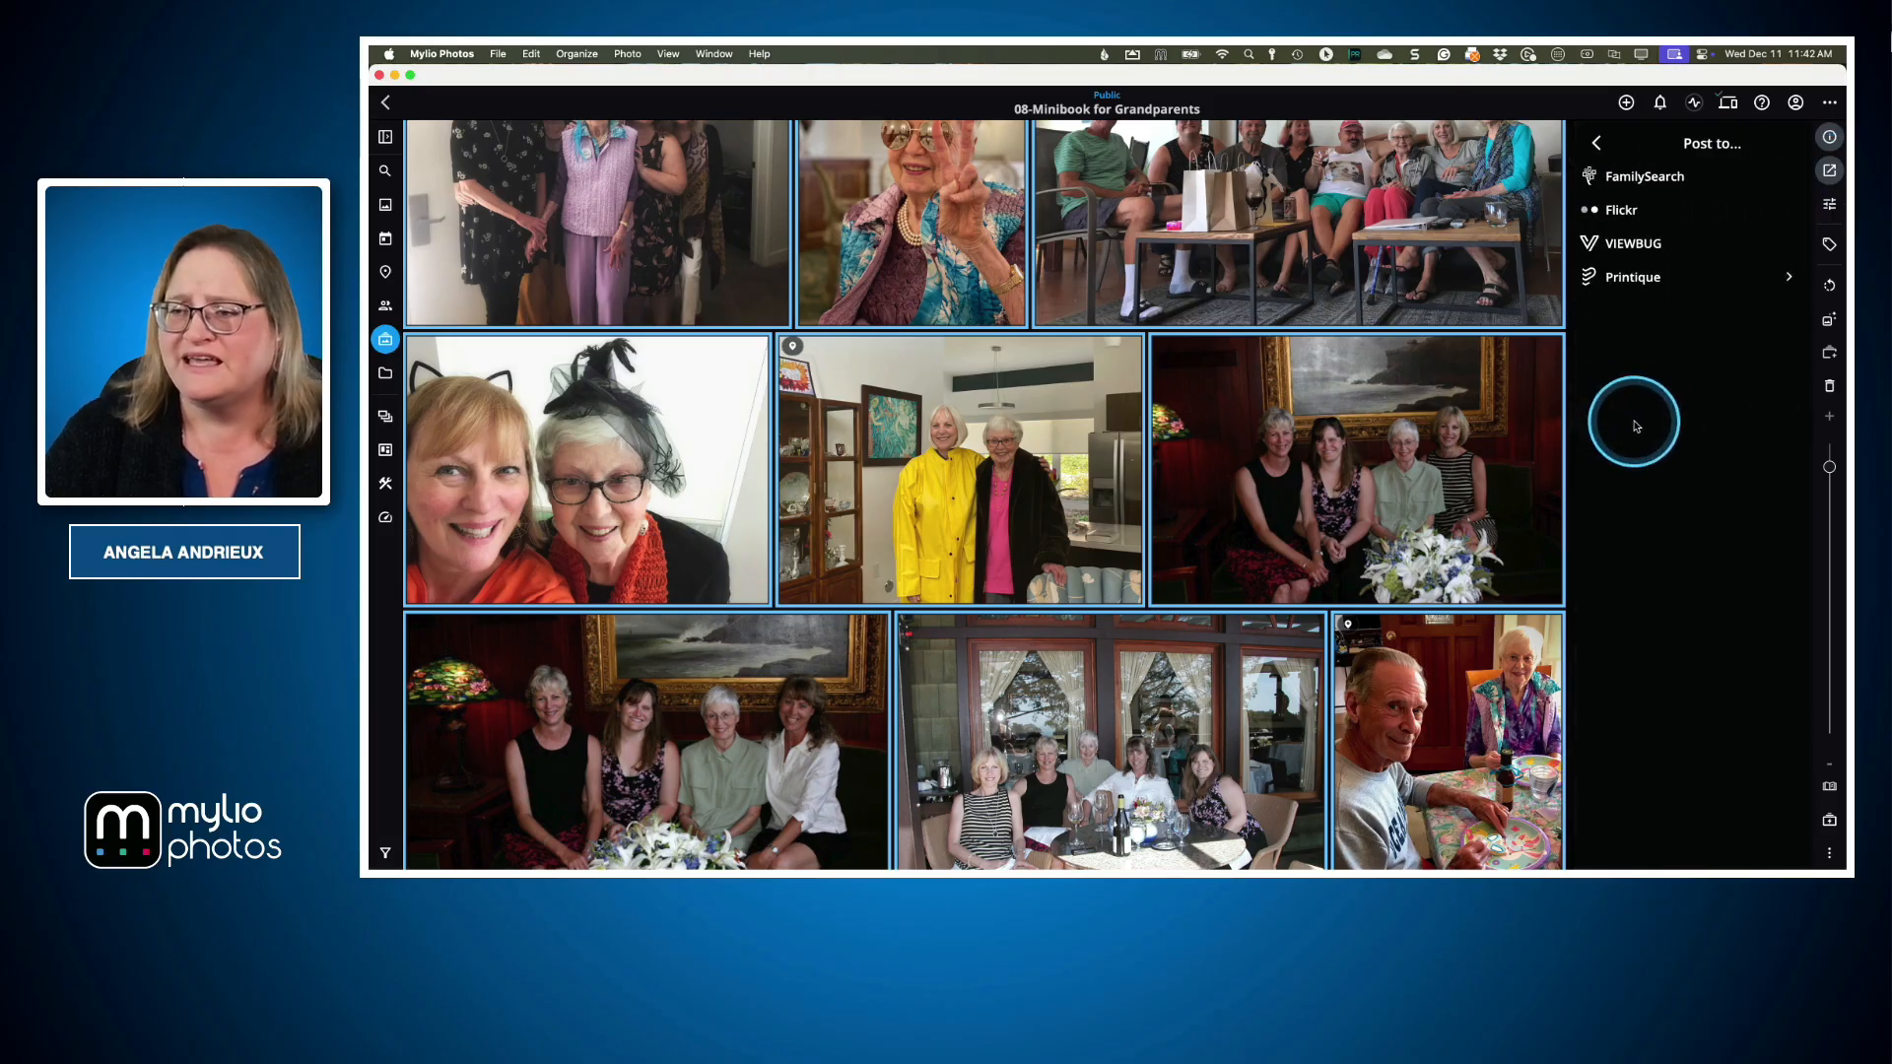
click(1634, 279)
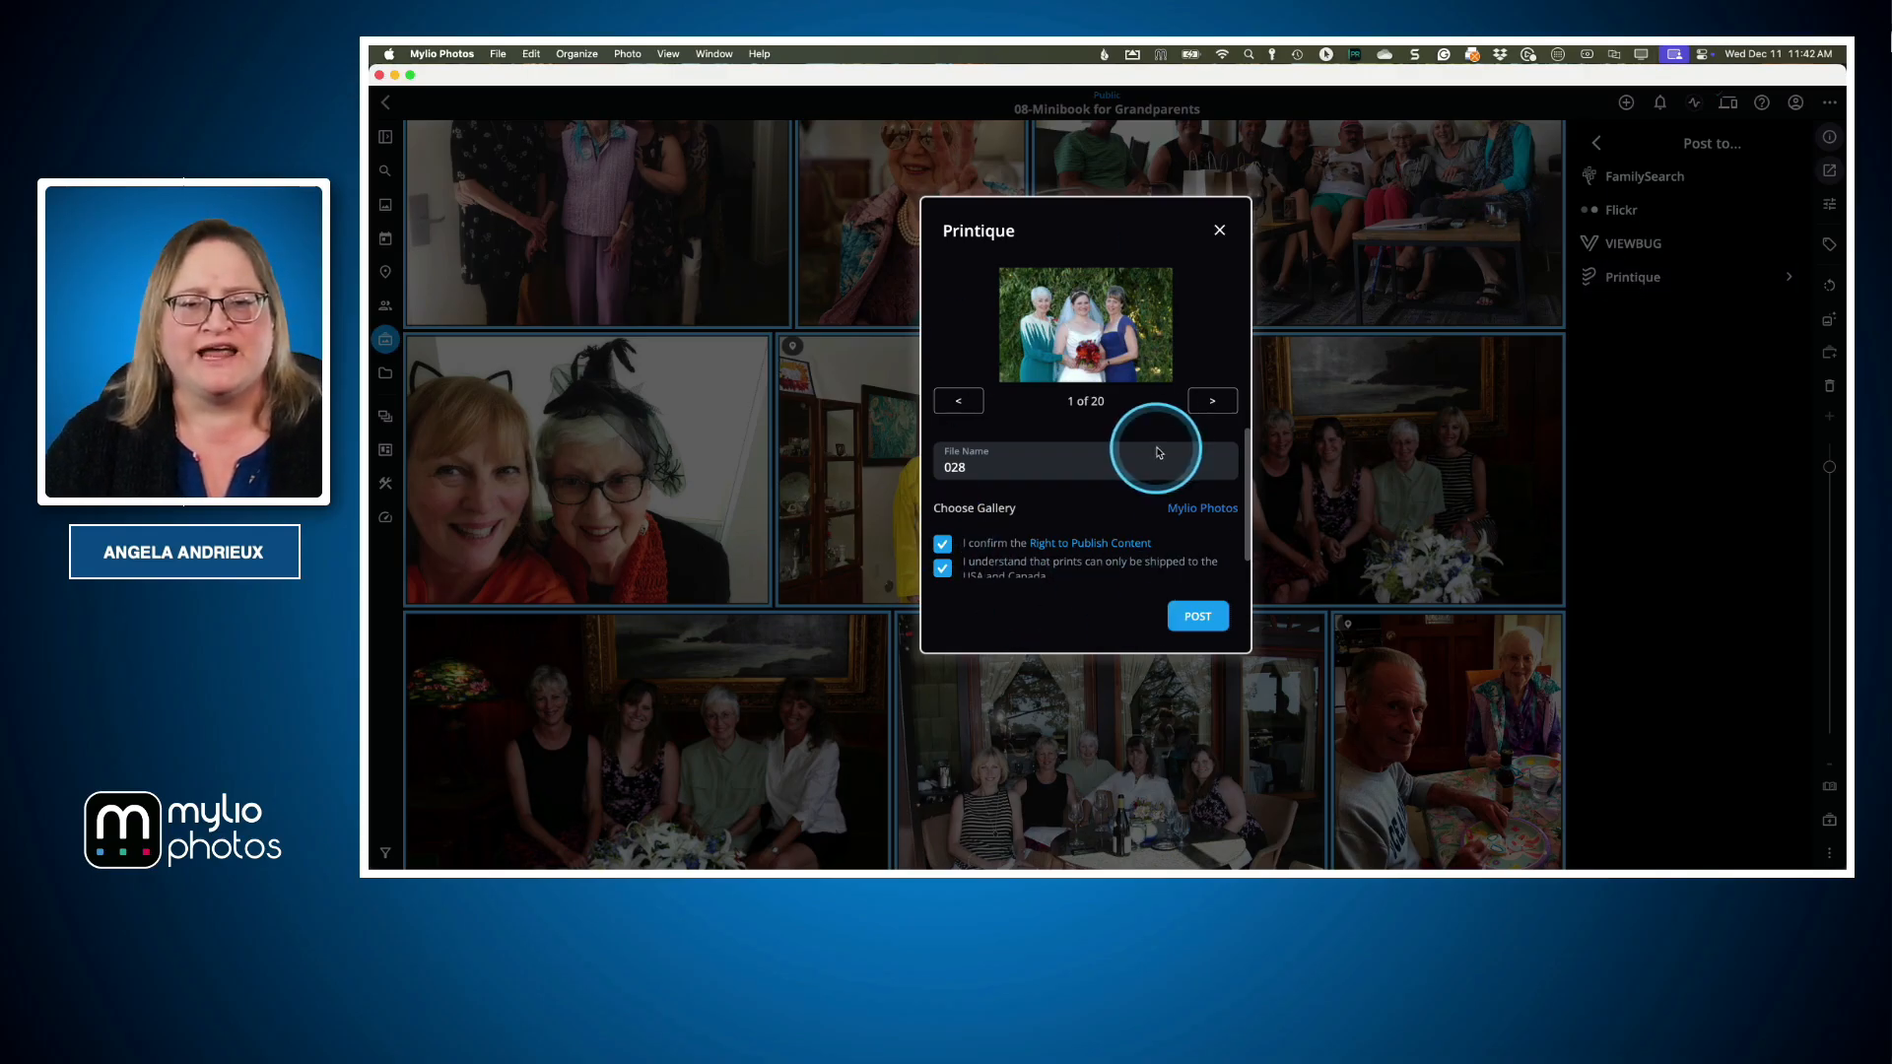
click(1212, 402)
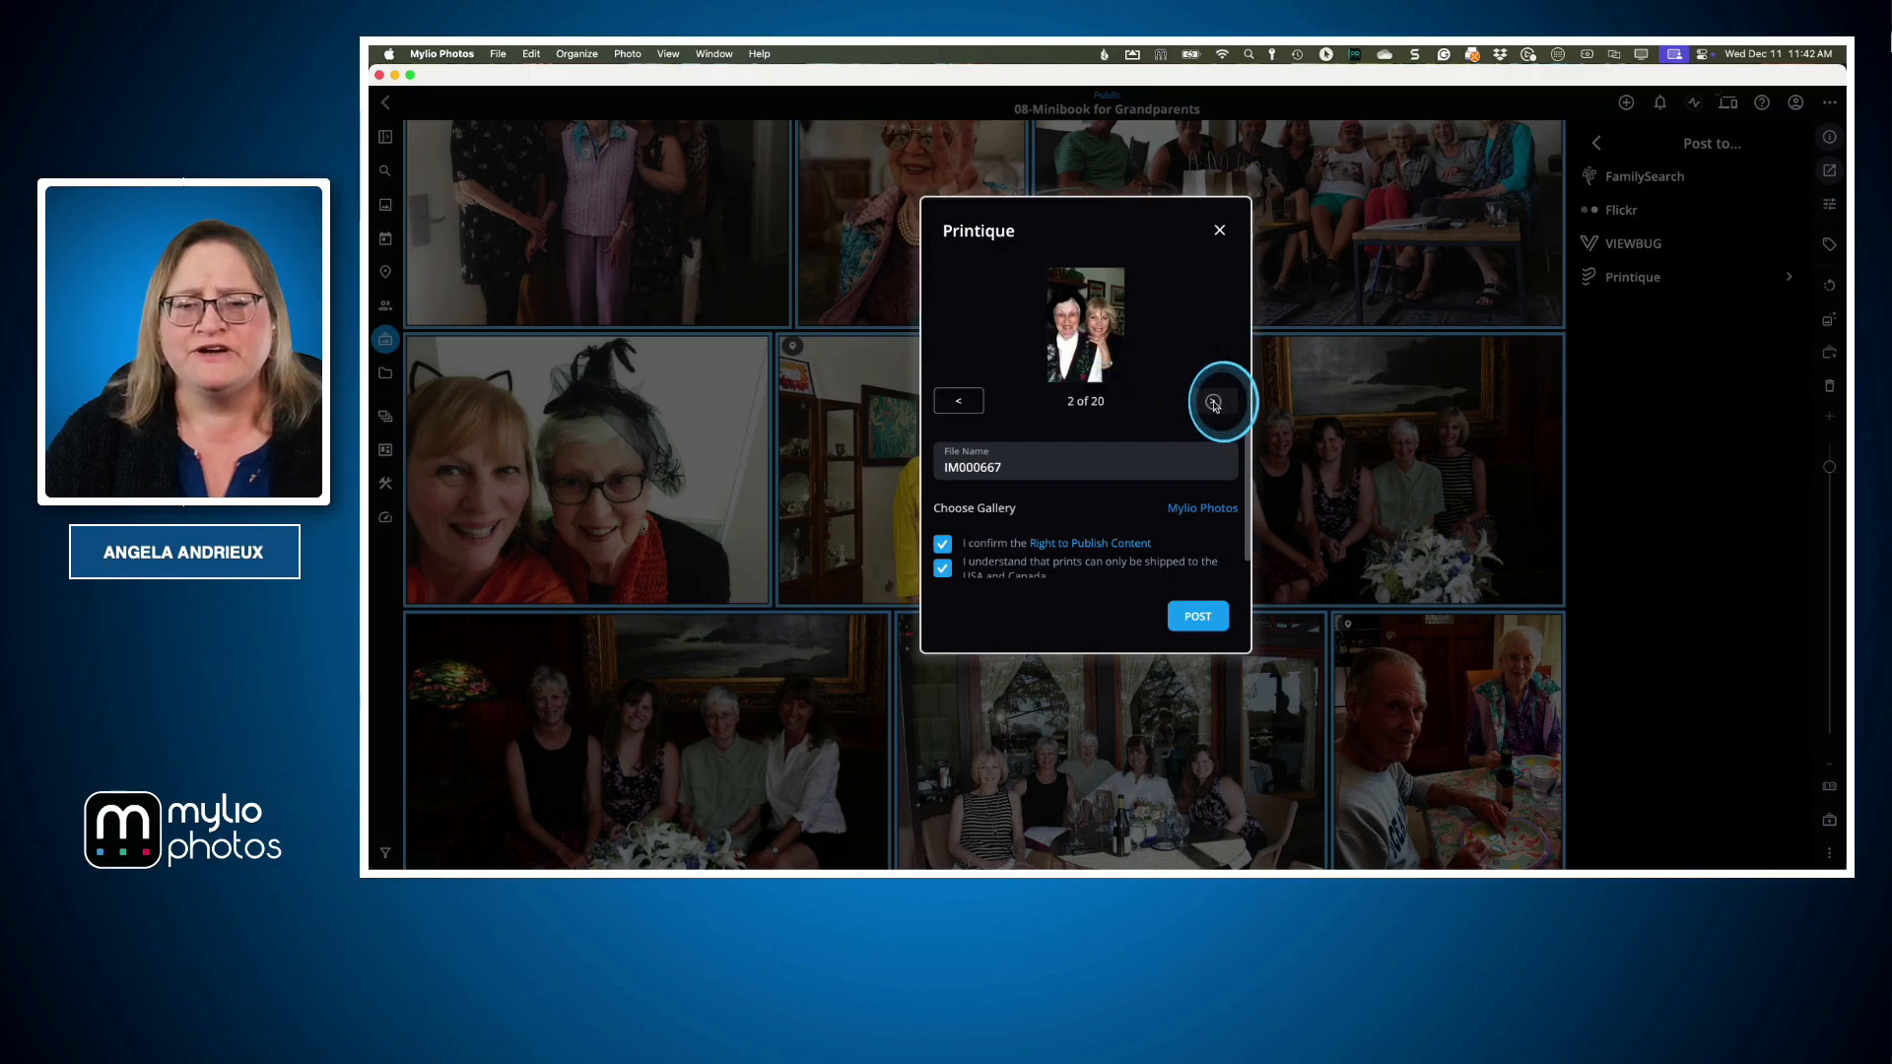
click(1214, 403)
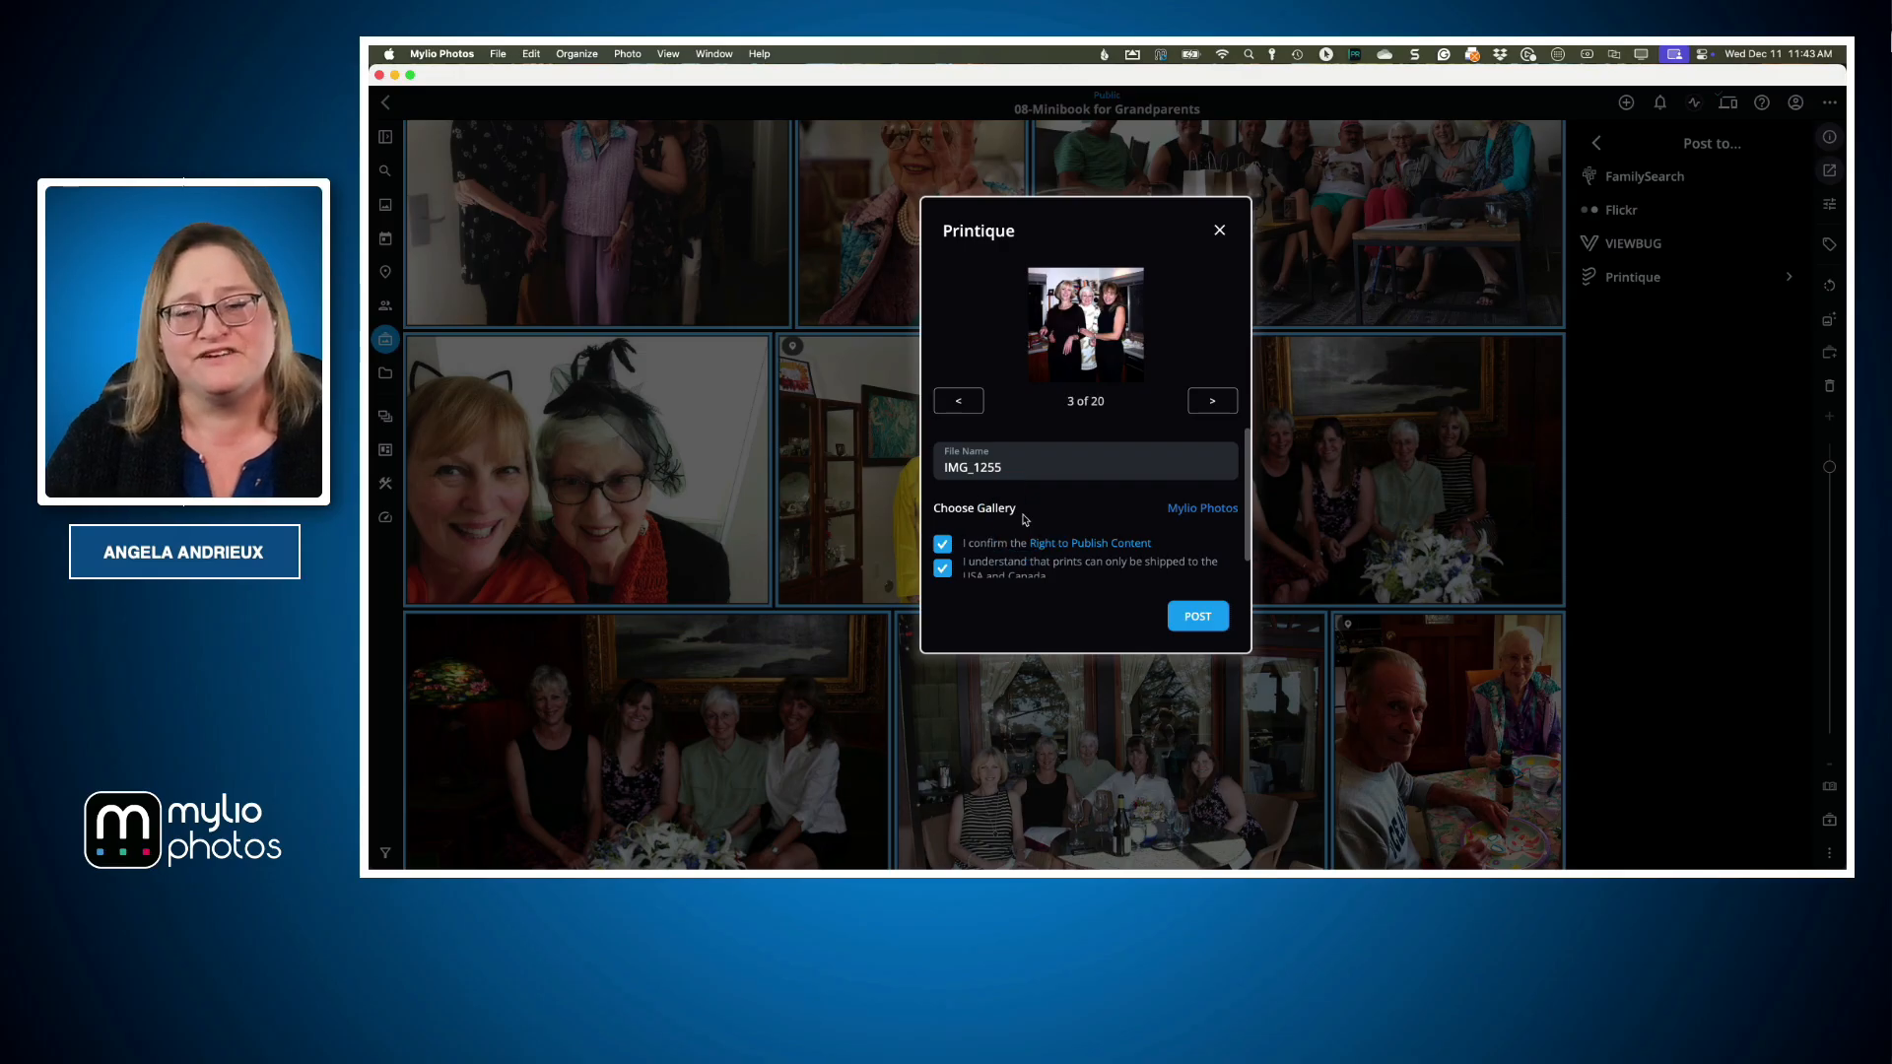
Create a new Printique gallery named "Mini Book for Grandma" and post the selected photos to it
click(1201, 511)
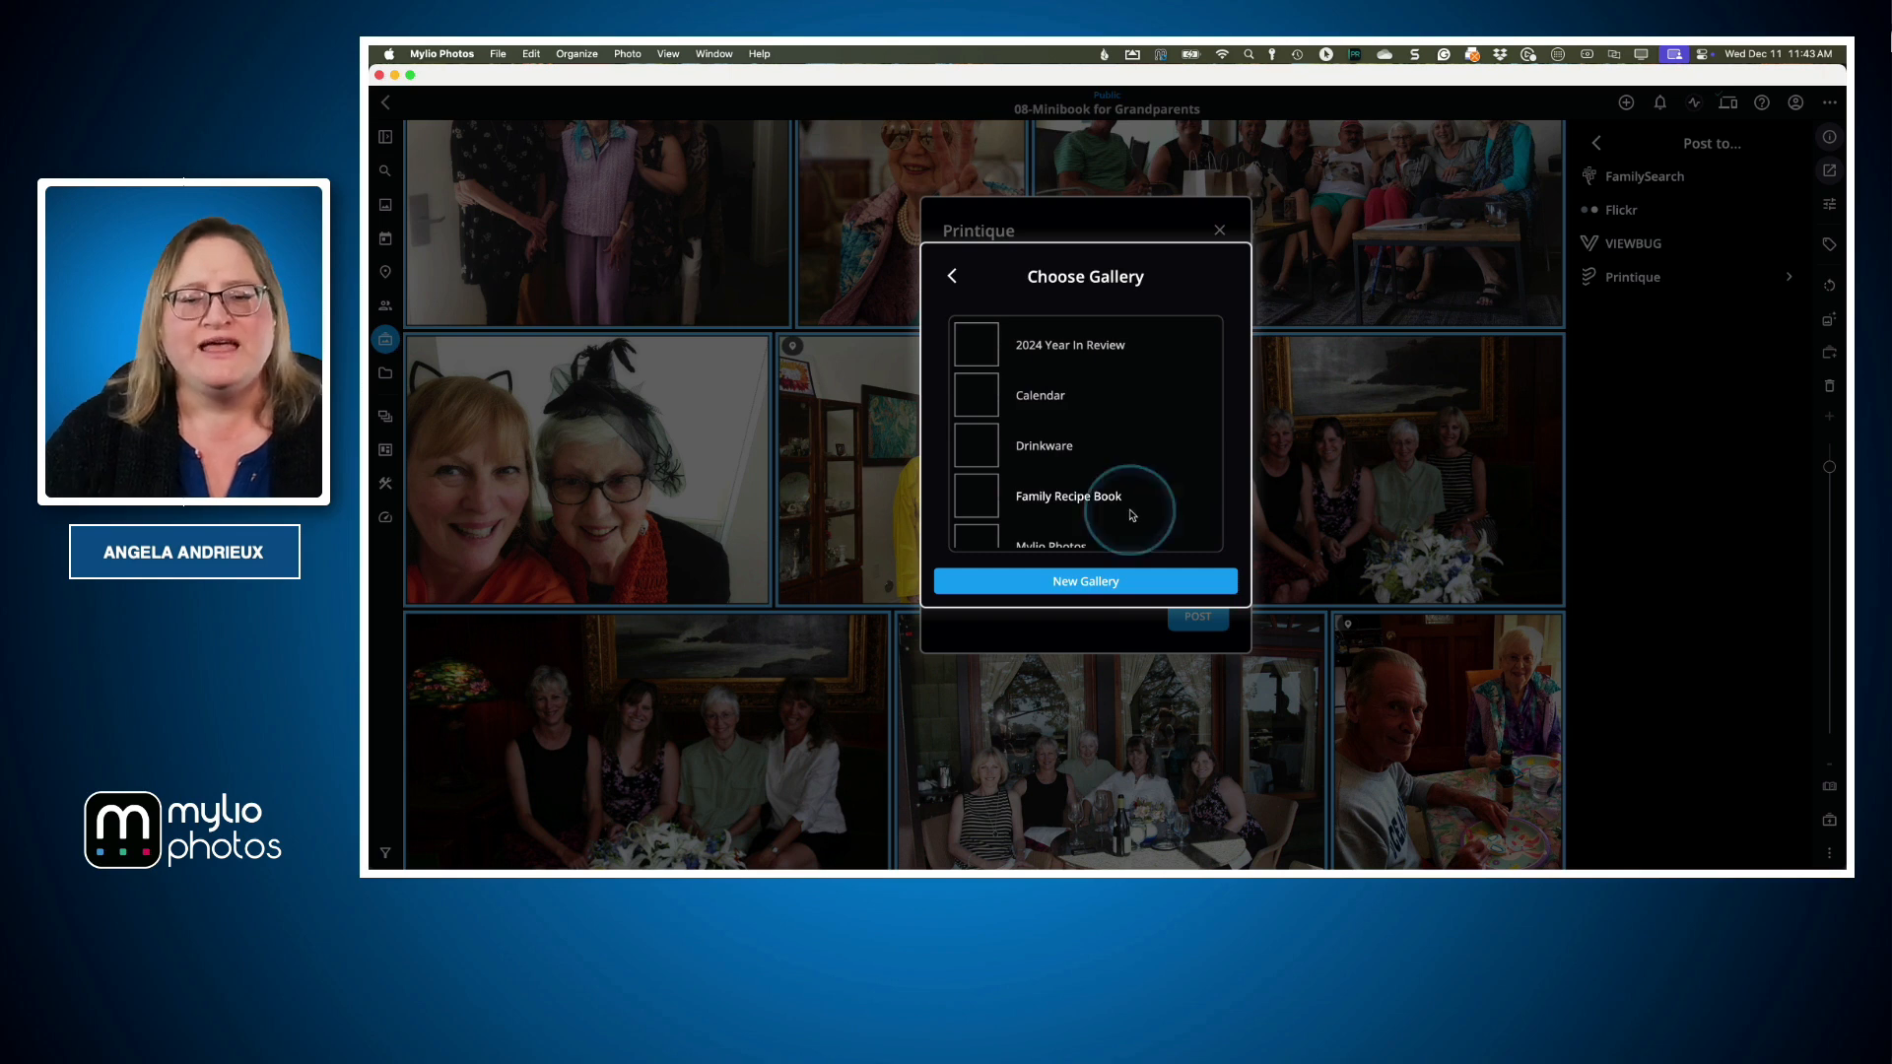
click(1081, 580)
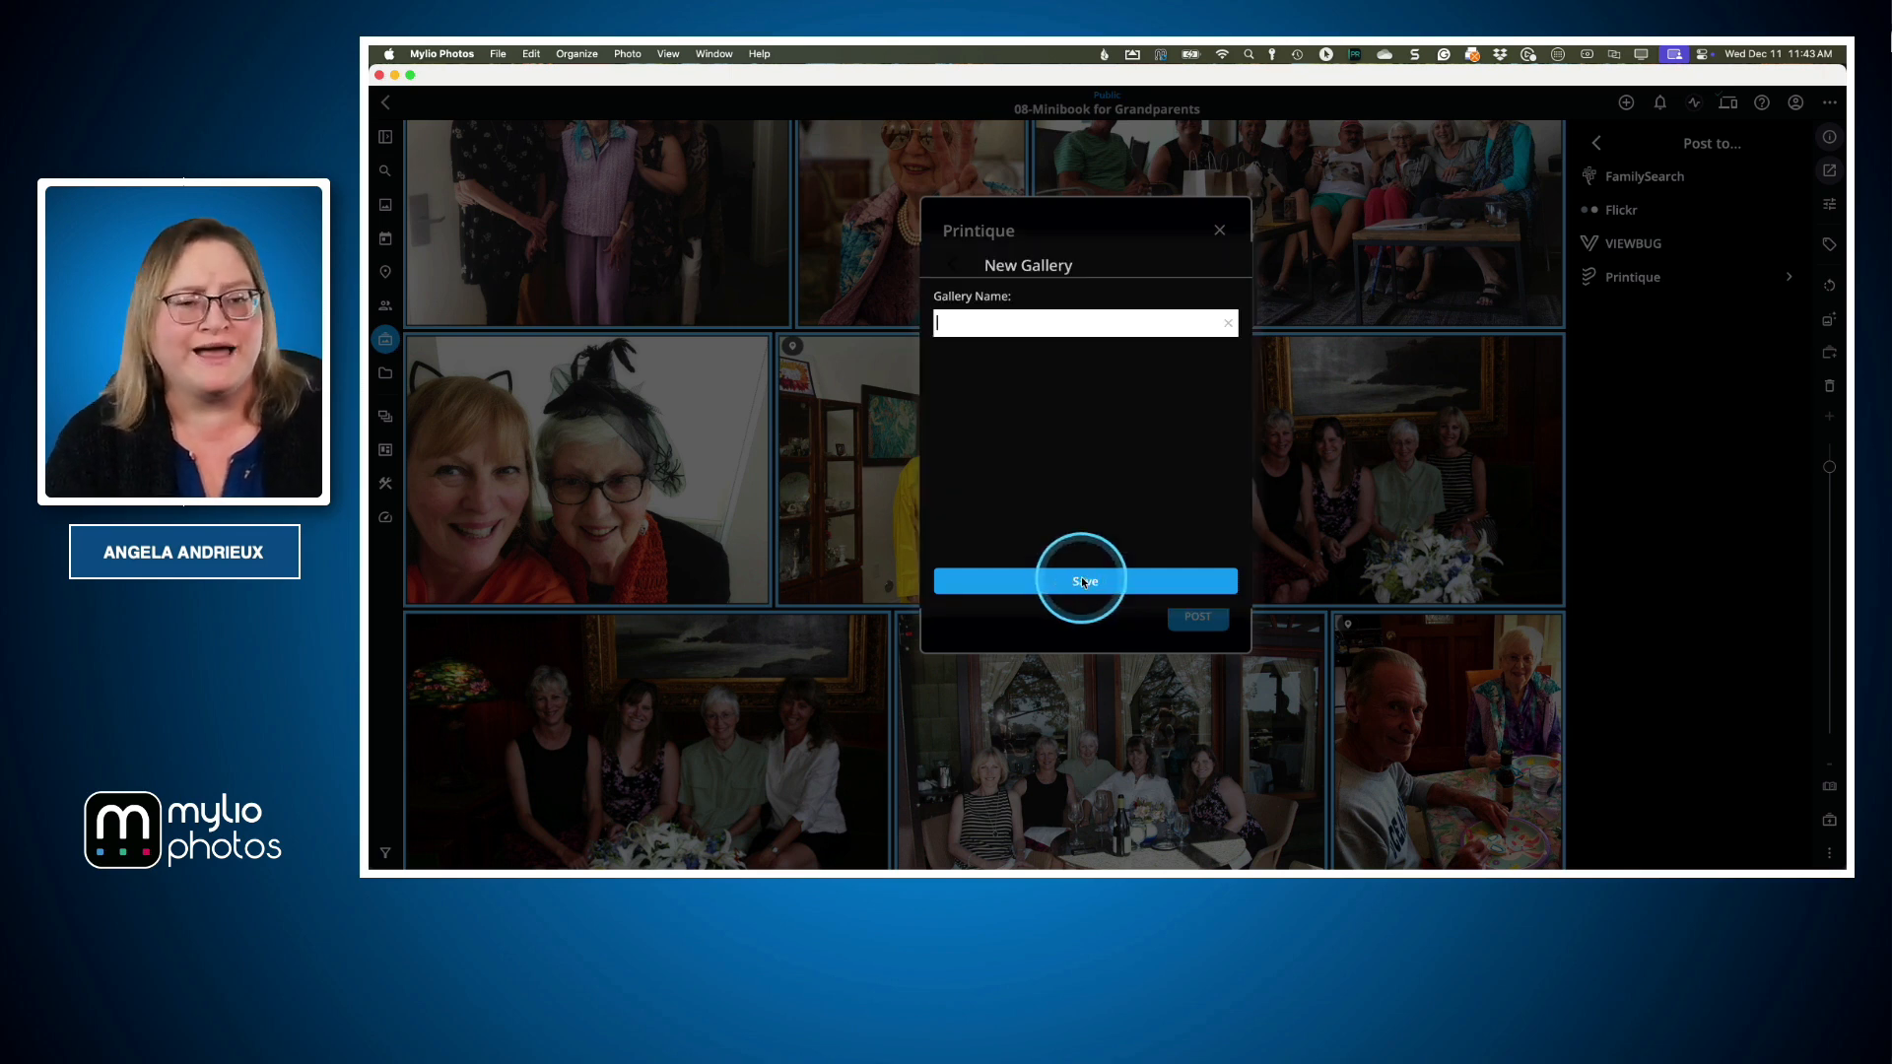
text(Mini)
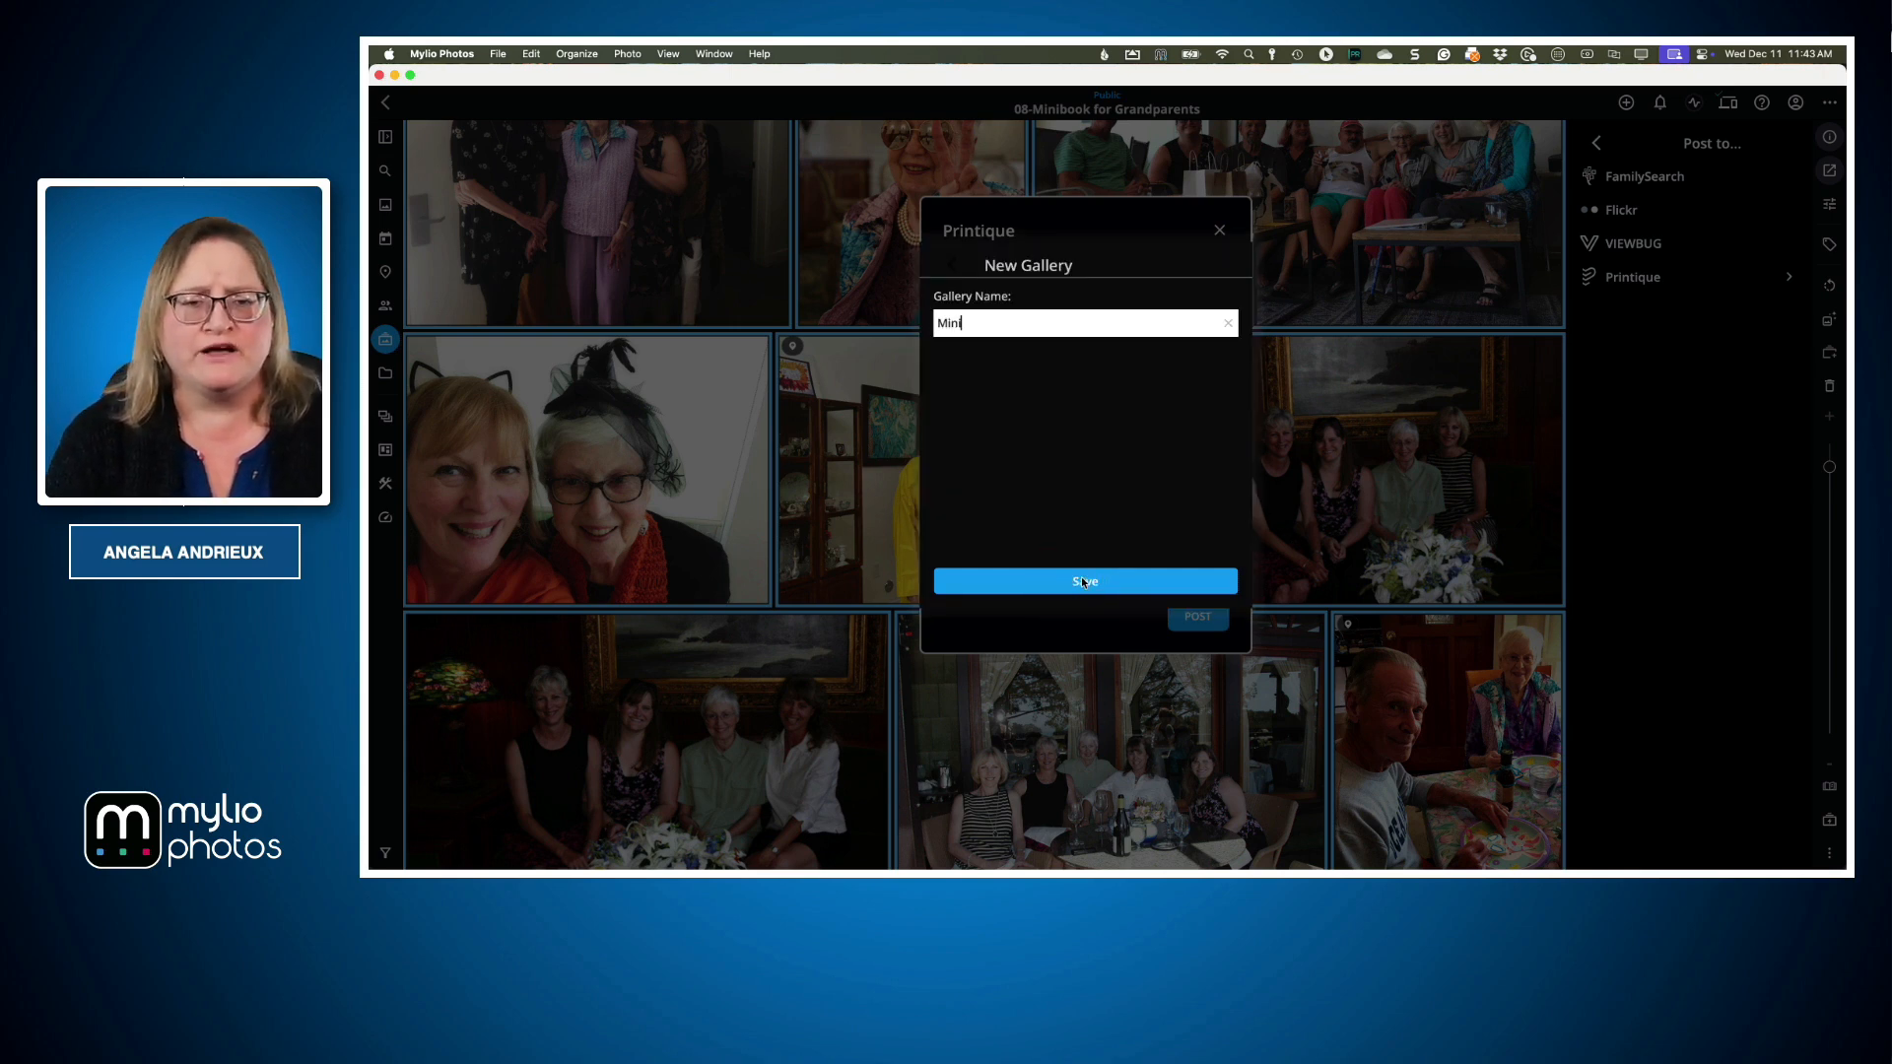
text( Book fro Gra)
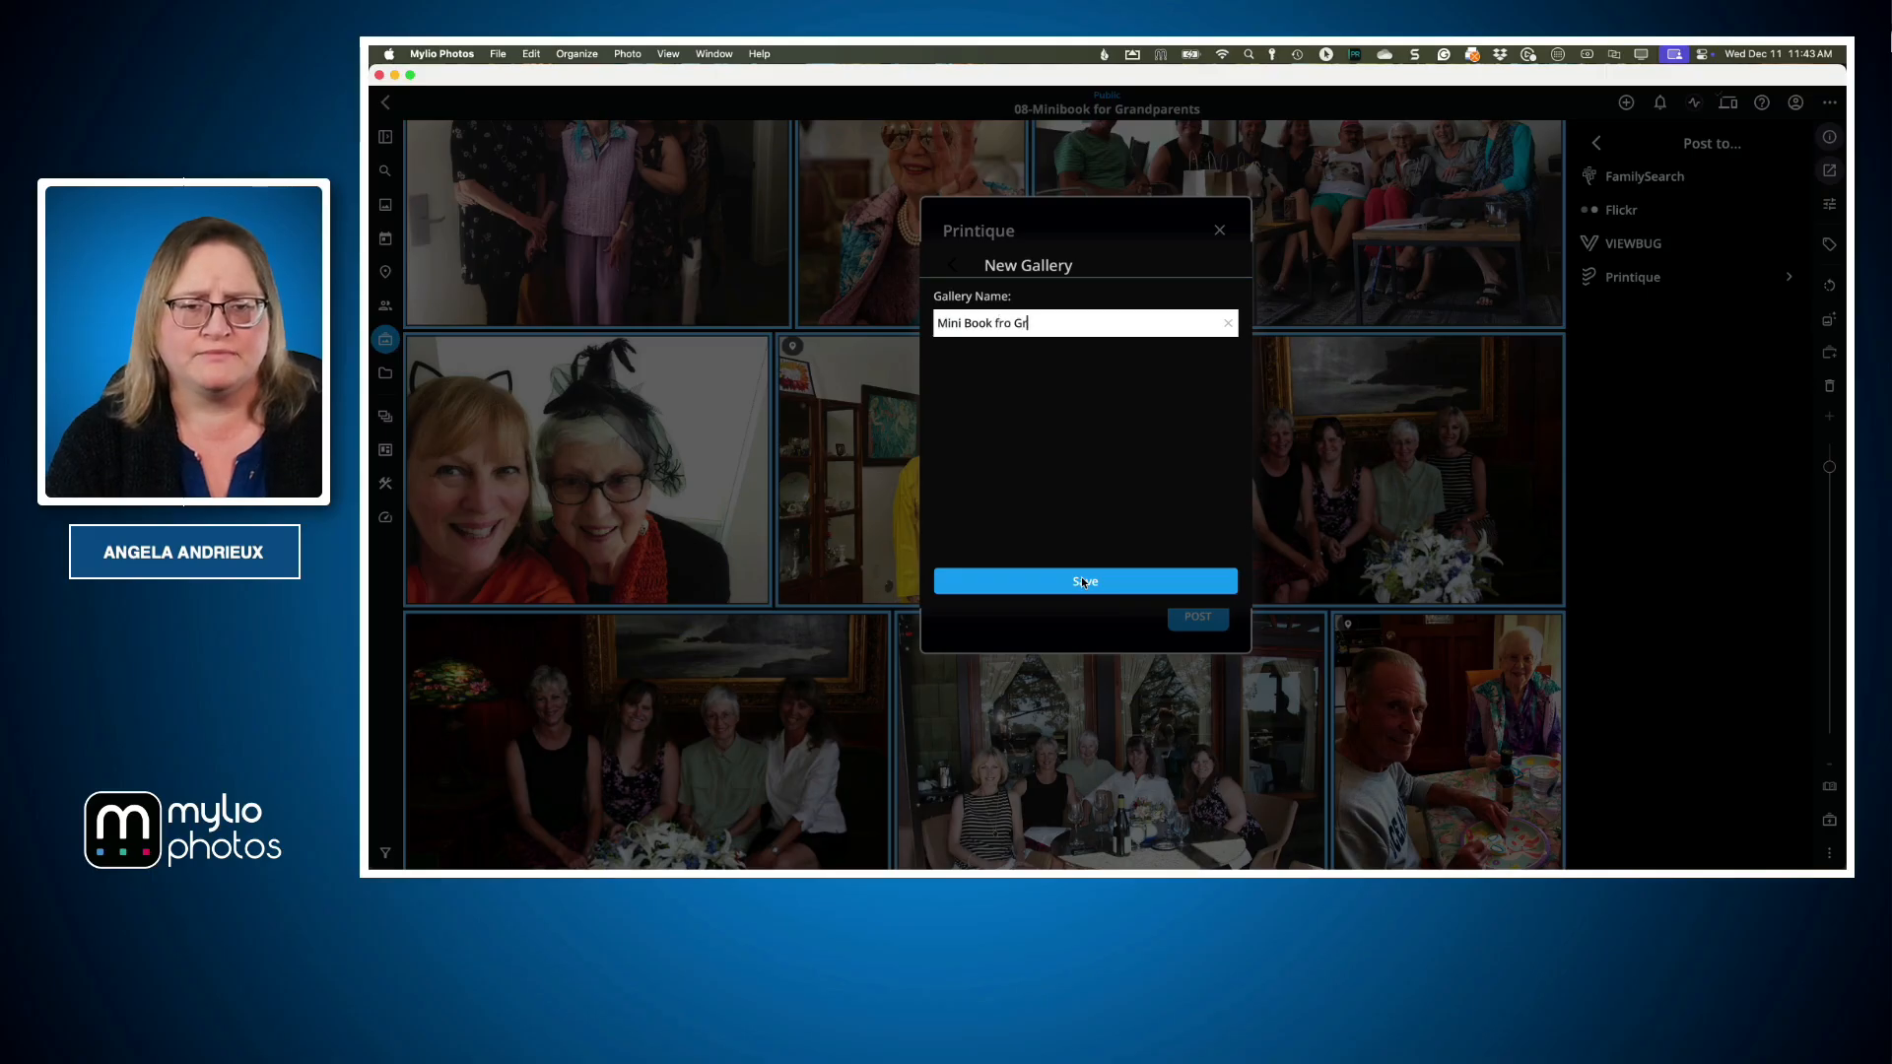
key(BackSpace)
key(BackSpace)
key(BackSpace)
key(BackSpace)
key(BackSpace)
key(BackSpace)
key(BackSpace)
text(for G)
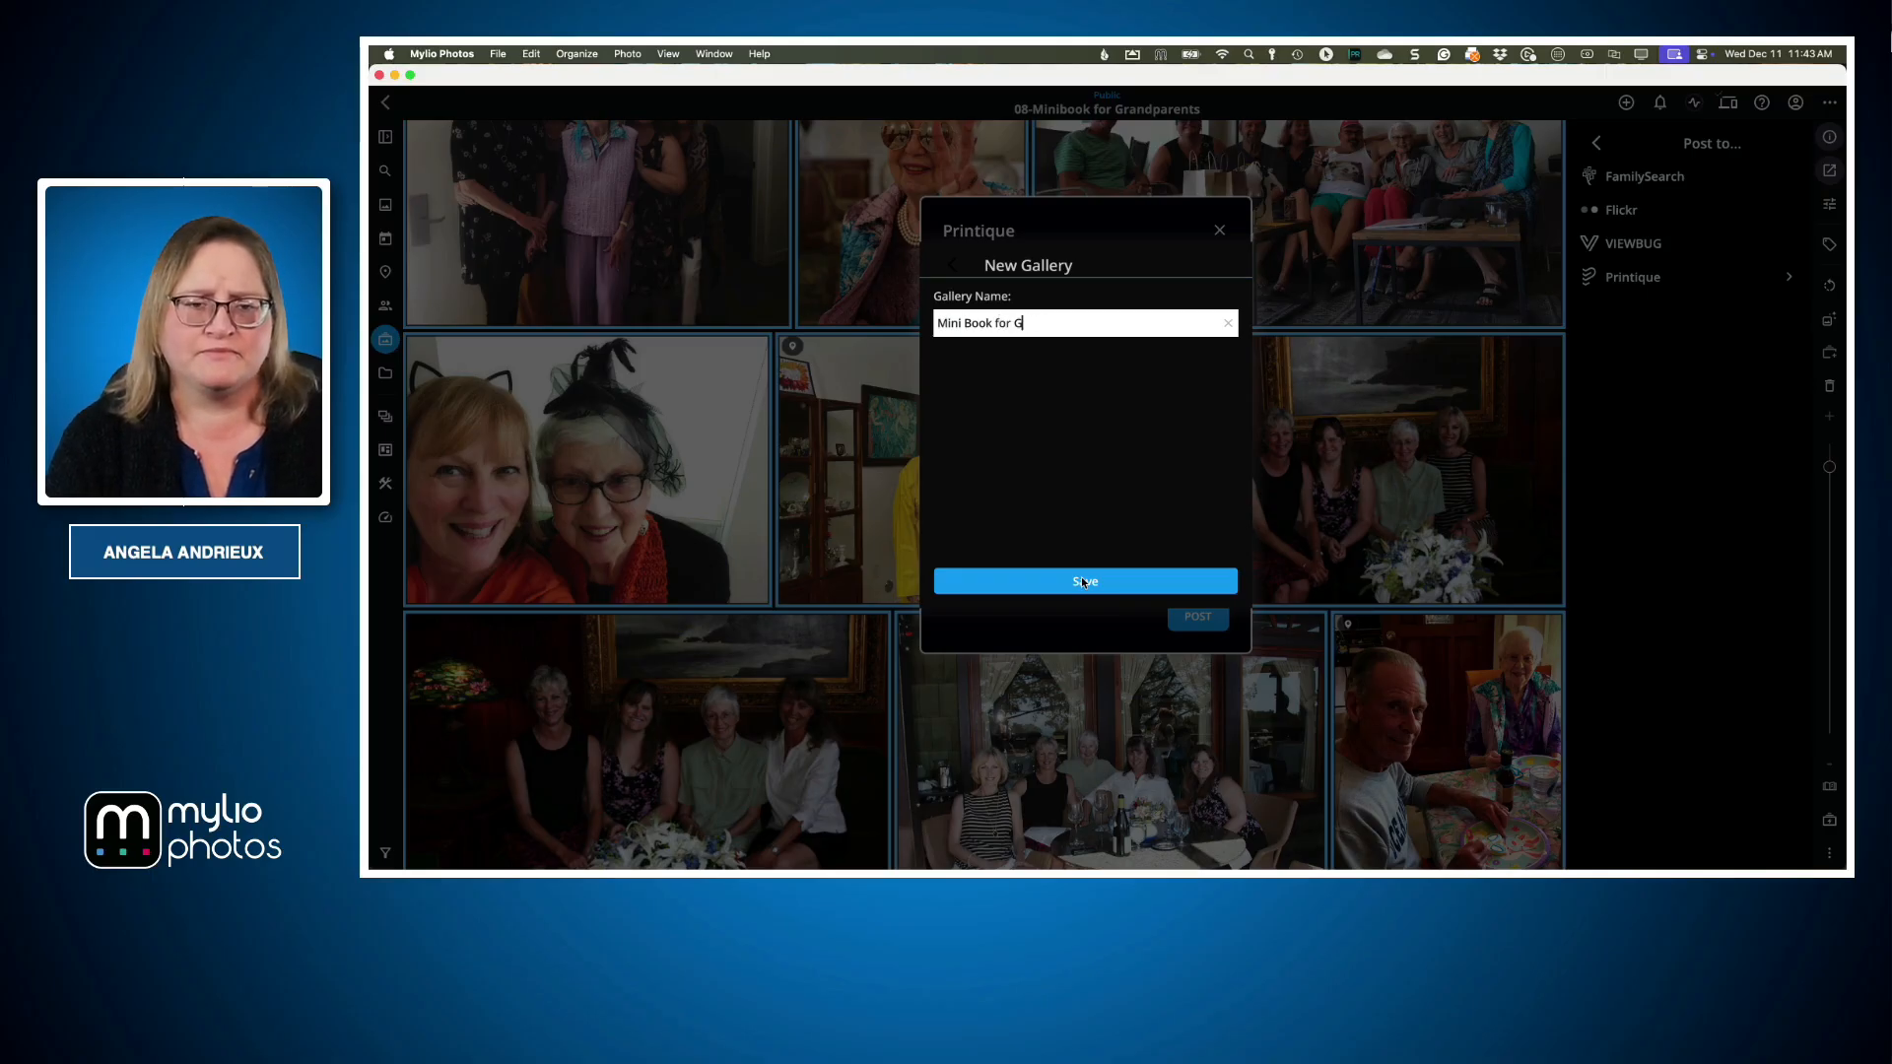
text(randma)
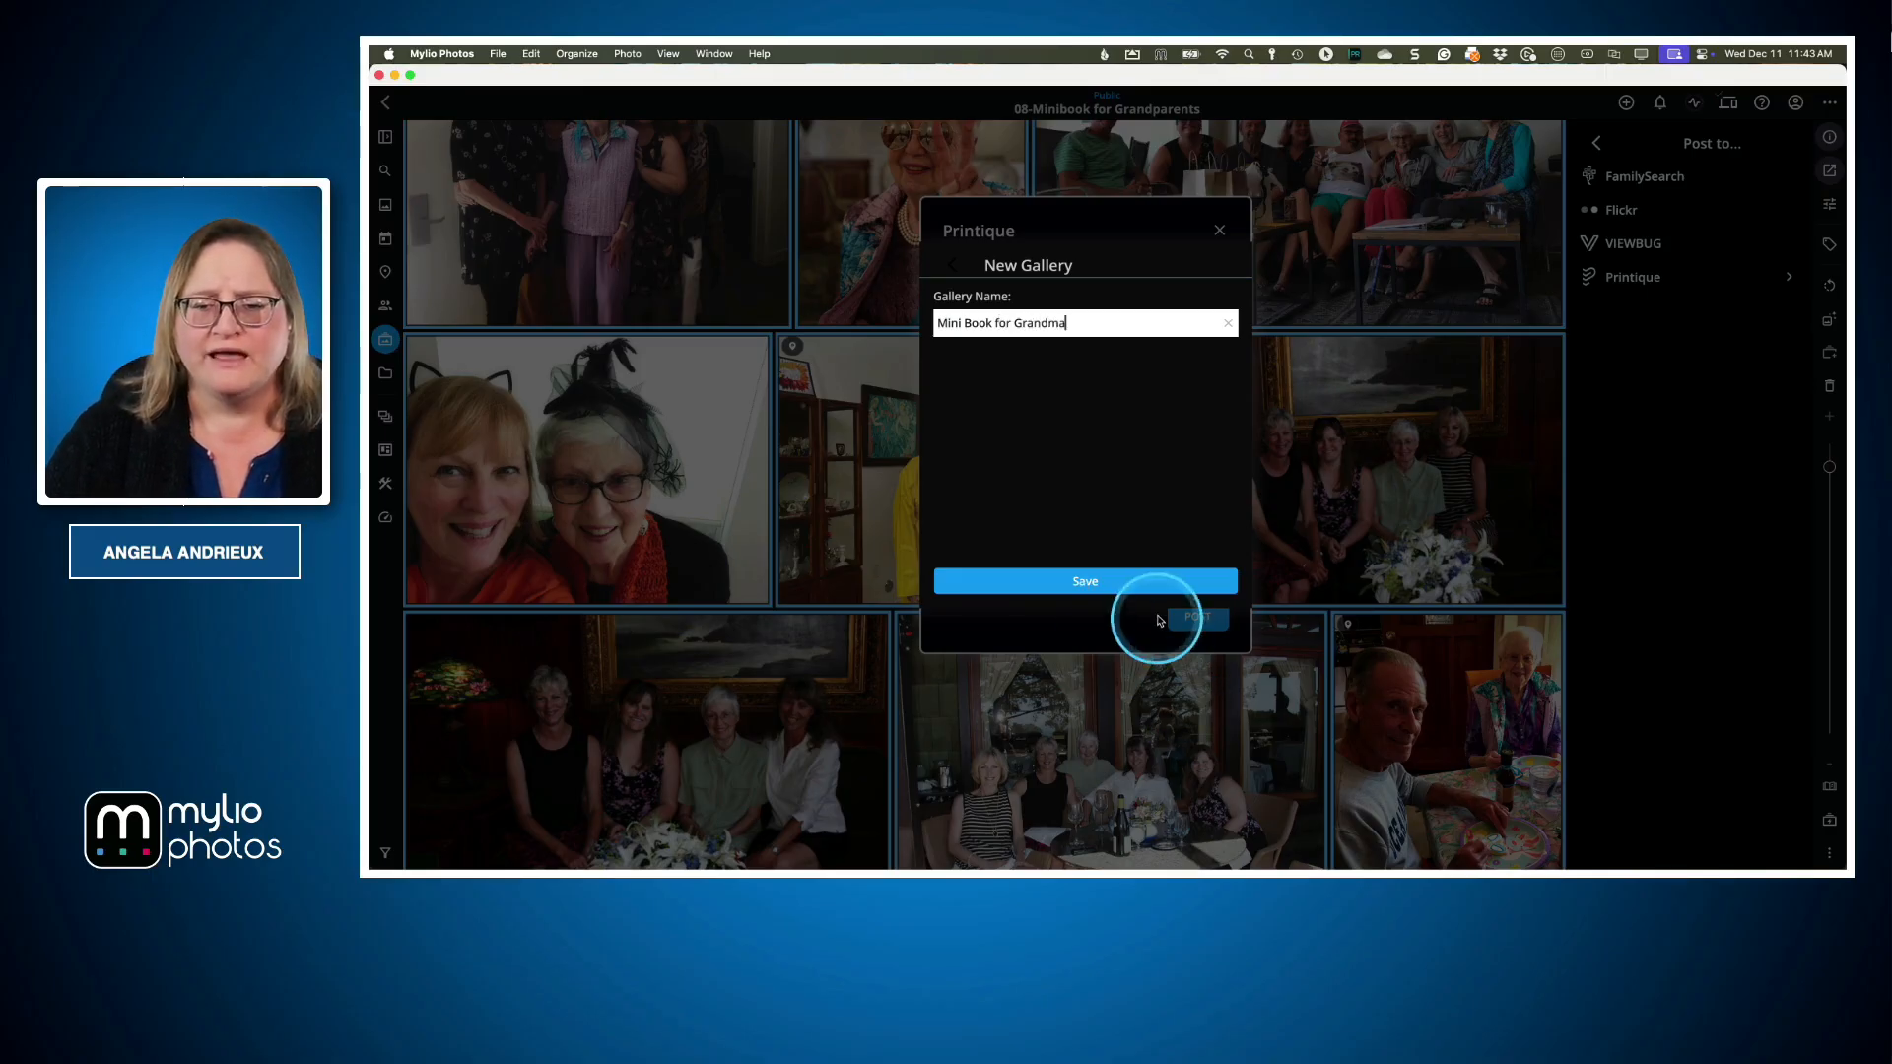
click(1155, 583)
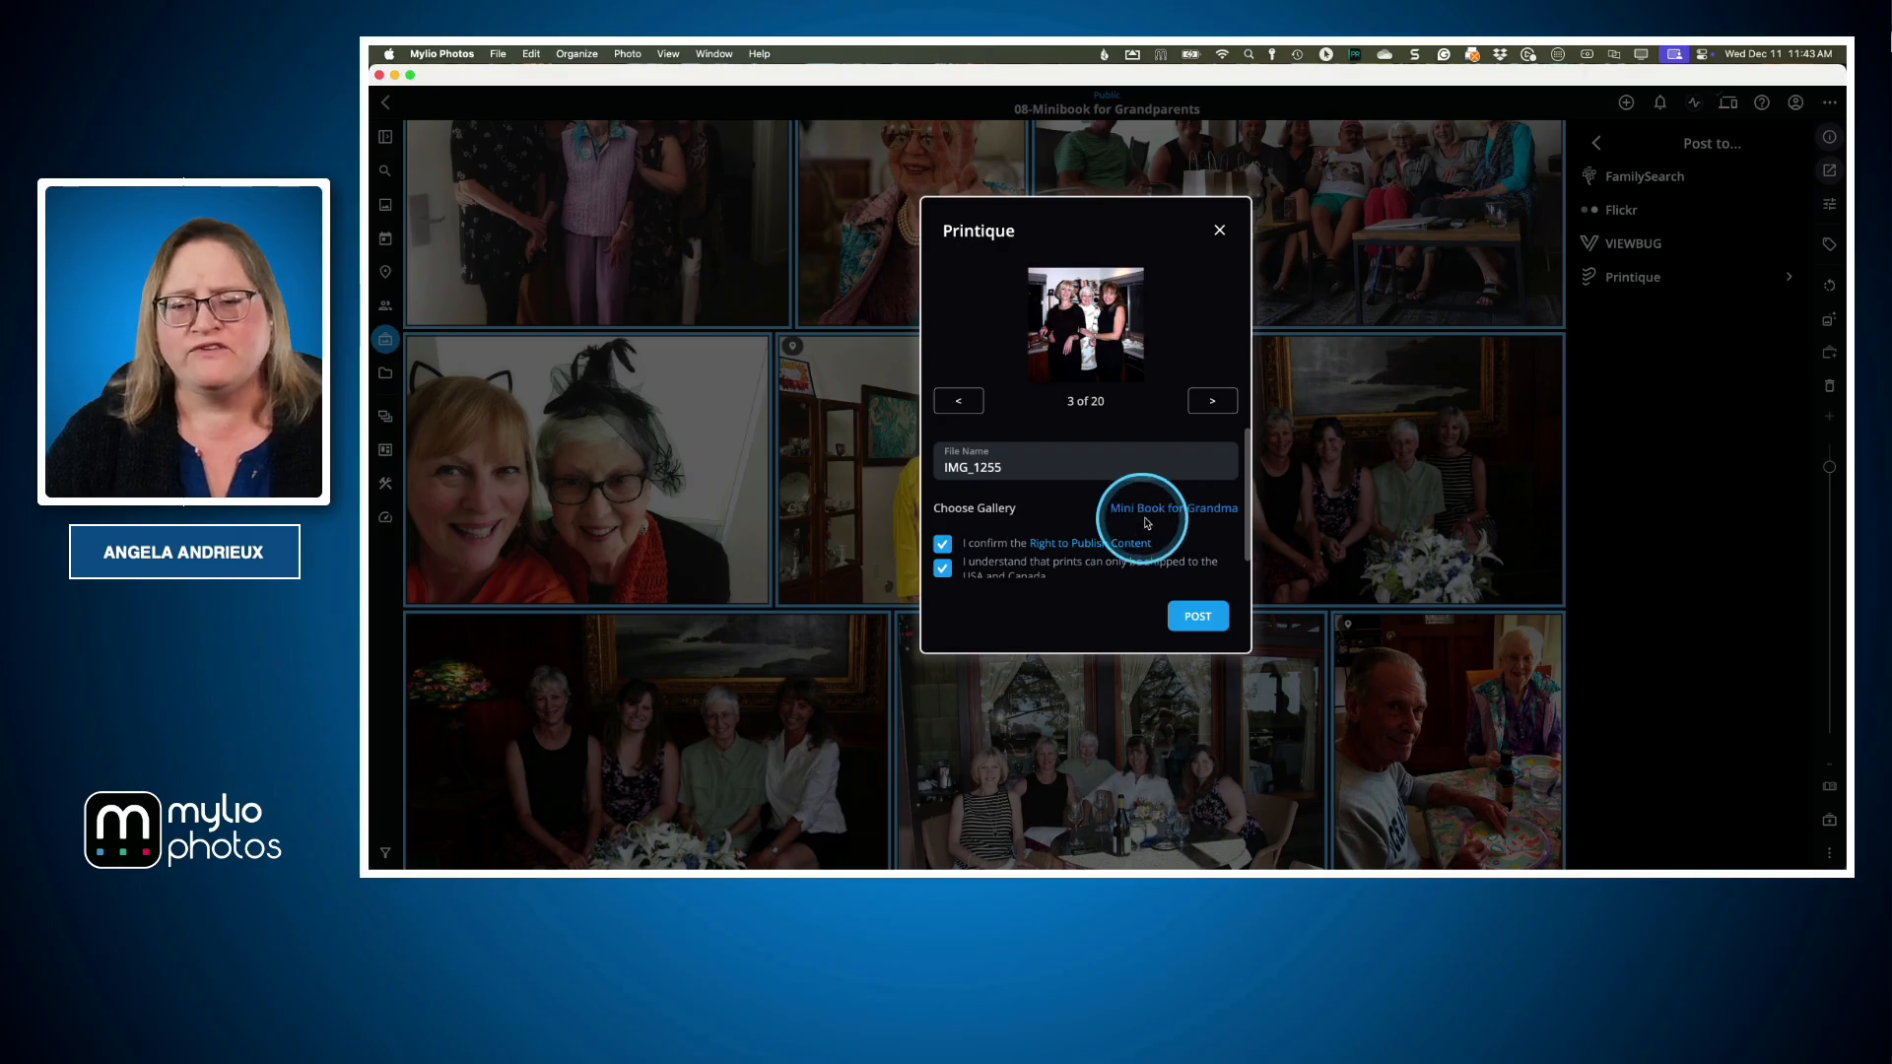
scroll(1148, 505, down, 1)
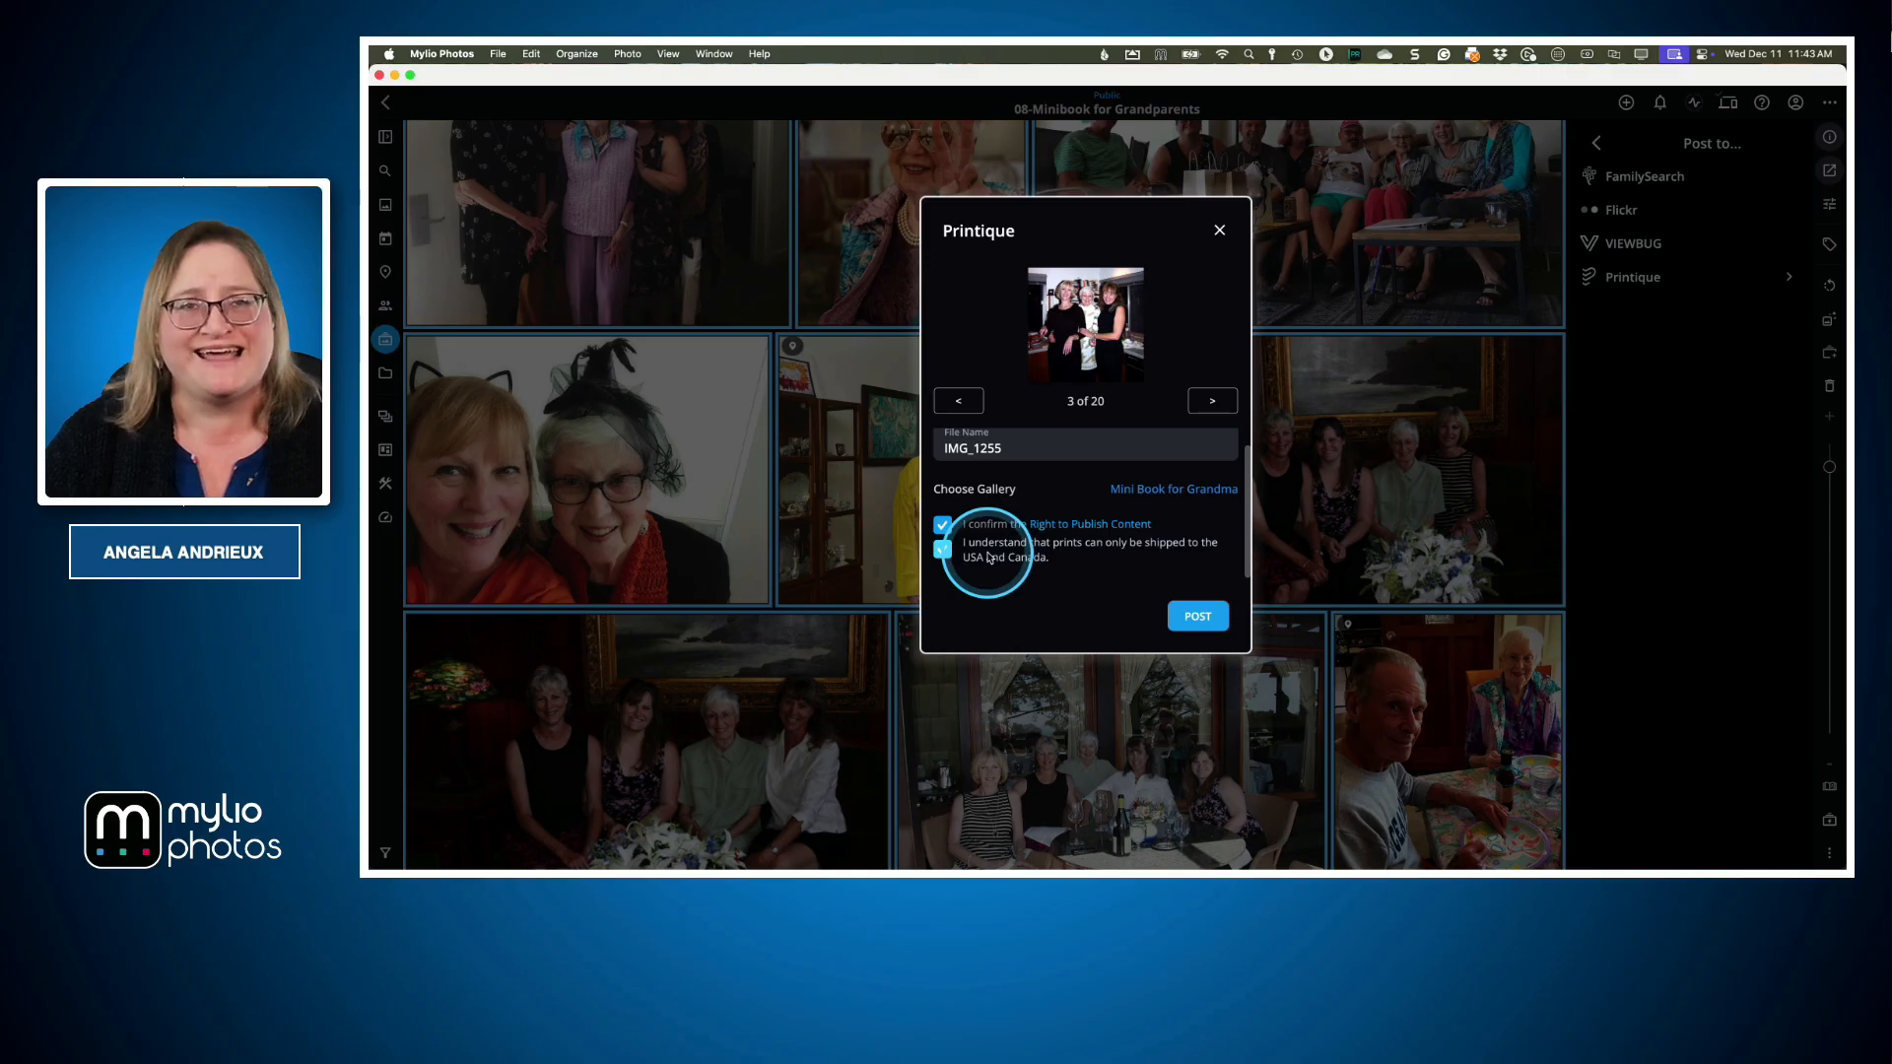
click(1201, 619)
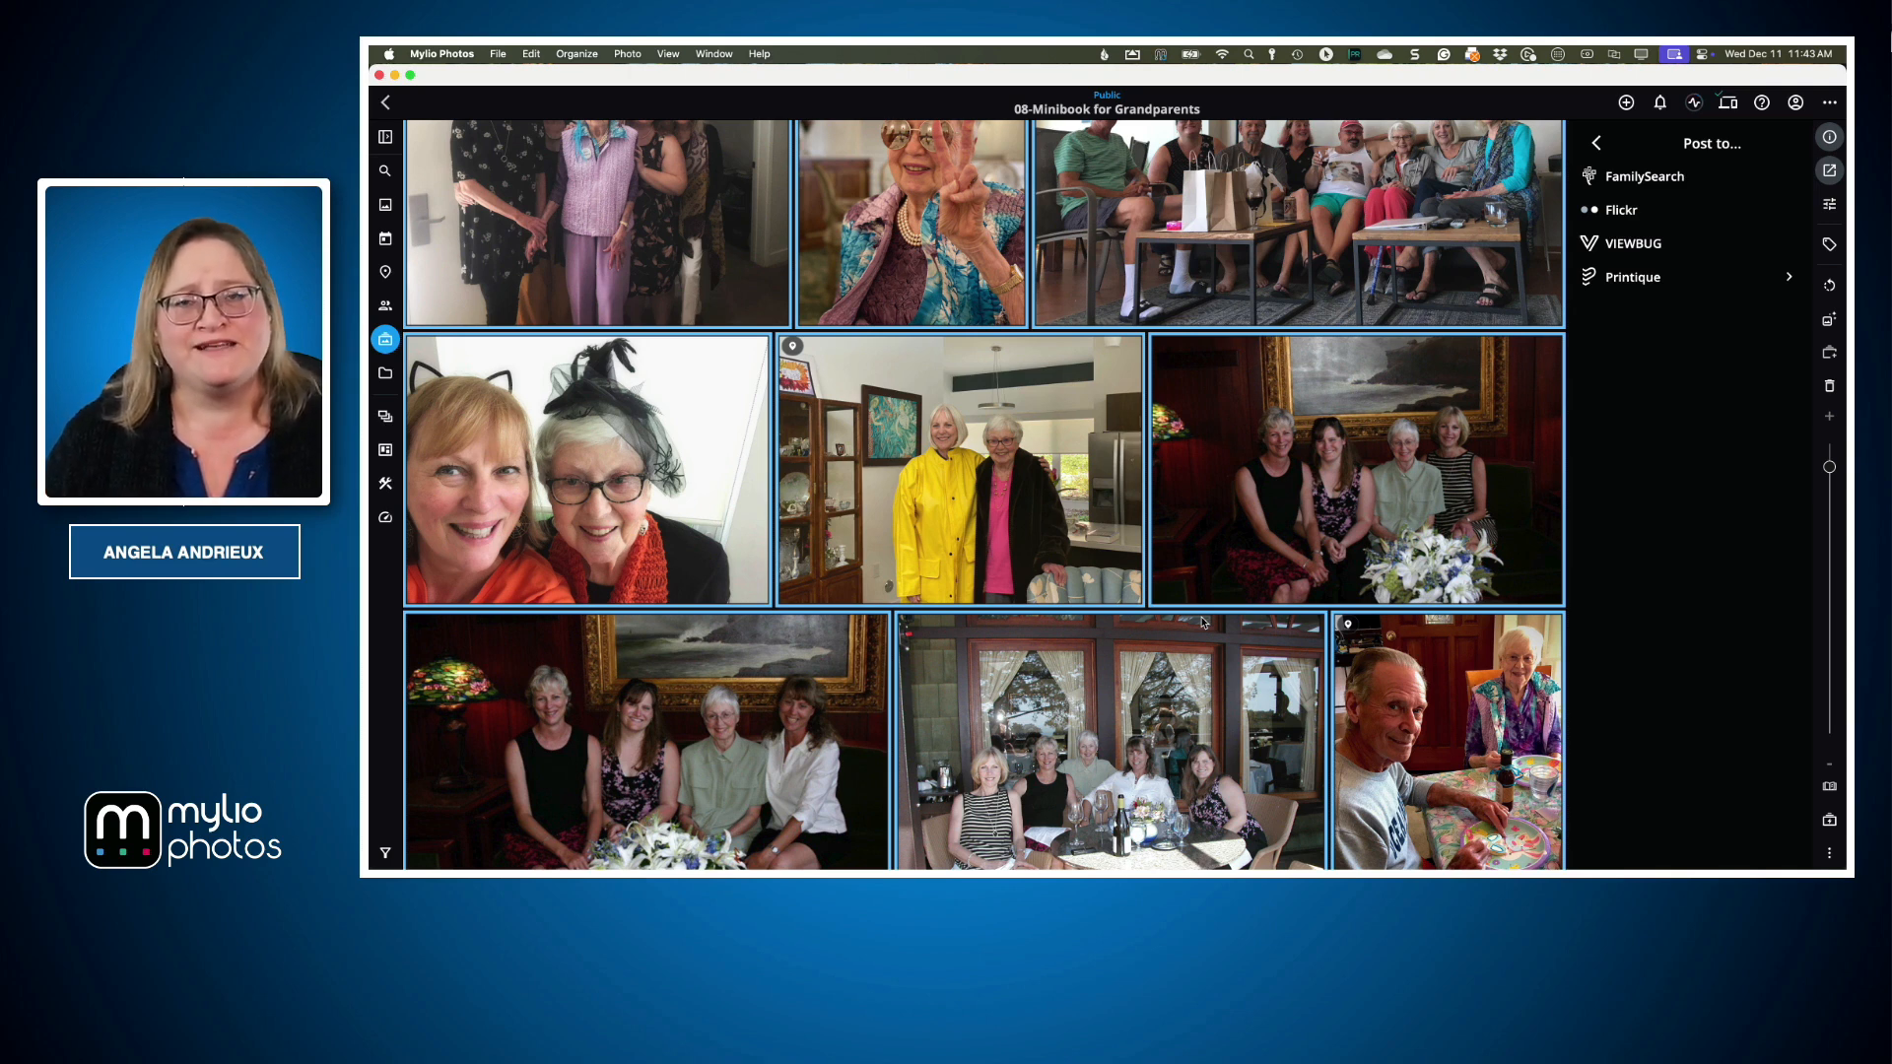
Switch to Keynote, advance to the "Create a Custom Calendar" slide, and switch to the Printique website in Safari
key(super+Tab)
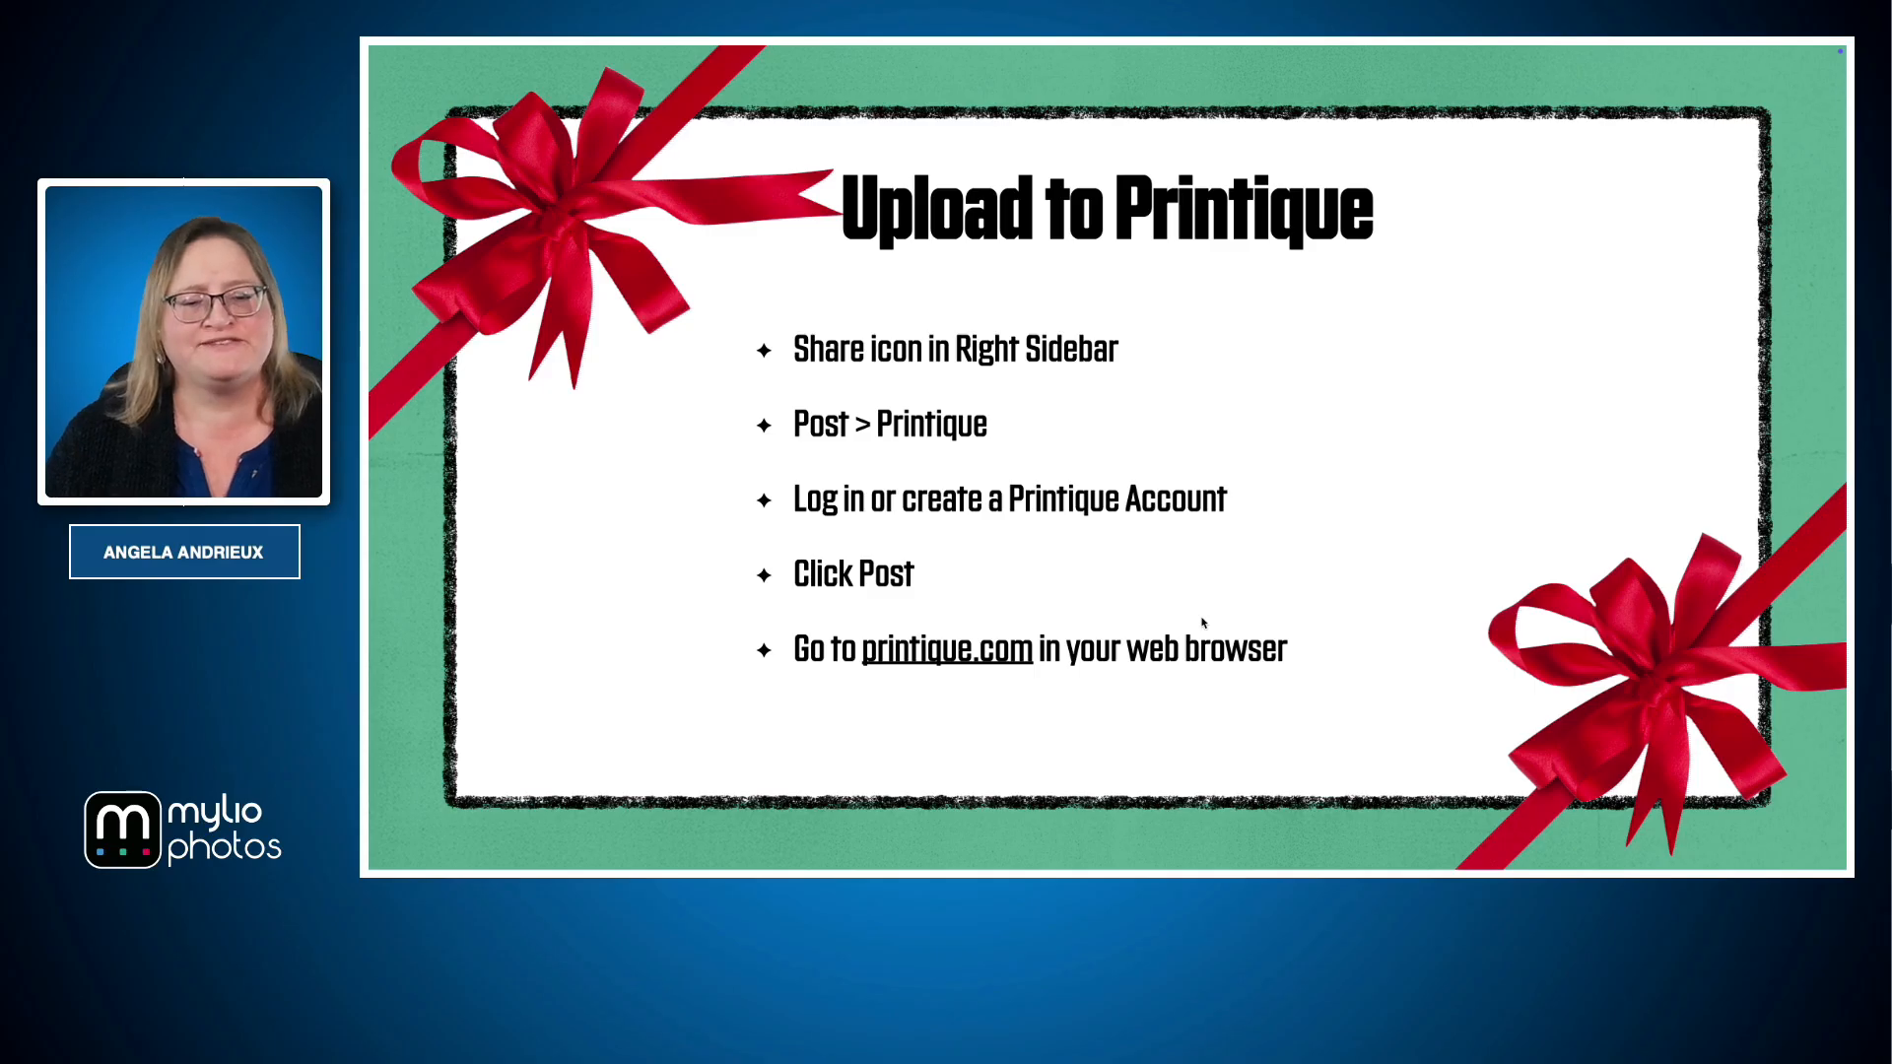
key(Right)
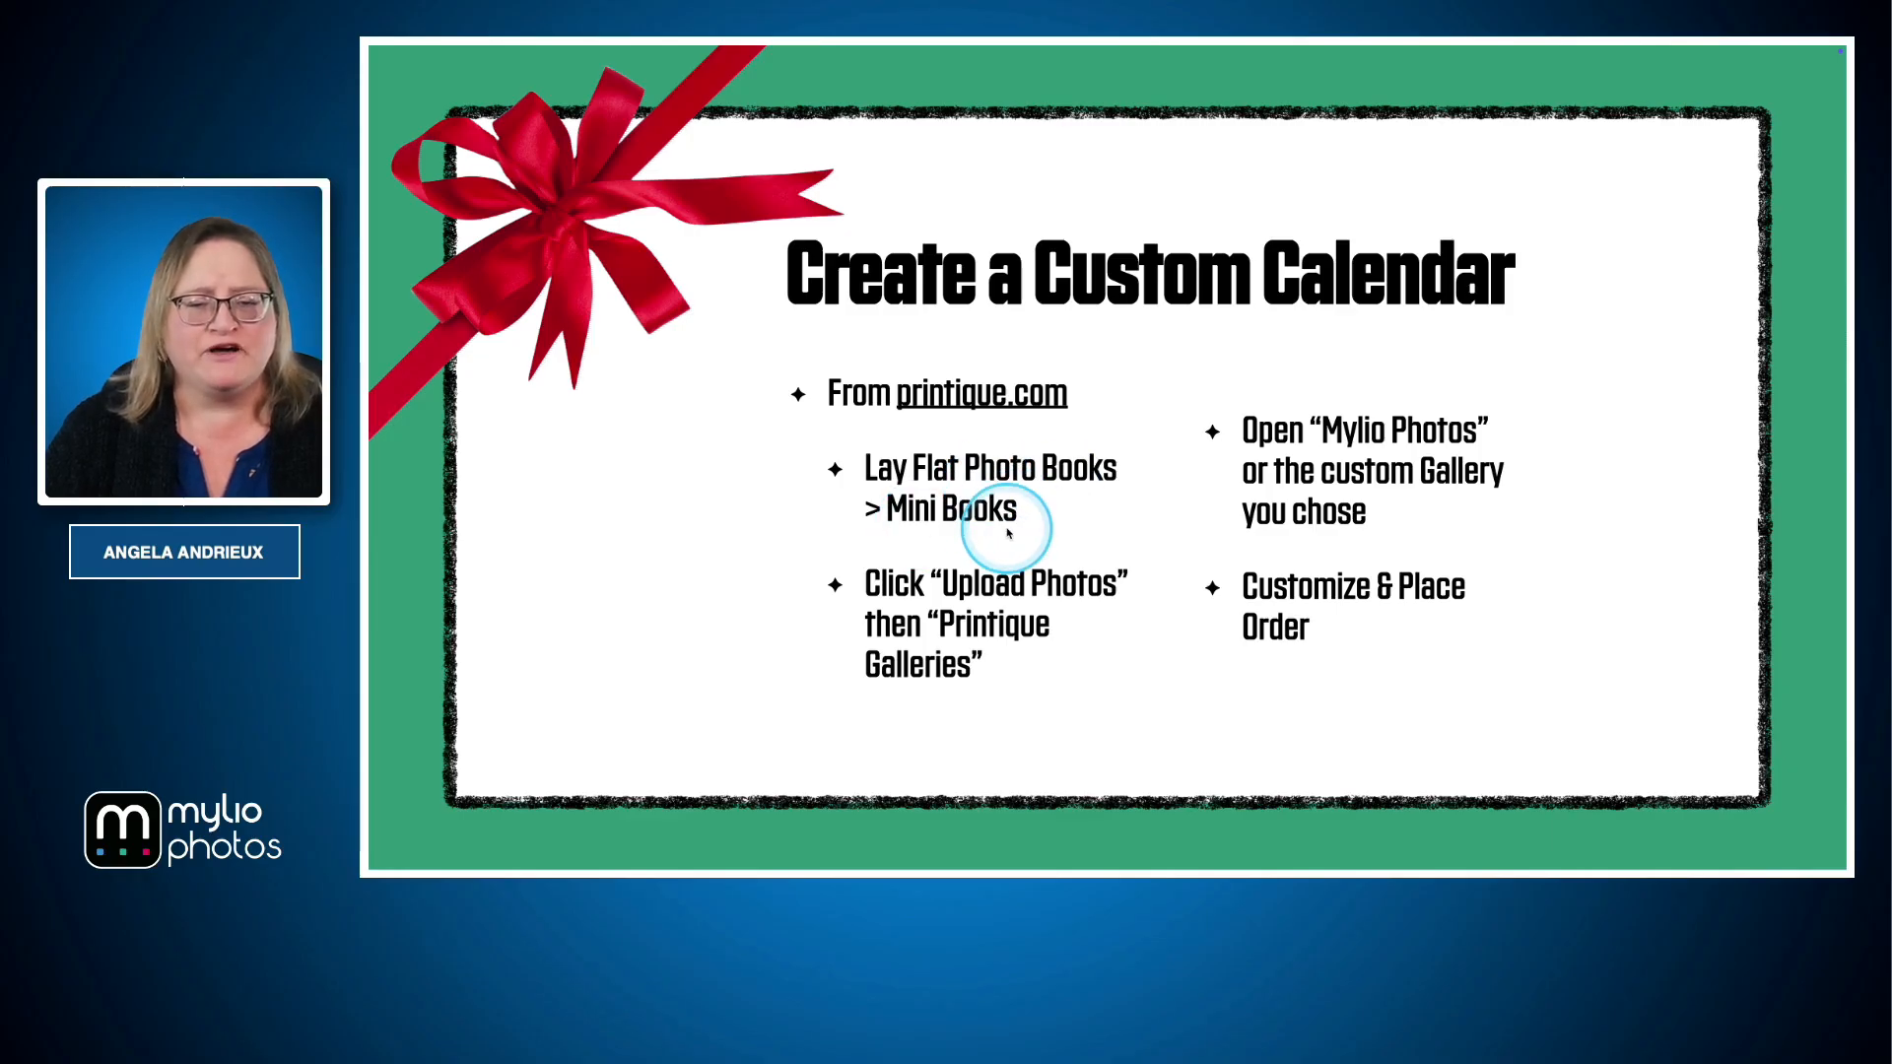
key(super+Tab)
key(super+Tab)
key(super+Tab)
key(super+Tab)
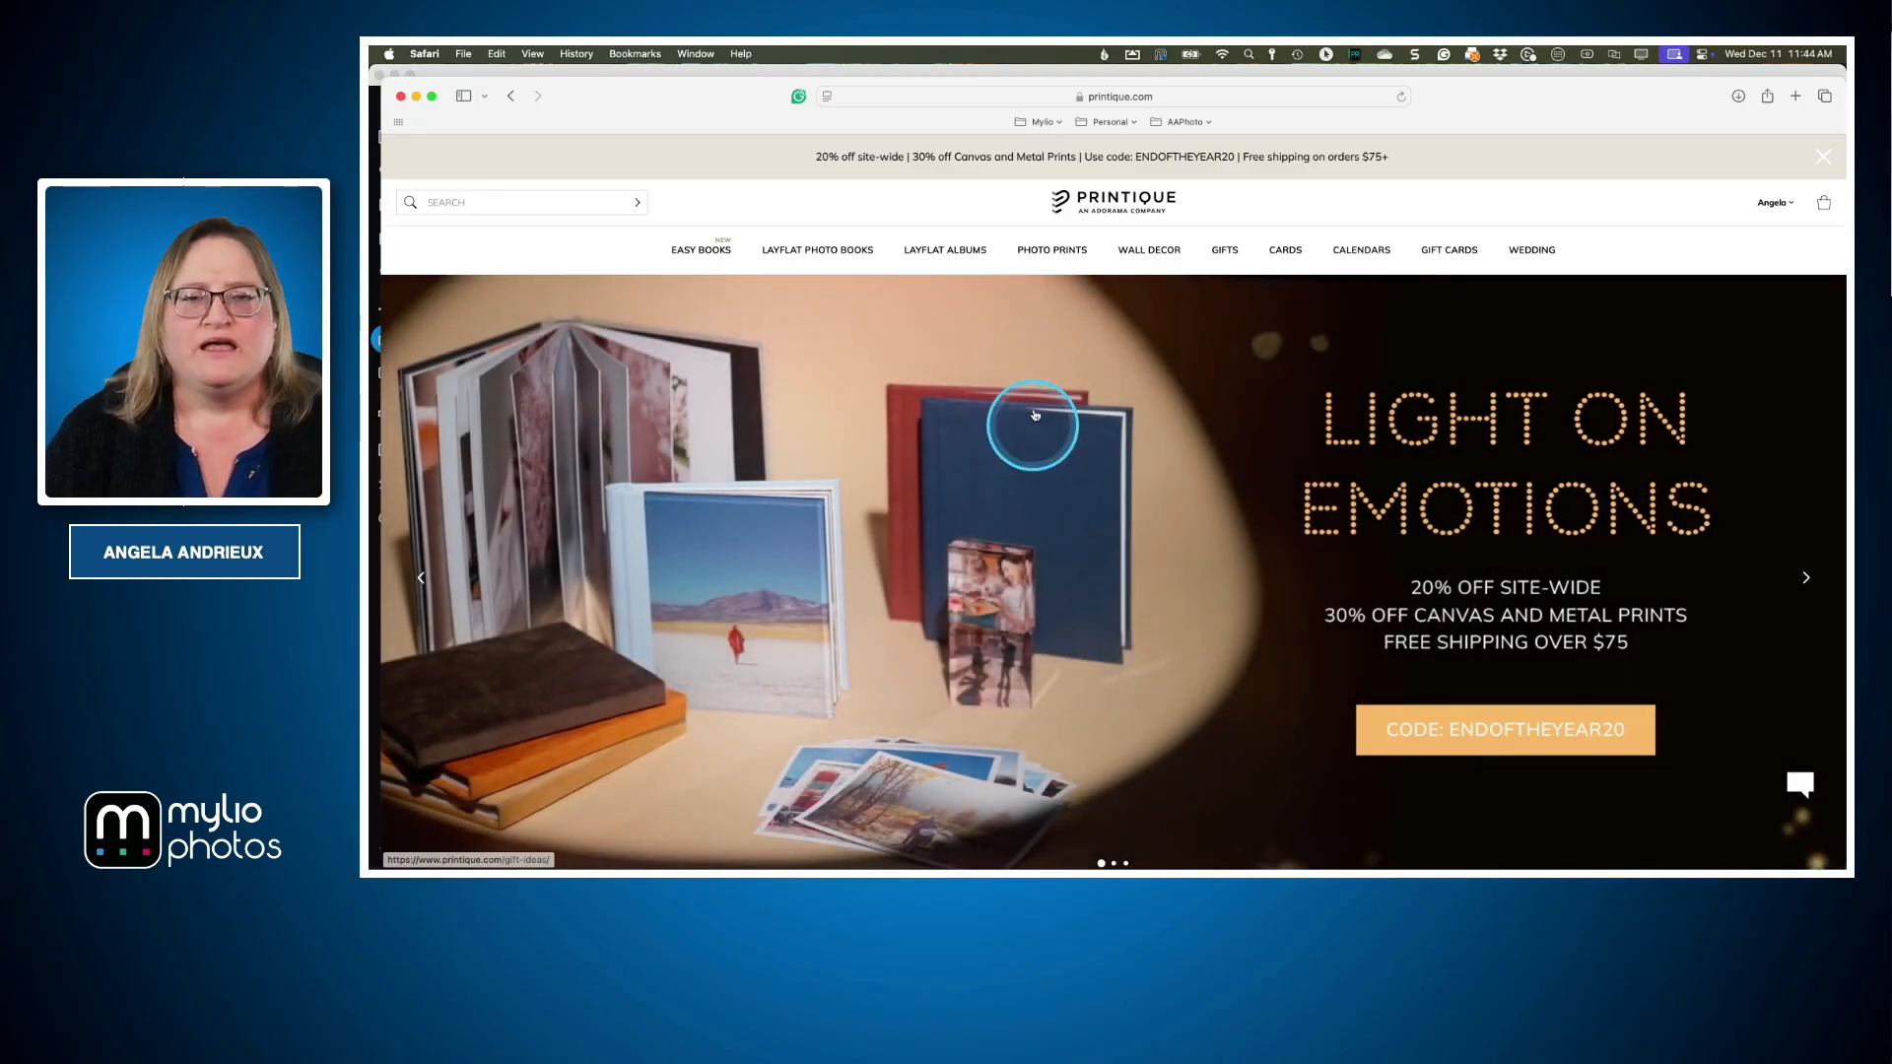
Open the Mini Books product among the layflat photo books and start creating a square 4 x 4 in book with 20 pages
mouse_move(938, 256)
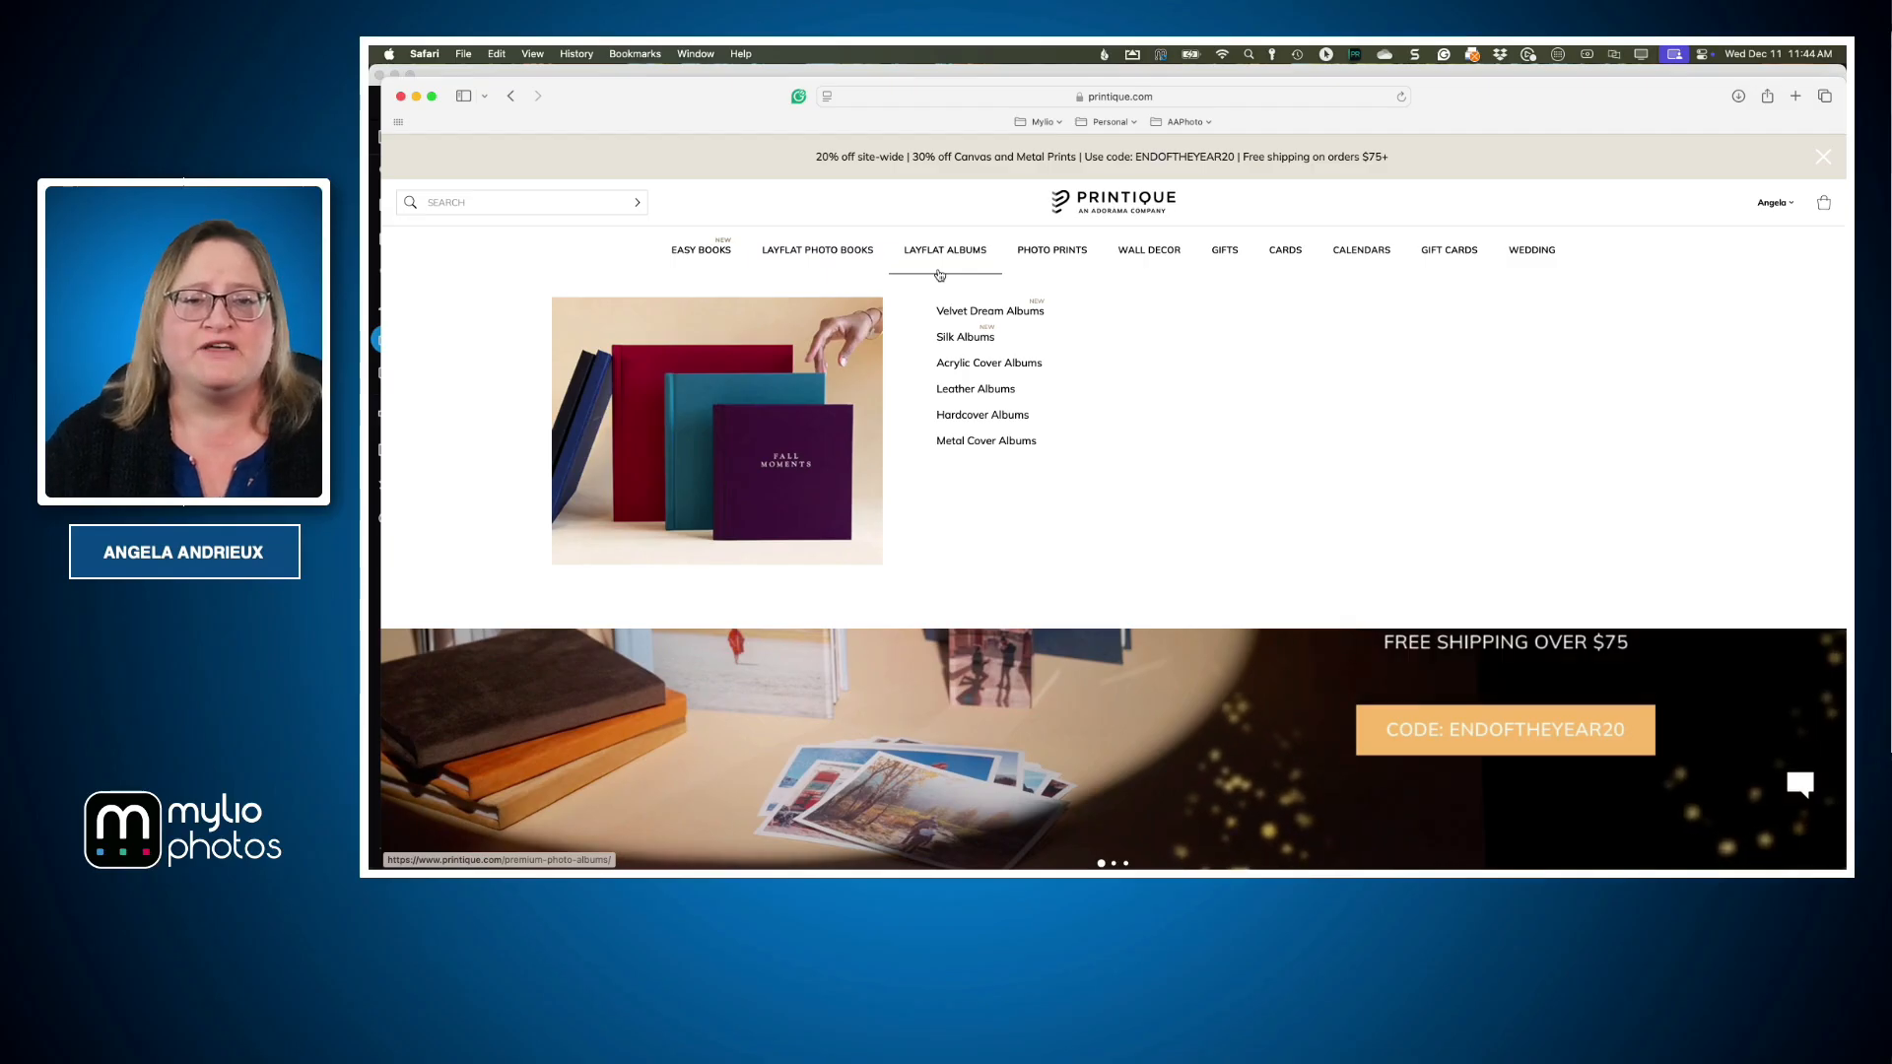
click(844, 261)
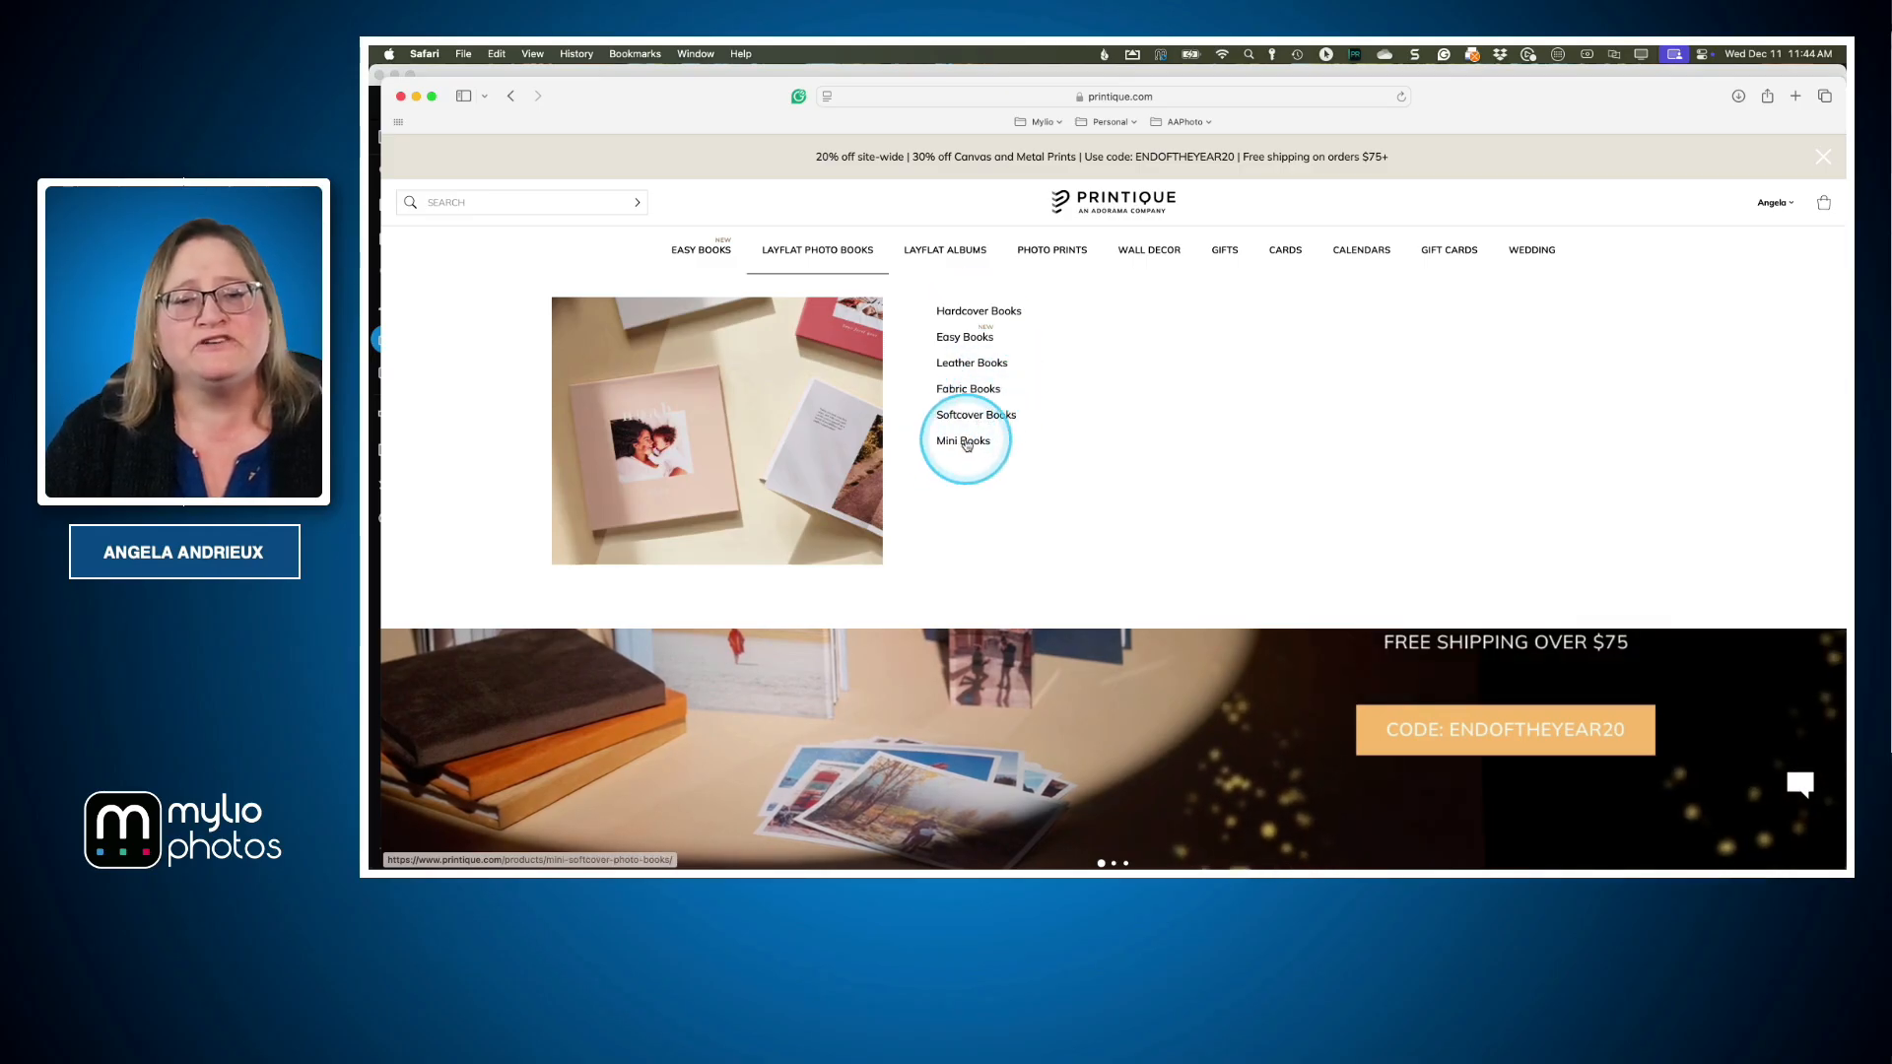
click(965, 442)
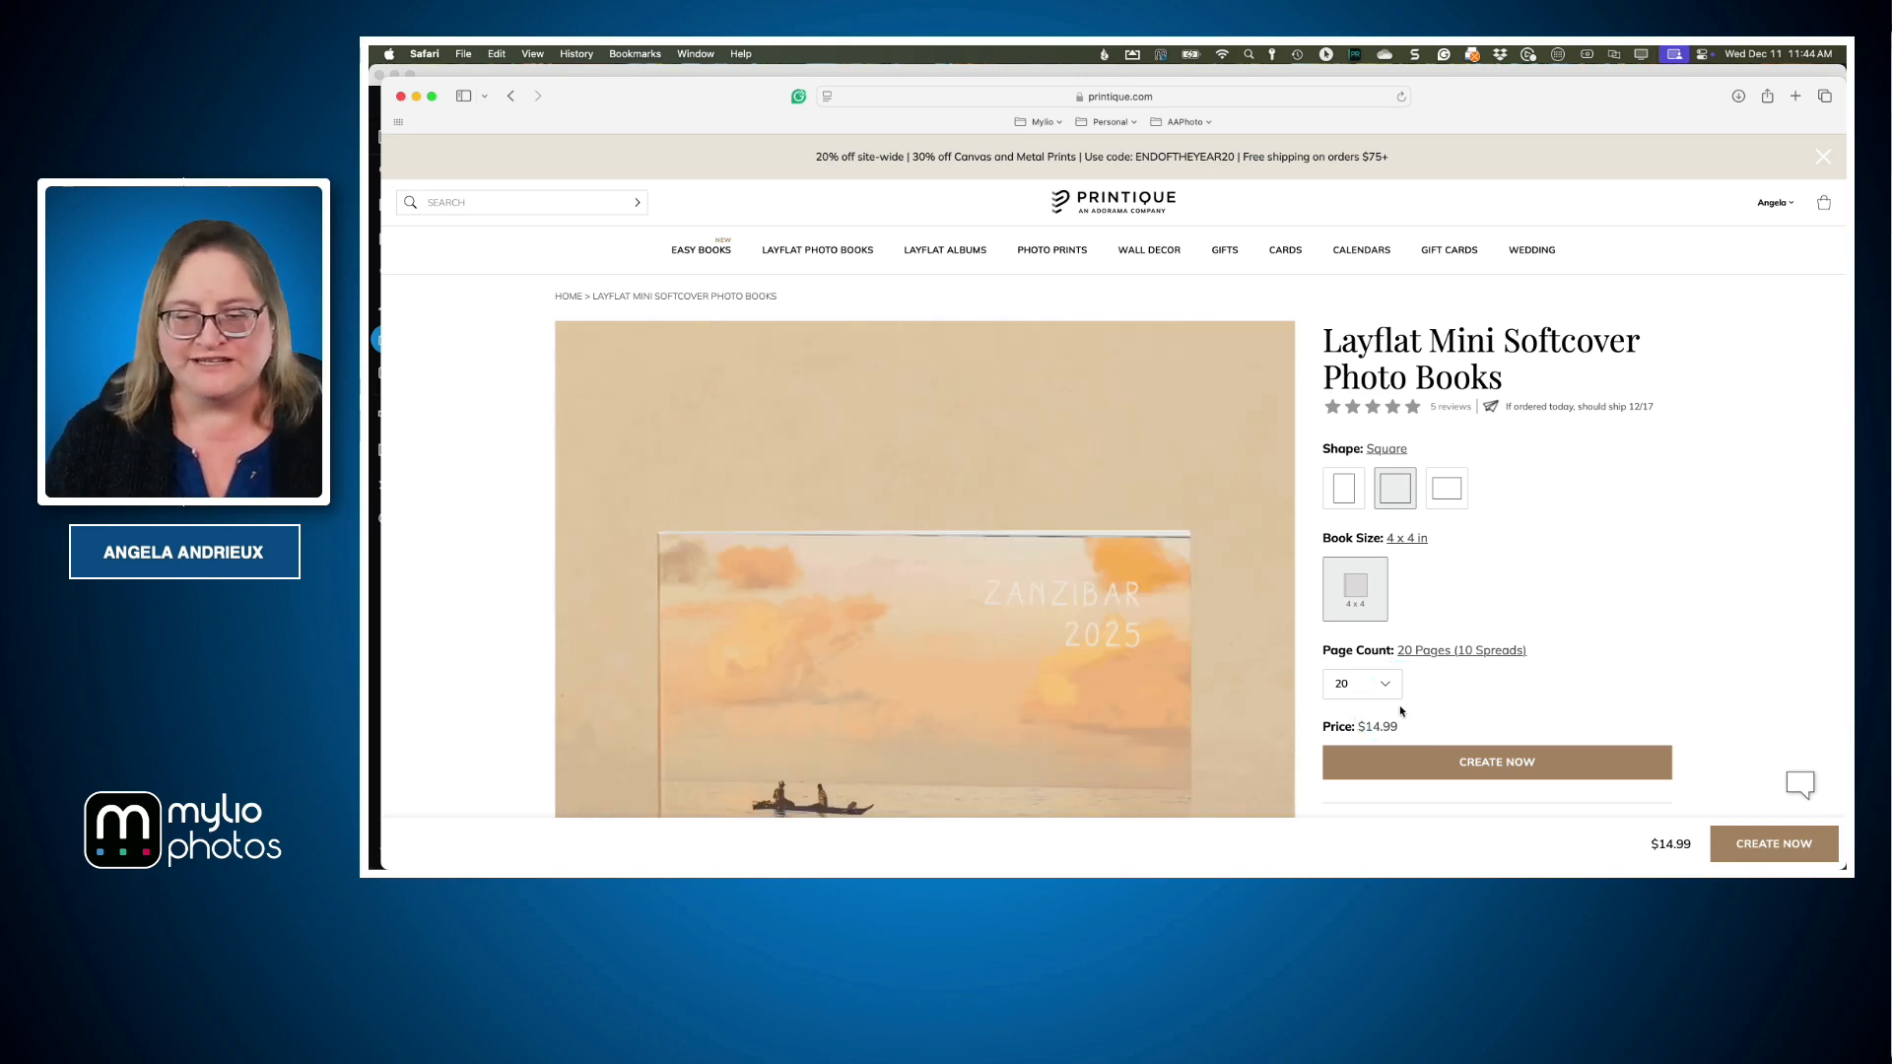
scroll(1495, 441, down, 2)
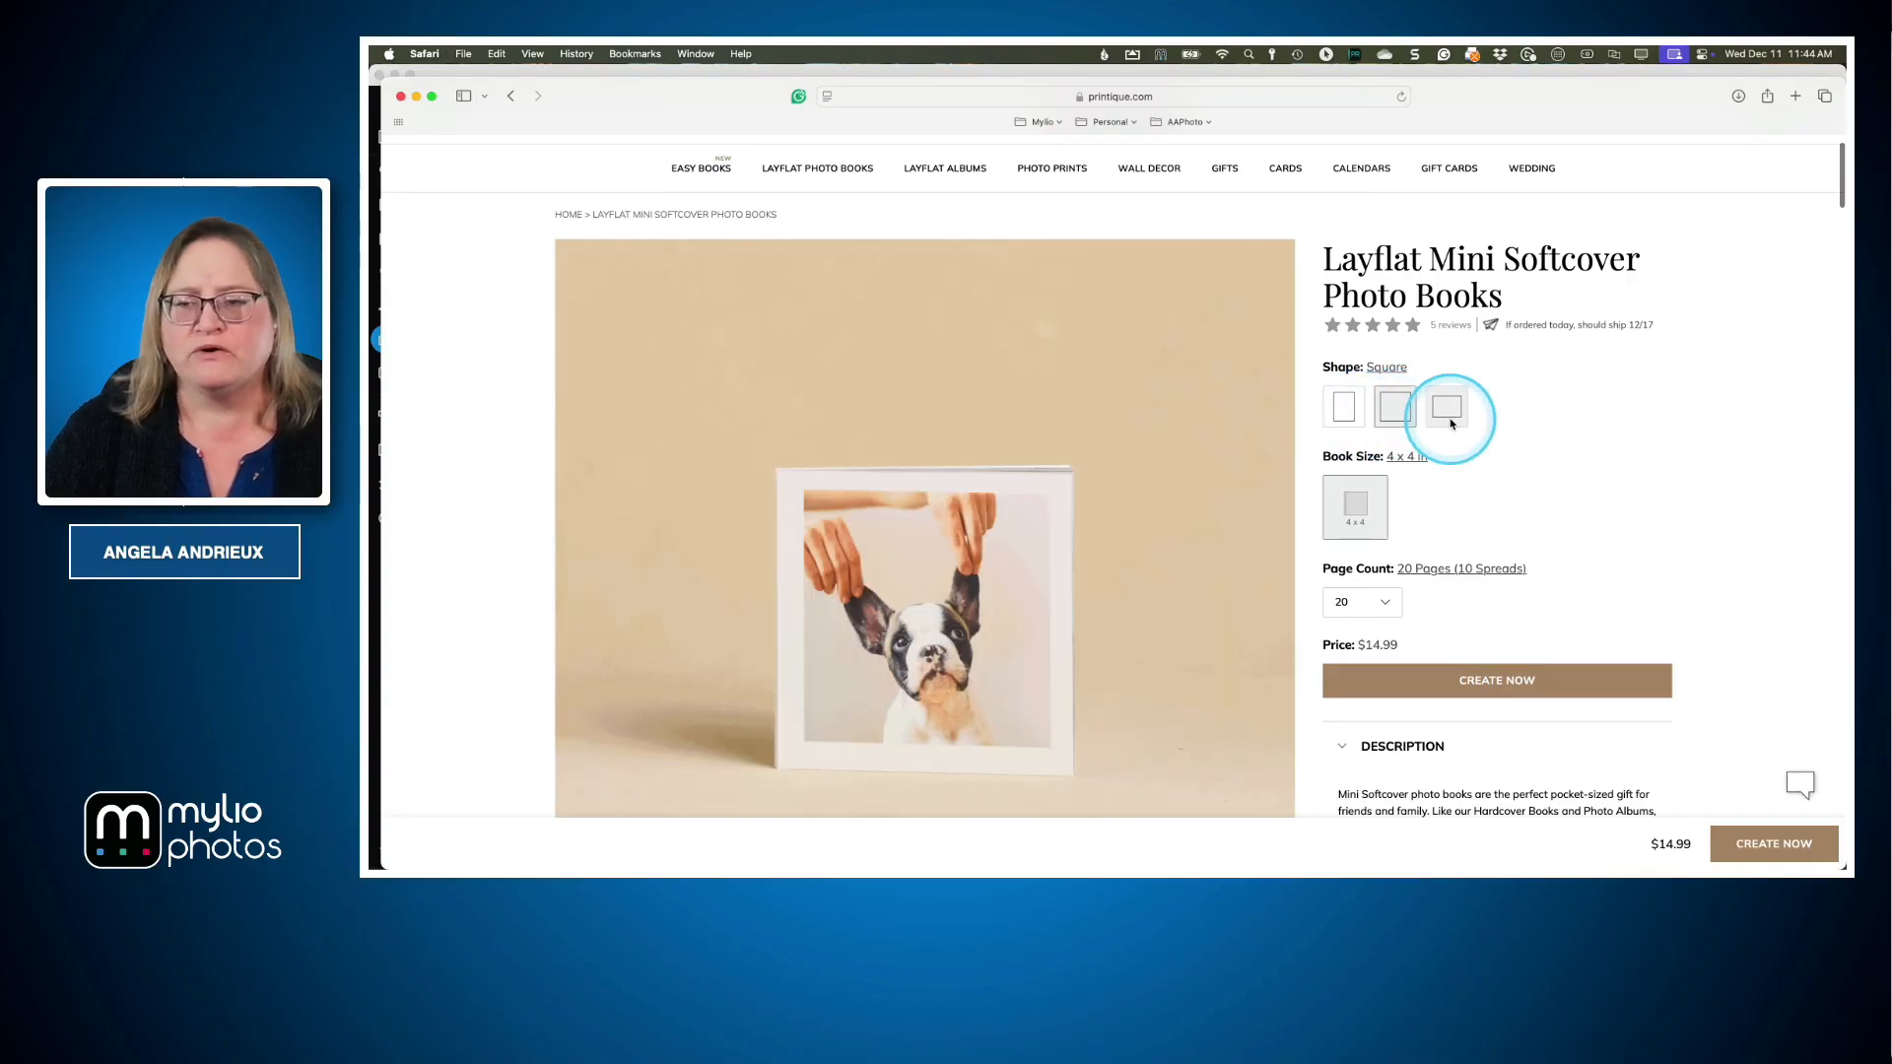
scroll(1493, 504, down, 3)
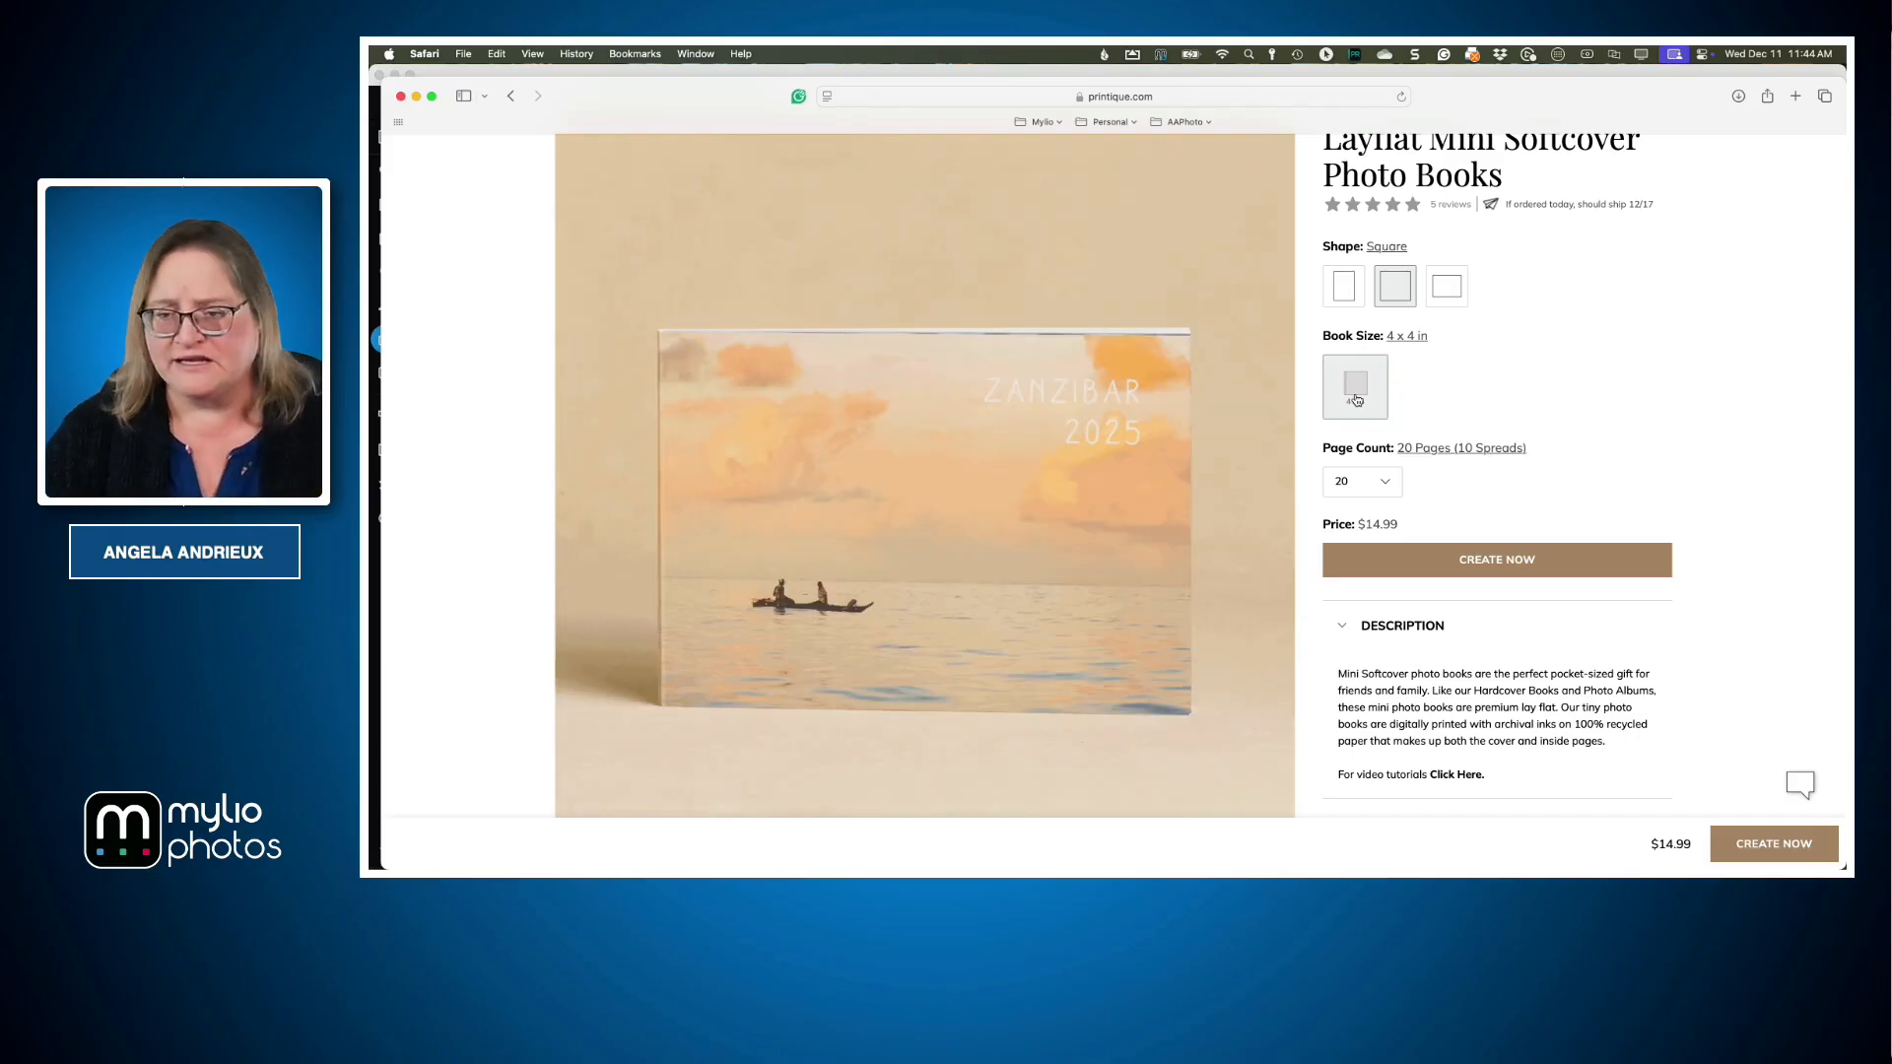
click(1348, 482)
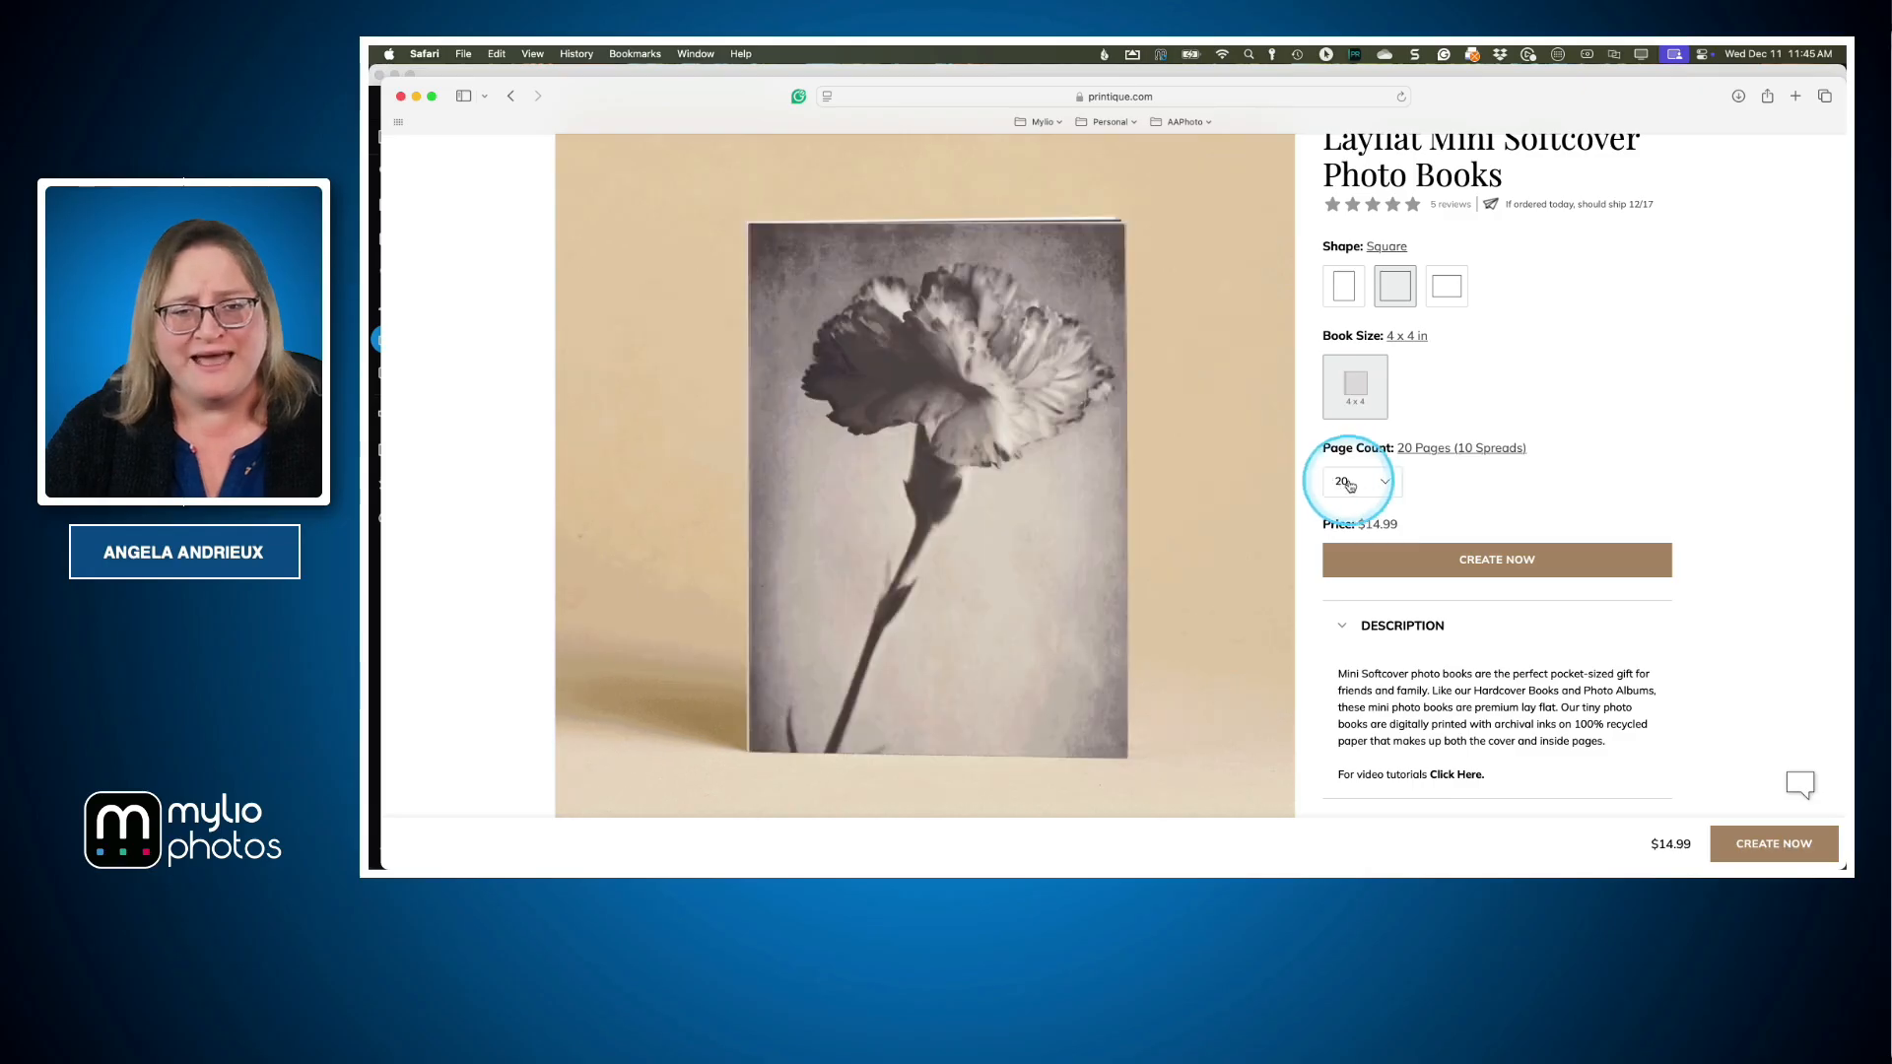
click(1498, 561)
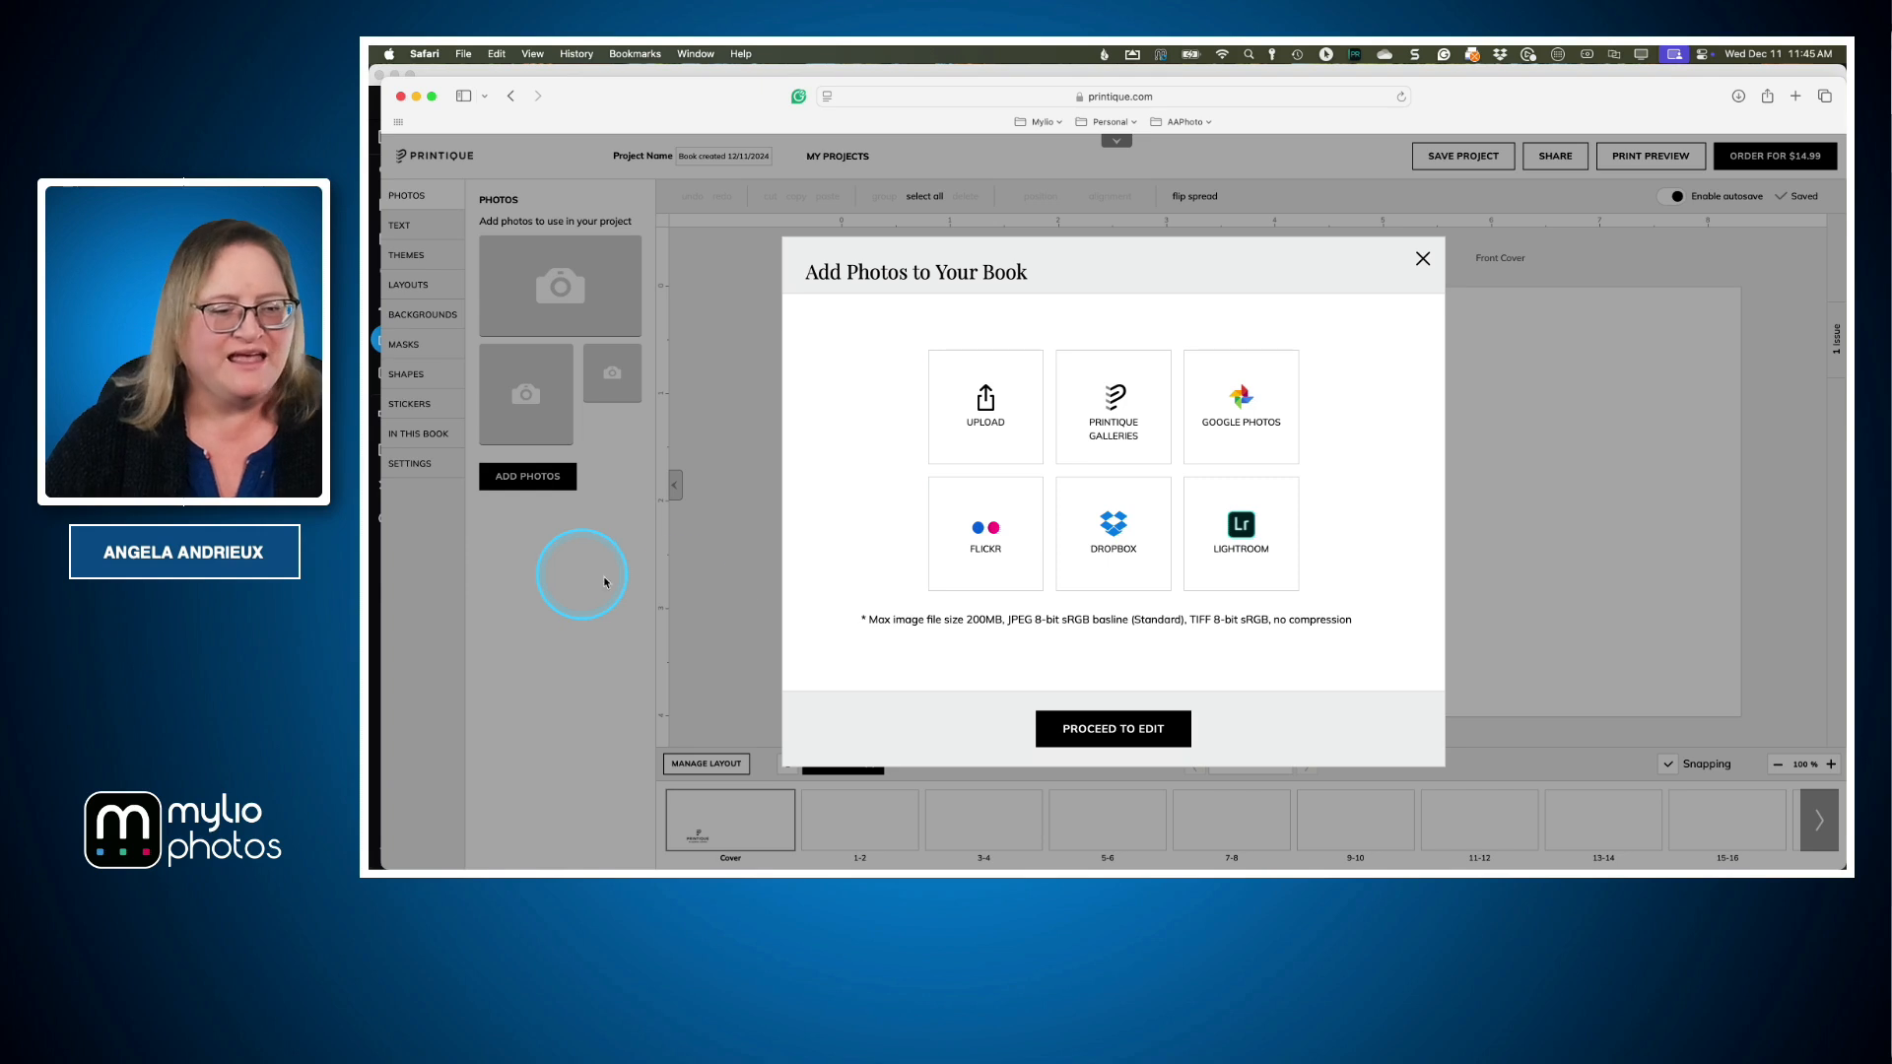
Import all photos from the "Mini Book for Grandma" Printique gallery into the book and proceed to editing without Autofill
click(1099, 440)
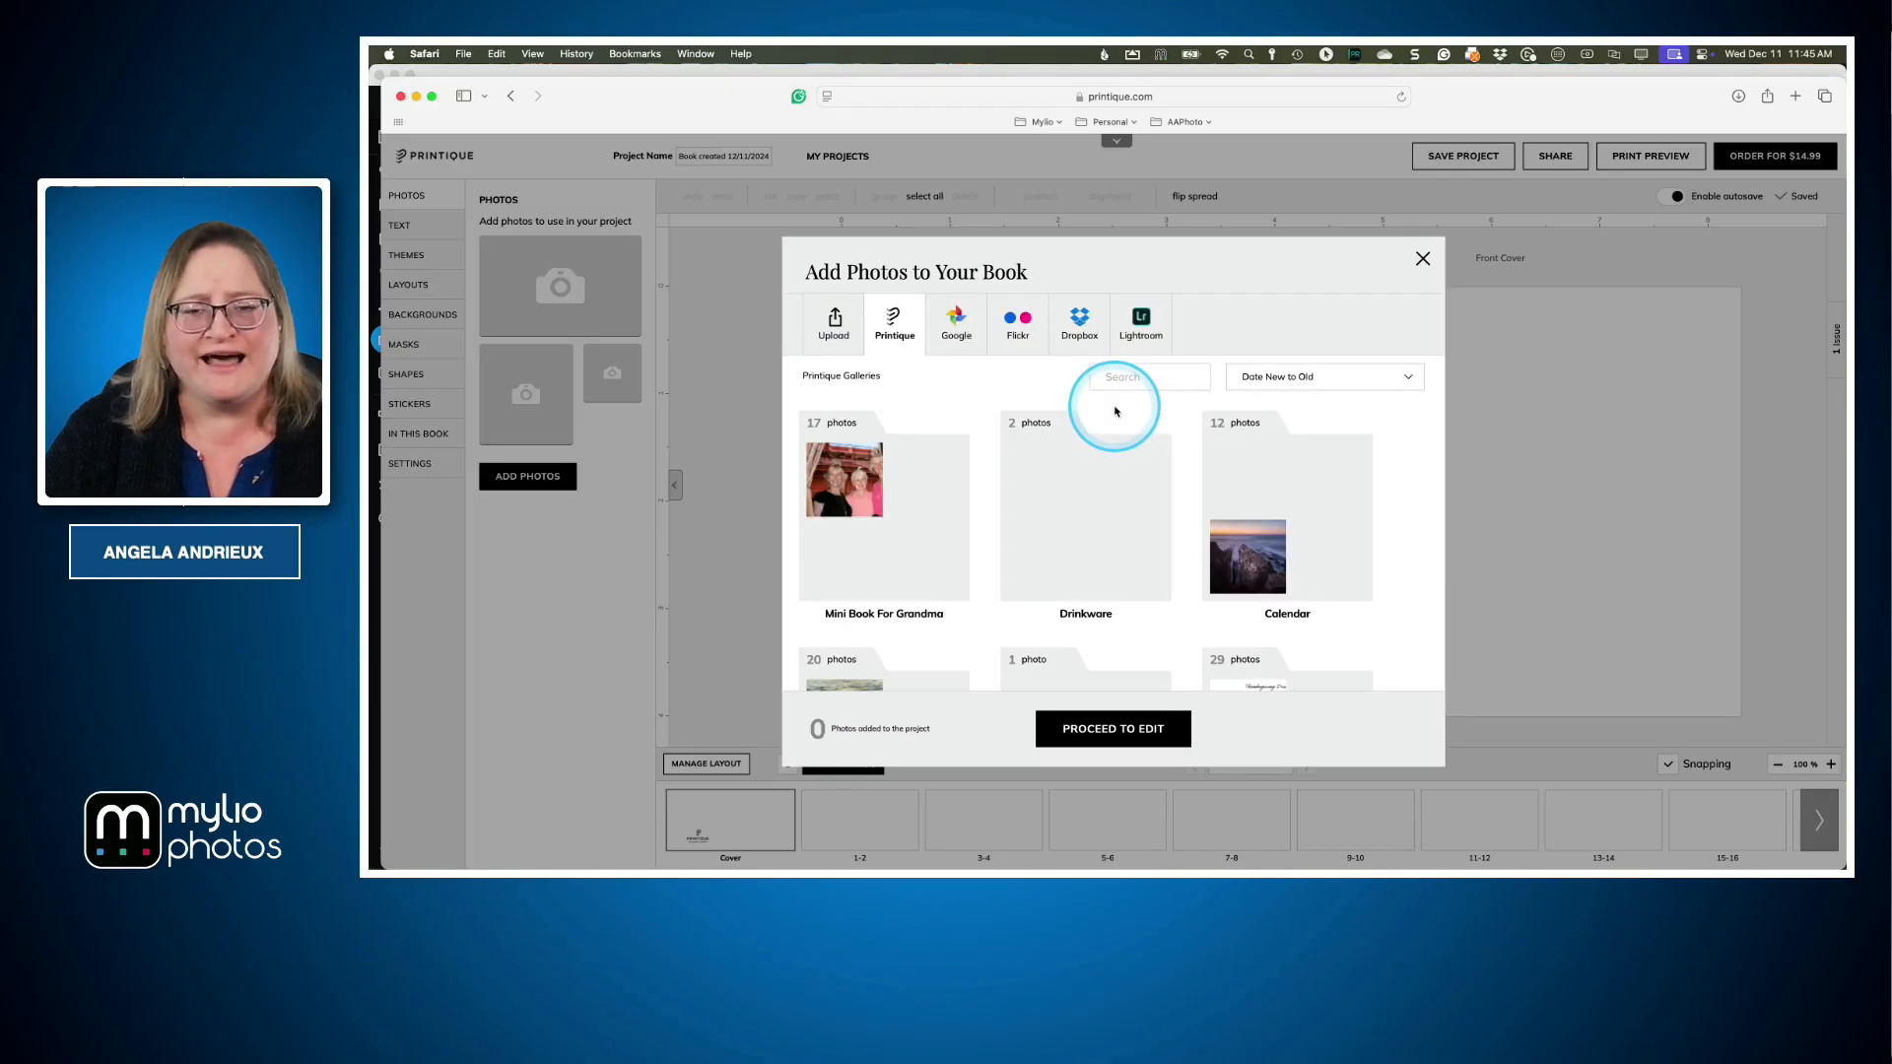
mouse_move(1146, 477)
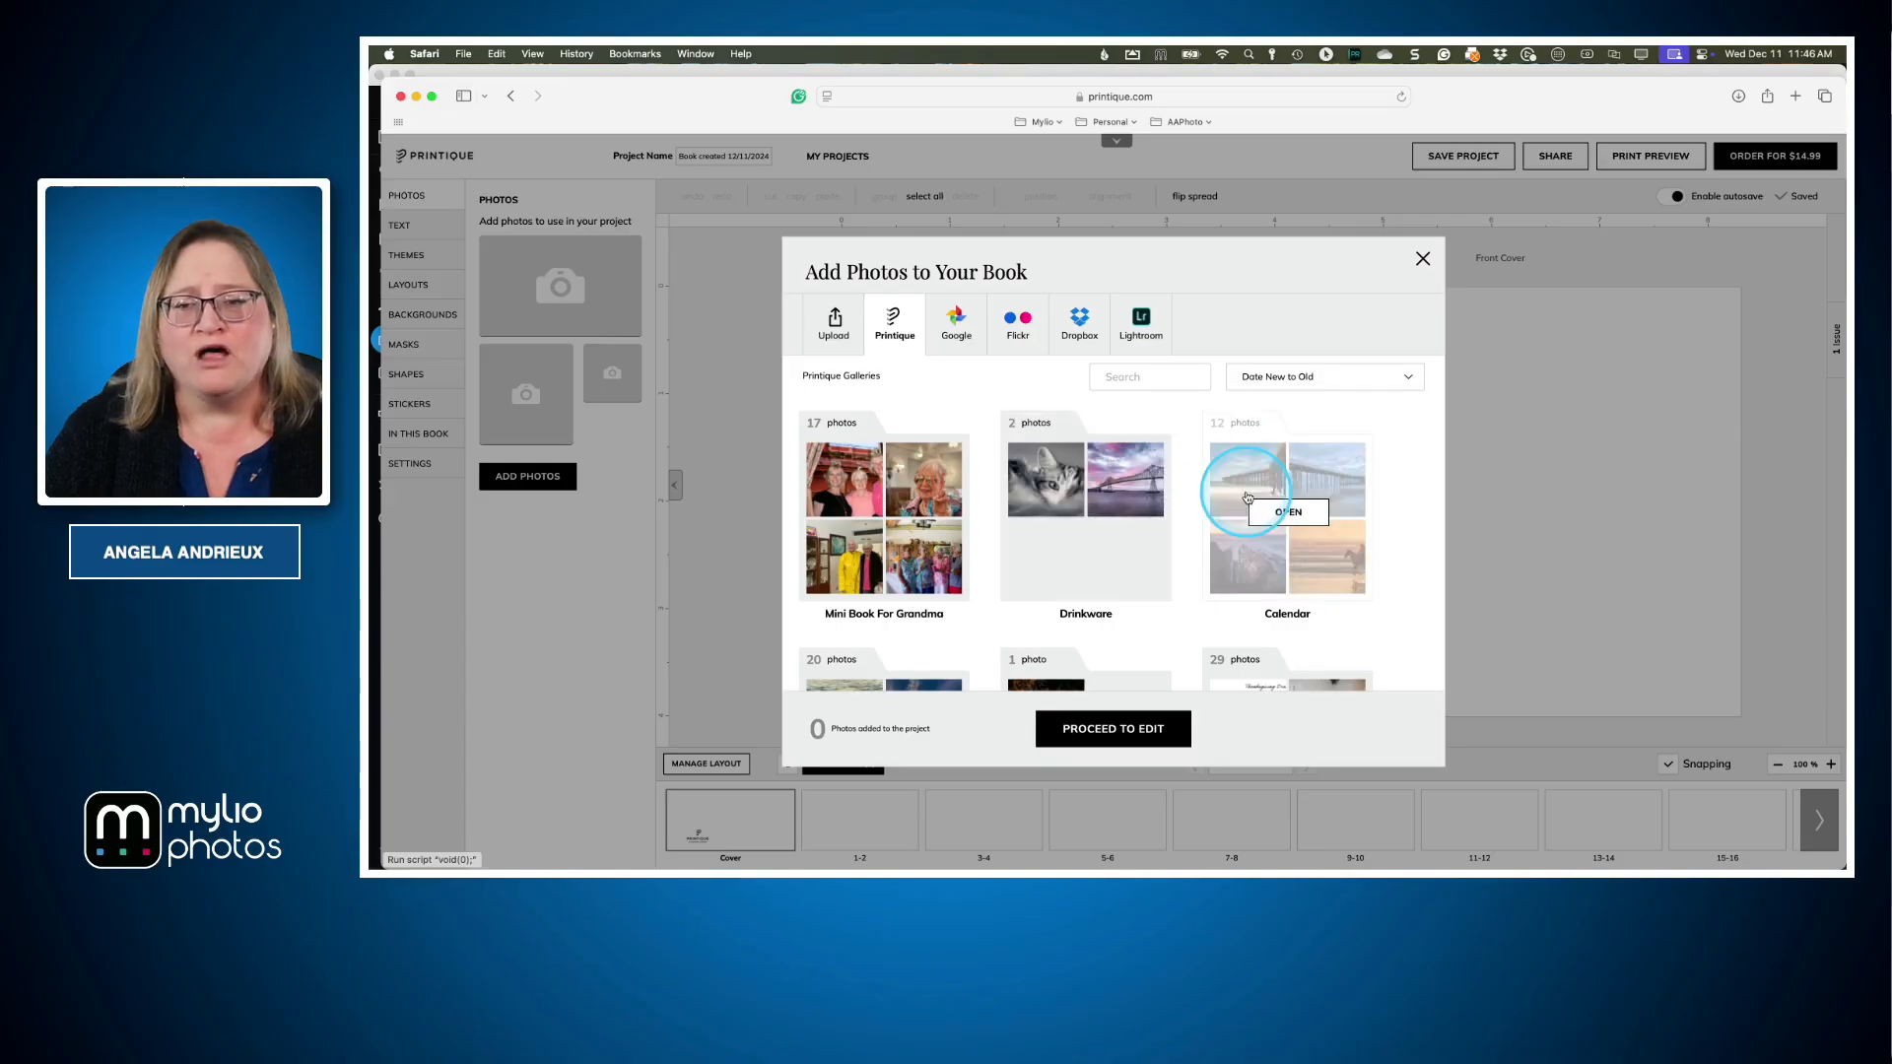
scroll(1247, 498, down, 5)
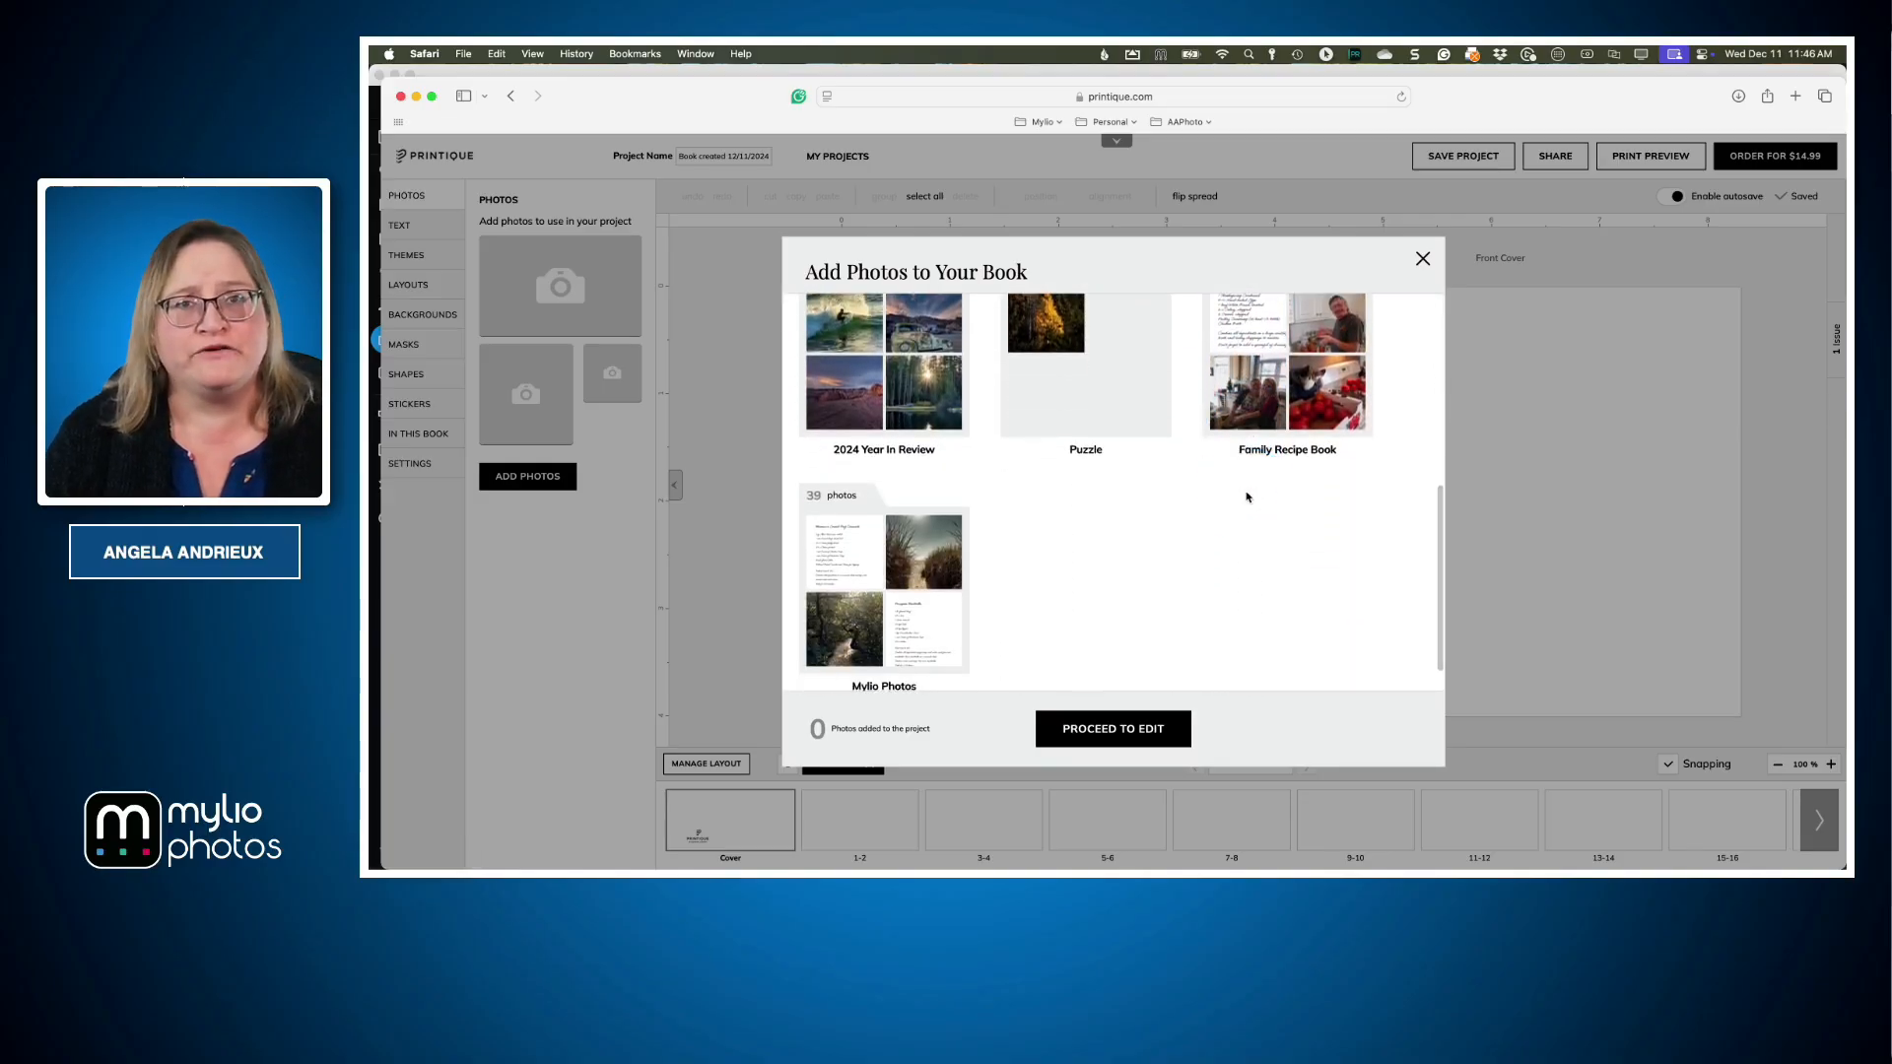
scroll(1246, 498, up, 5)
mouse_move(887, 549)
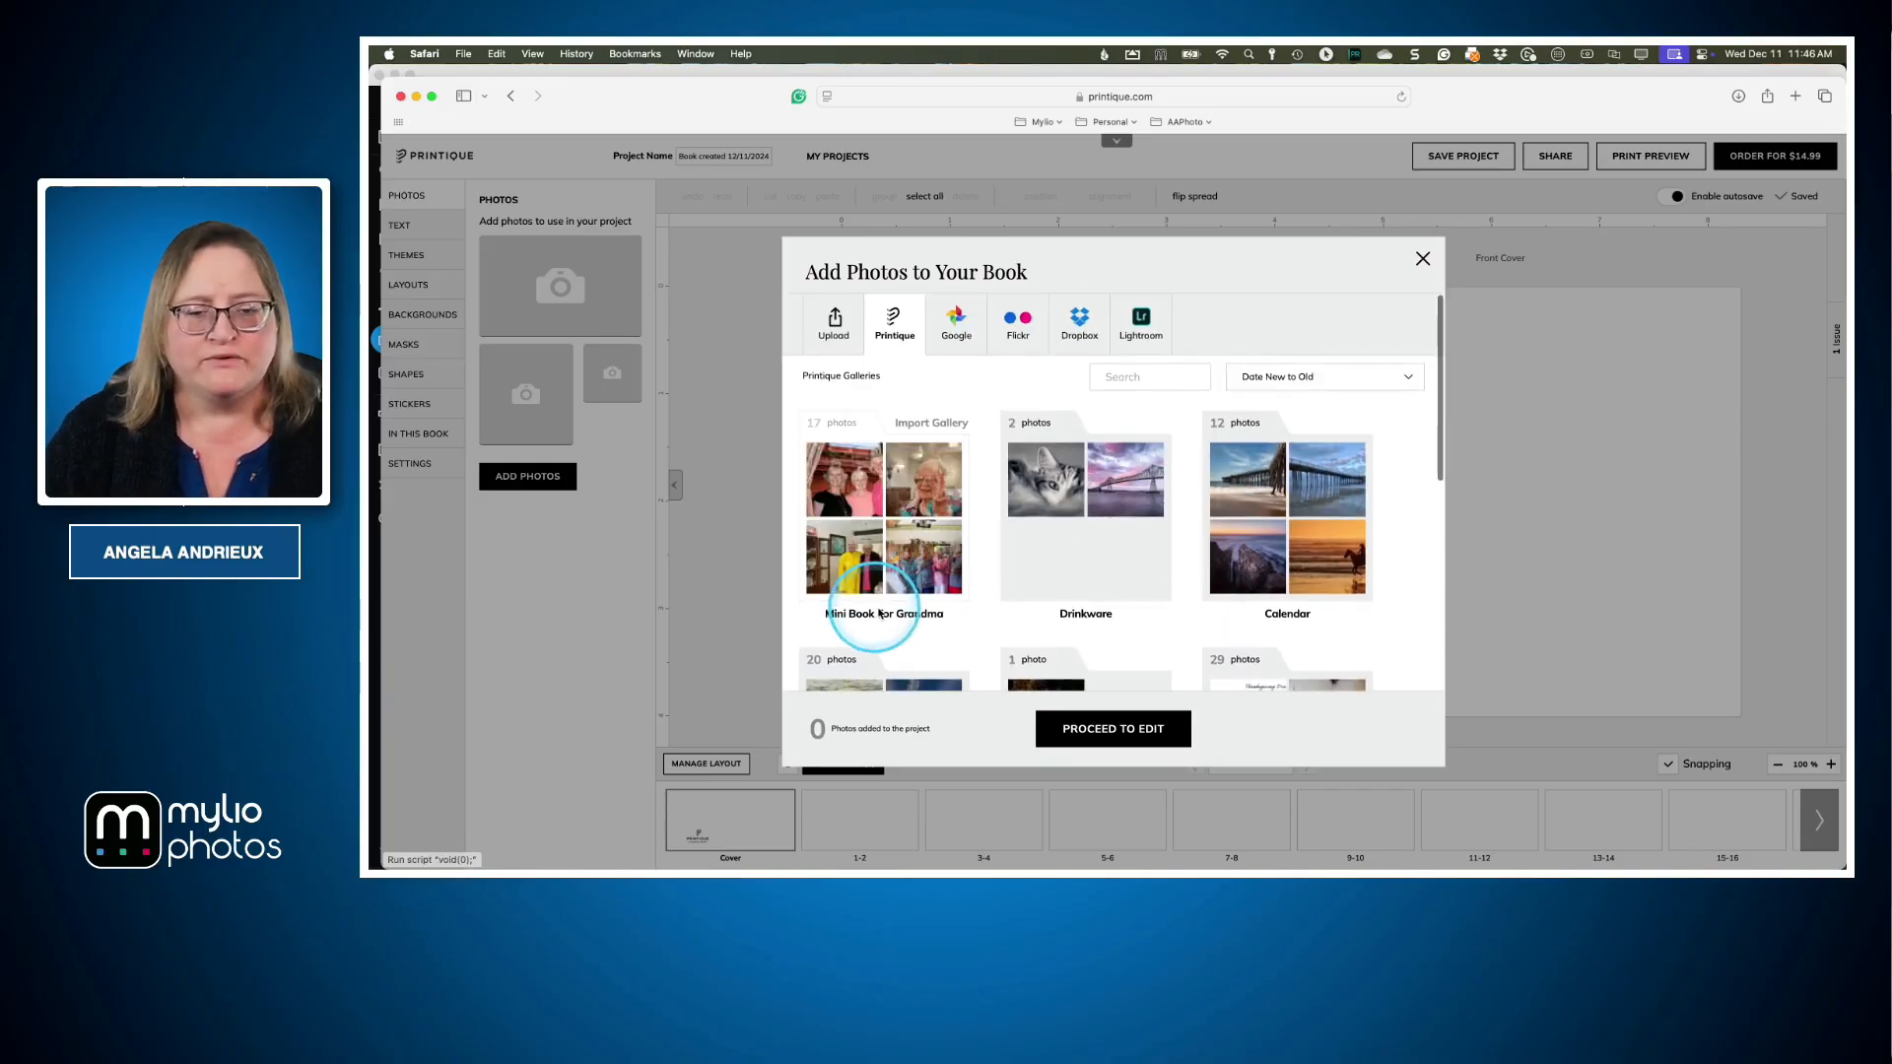
click(872, 588)
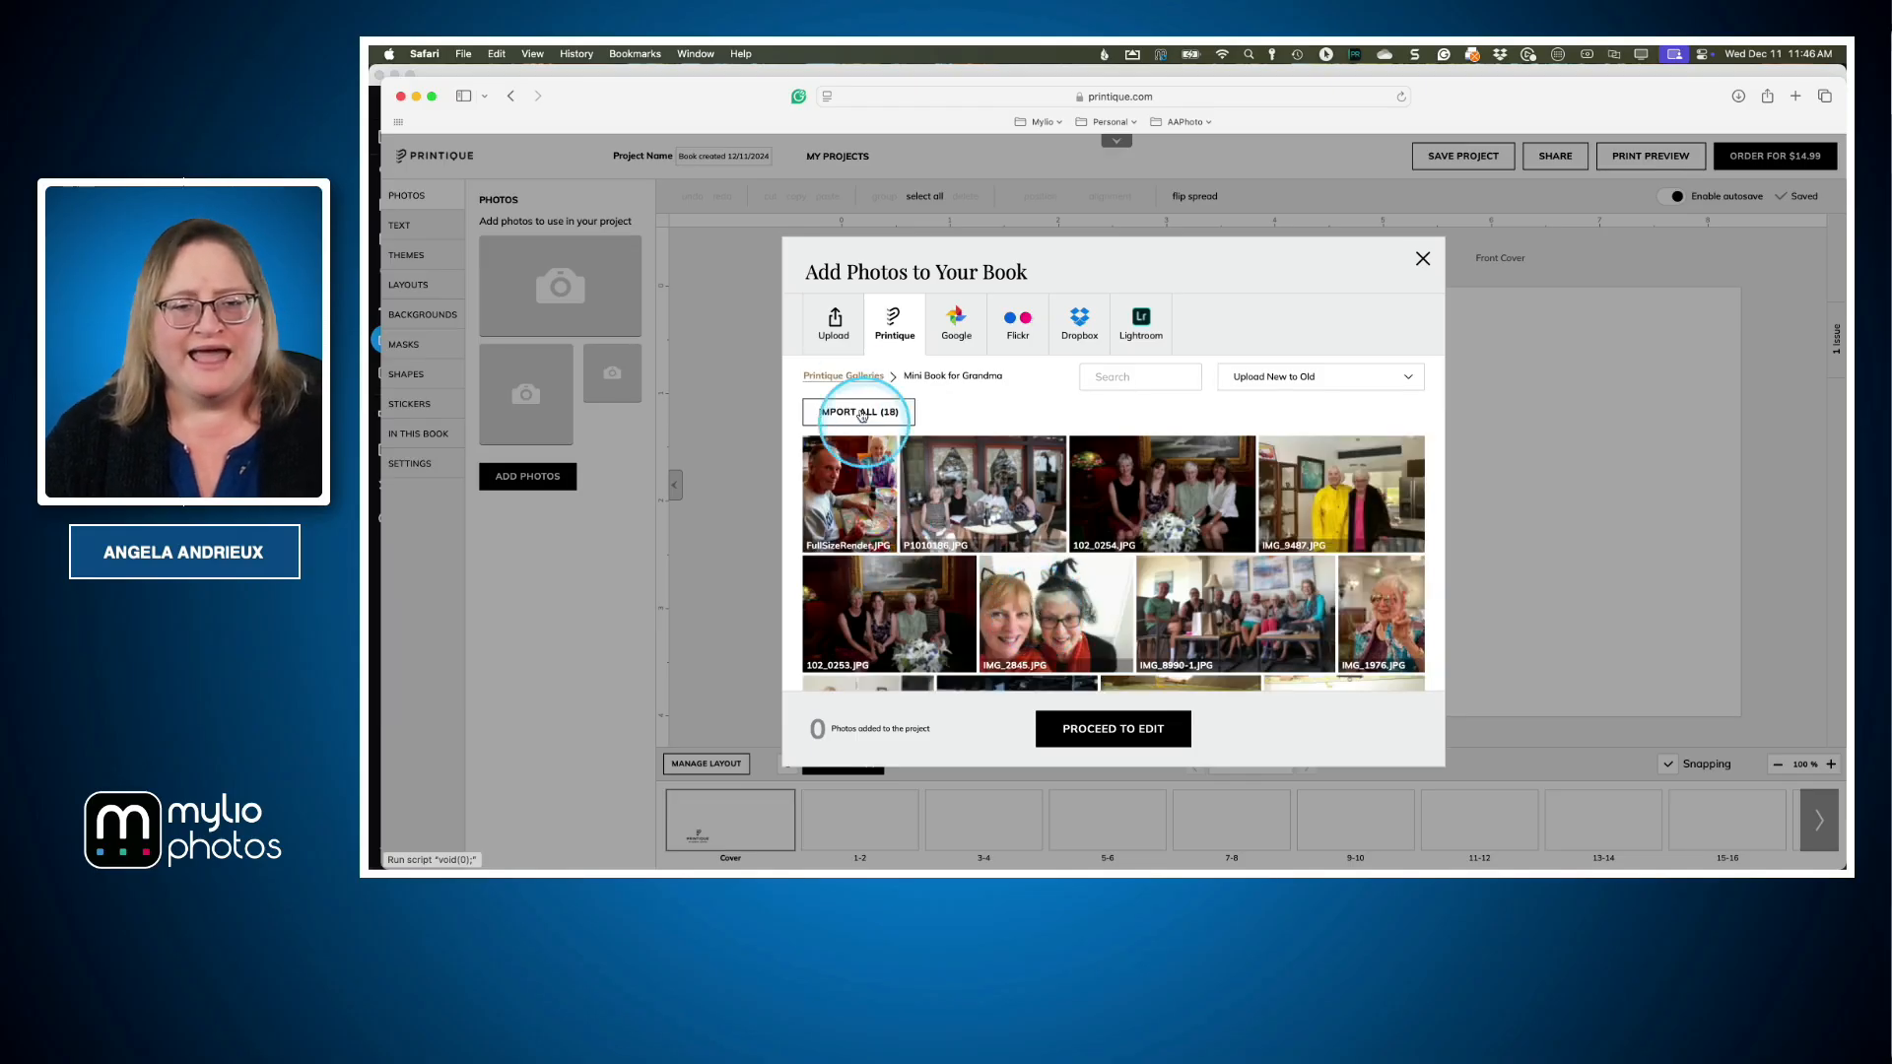
click(839, 414)
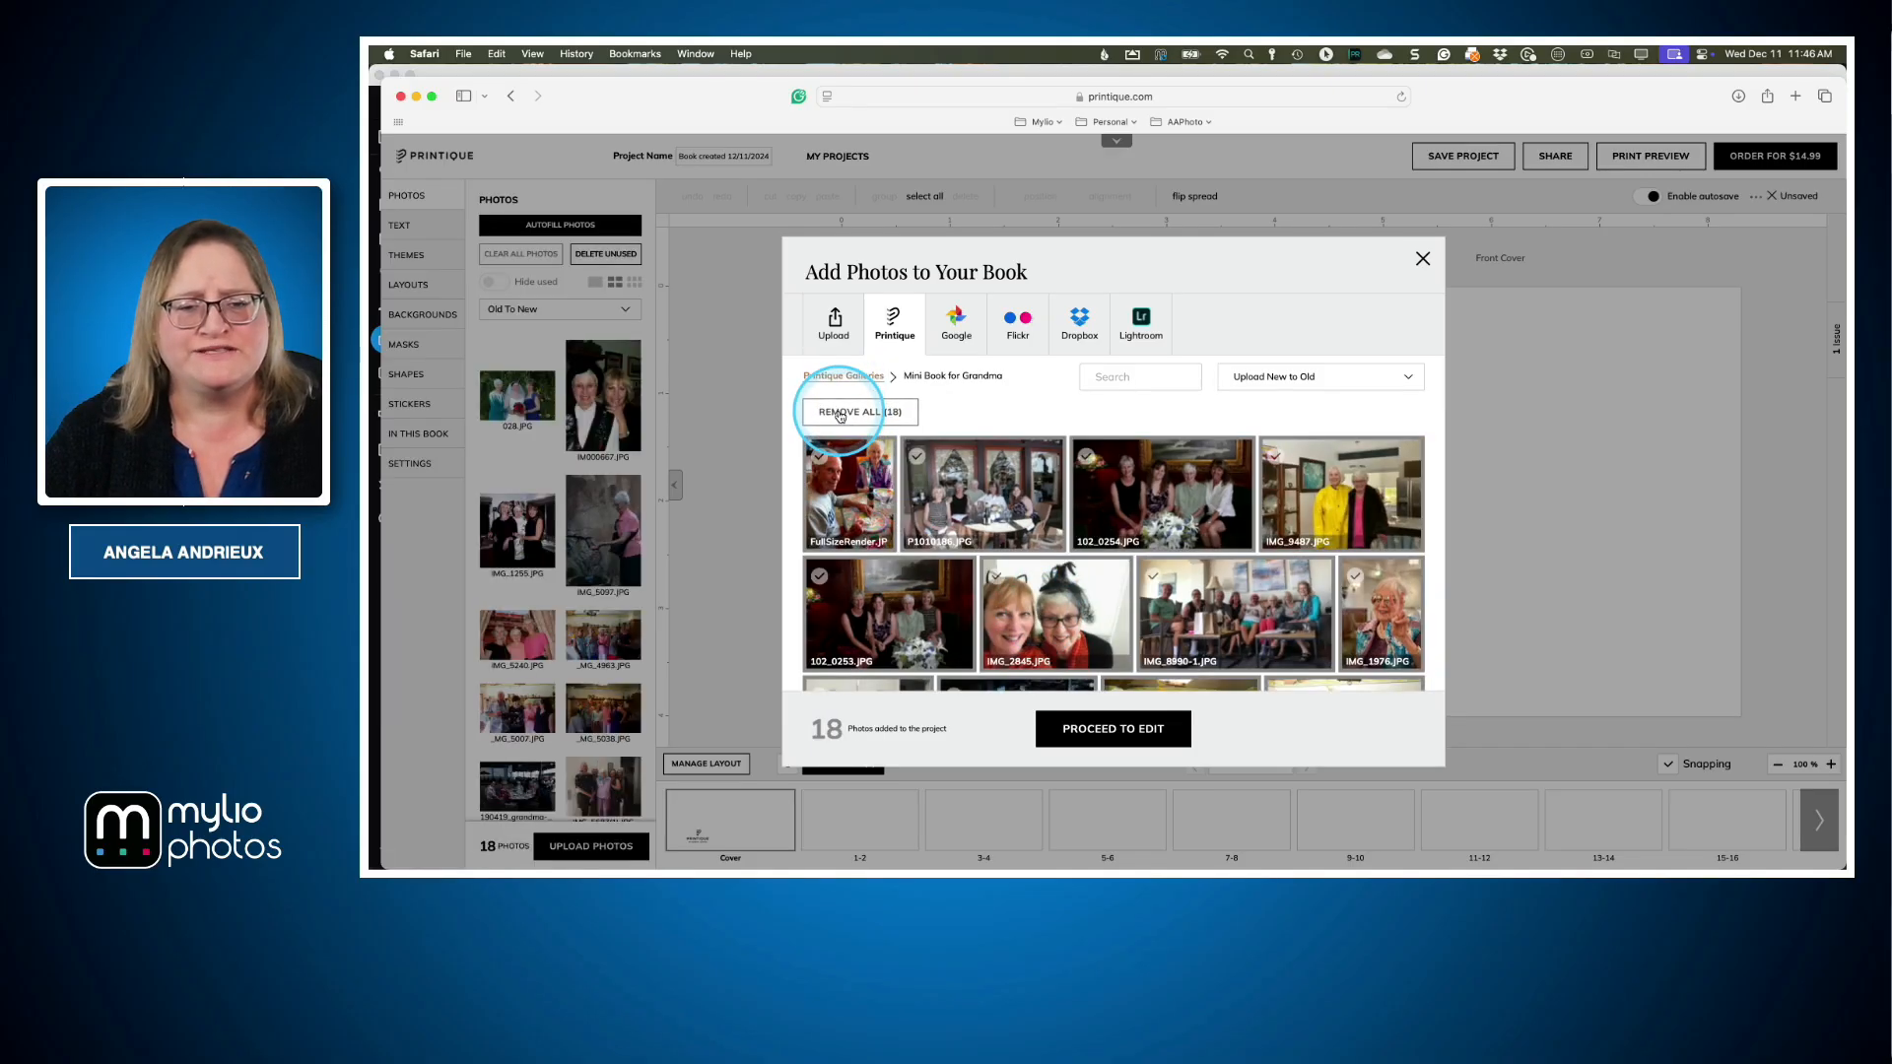
click(1128, 737)
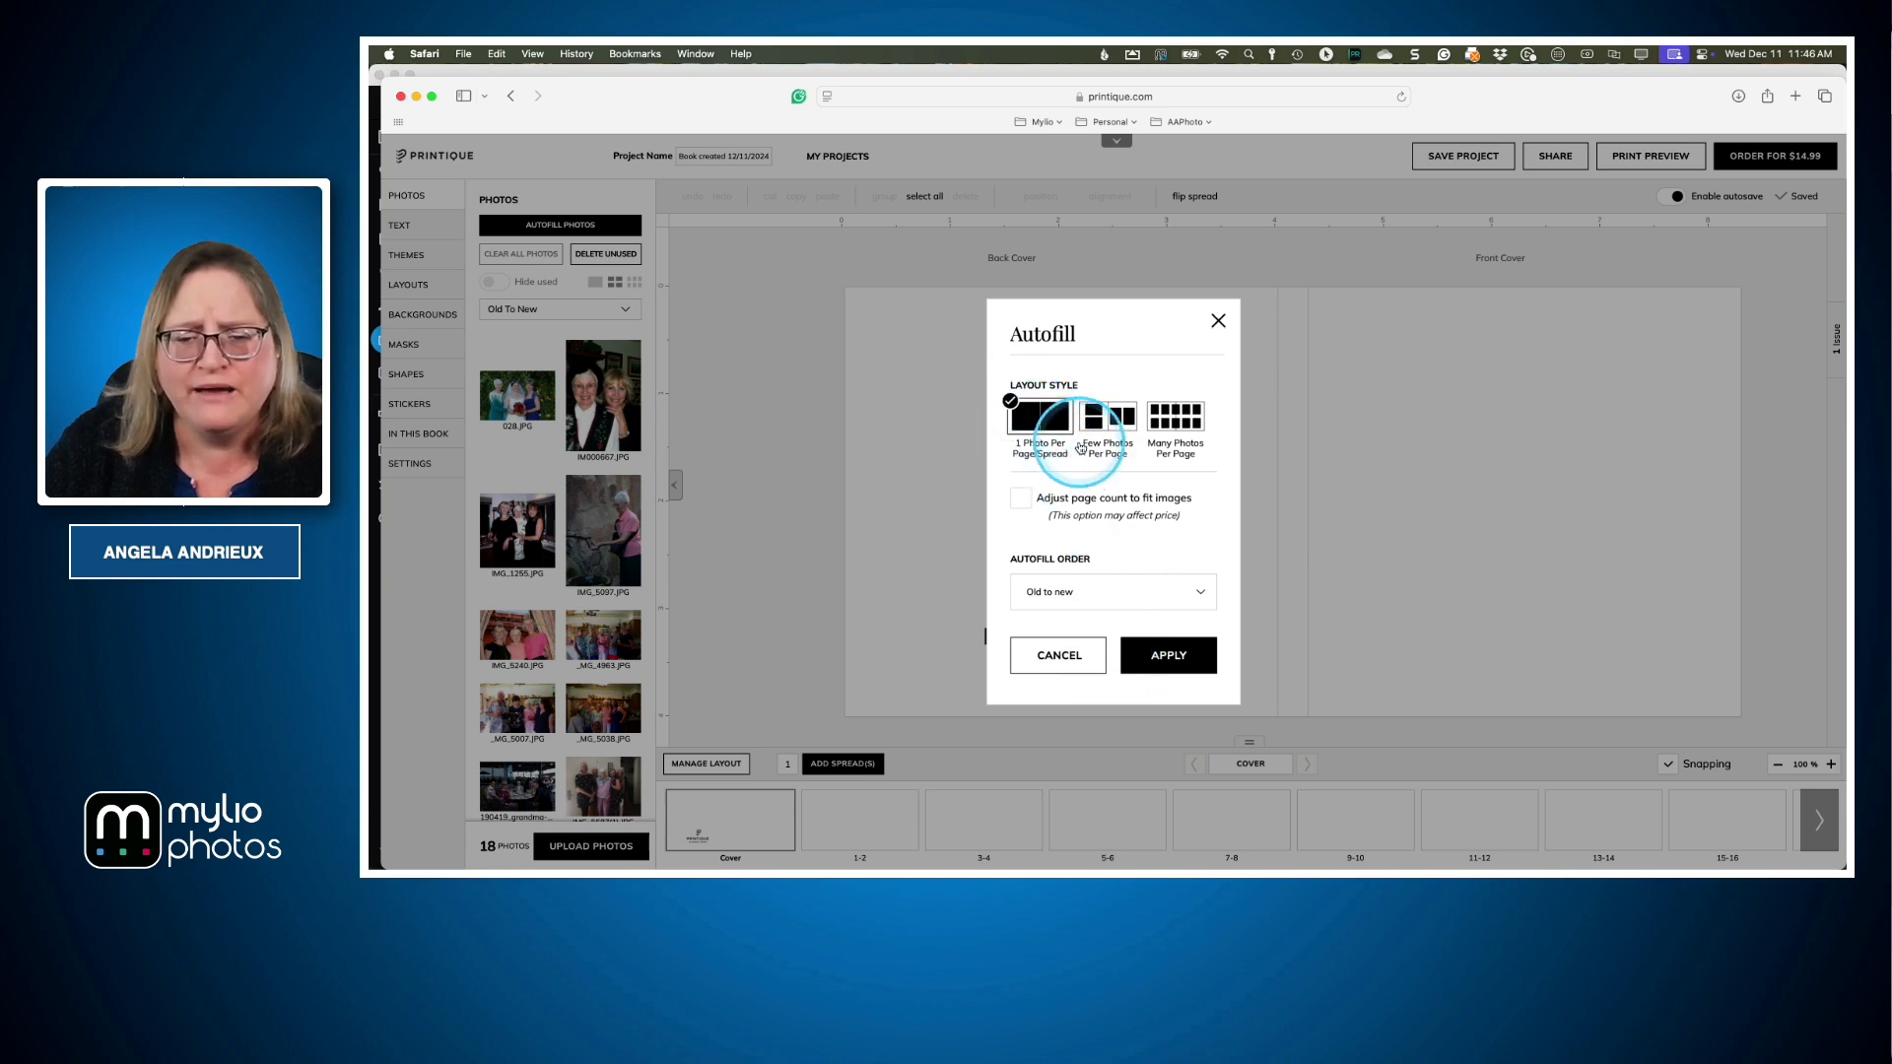
click(1082, 655)
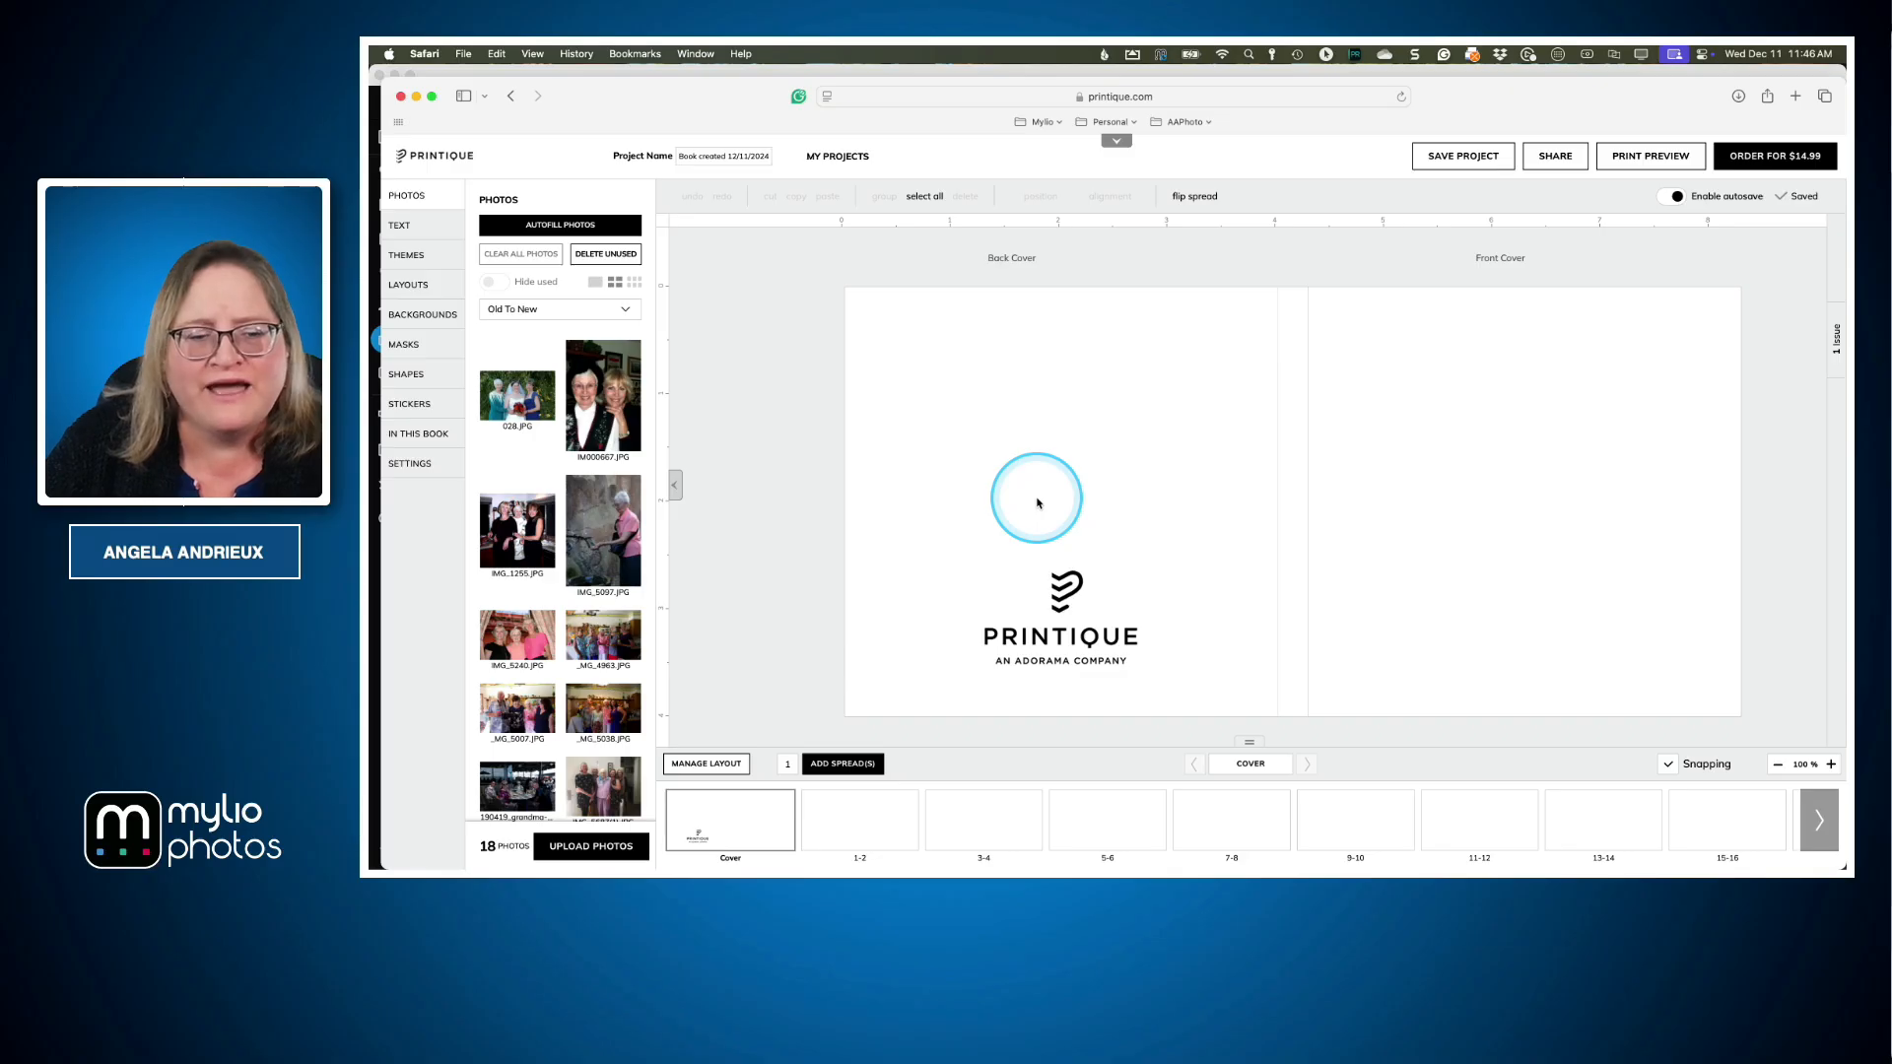
Place the portrait of the woman in sunglasses making a peace sign on the front cover and fit it to the page
scroll(566, 518, down, 5)
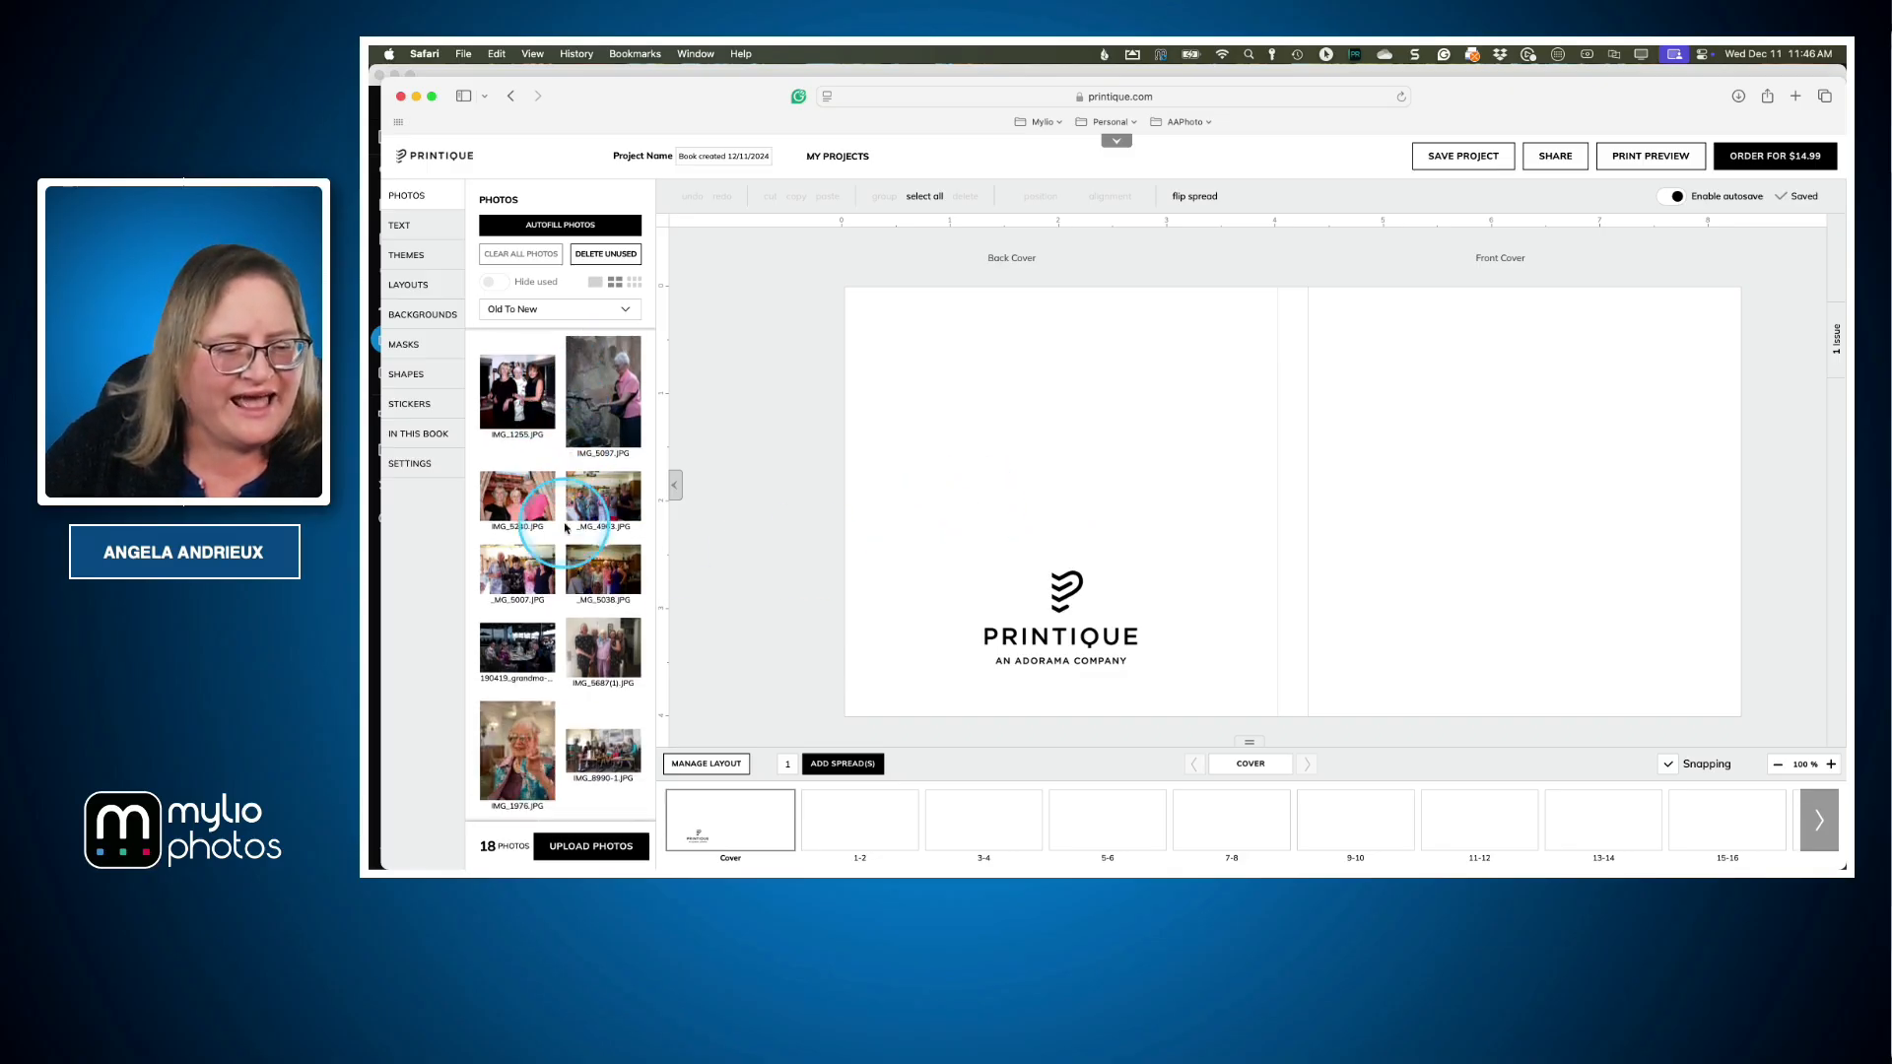
scroll(564, 527, down, 2)
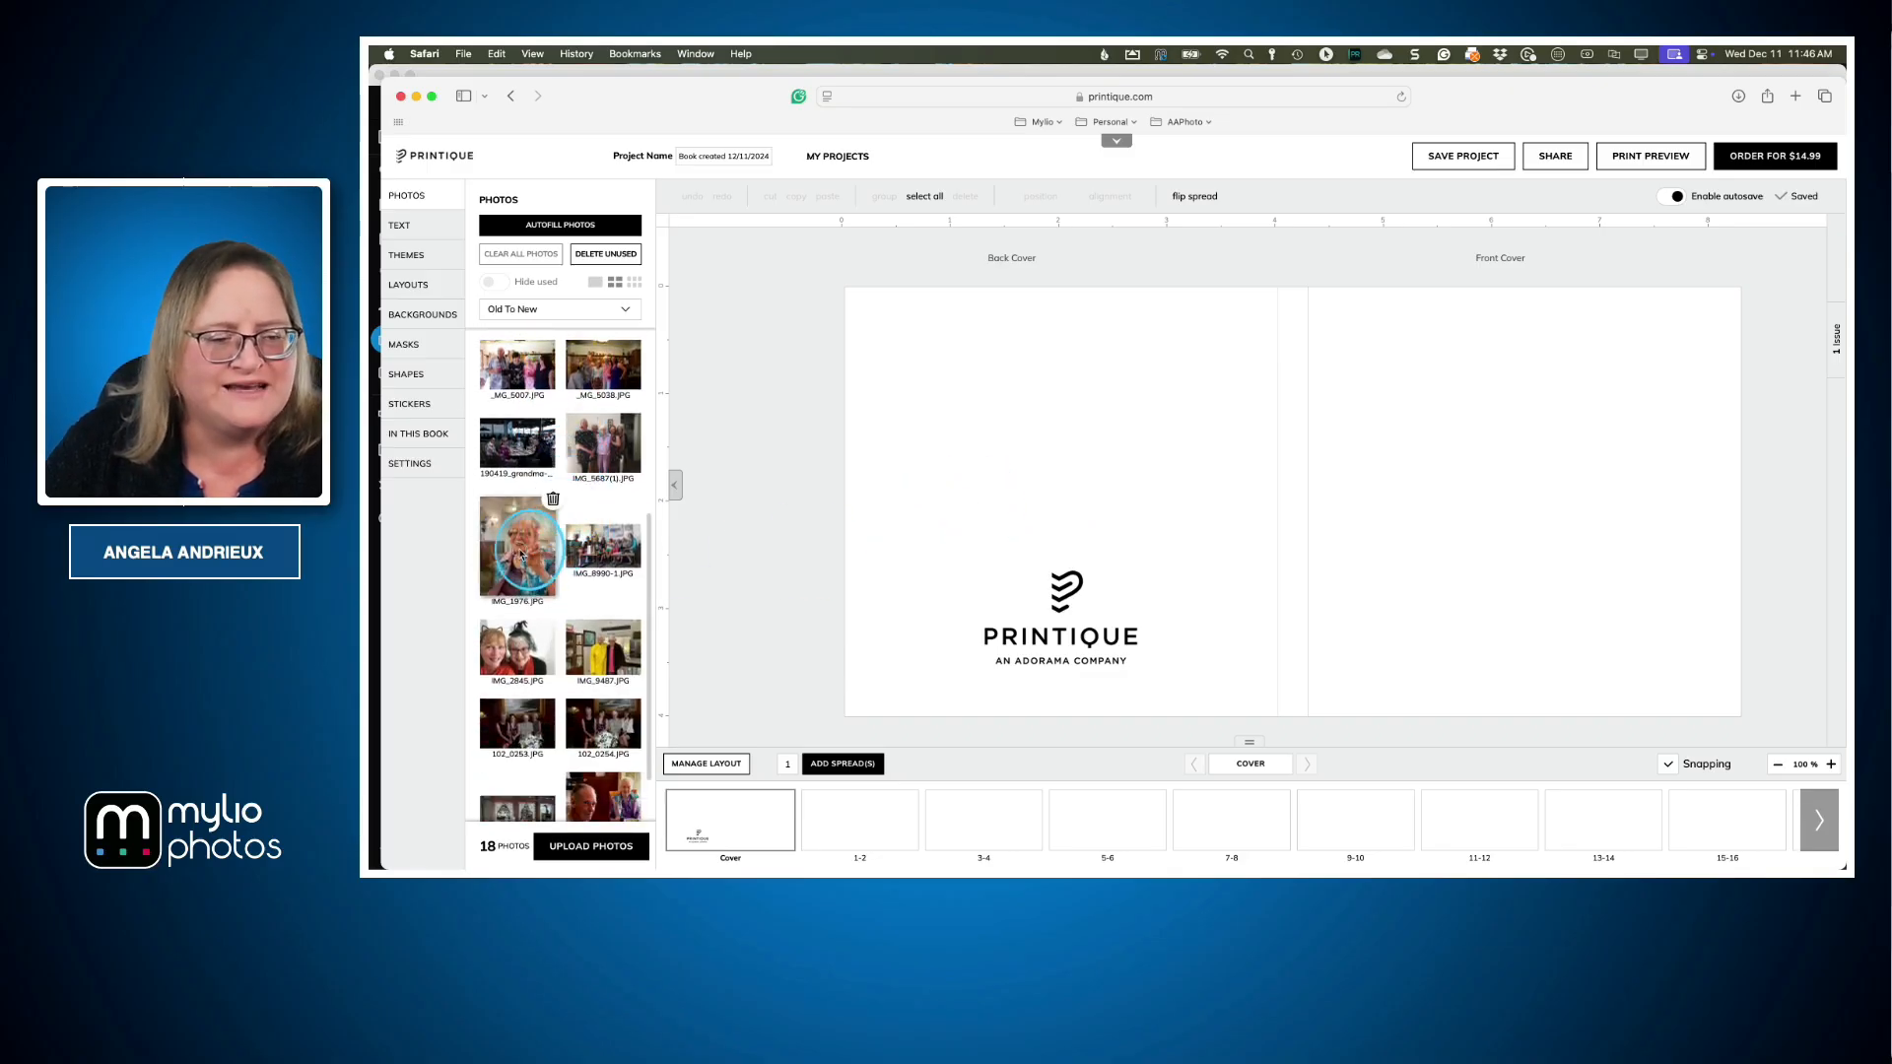
drag(504, 576, 1476, 506)
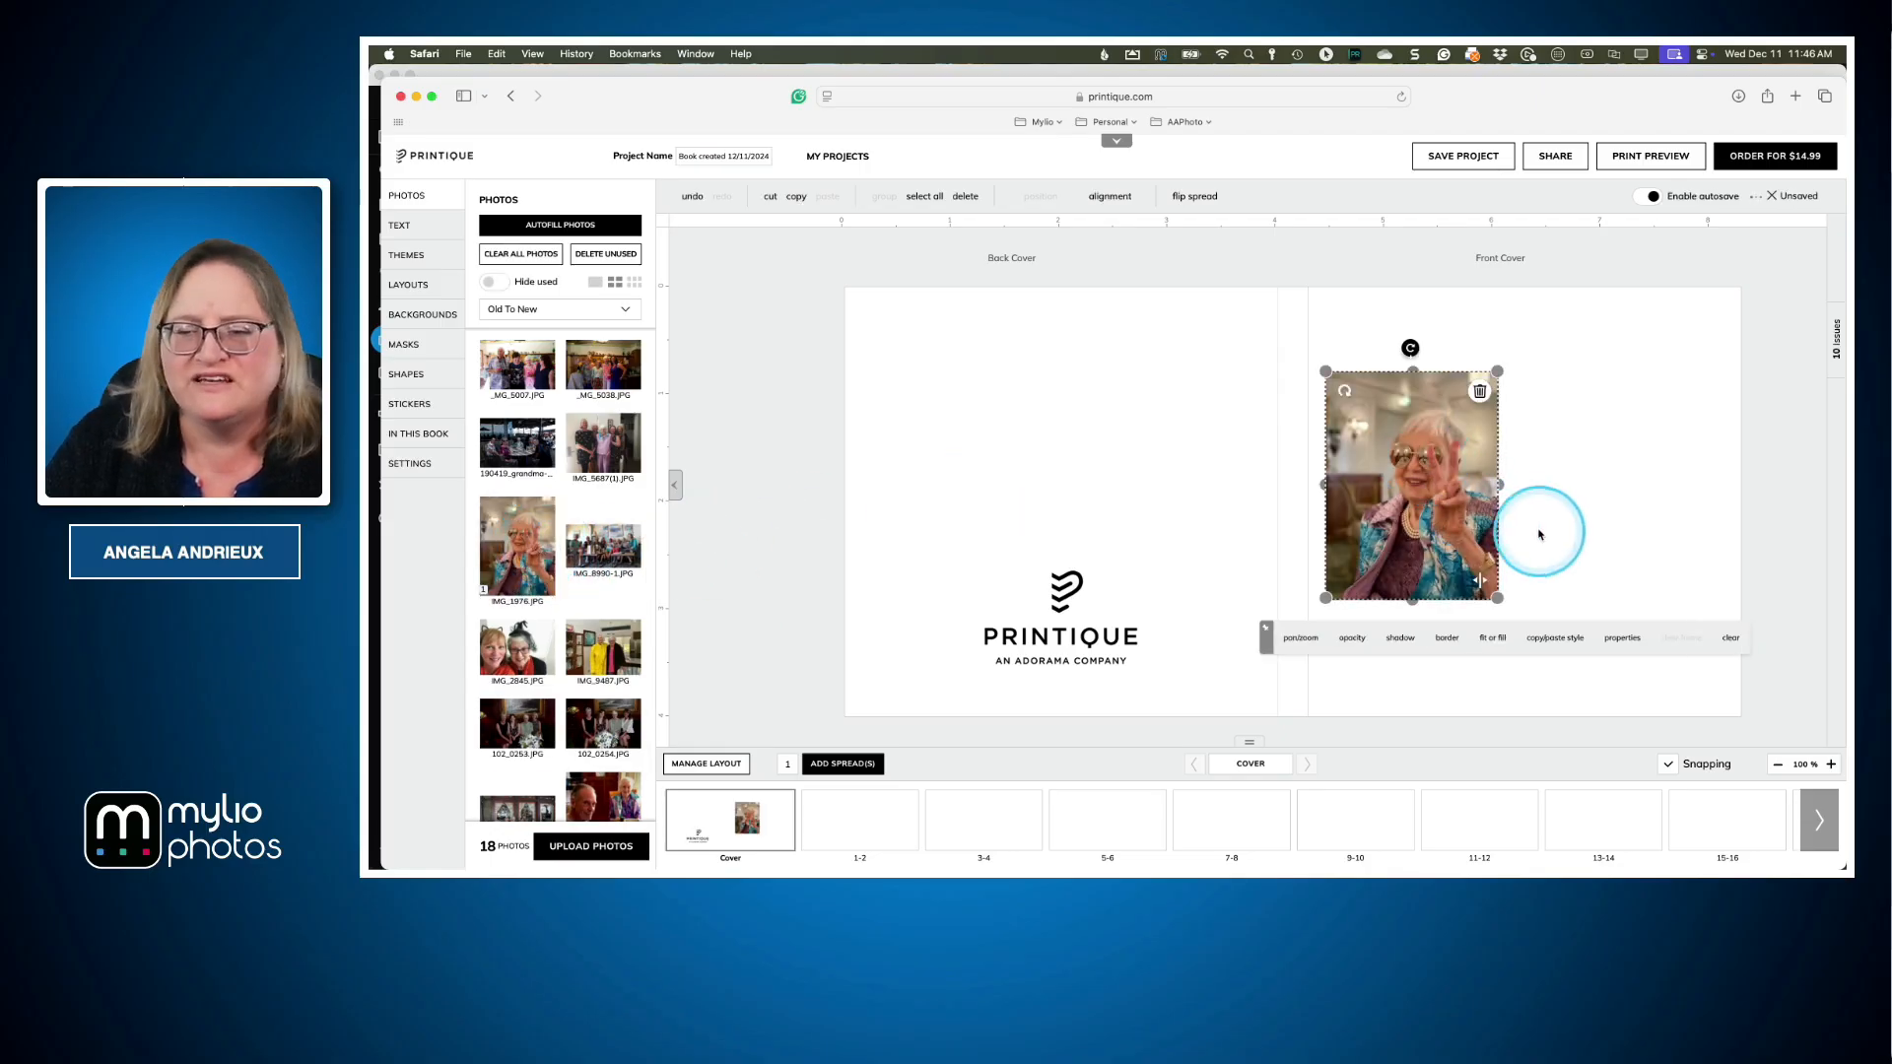
click(1492, 639)
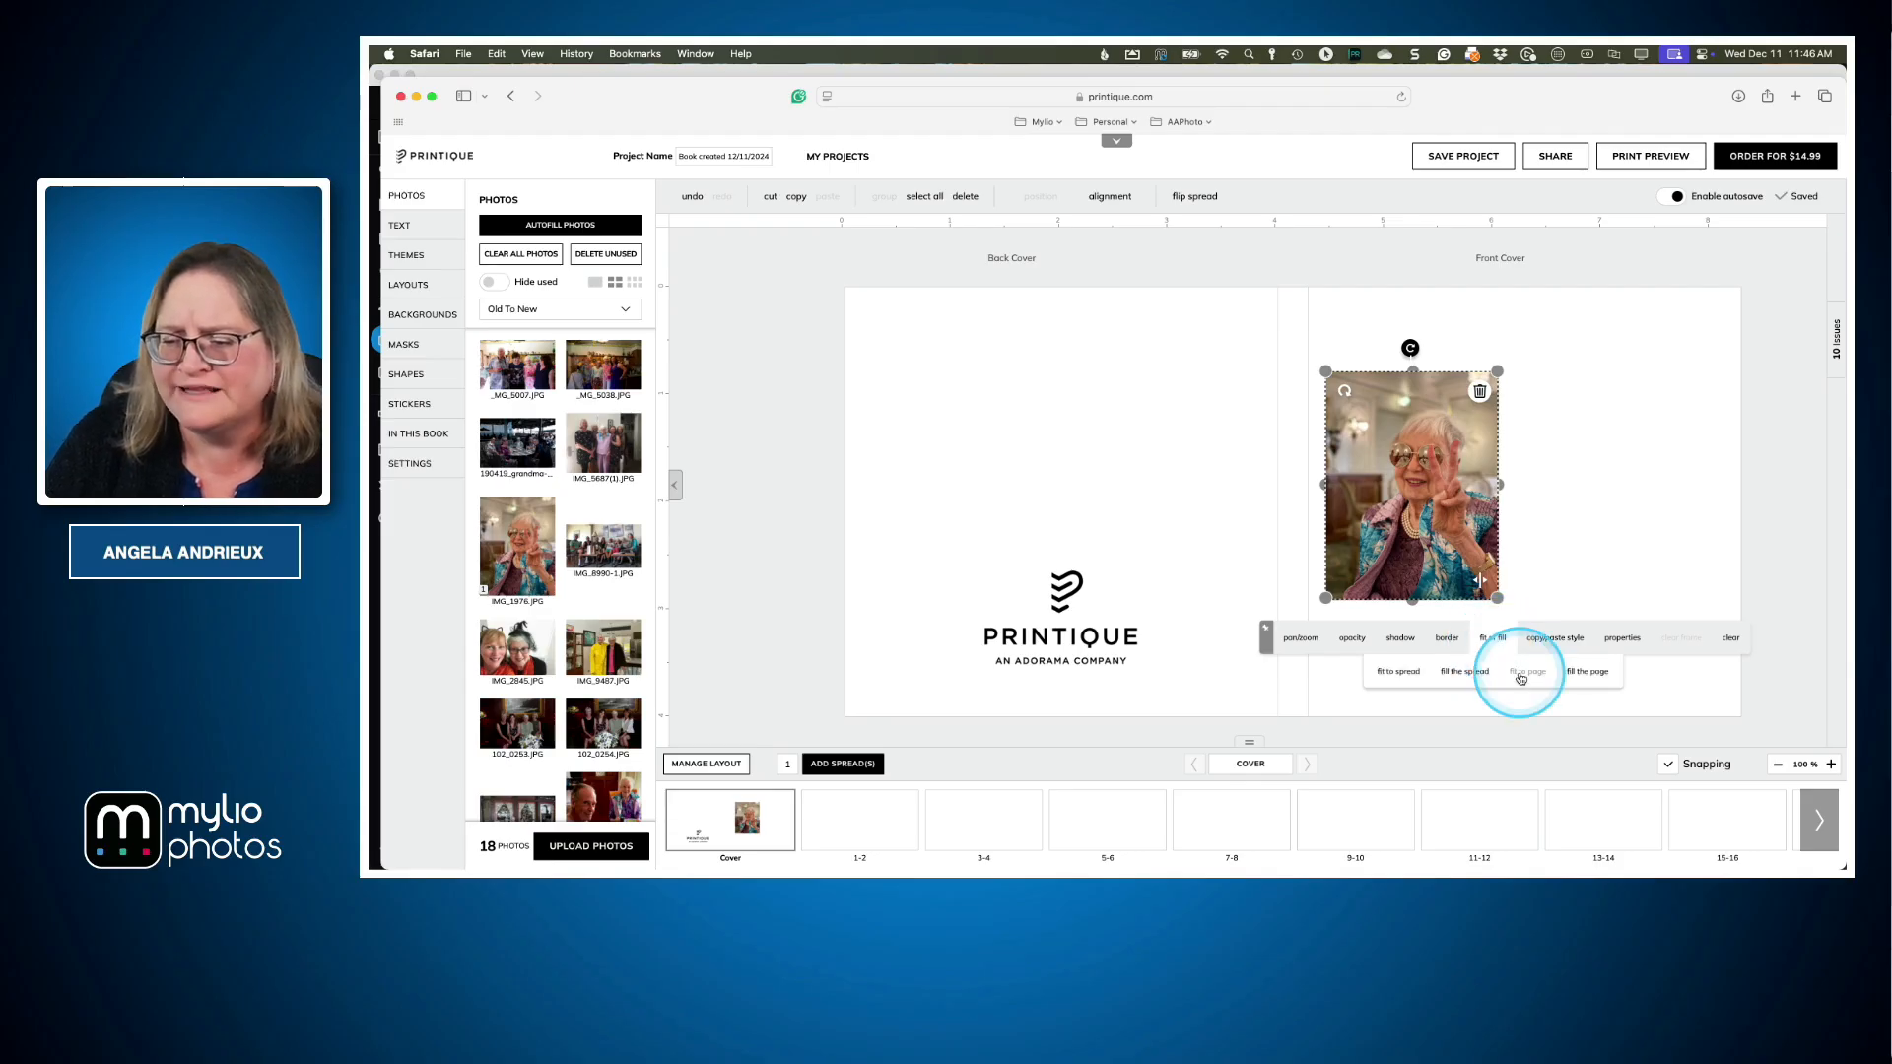
click(1522, 674)
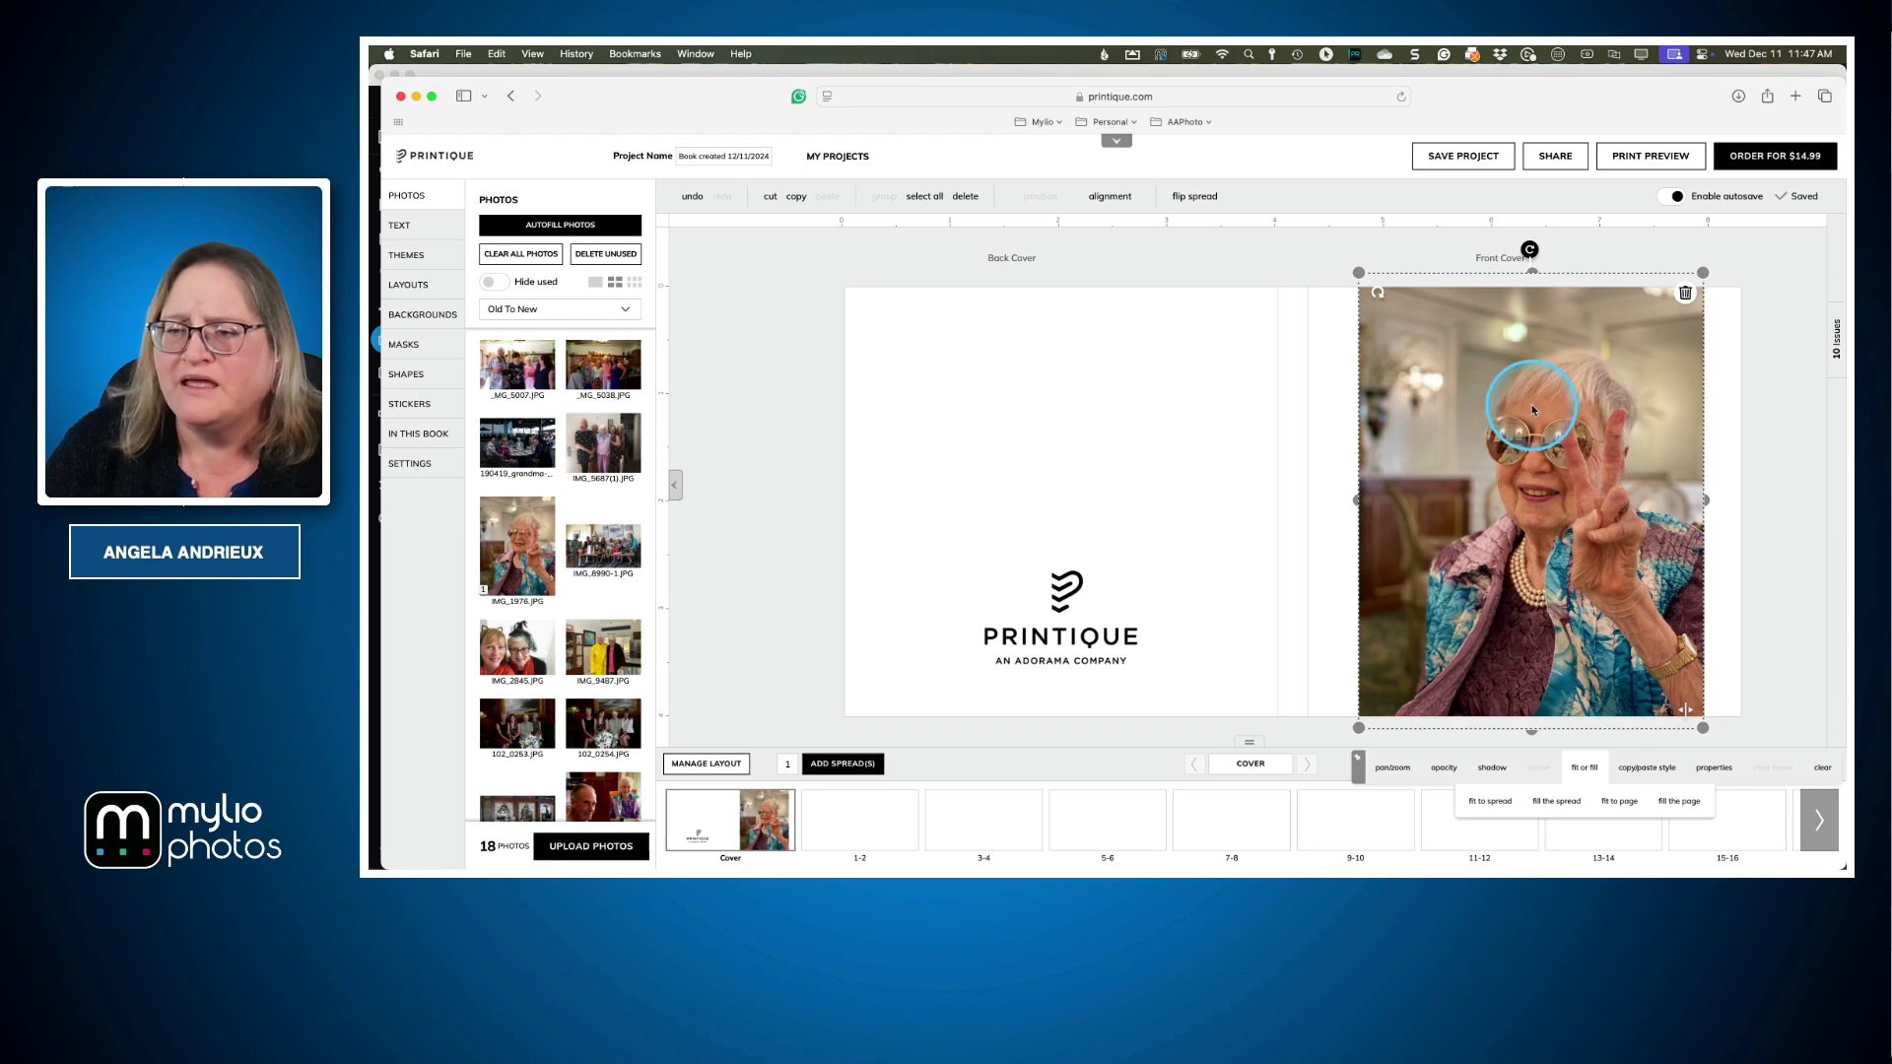
Move the cover photo slightly toward the spine, to about X 5.2, Y 0, and check it against the trim and safe areas
click(1288, 414)
drag(1493, 425, 1541, 415)
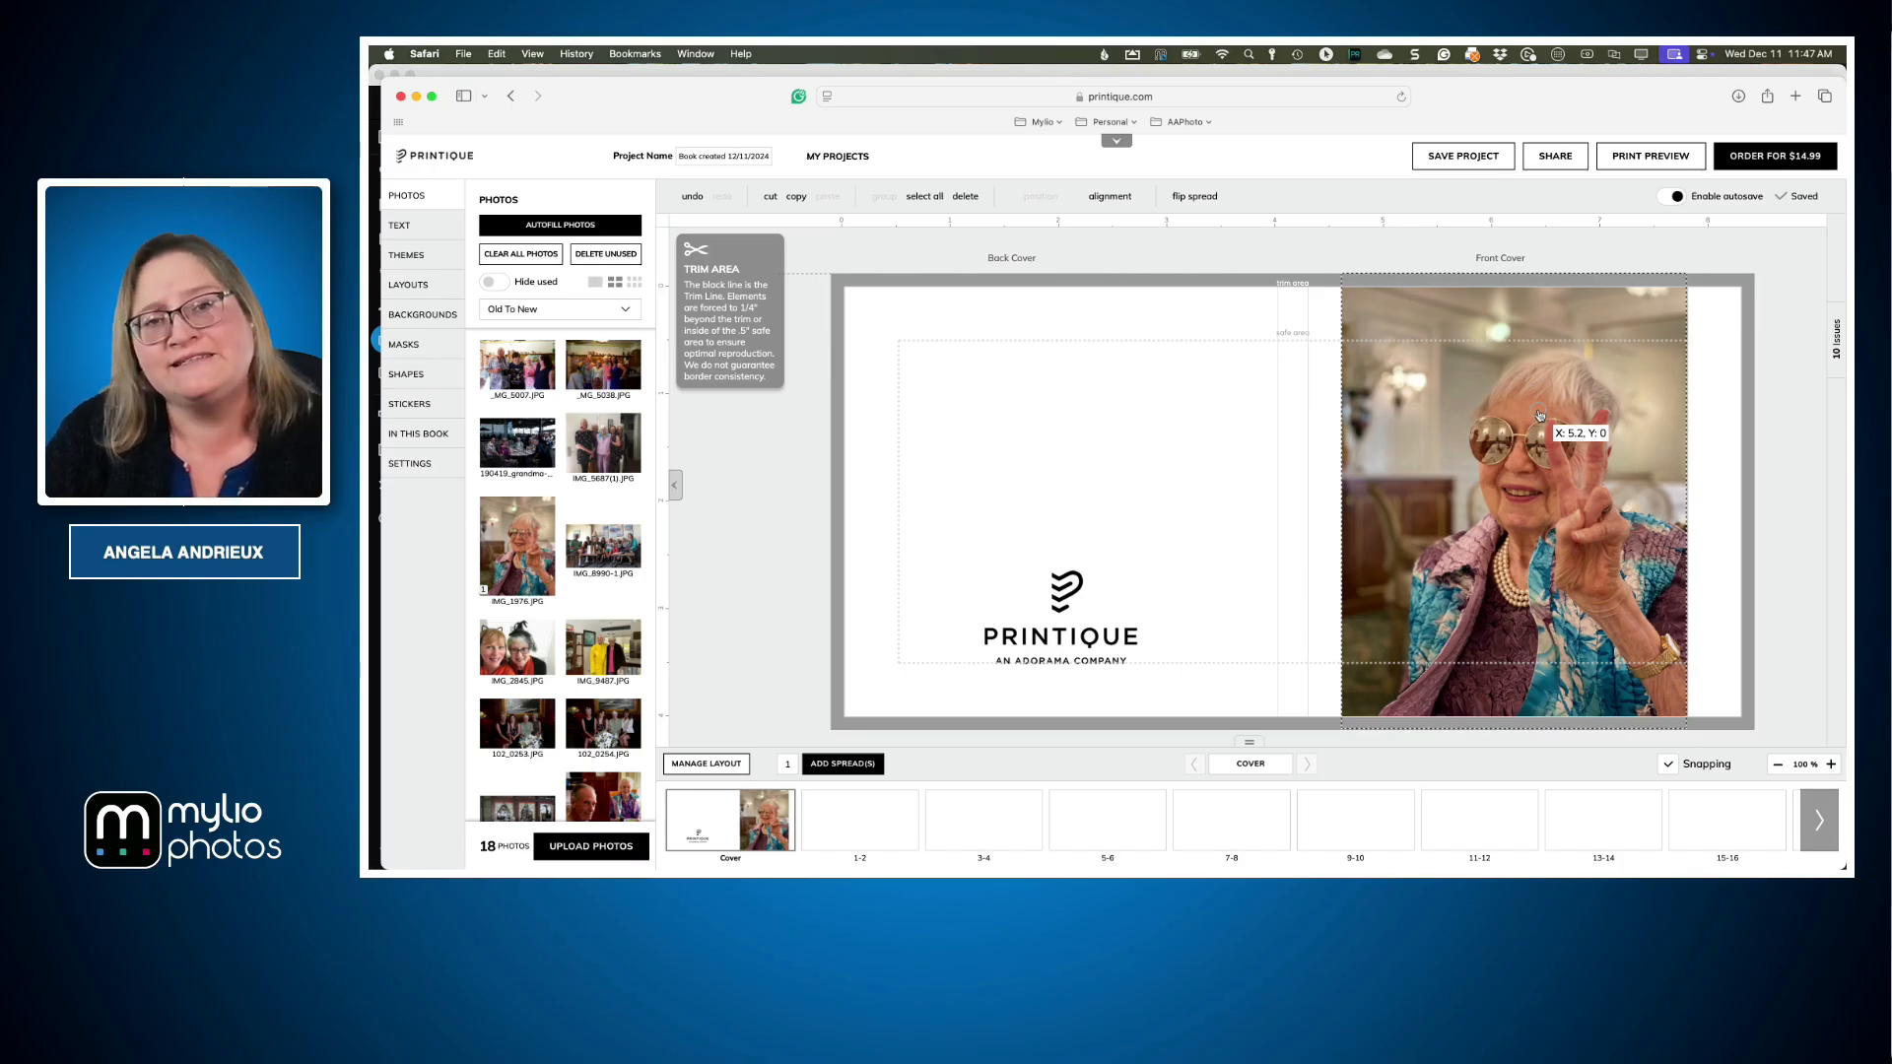
drag(1540, 415, 1551, 419)
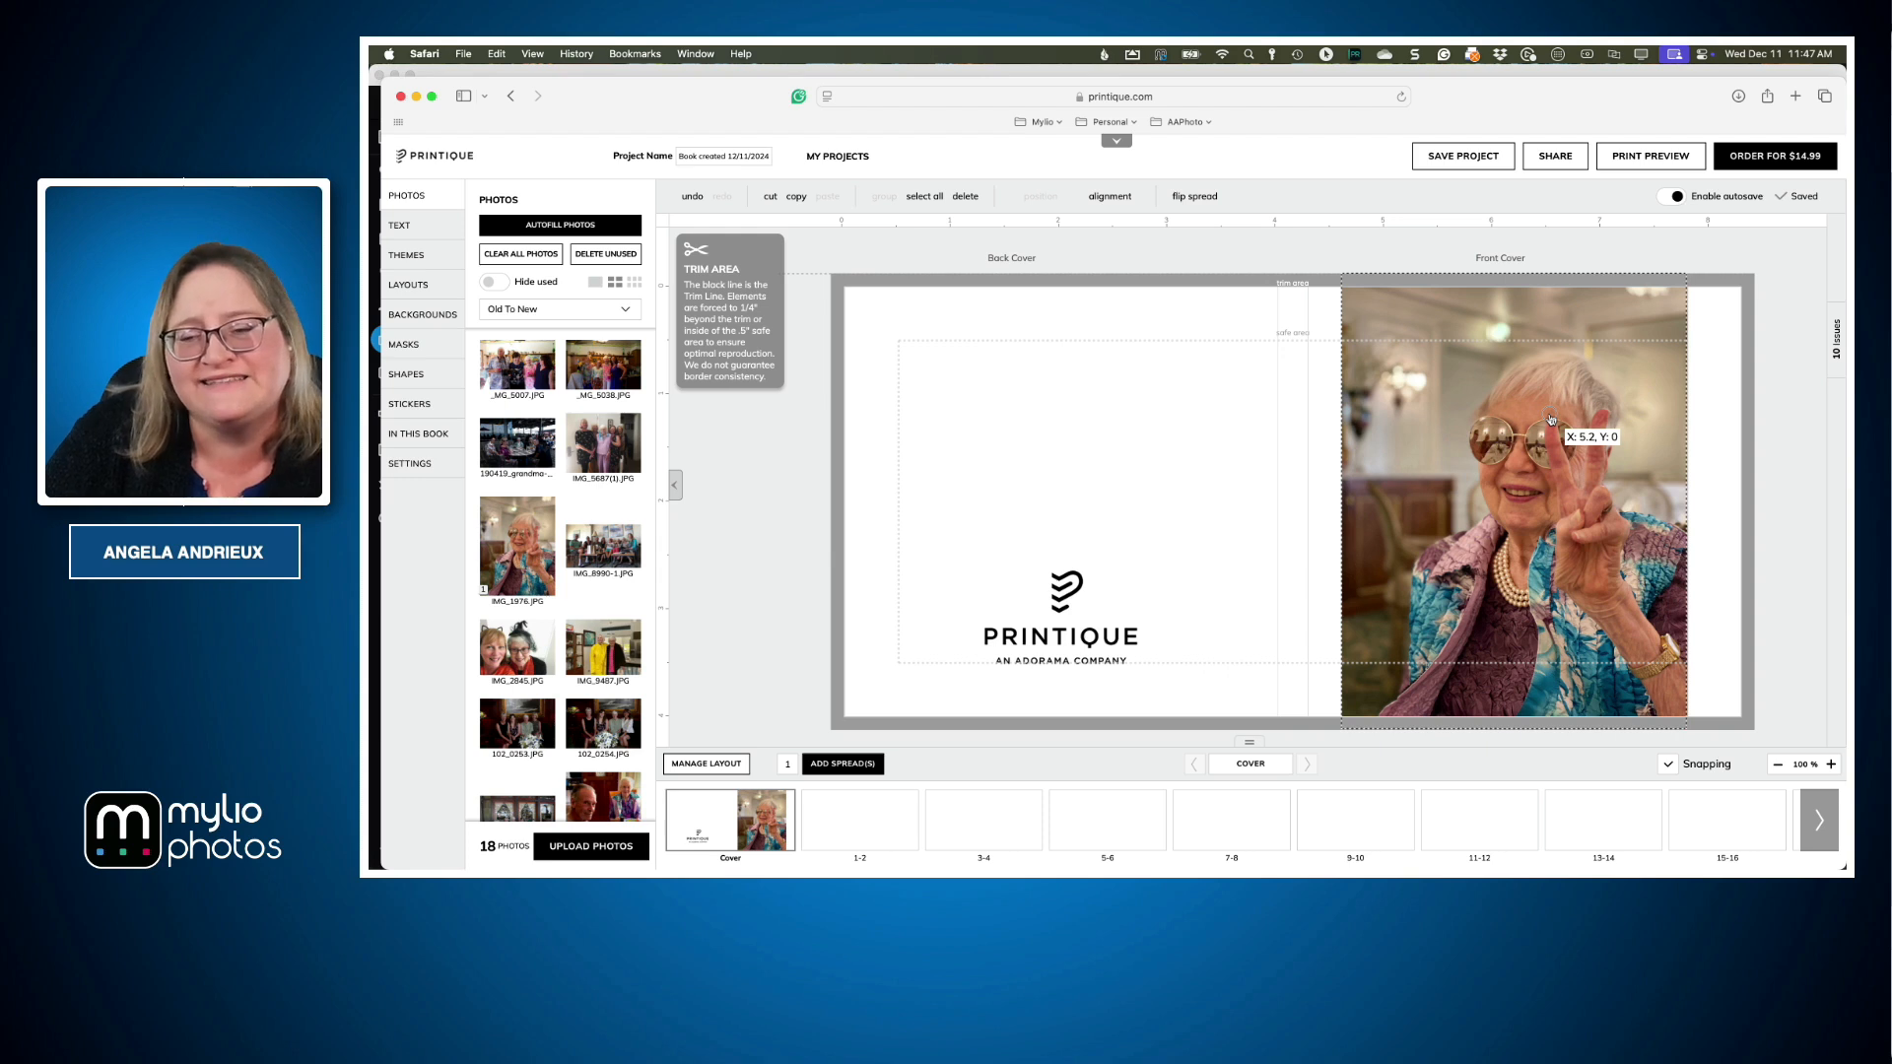
drag(1551, 419, 1552, 420)
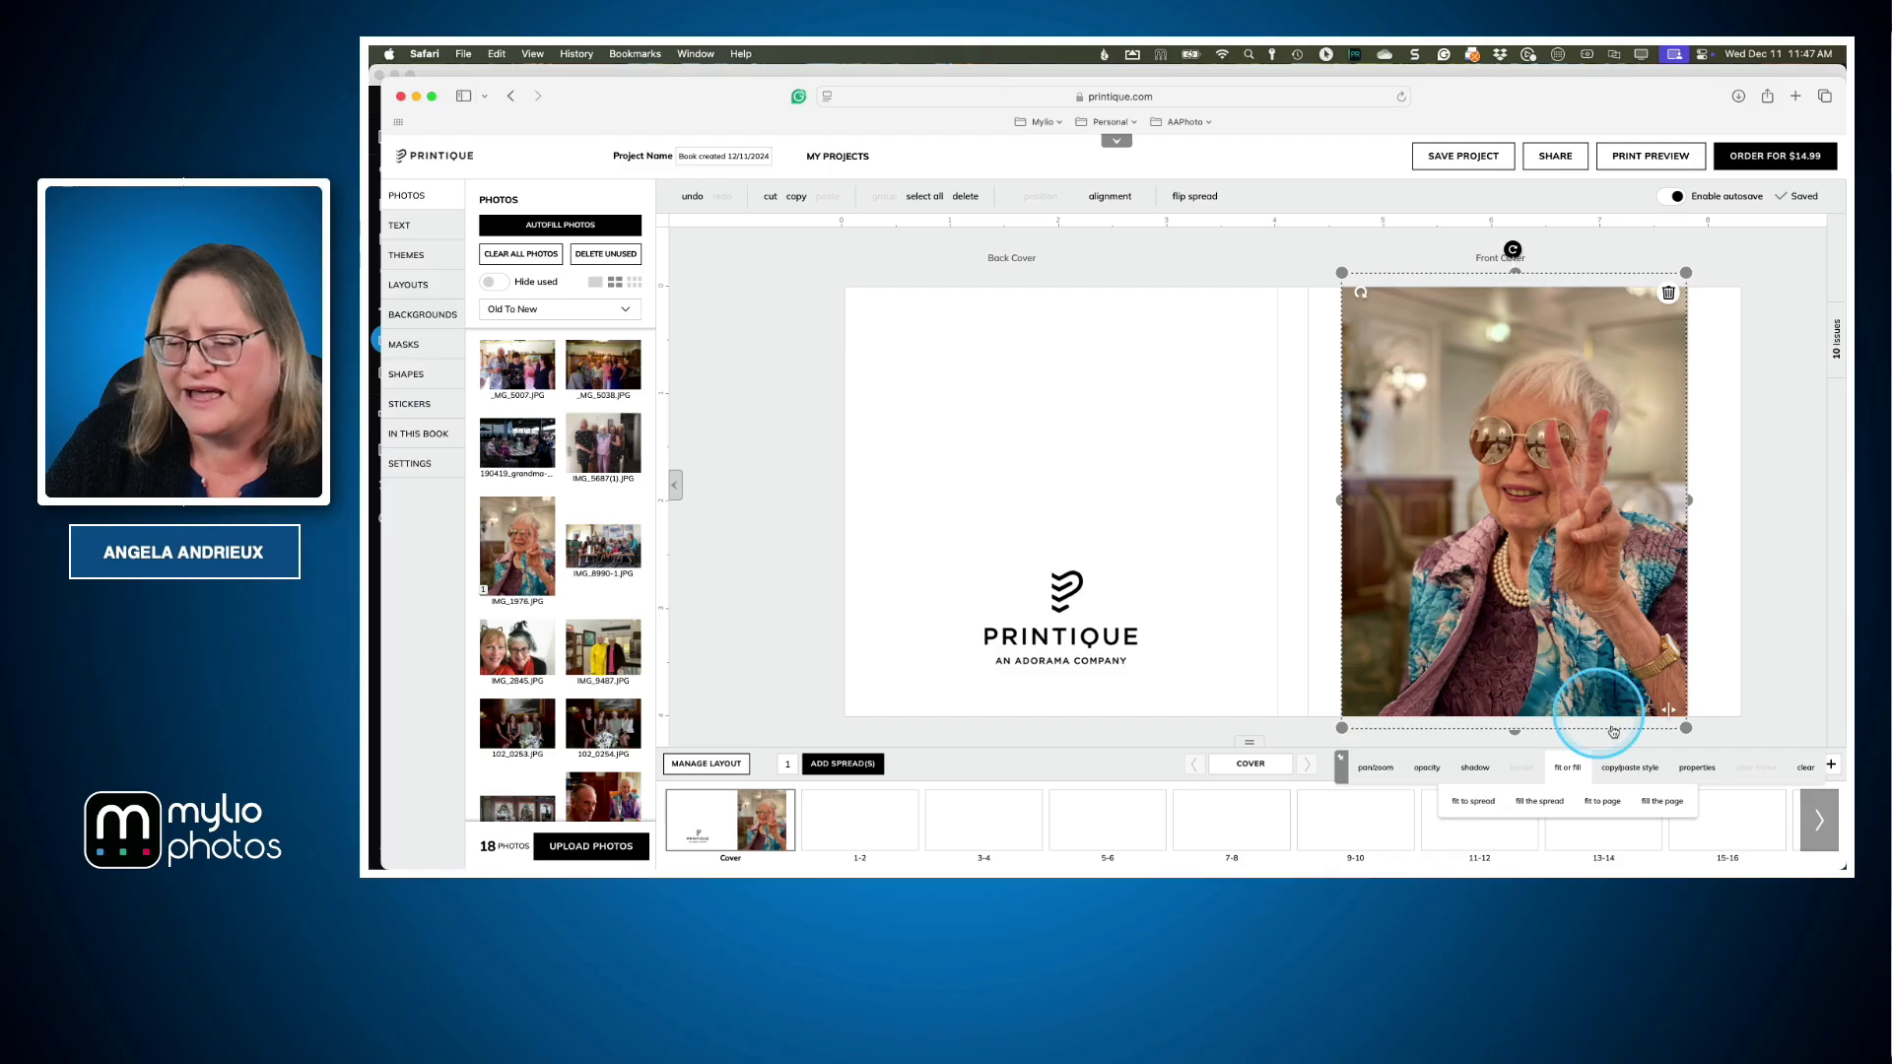
Make the portrait fill the front cover page and check it against the trim and safe area guides
click(1663, 804)
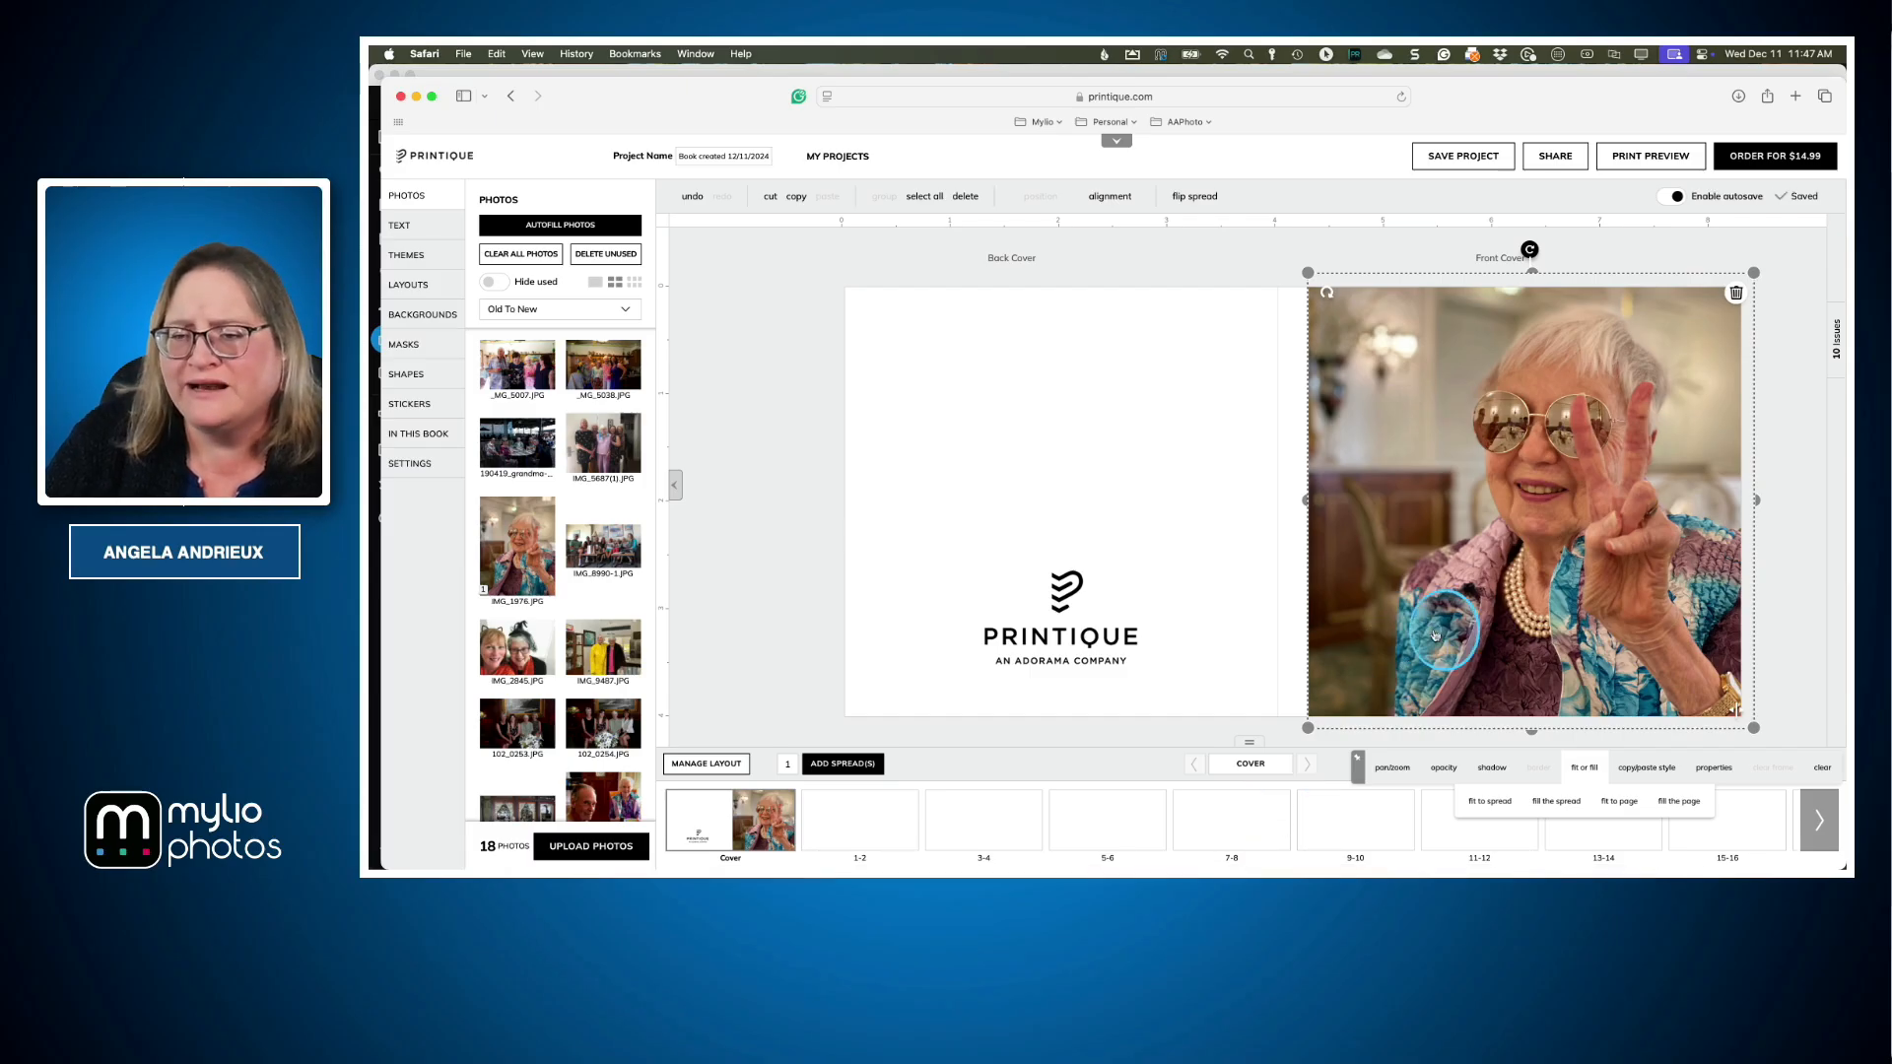
drag(1435, 635, 1426, 636)
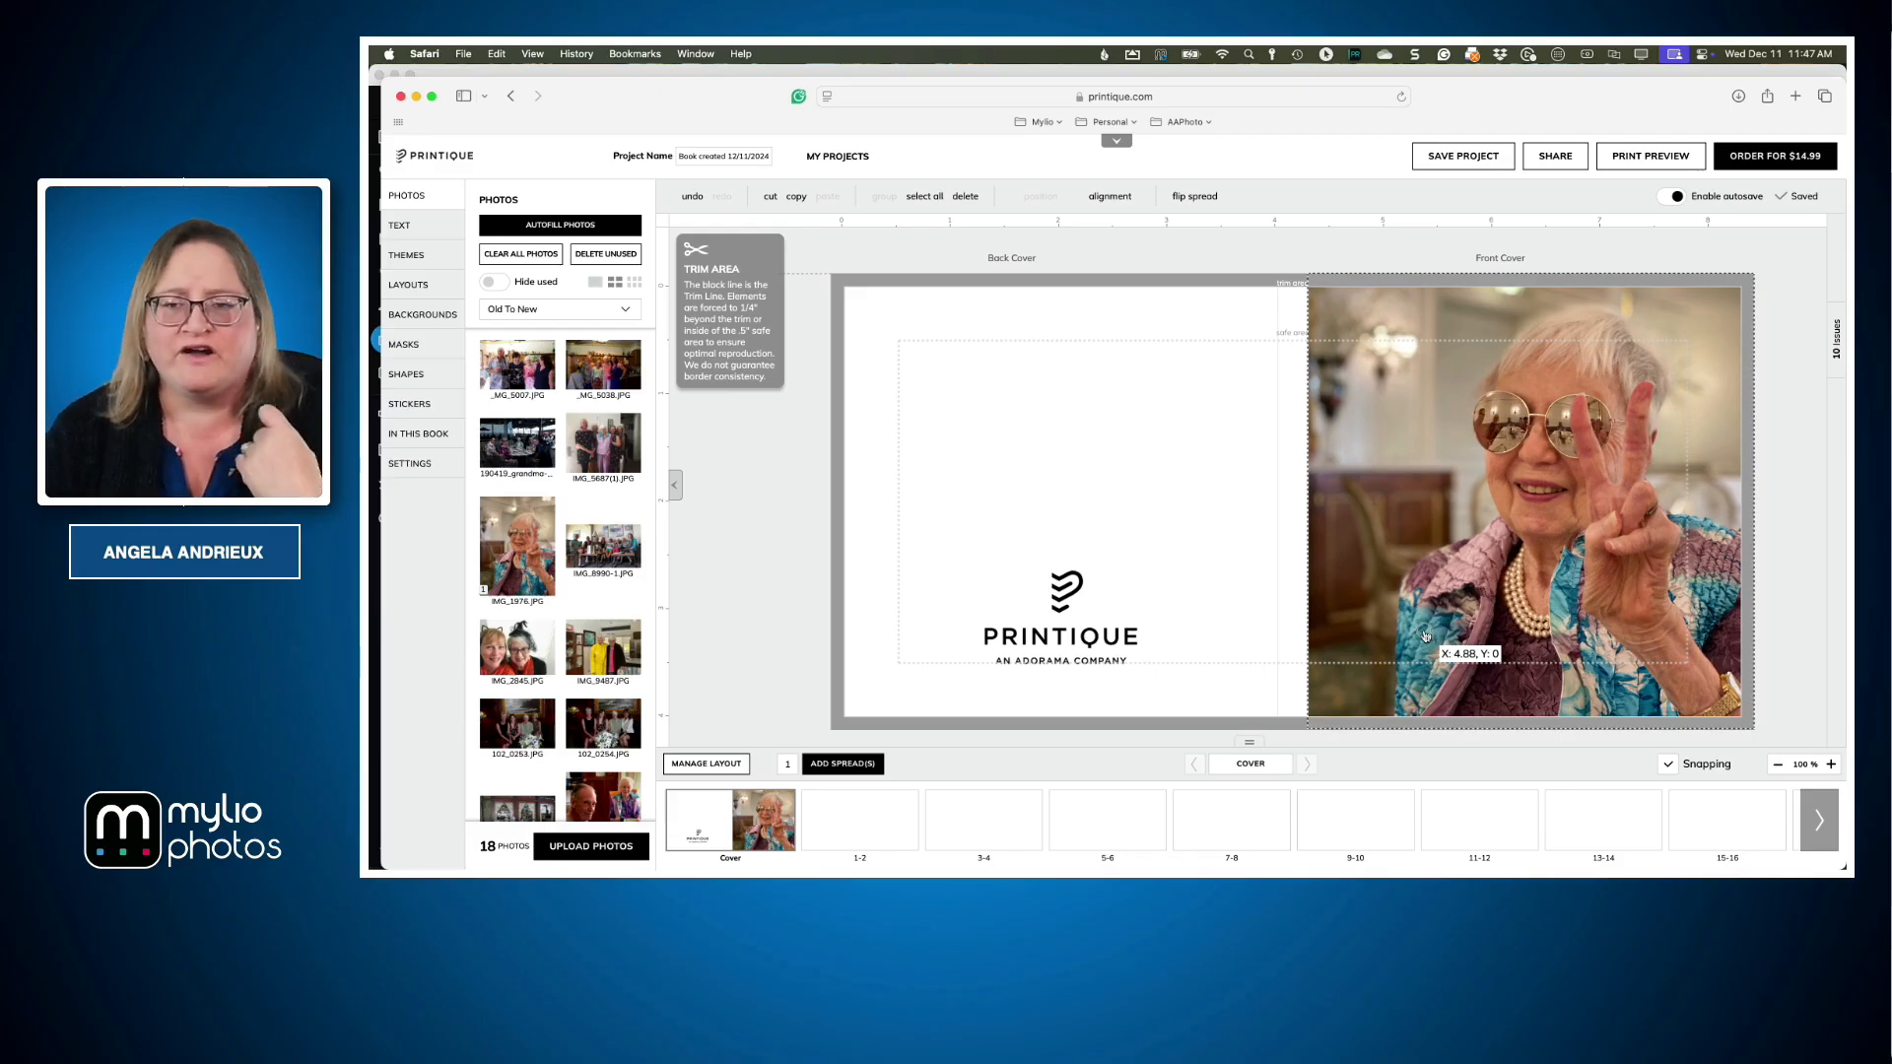
drag(1426, 637, 1426, 637)
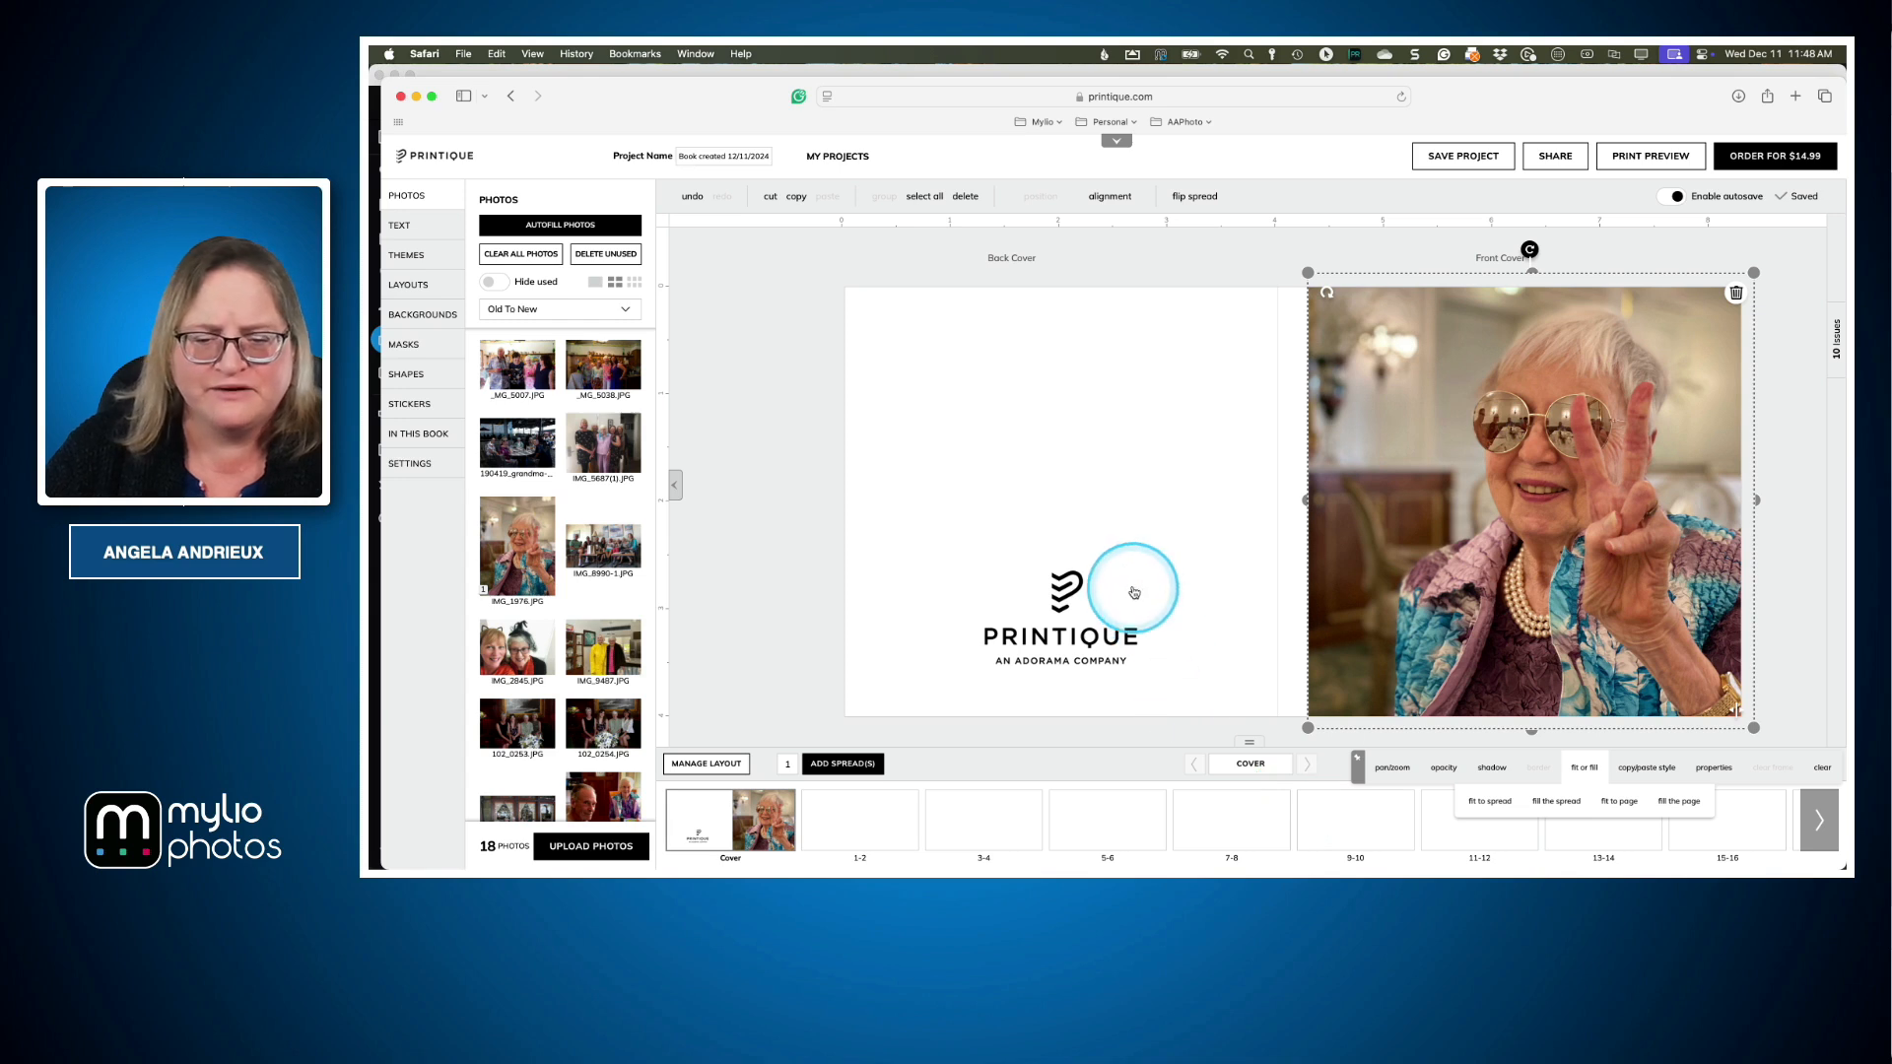
On spread 1-2, place 102_0253.JPG on page 1 and 102_0254.JPG on page 2
click(855, 826)
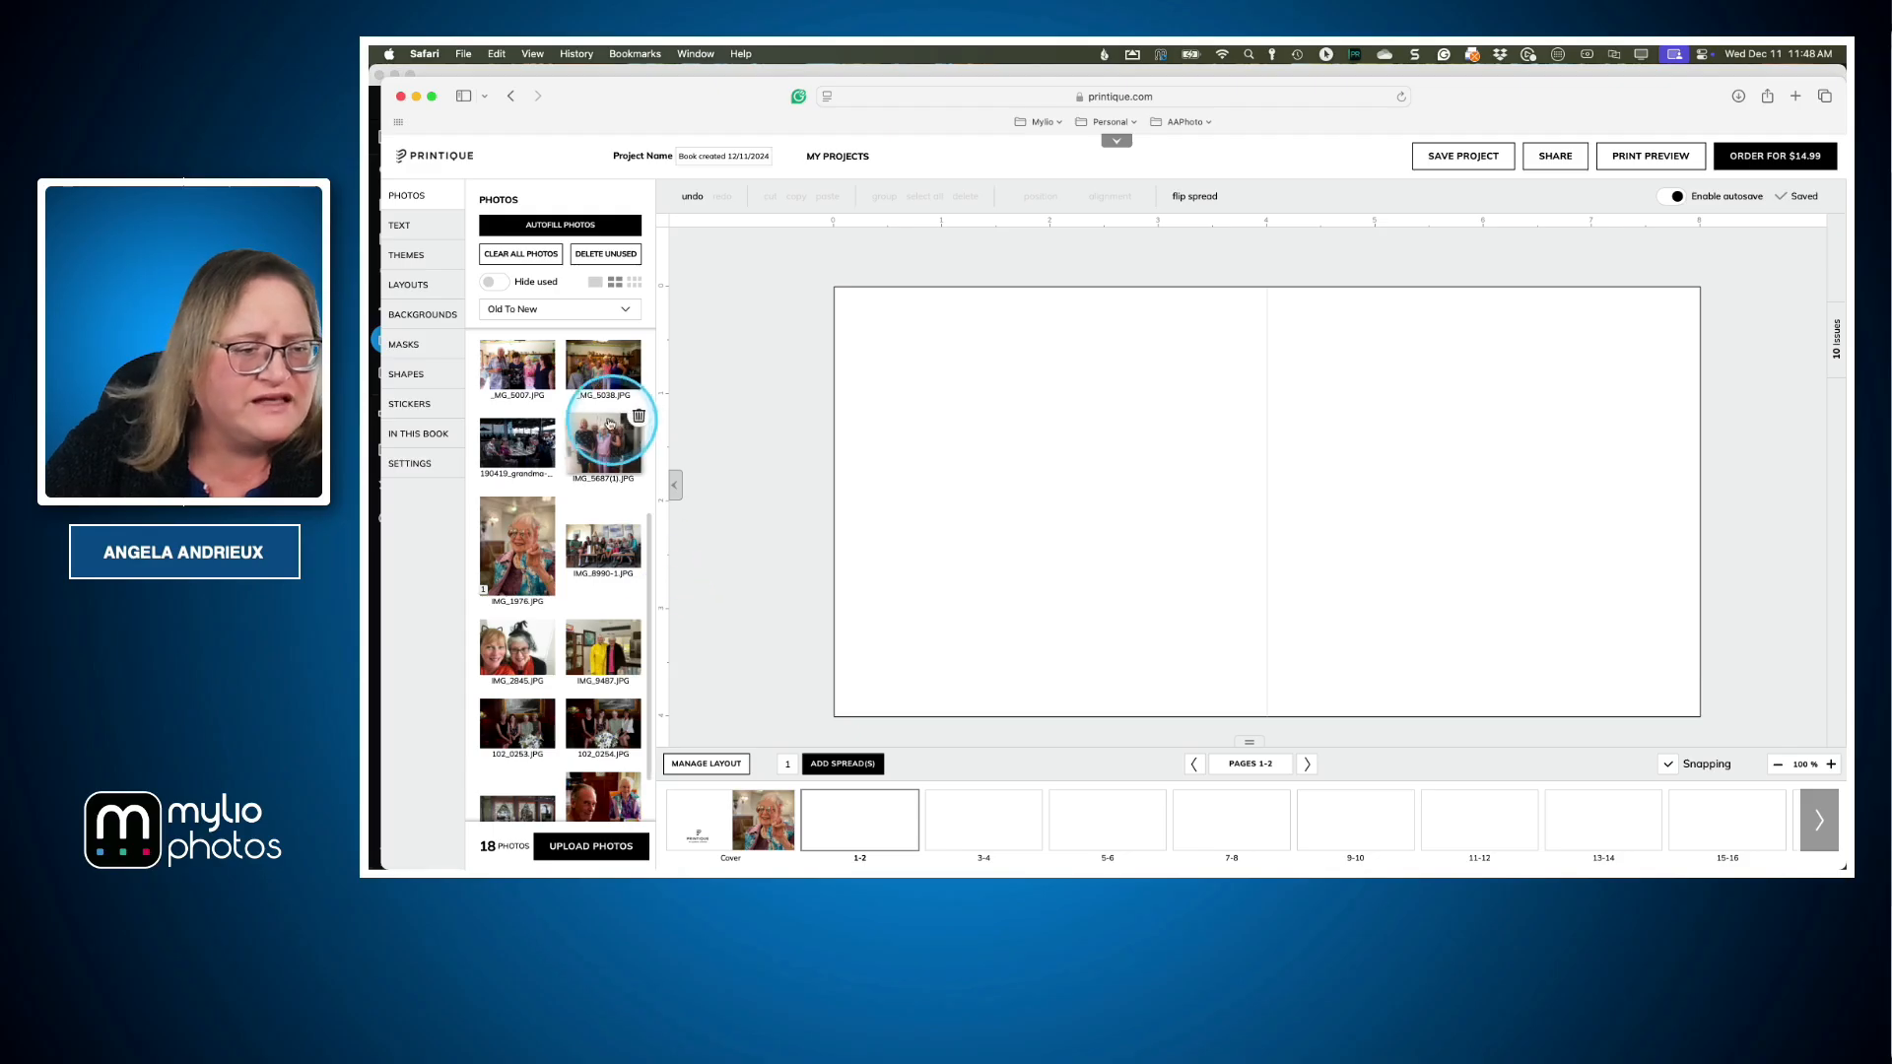
scroll(599, 497, down, 1)
scroll(597, 496, down, 2)
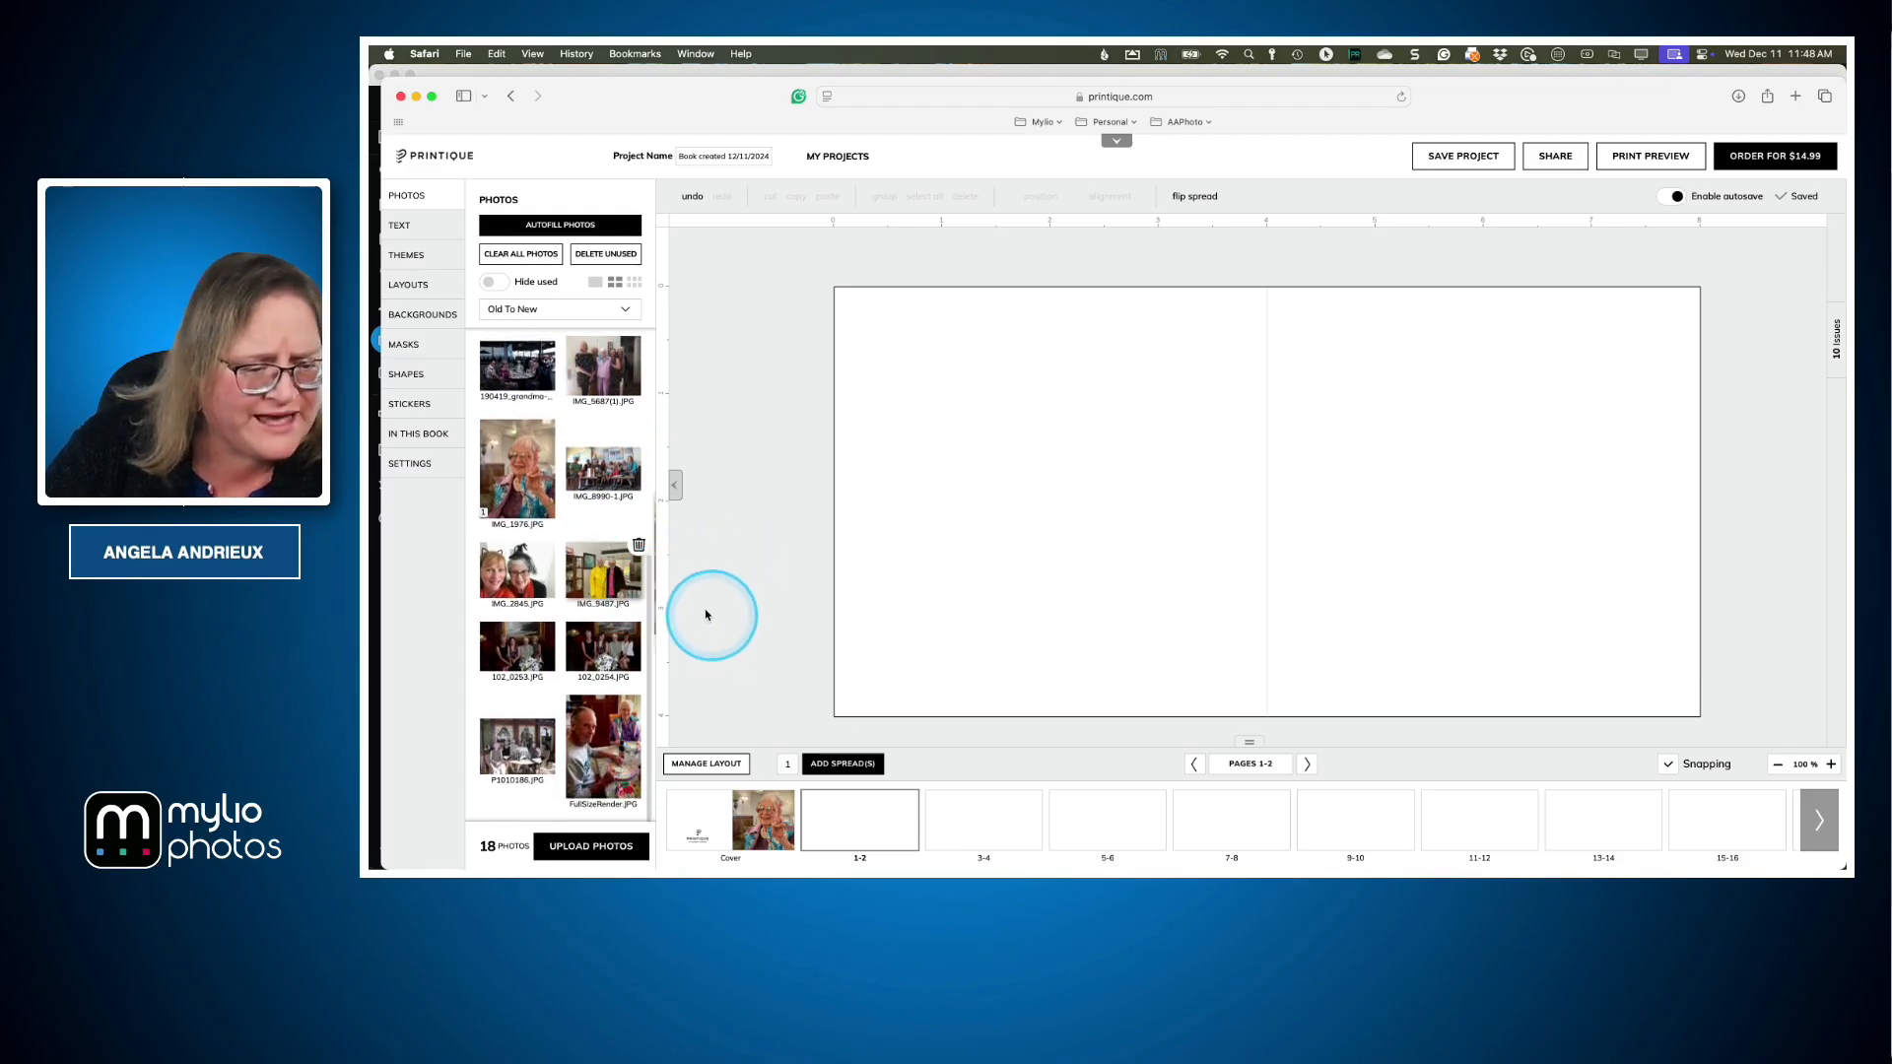
drag(546, 665, 1024, 488)
drag(604, 648, 1416, 515)
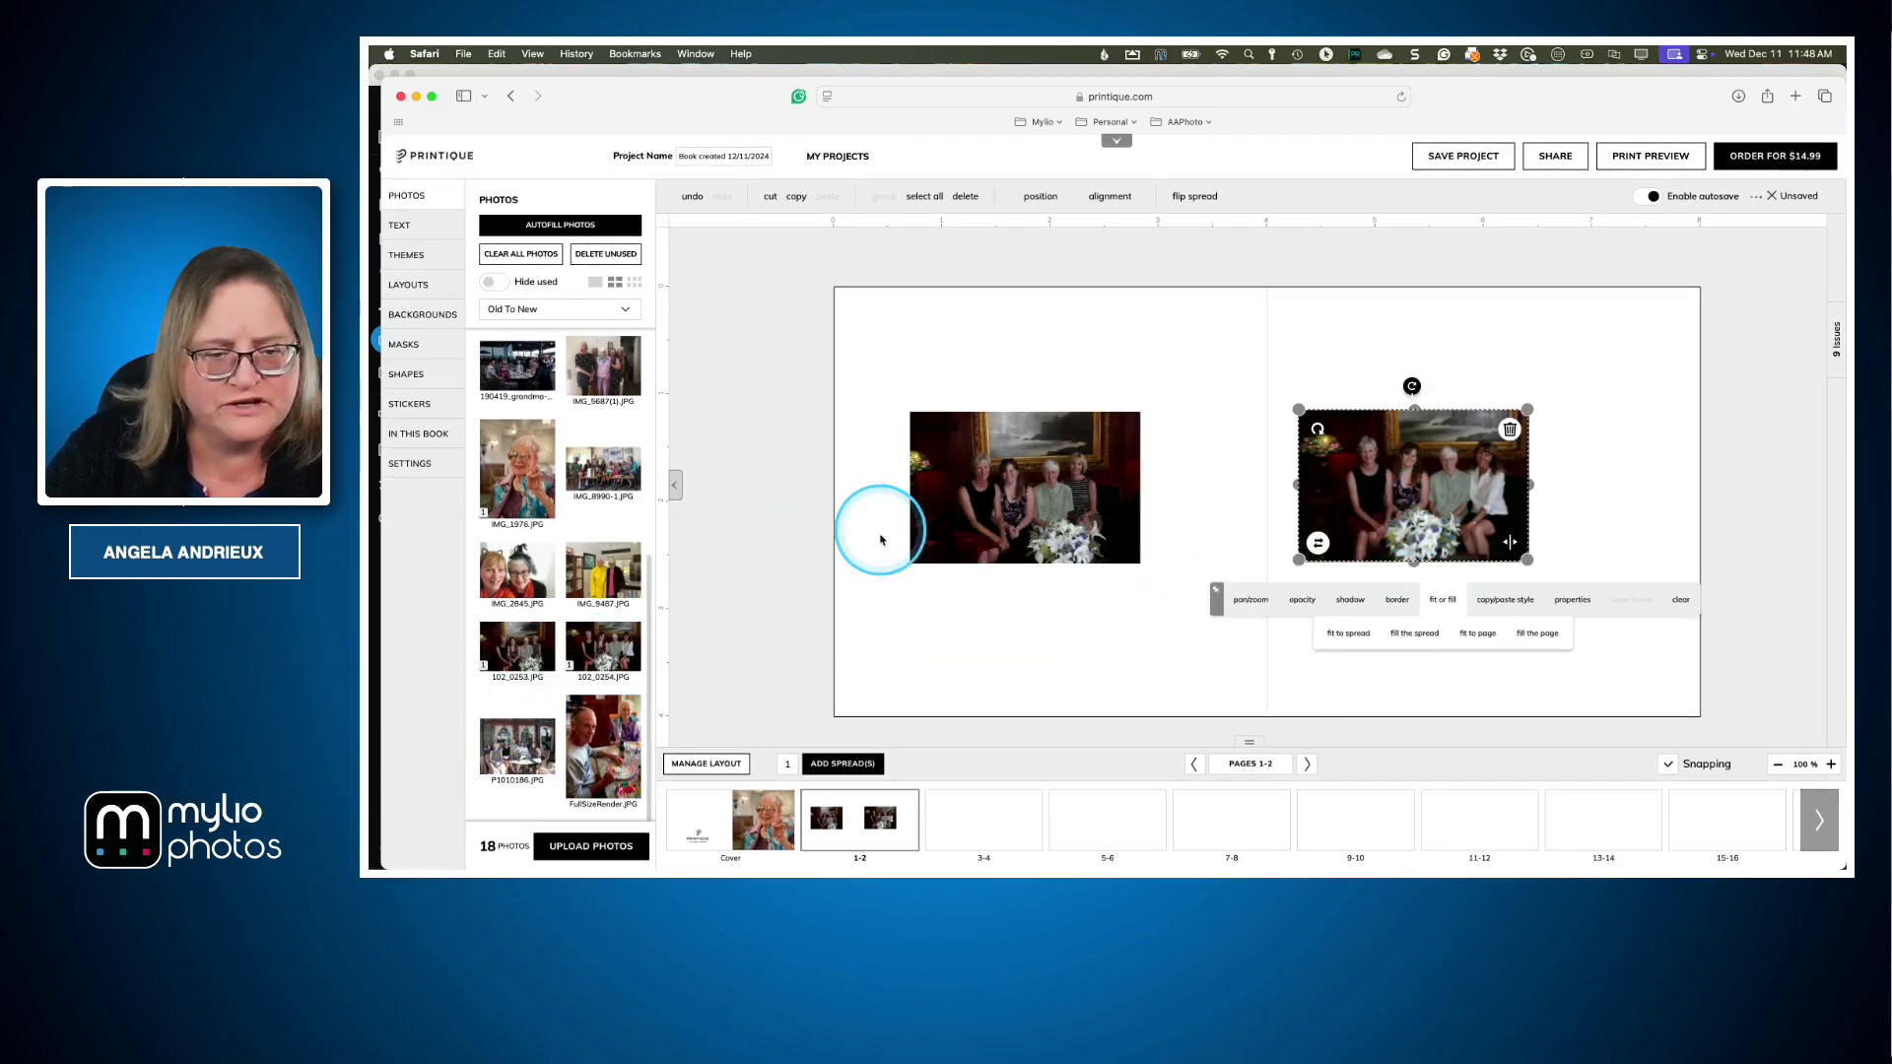
Fit both group photos on spread 1-2 to their pages
click(1040, 507)
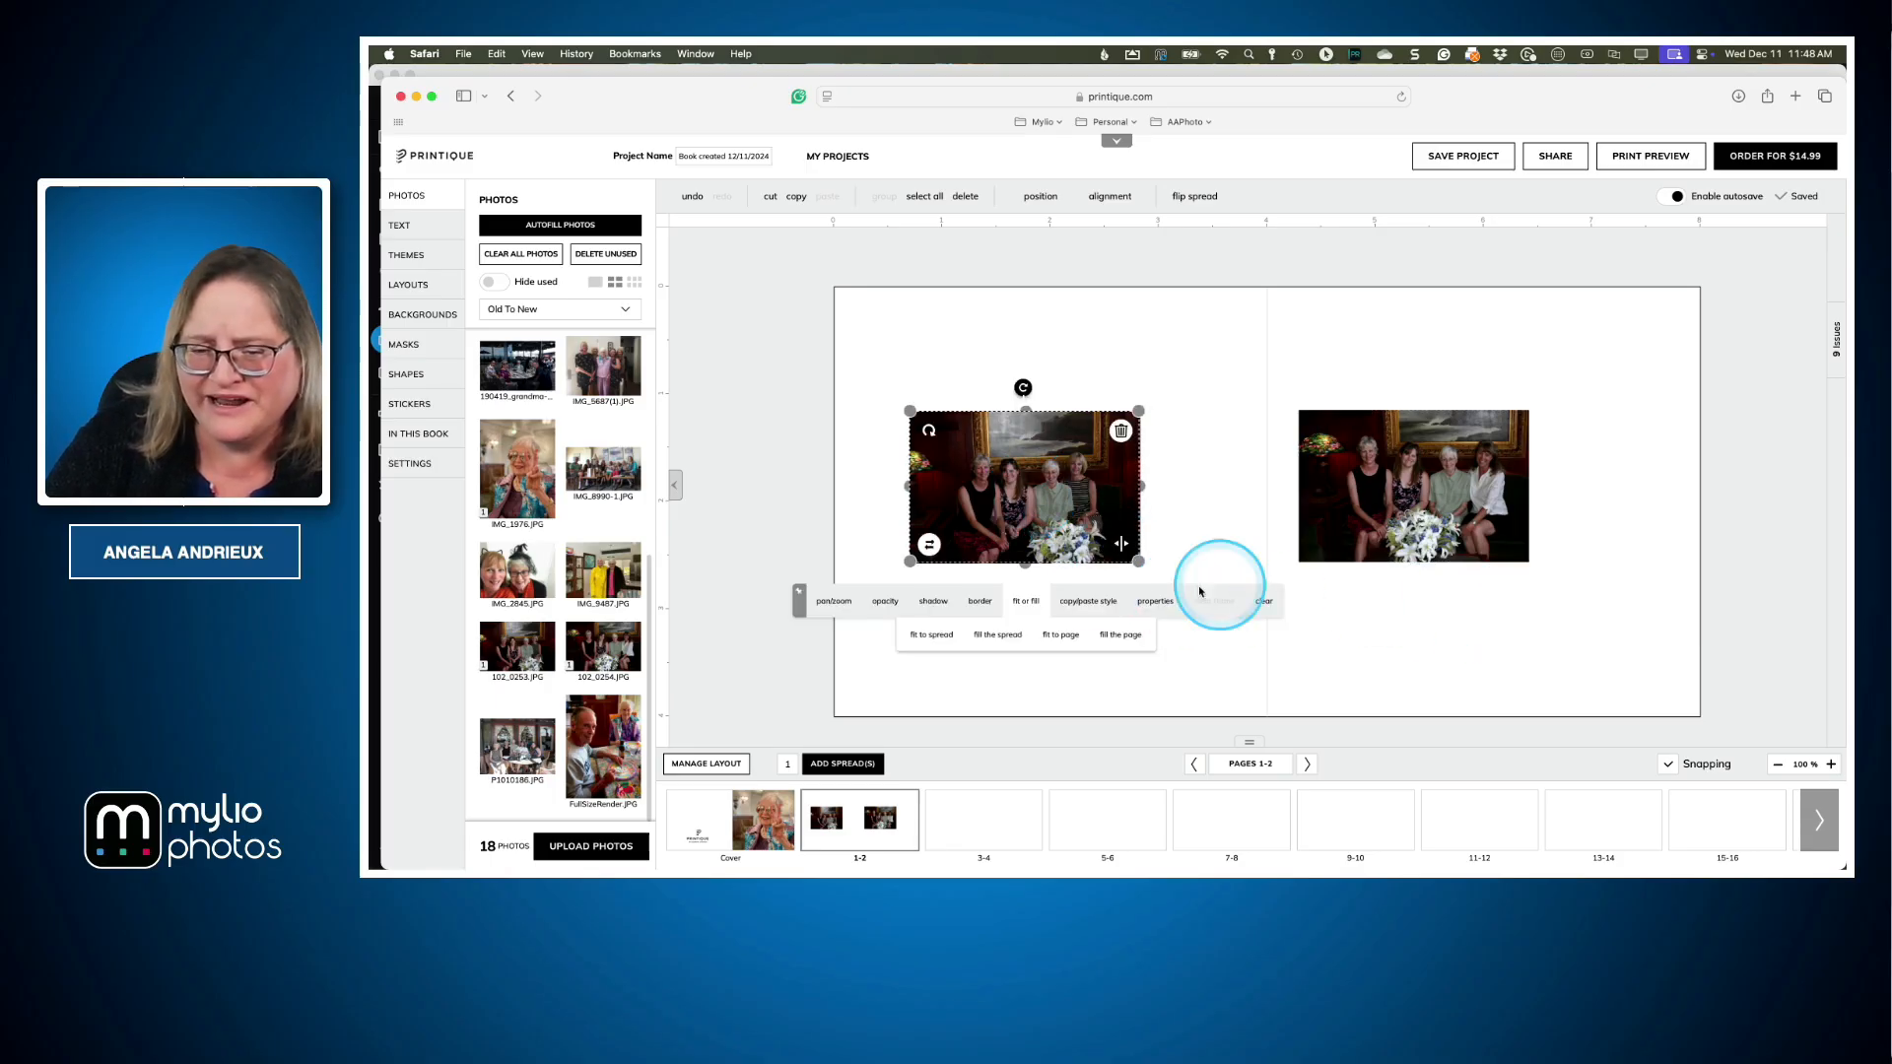
click(1056, 638)
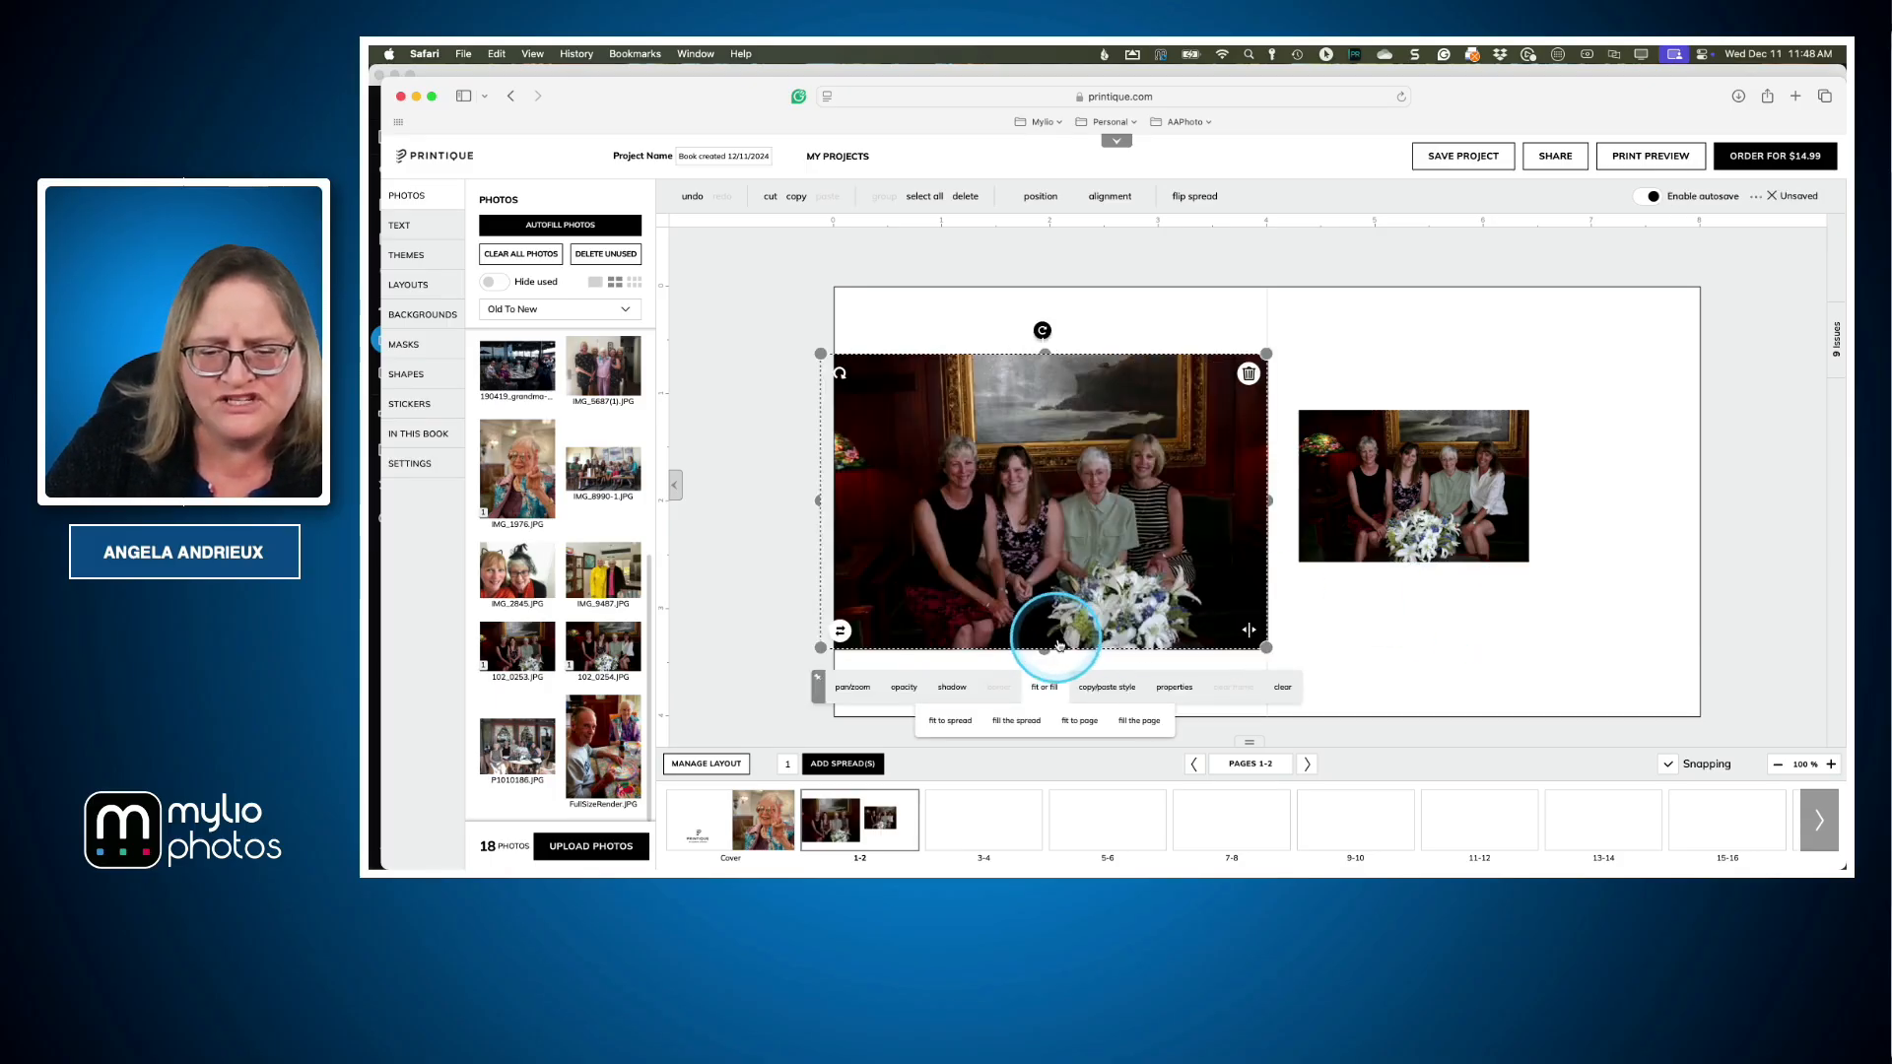
click(1389, 518)
click(1441, 641)
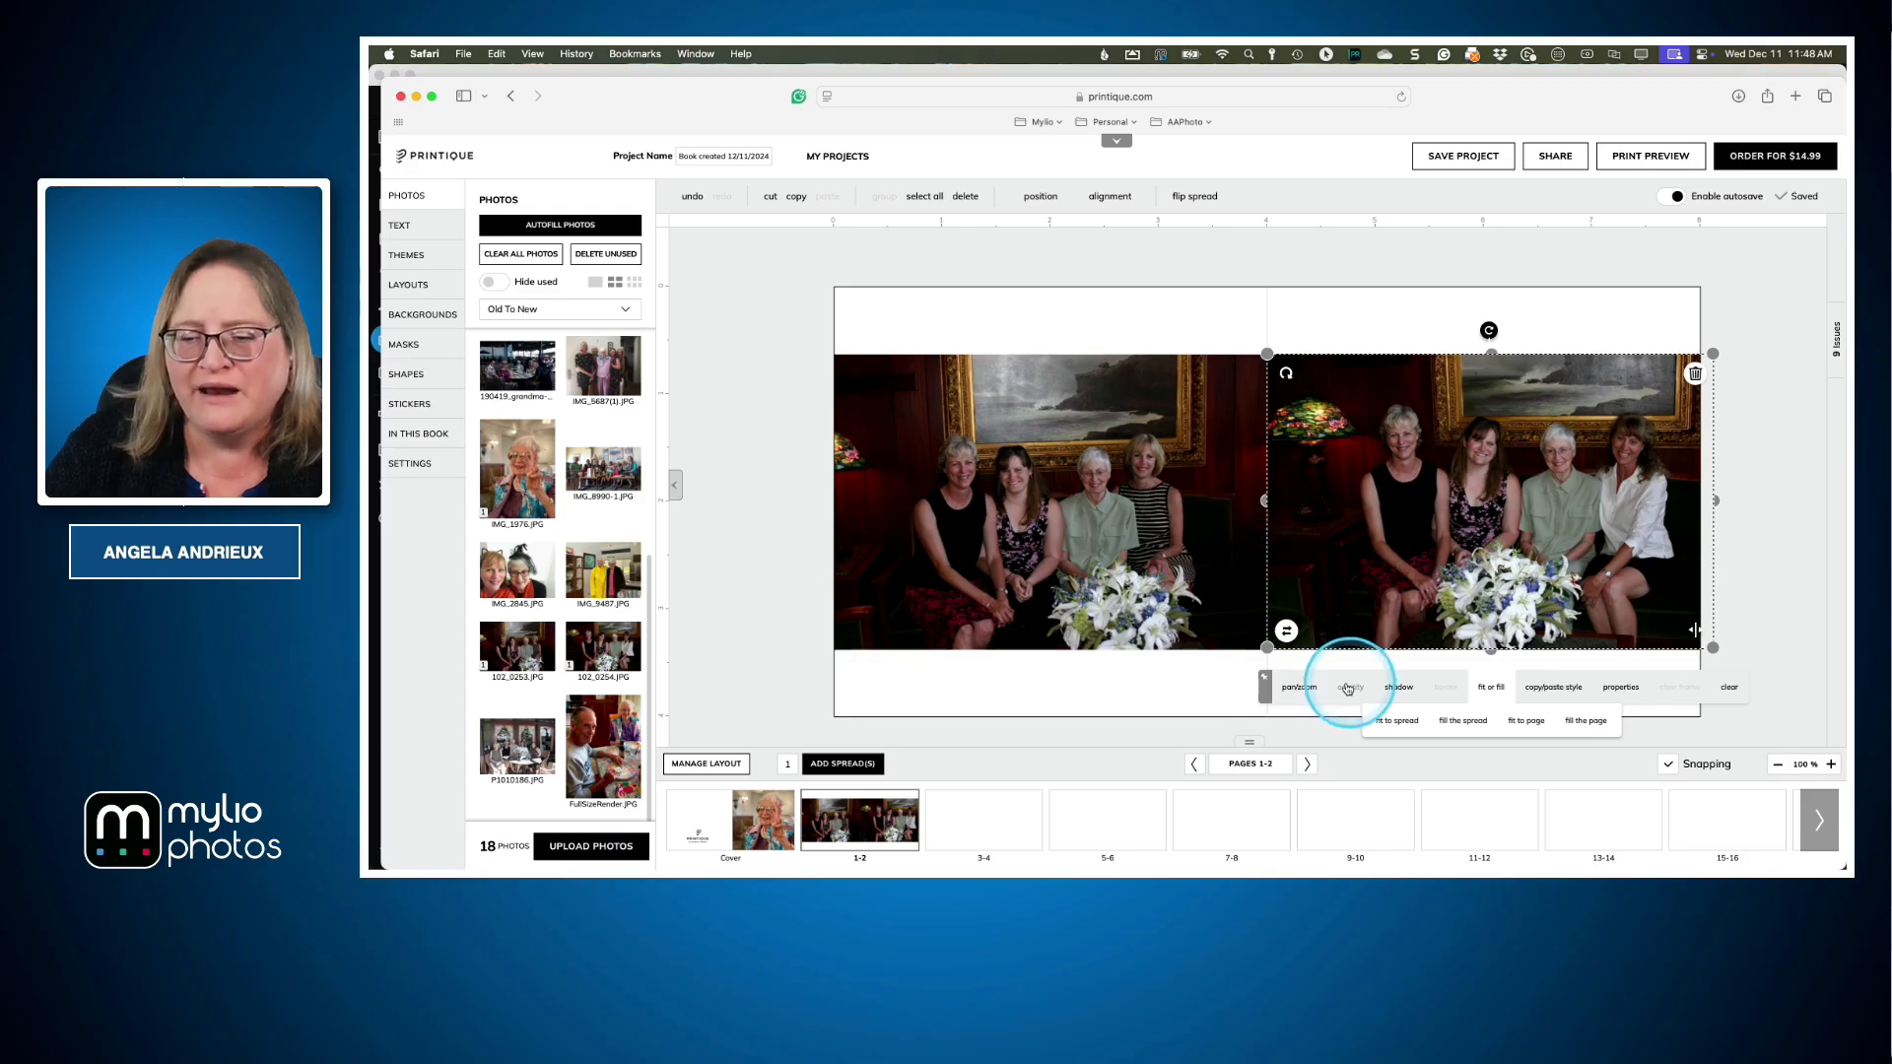
On spread 3-4, place the black feathered hat selfie on page 3 and the yellow raincoat photo on page 4, fitting each to its page
click(1307, 764)
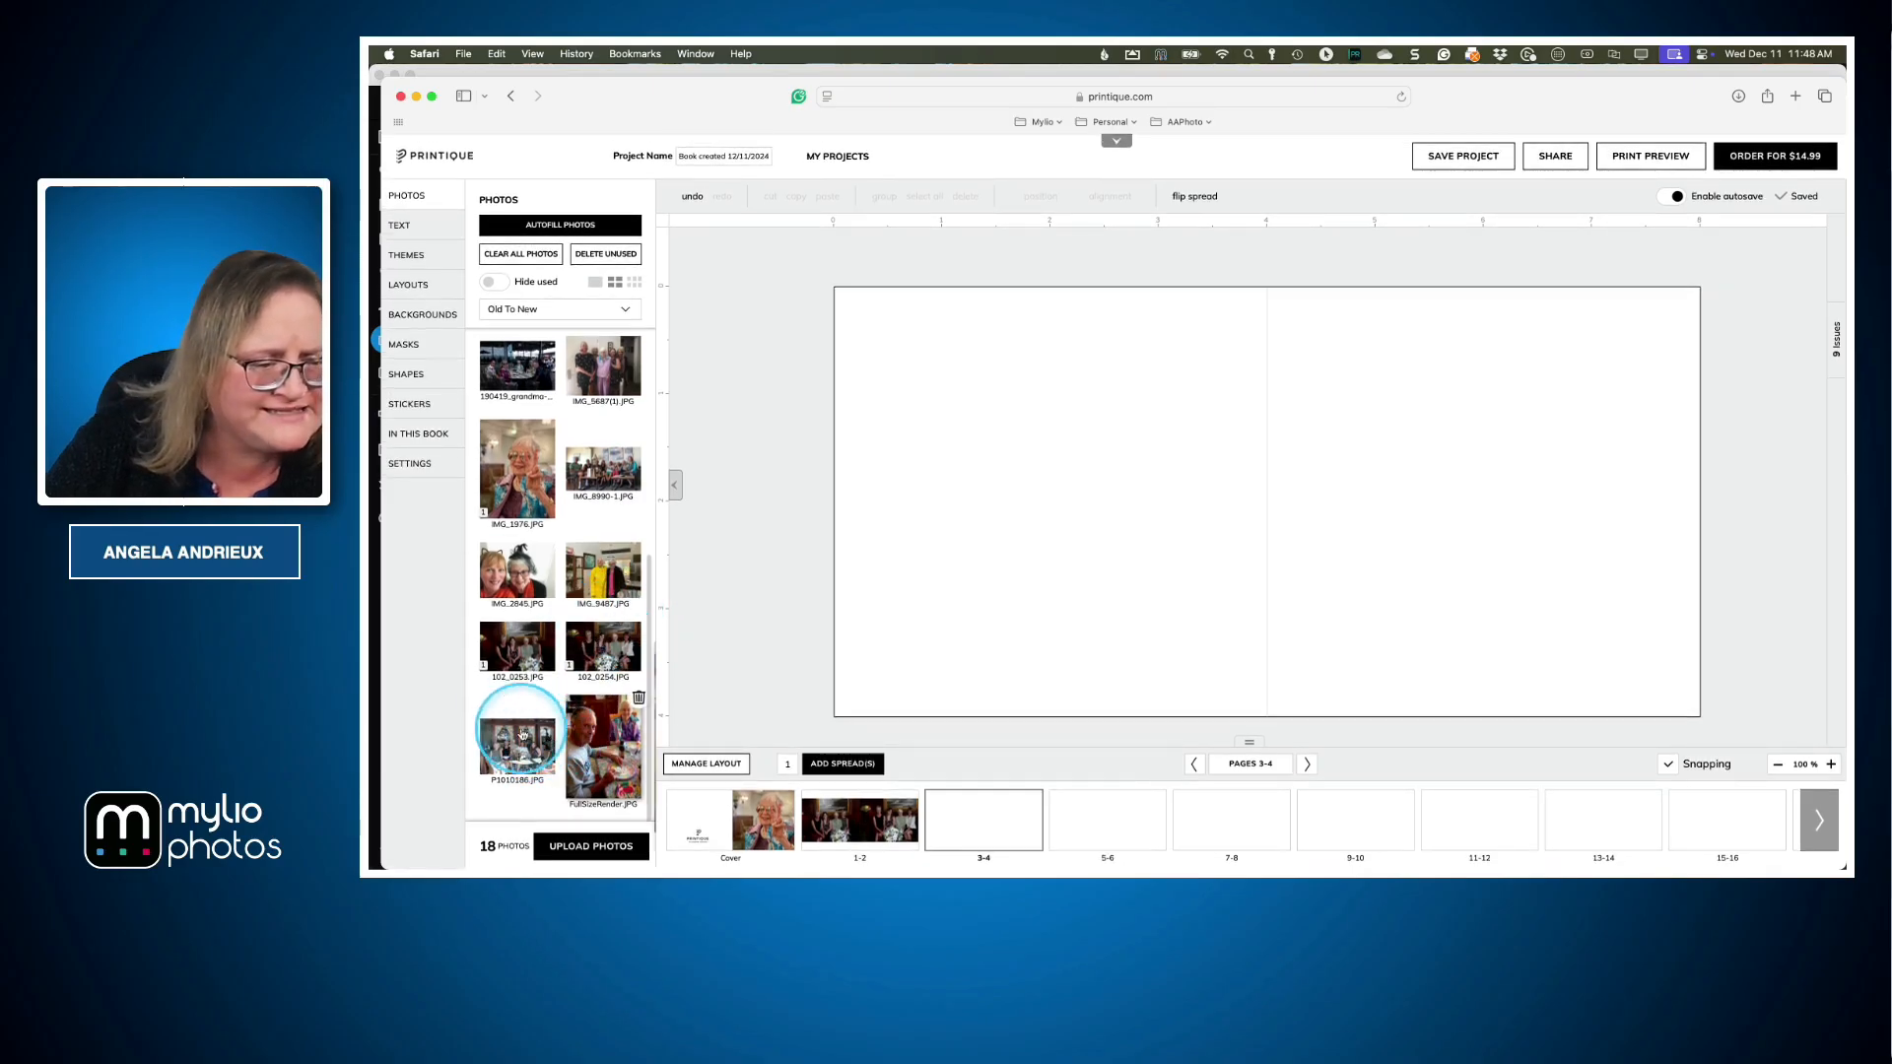
drag(601, 570, 1389, 493)
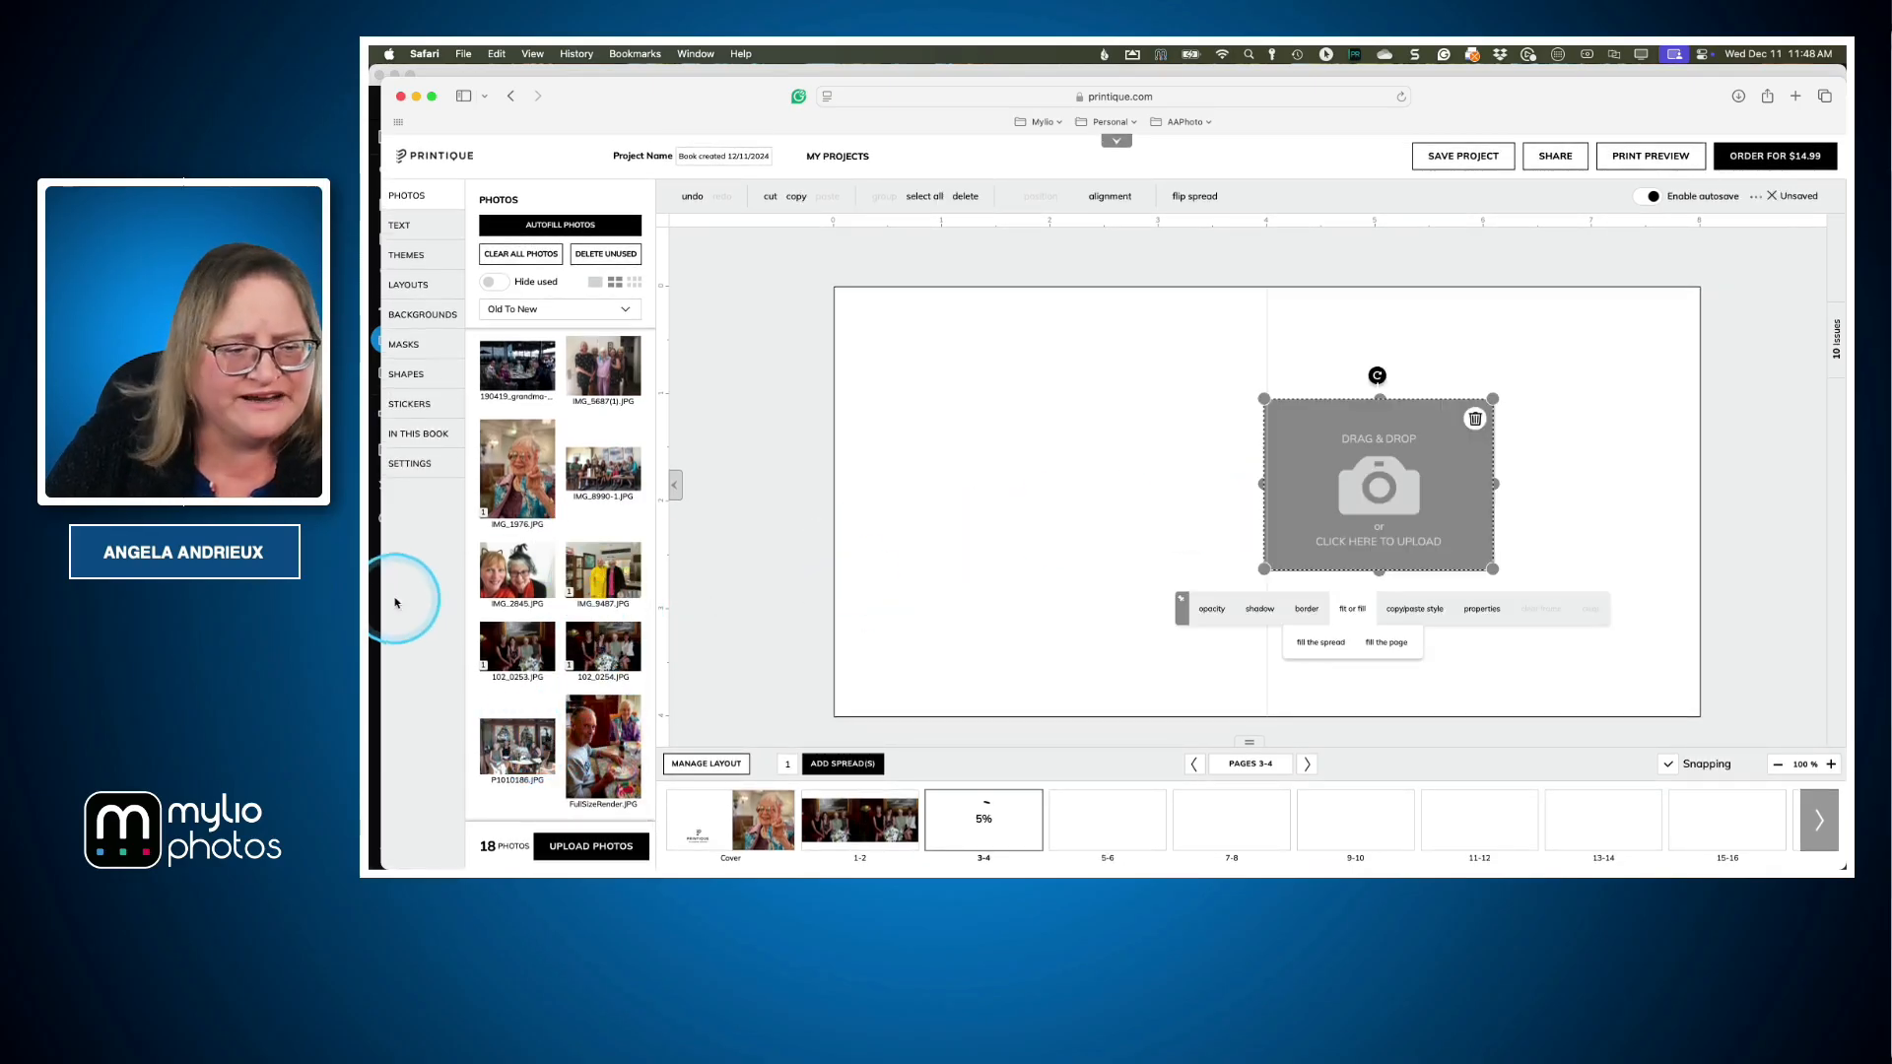
drag(488, 560, 1035, 486)
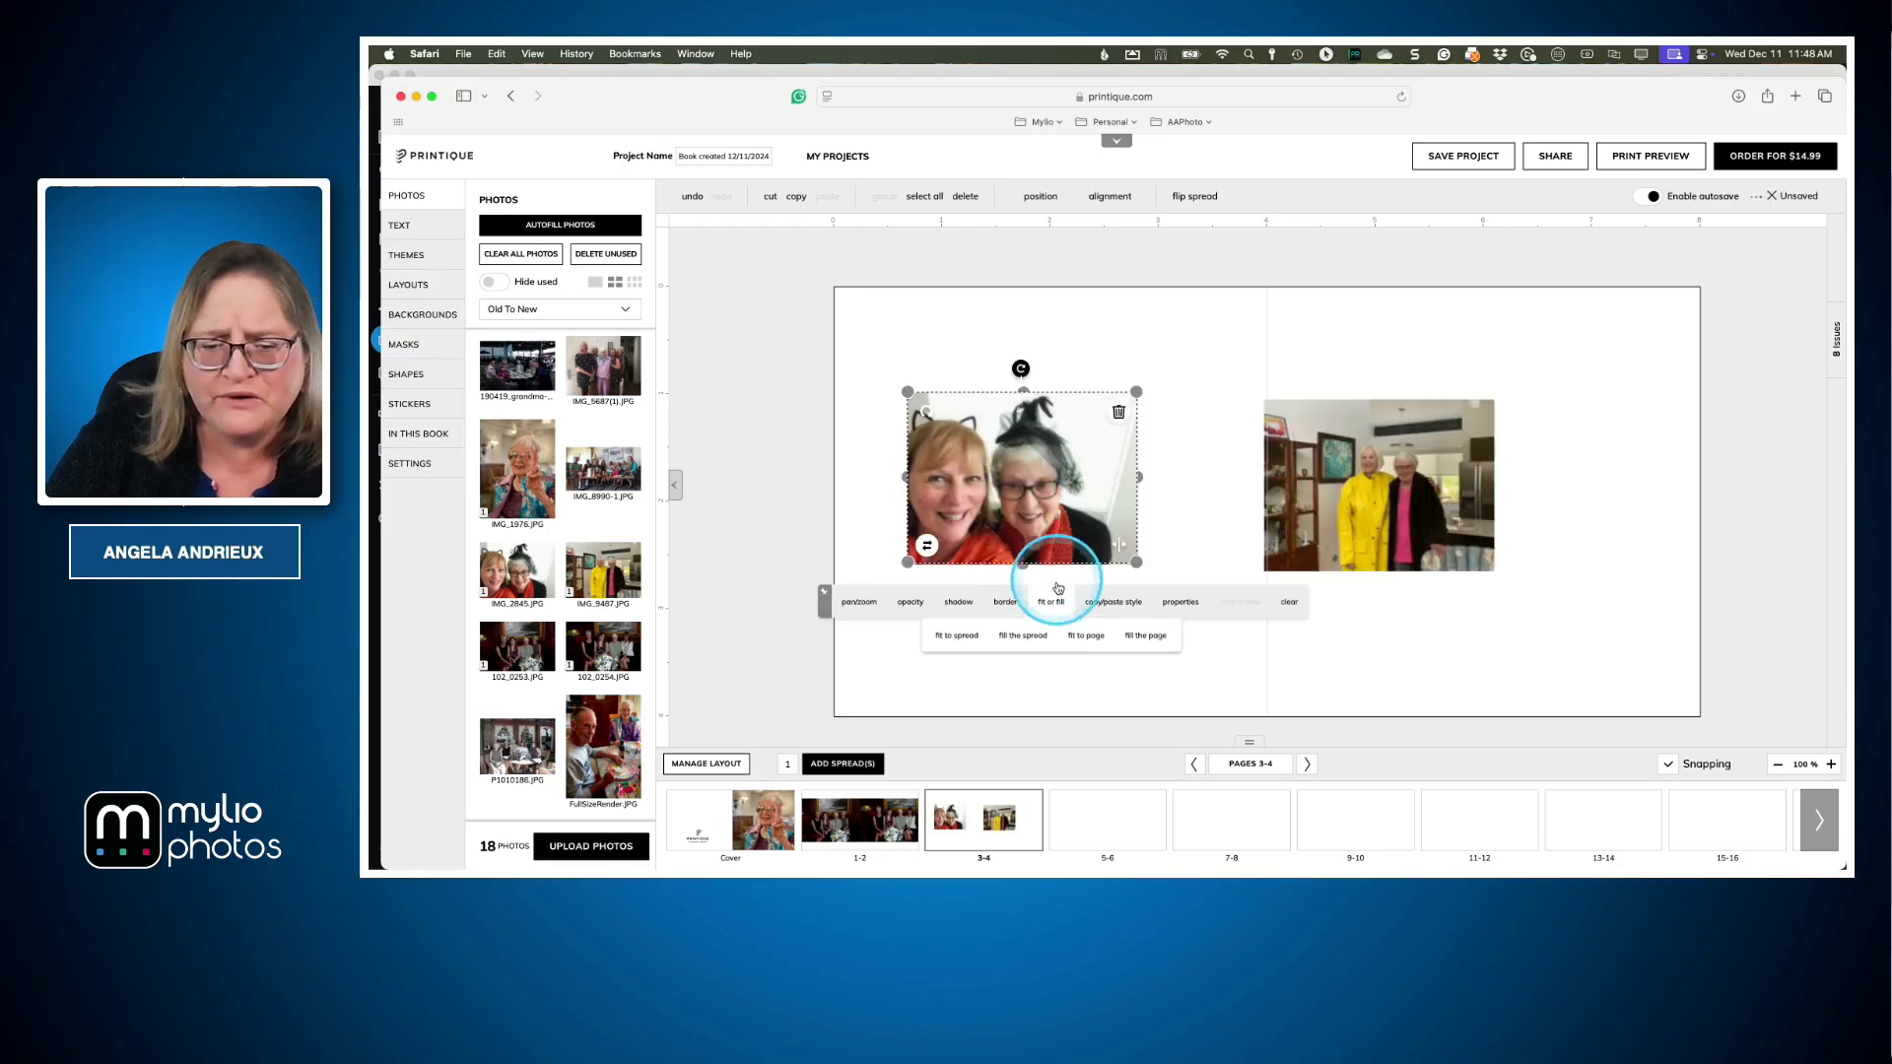
click(1085, 638)
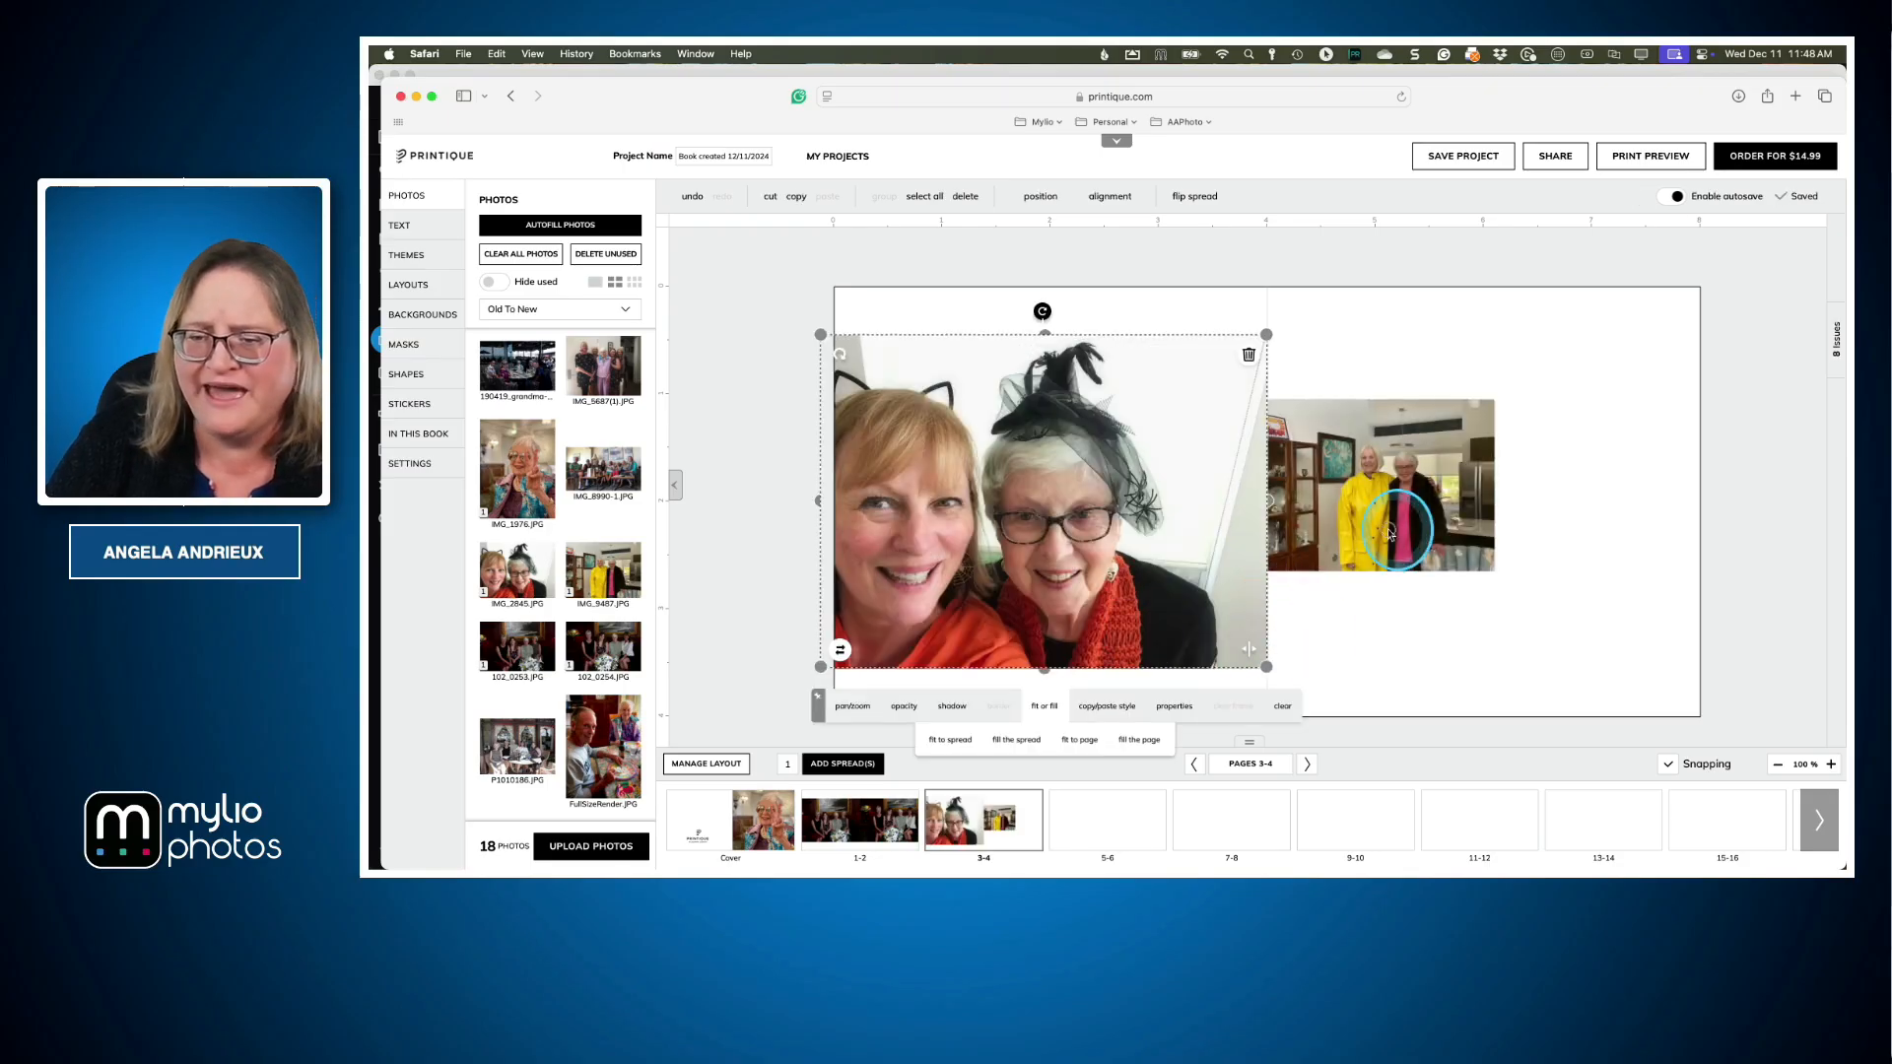
click(1419, 522)
click(1453, 635)
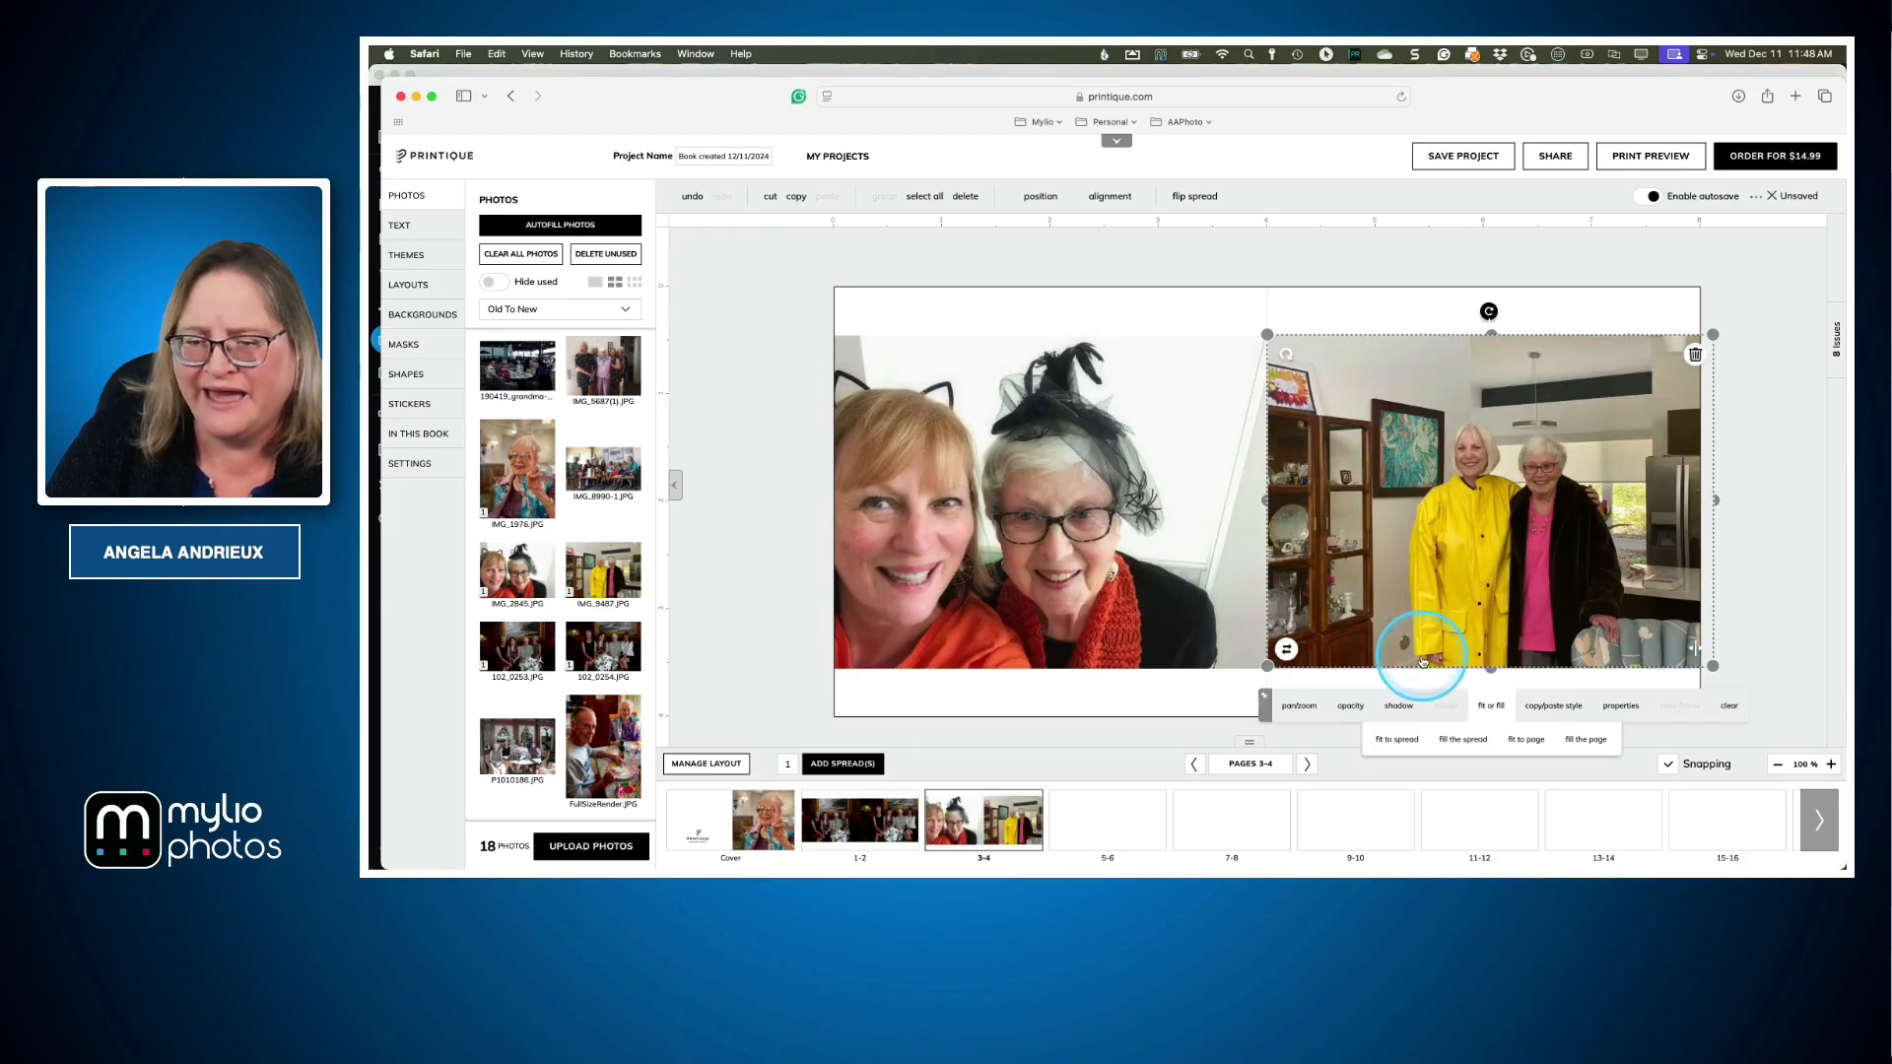
click(1334, 599)
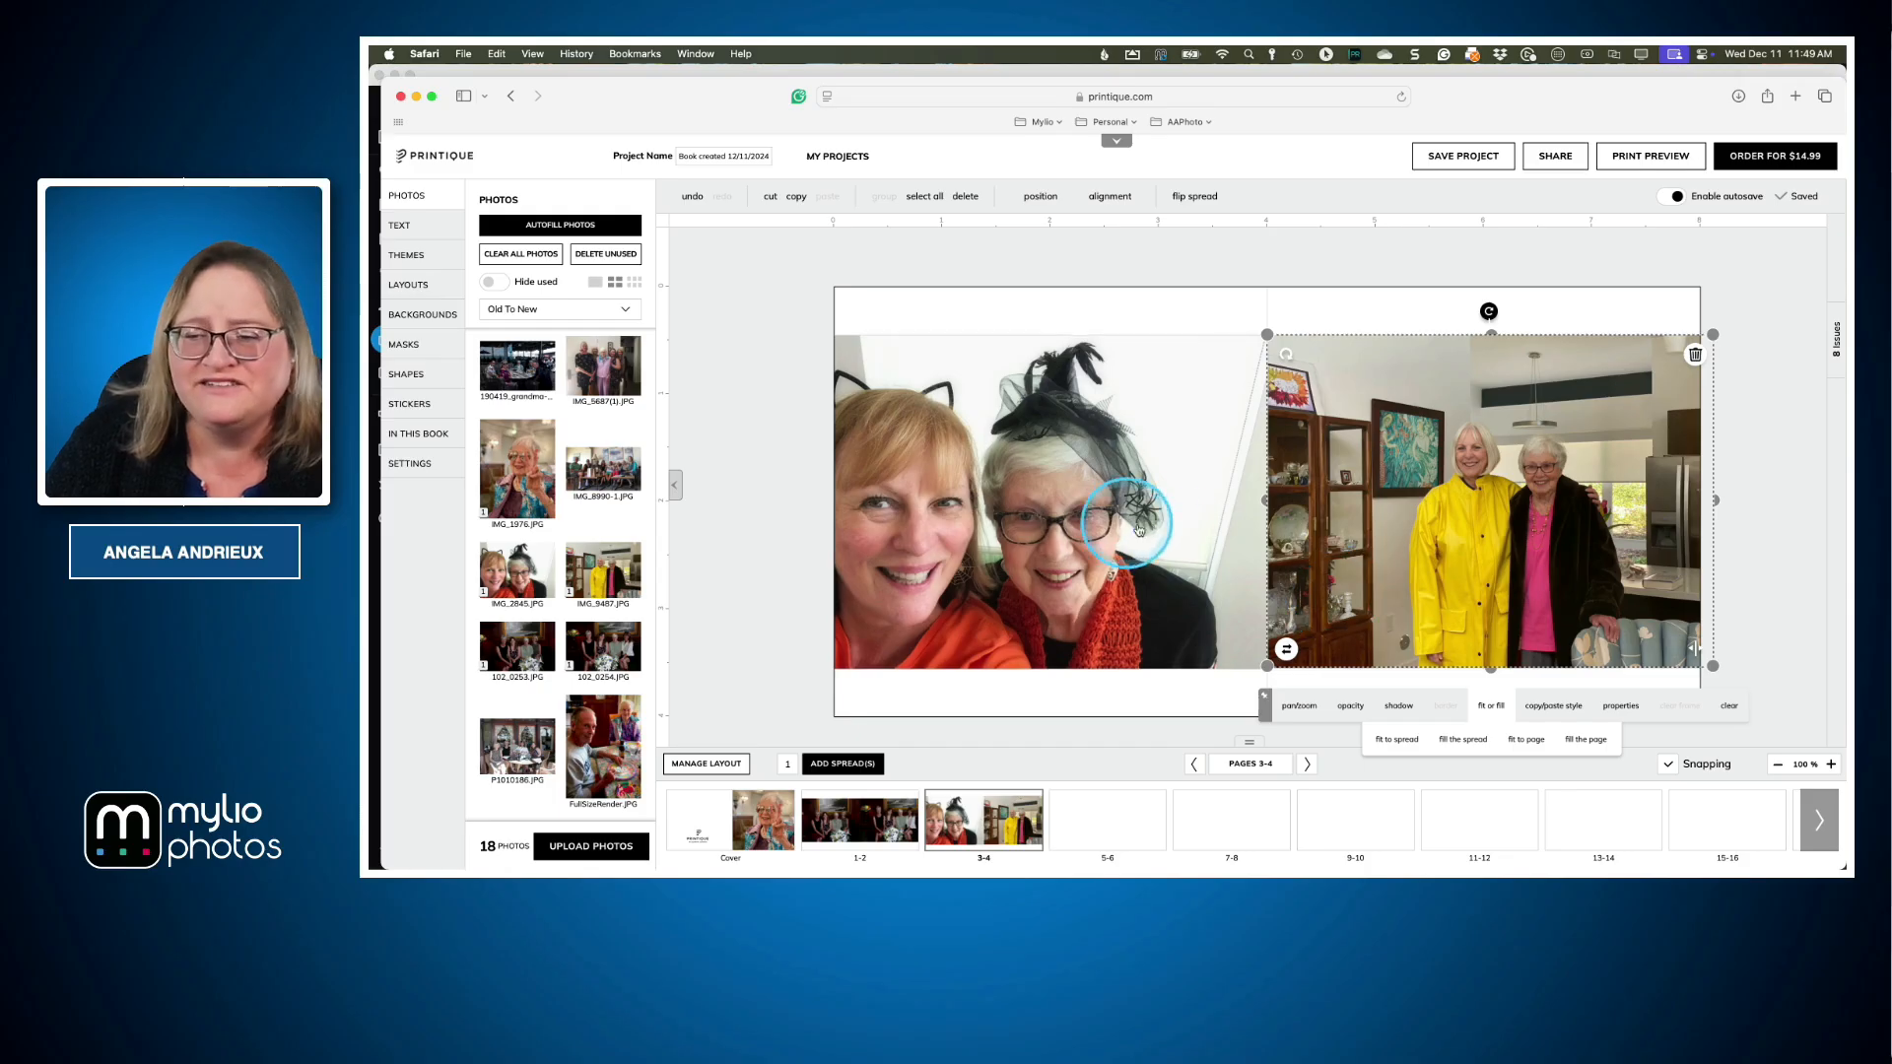
On spread 5-6, place FullSizeRender.JPG on page 5 and the photo of the group at the round patio table on page 6
click(1308, 764)
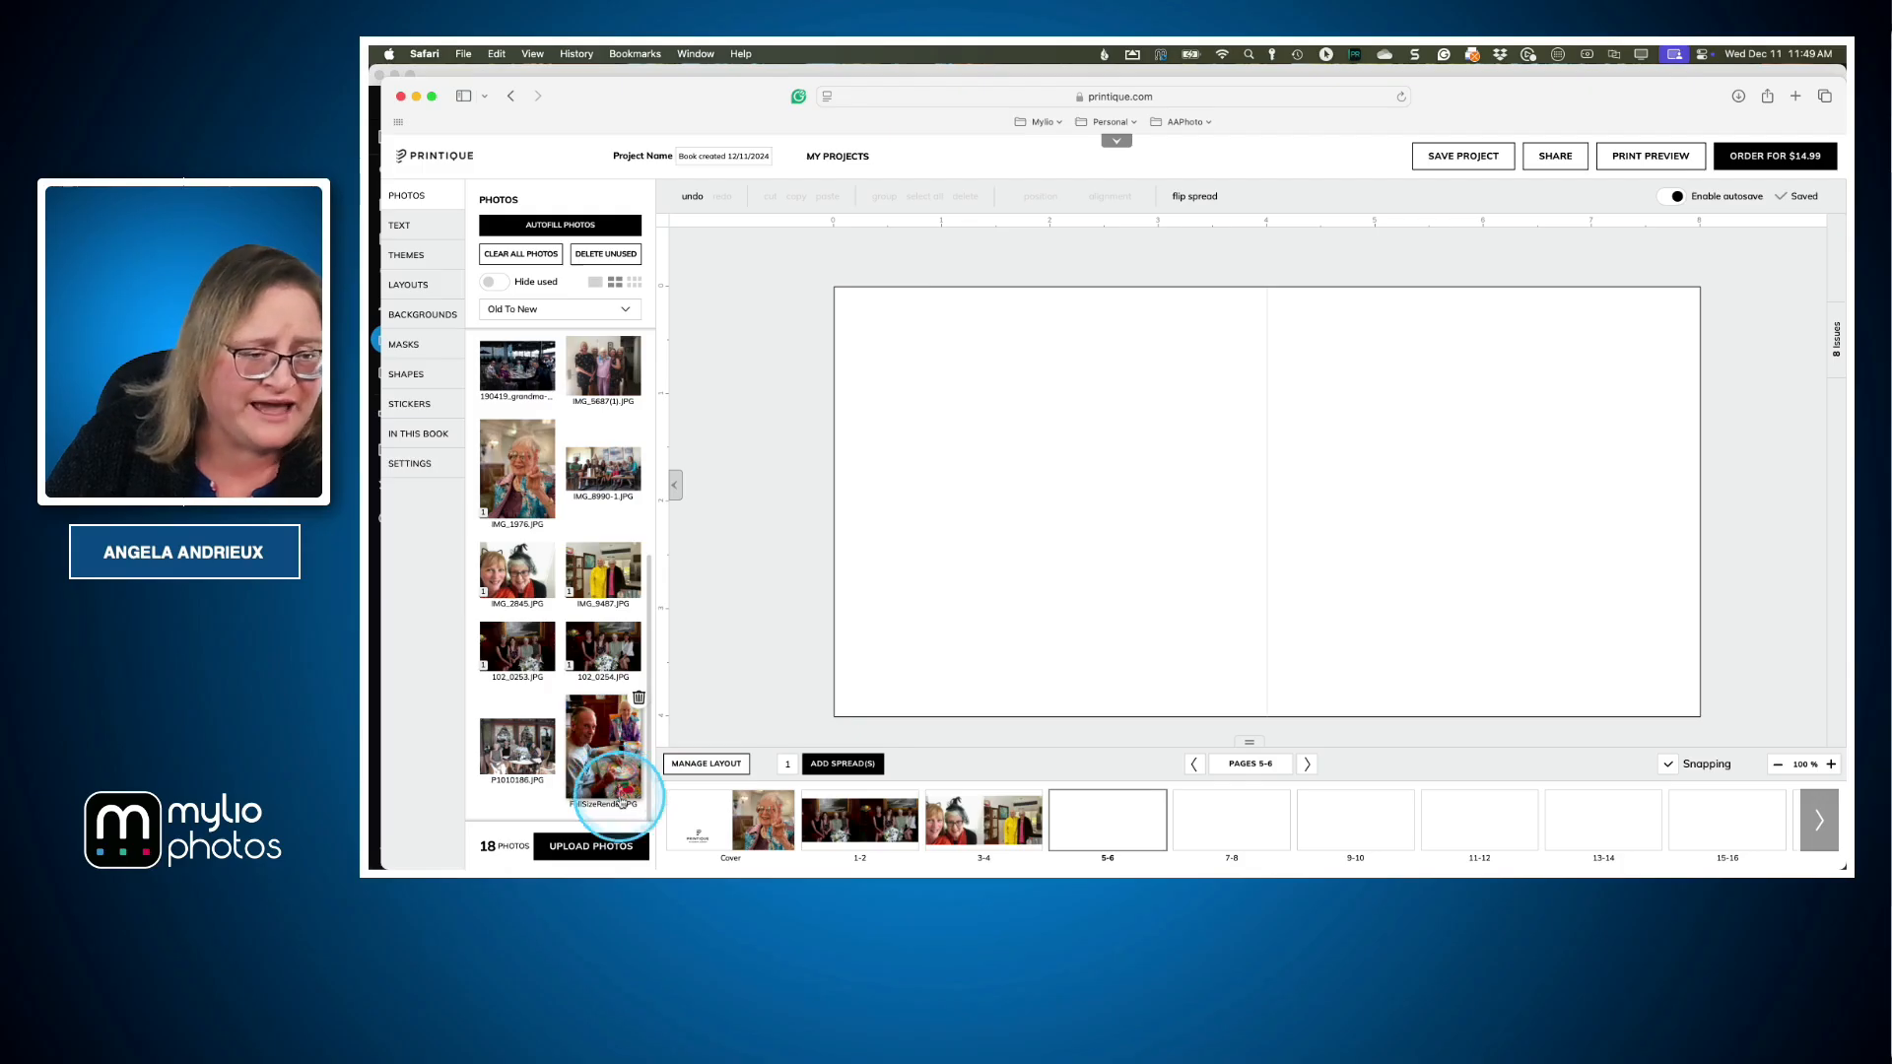
scroll(600, 654, up, 2)
scroll(599, 654, down, 2)
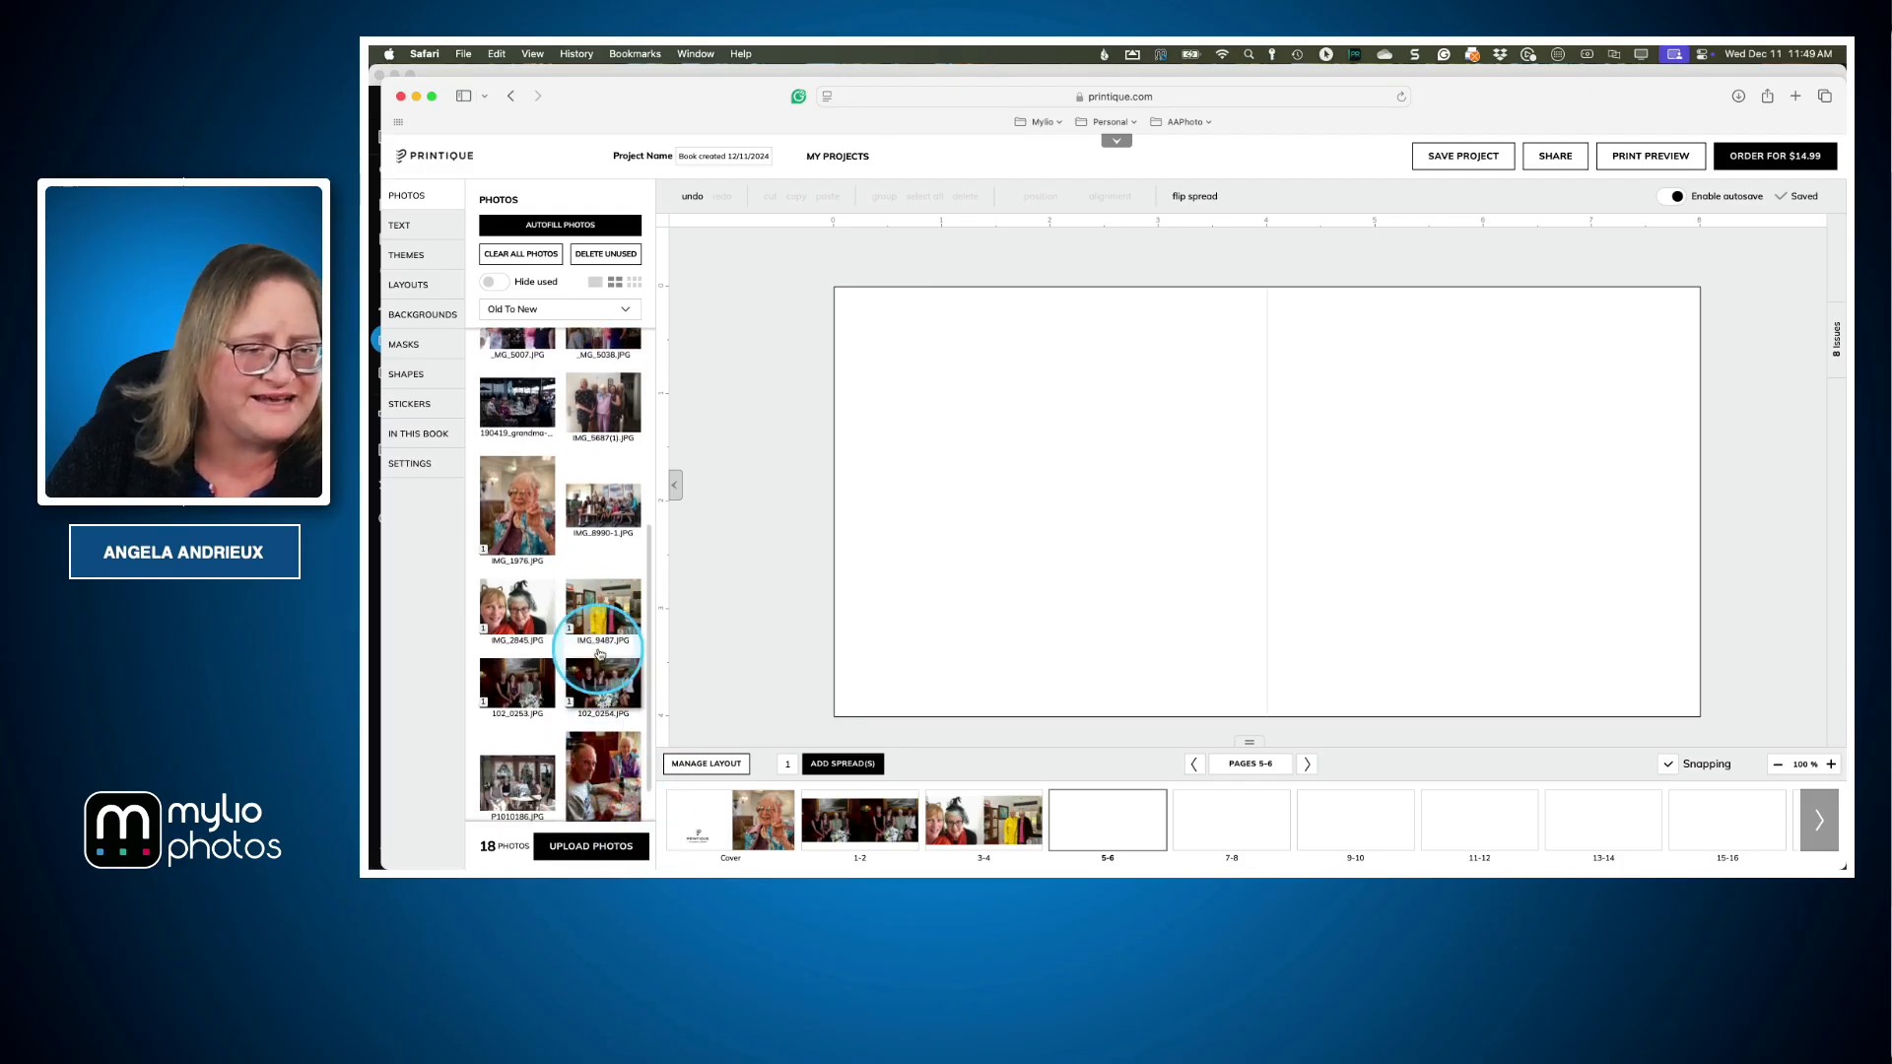
drag(599, 759, 1029, 545)
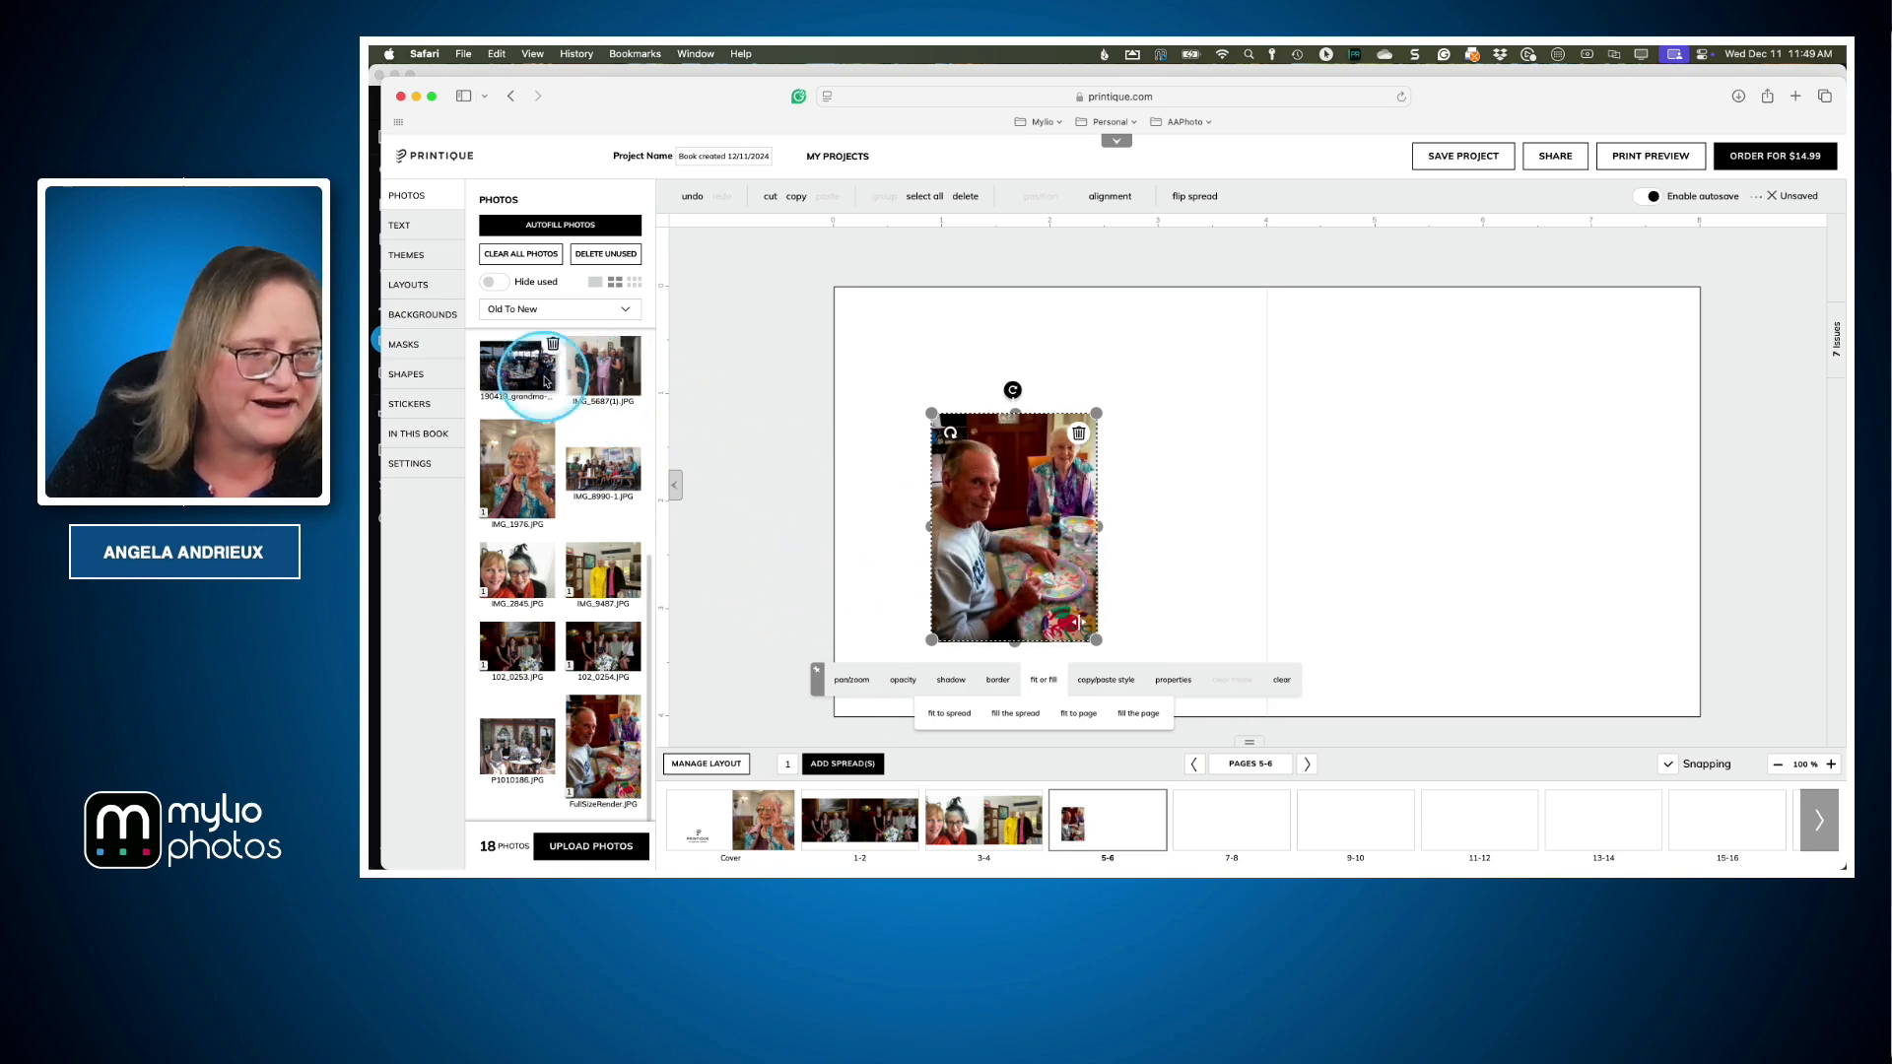
click(1506, 434)
Fit both photos on spread 5-6 to their pages
click(1523, 589)
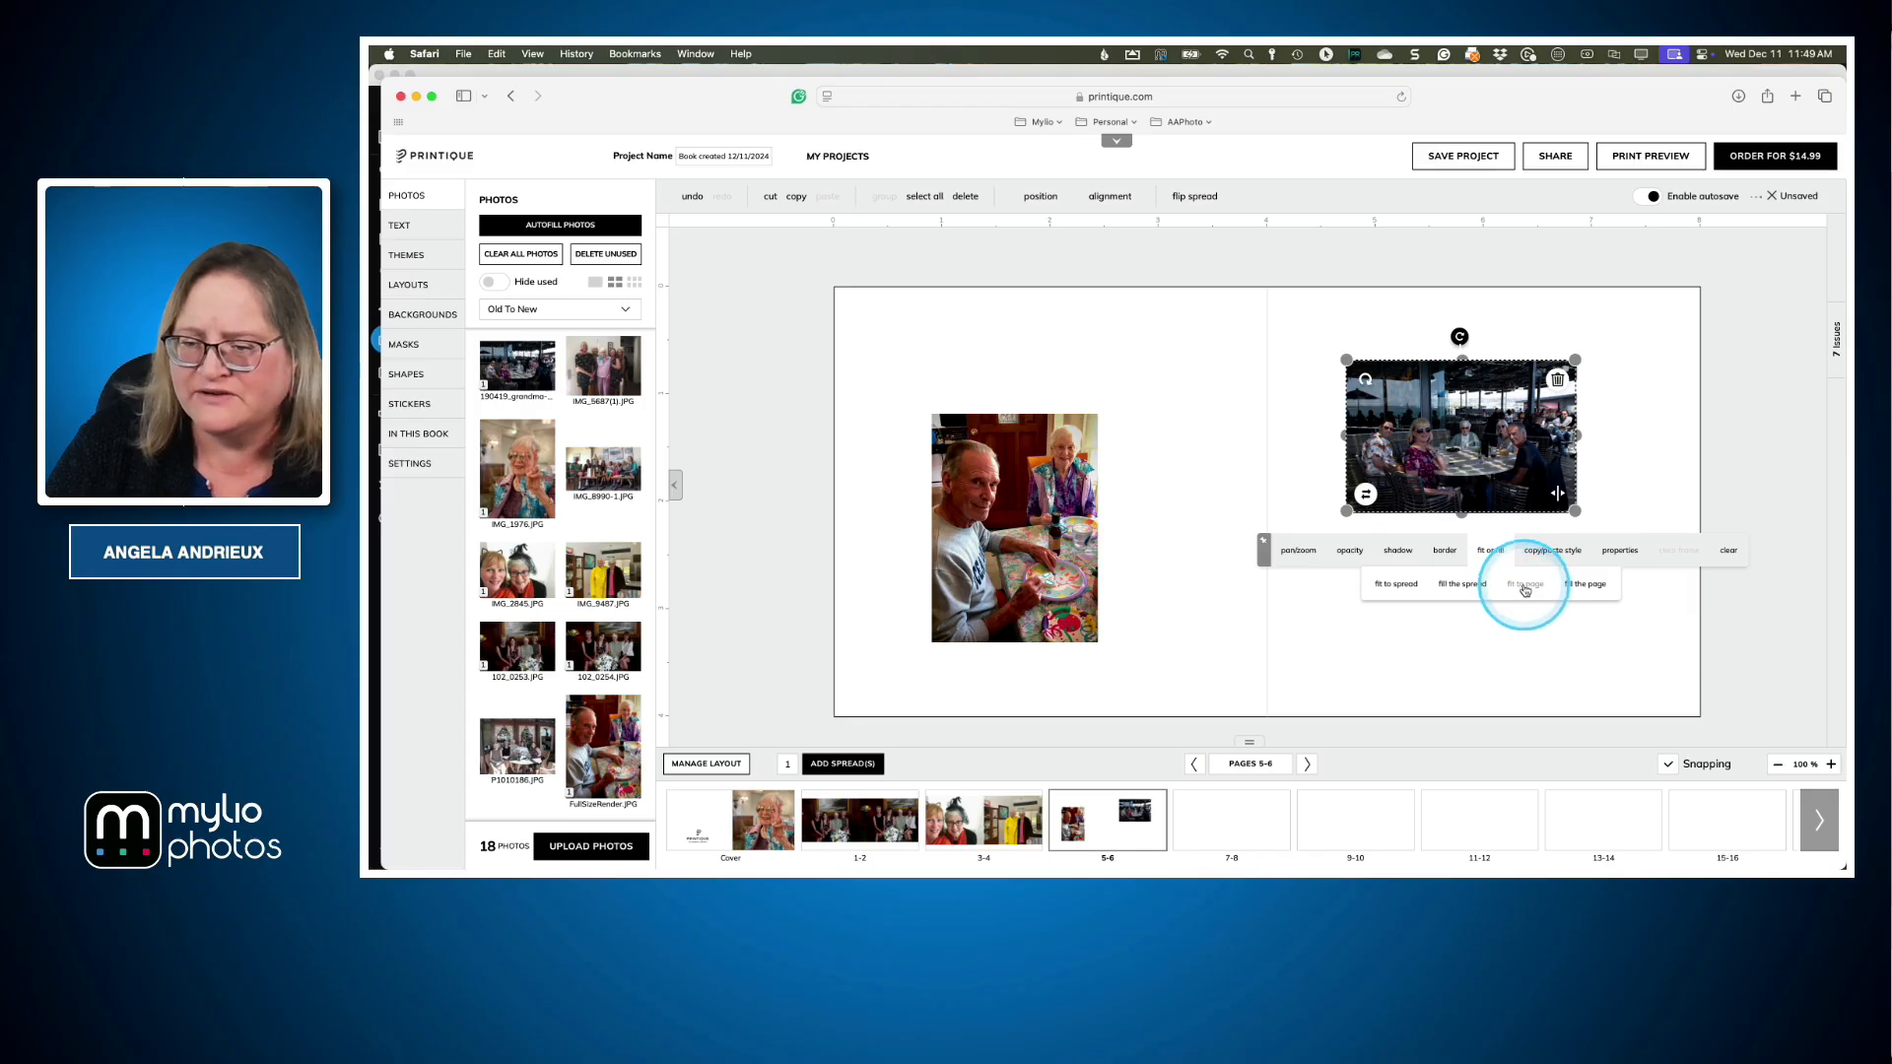
click(1022, 576)
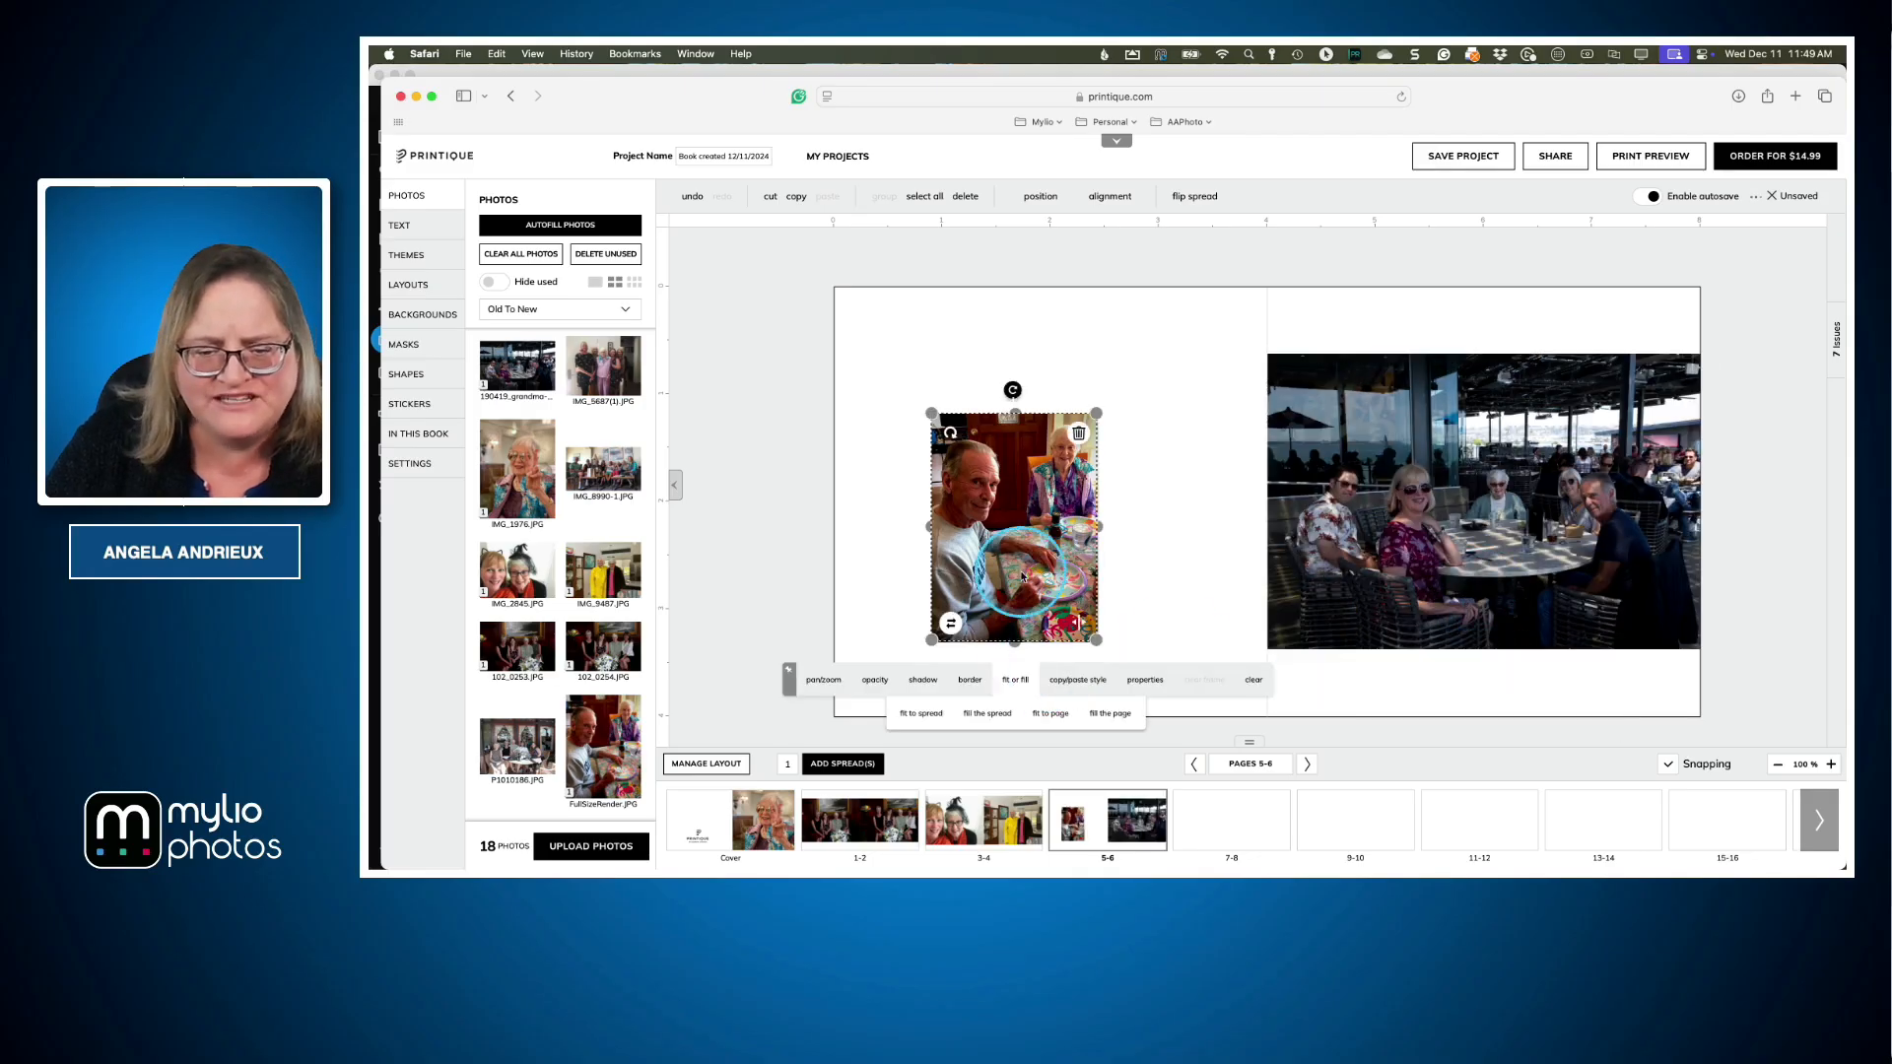
click(1050, 712)
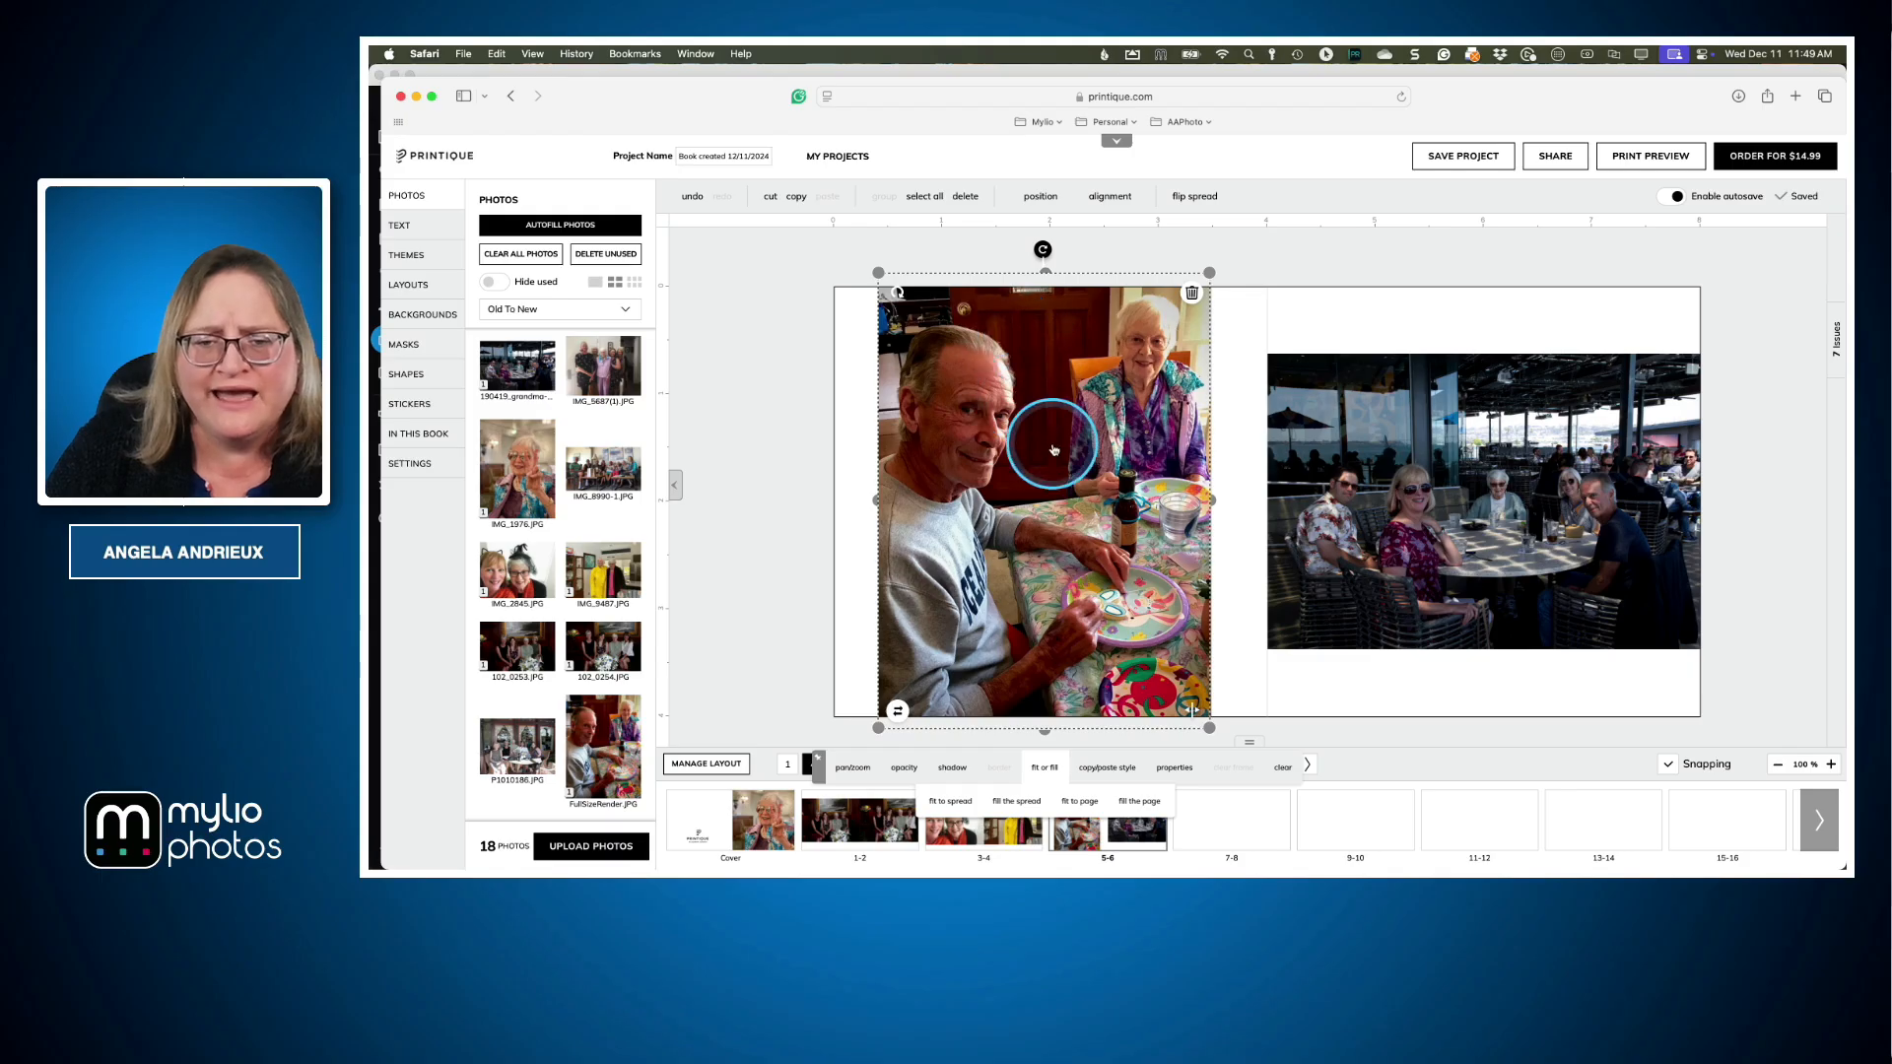
Shrink the portrait photo on page 5 and center it on the page with white margins on all sides
drag(1055, 448, 1049, 458)
drag(1219, 274, 1172, 343)
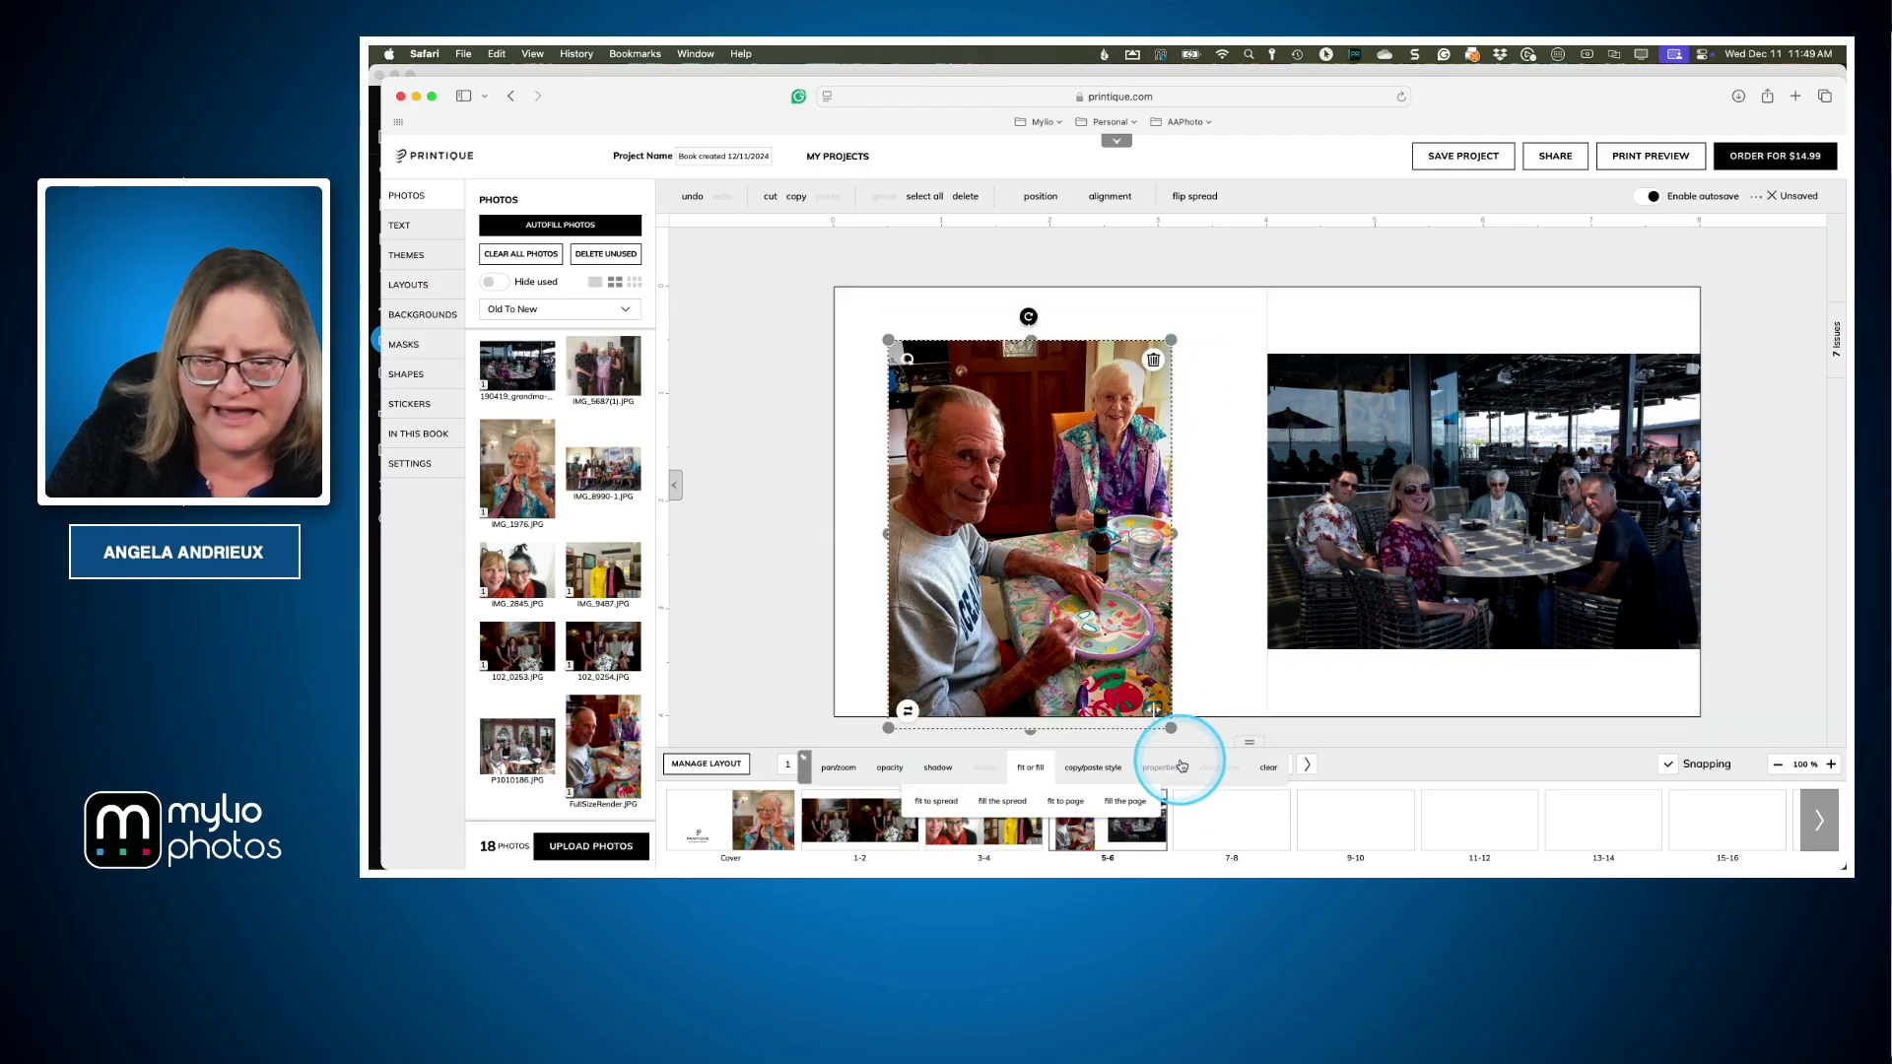
drag(1172, 728, 1114, 690)
drag(975, 515, 1015, 516)
click(1370, 701)
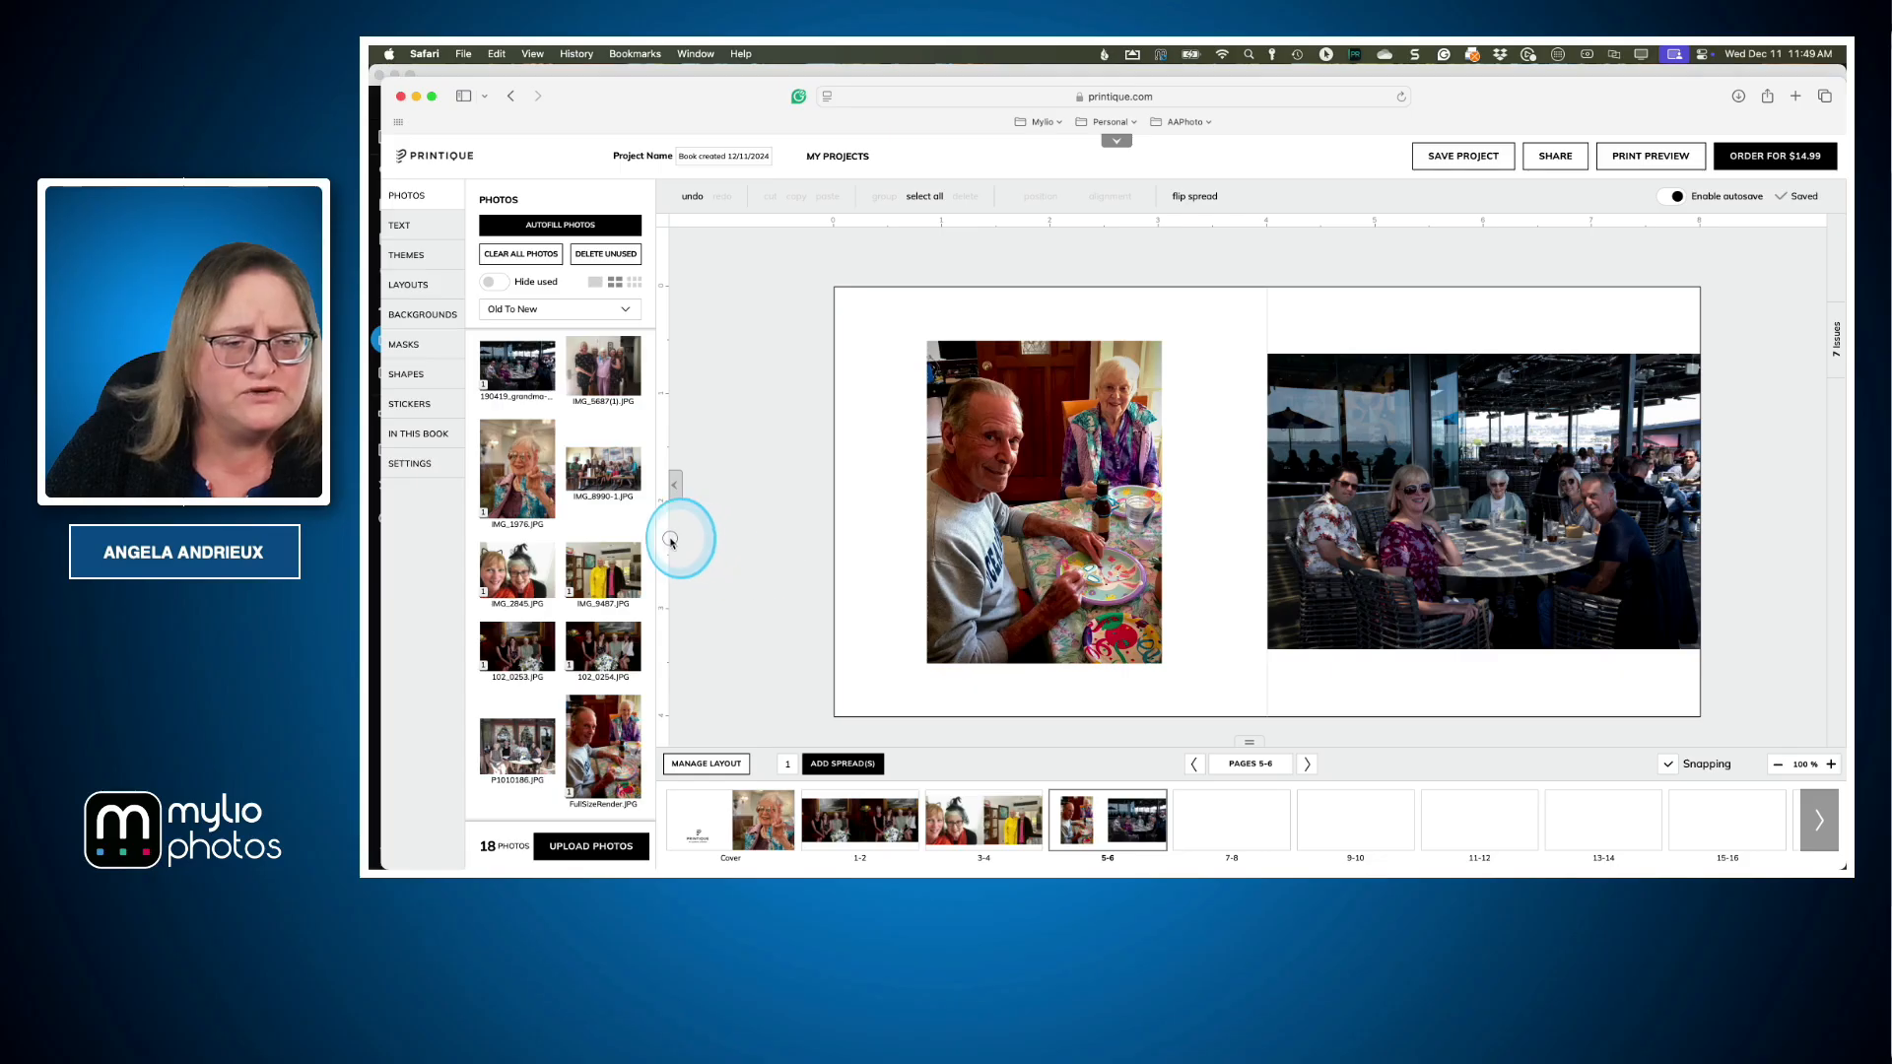
On spread 7-8, place IMG_5240.JPG of three women on page 7 and the upright photo of the woman by the rock wall on page 8
click(1233, 825)
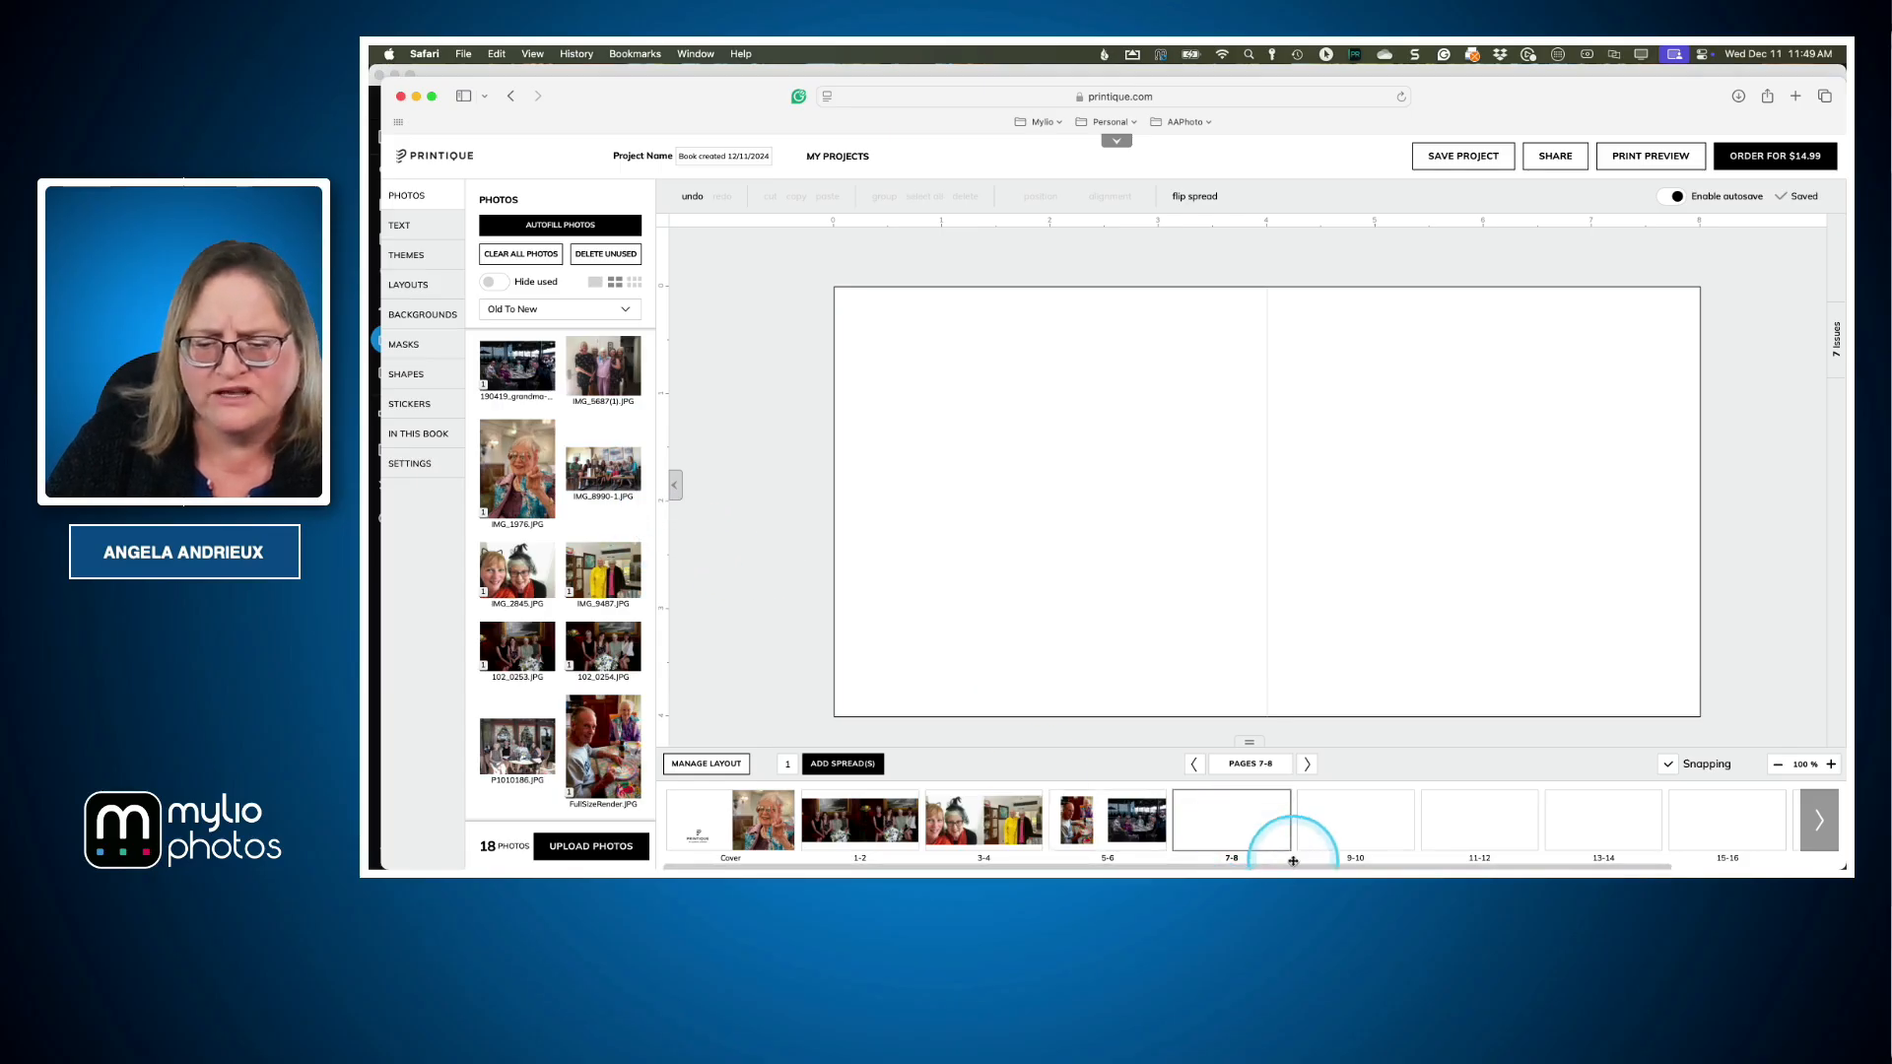
scroll(590, 550, up, 3)
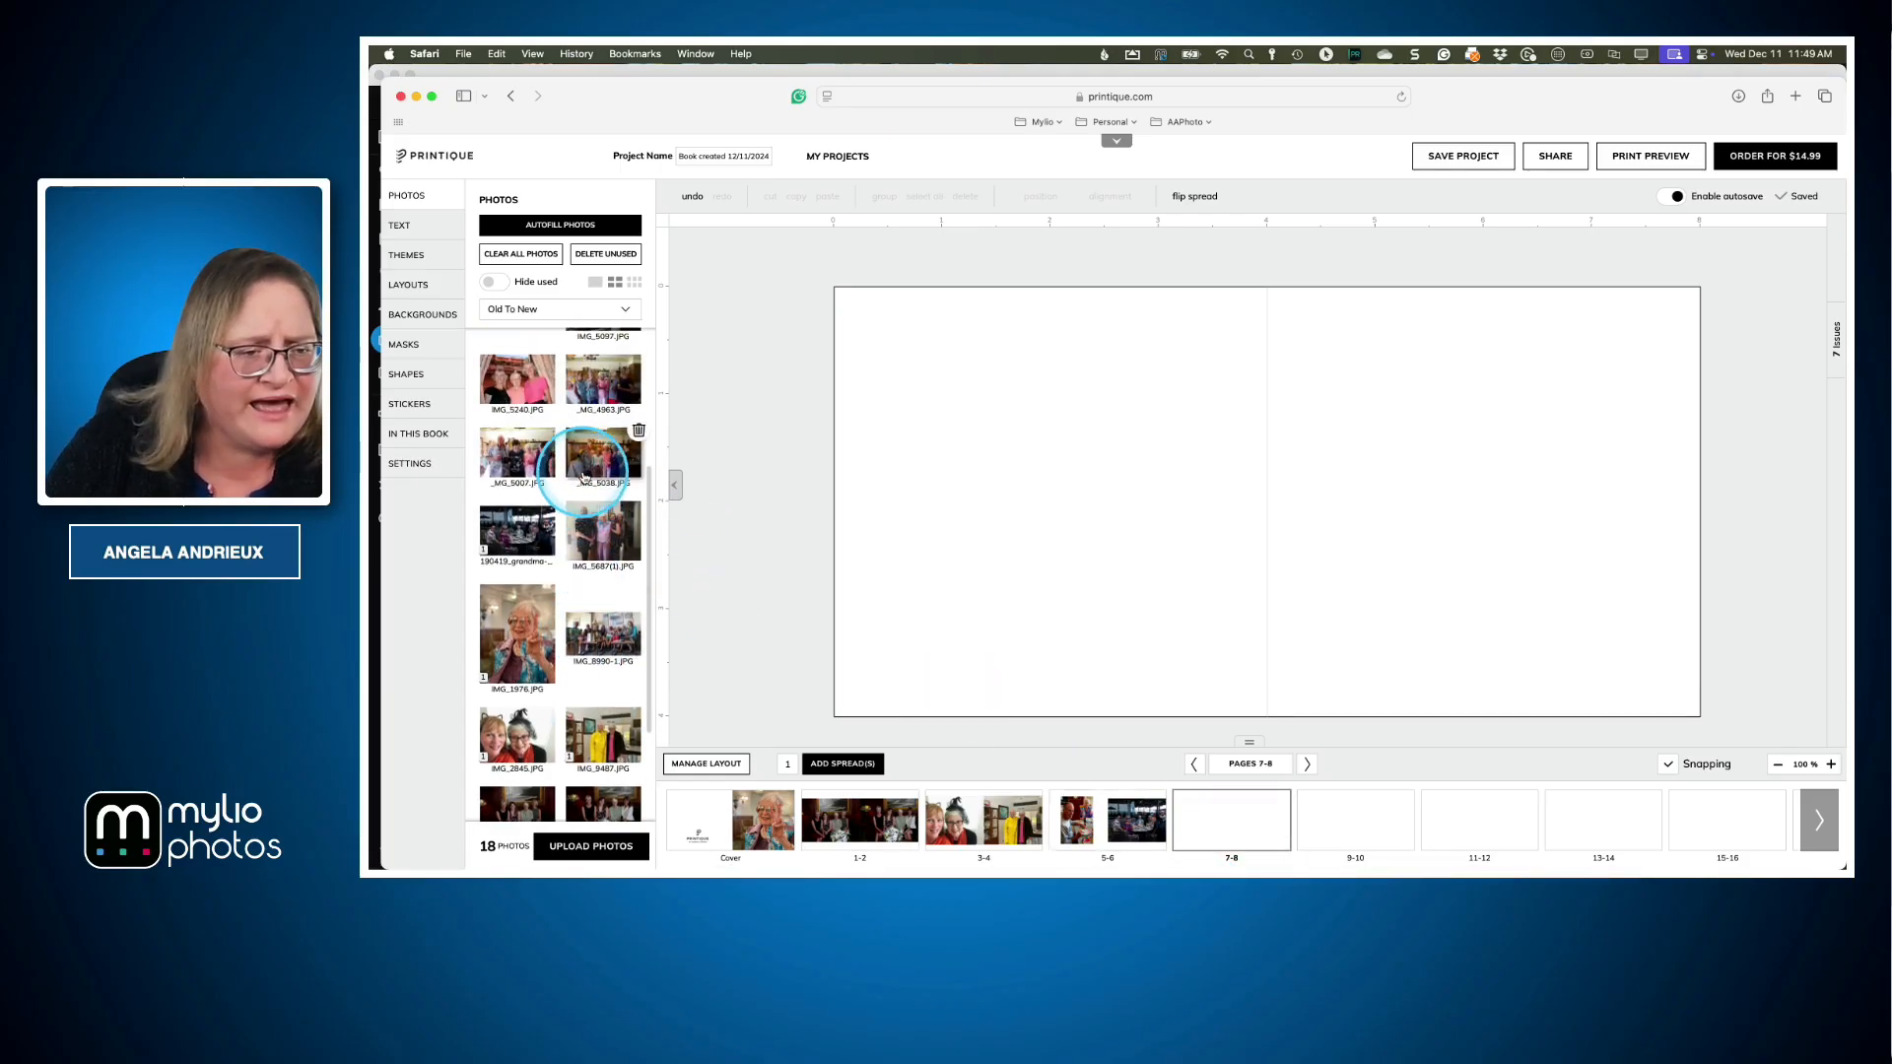
scroll(590, 482, up, 4)
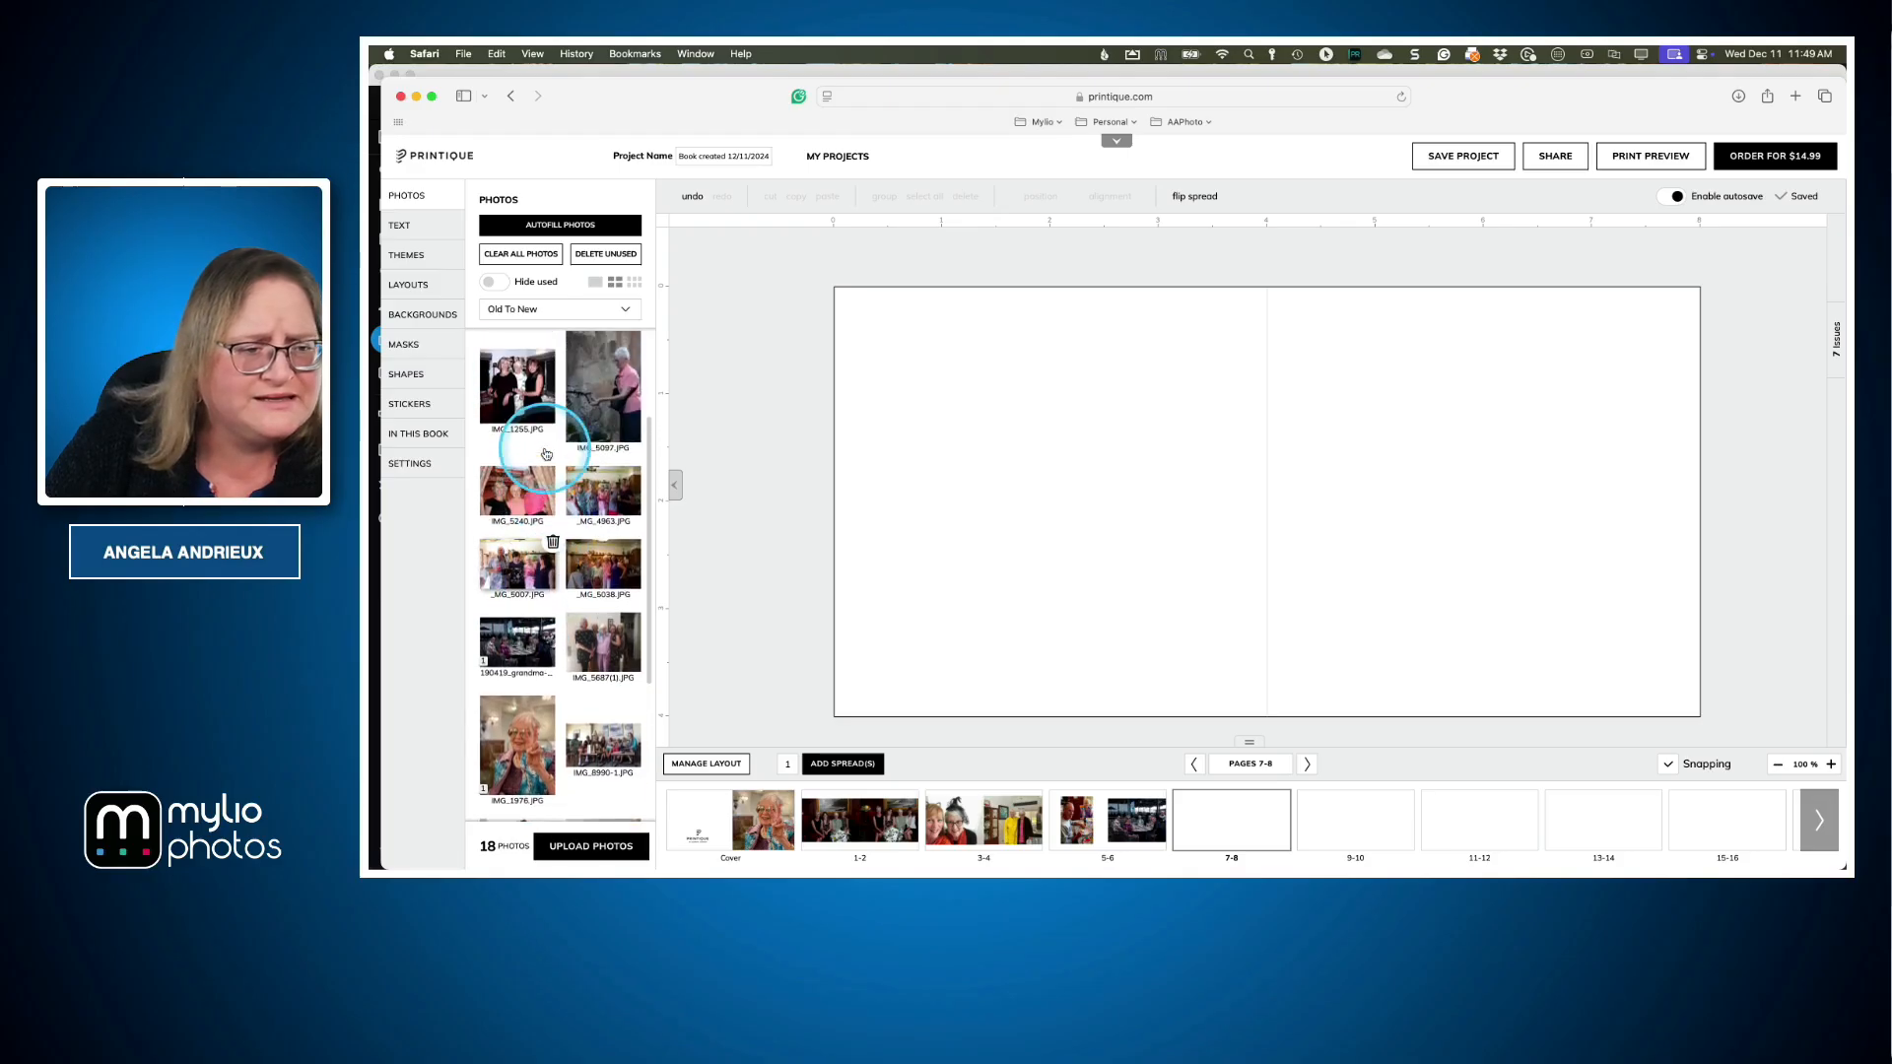
scroll(547, 454, down, 1)
drag(547, 454, 1043, 451)
drag(612, 371, 1472, 453)
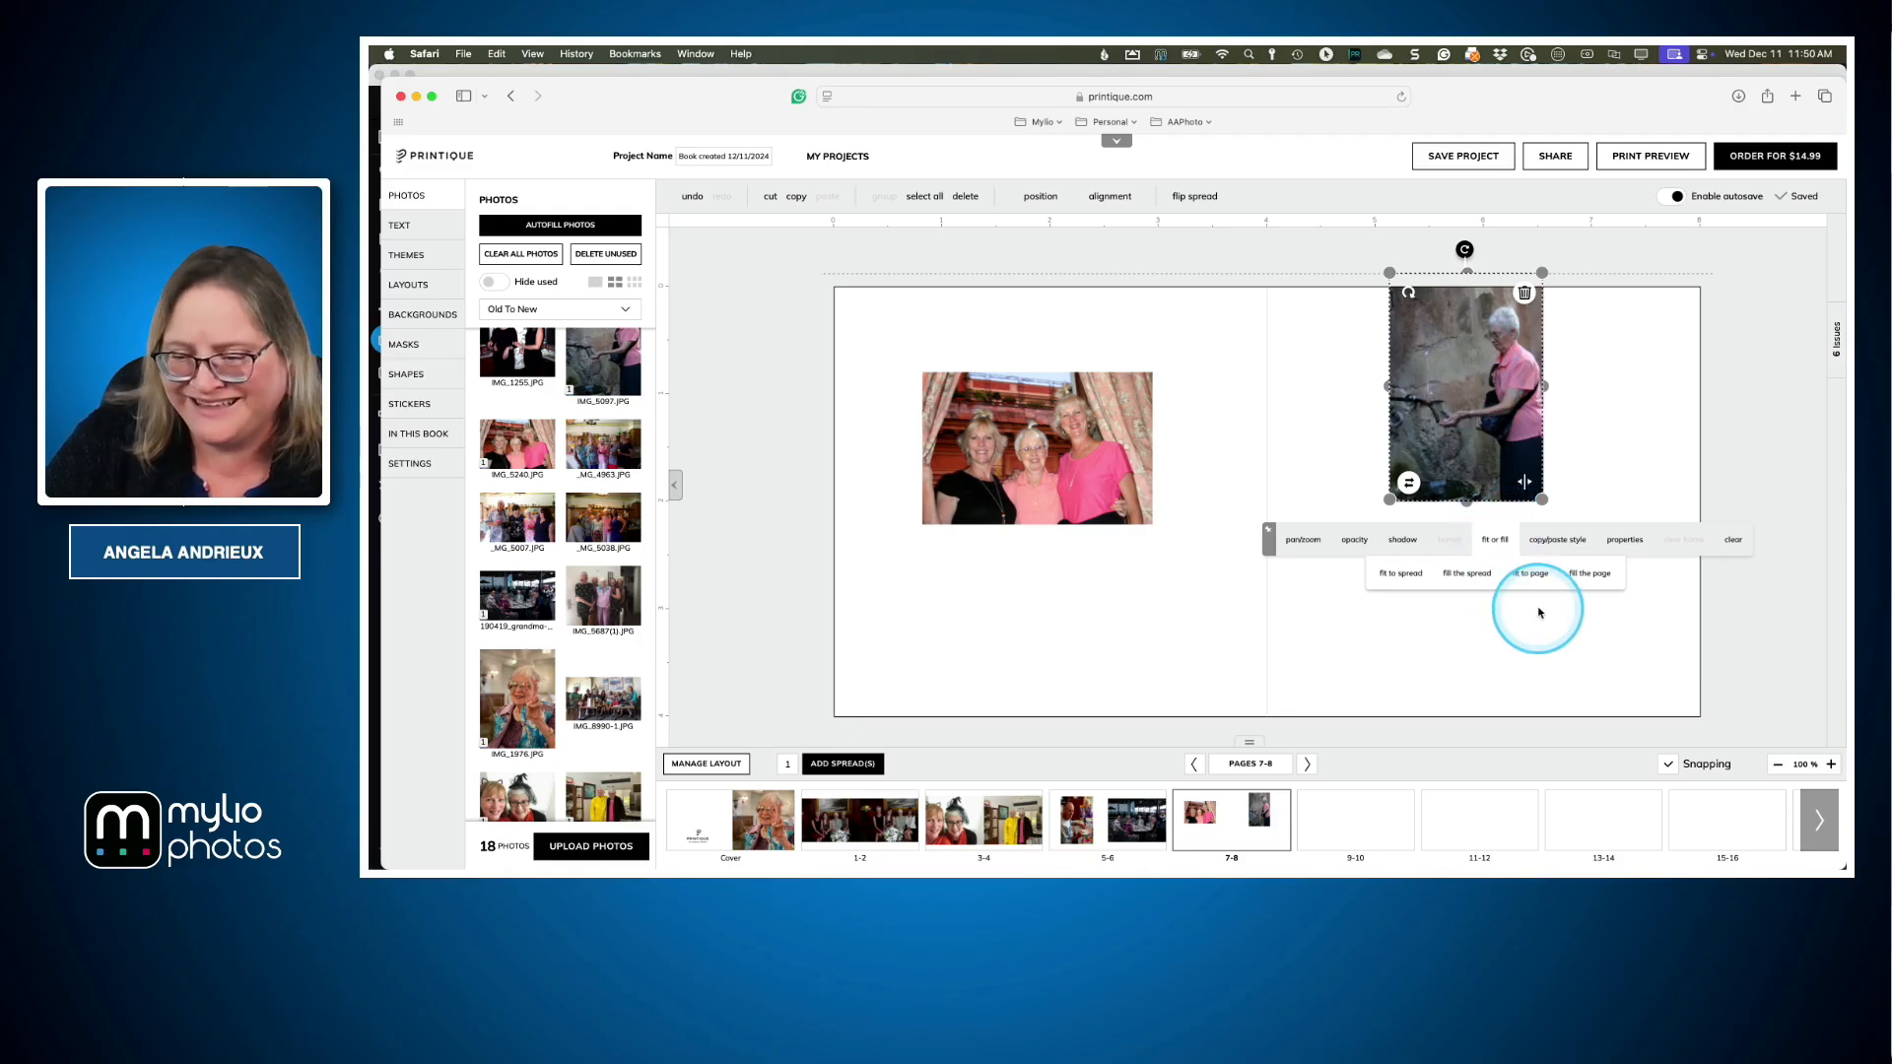
Try filling spread 7-8 with the photo of the woman by the rock wall, and delete that photo from the spread
click(1465, 573)
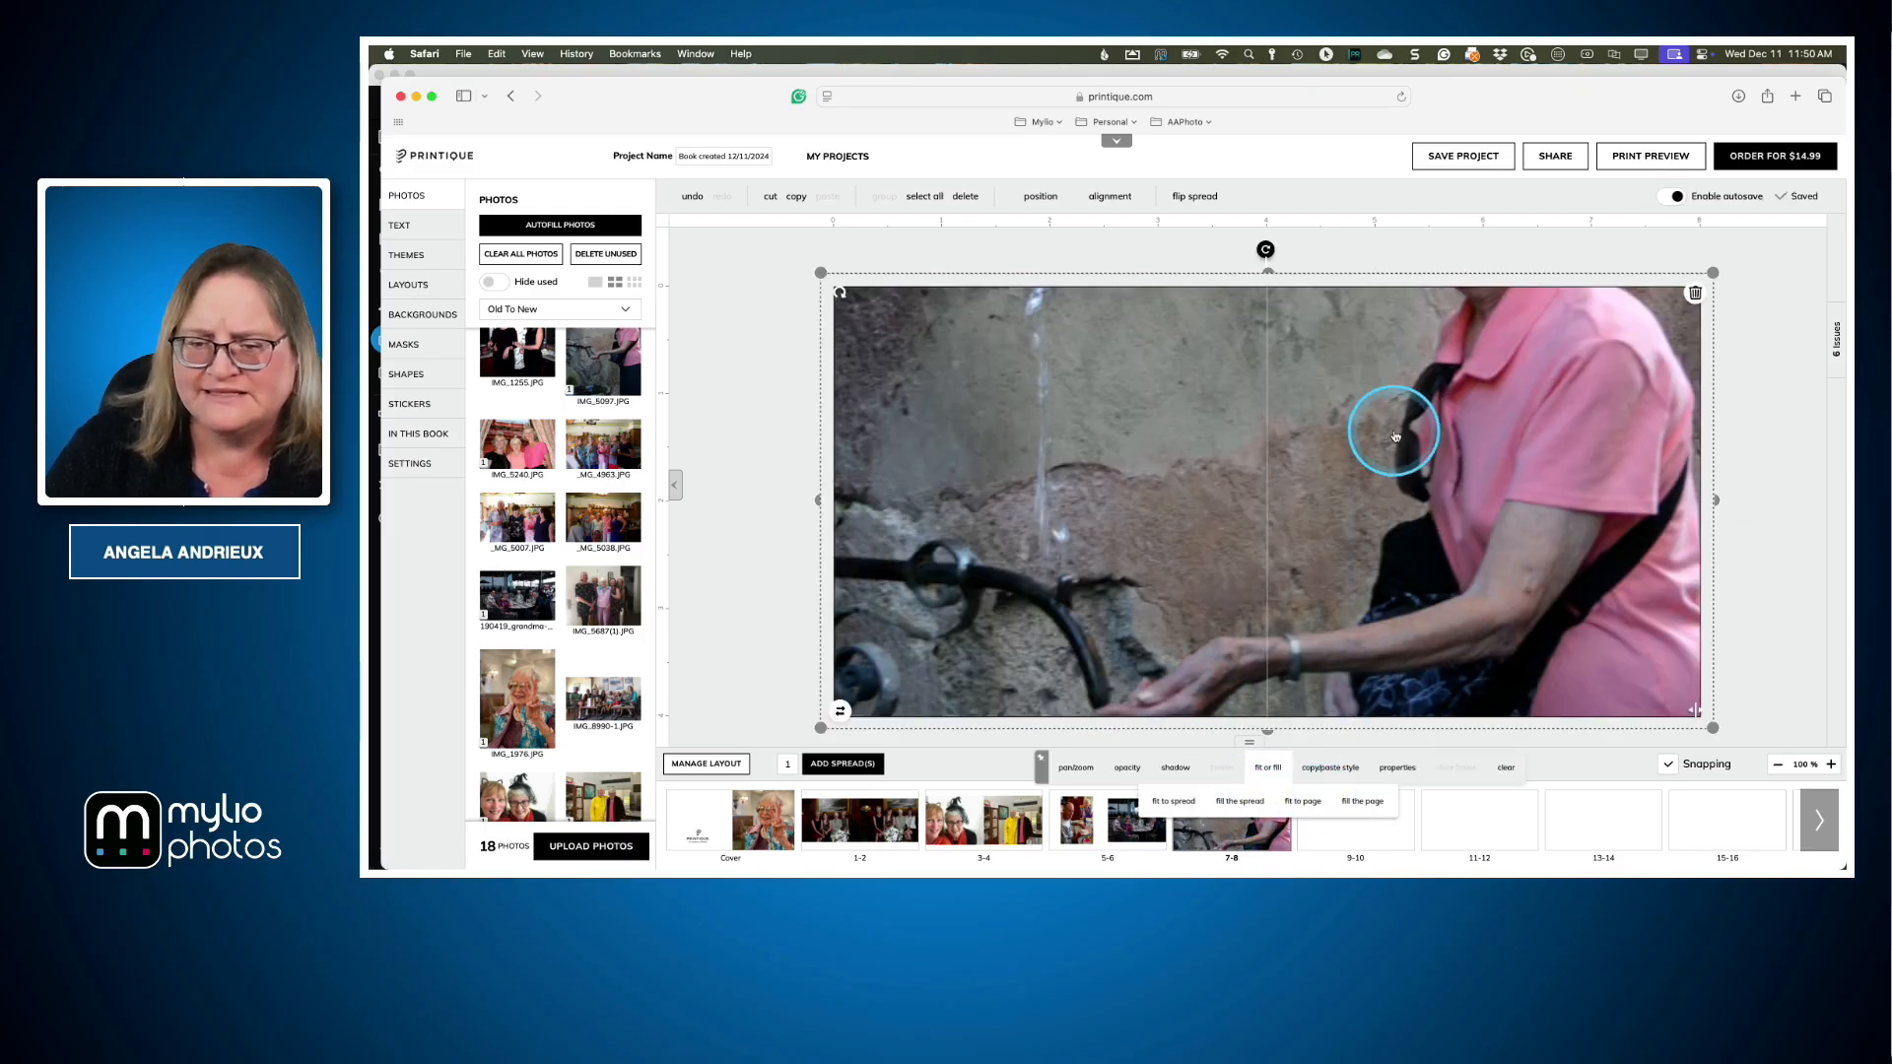
click(1694, 292)
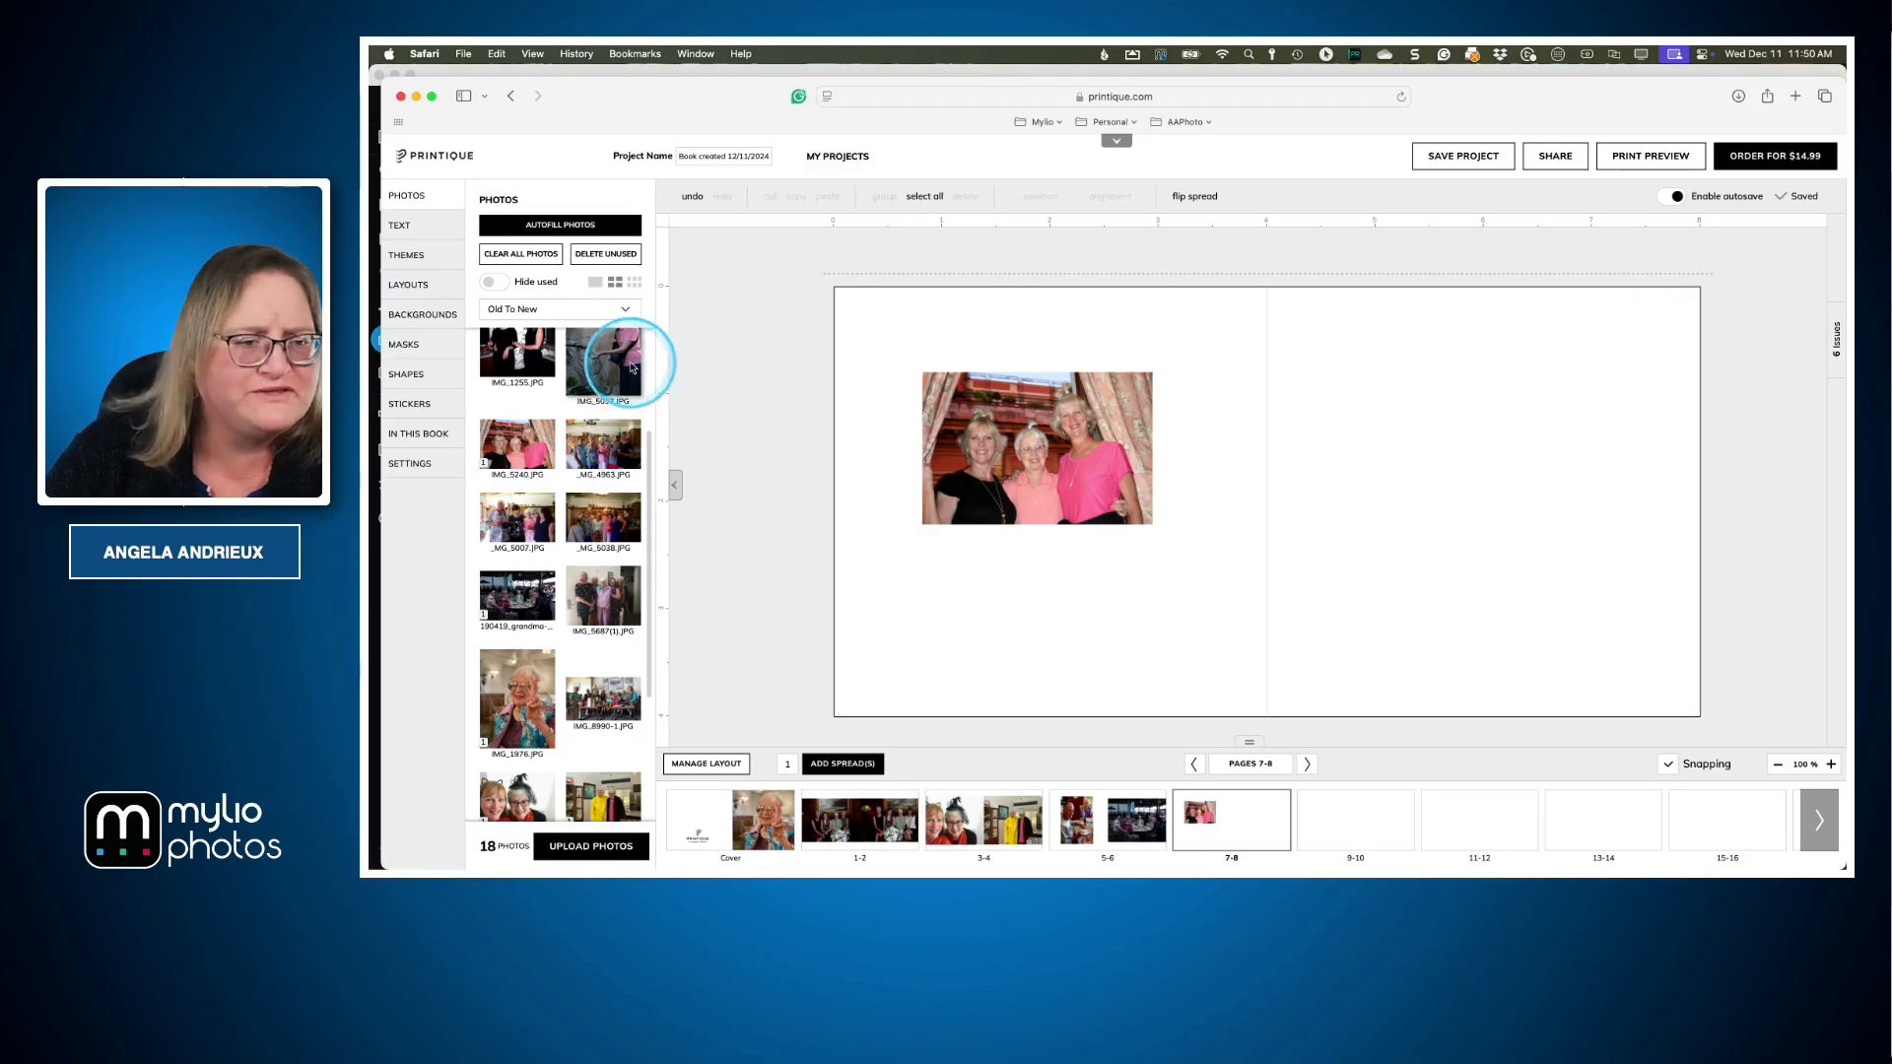
Place the upright photo of the woman by the rock wall on page 8 again and fit both photos on spread 7-8 to their pages
drag(1204, 463, 1499, 486)
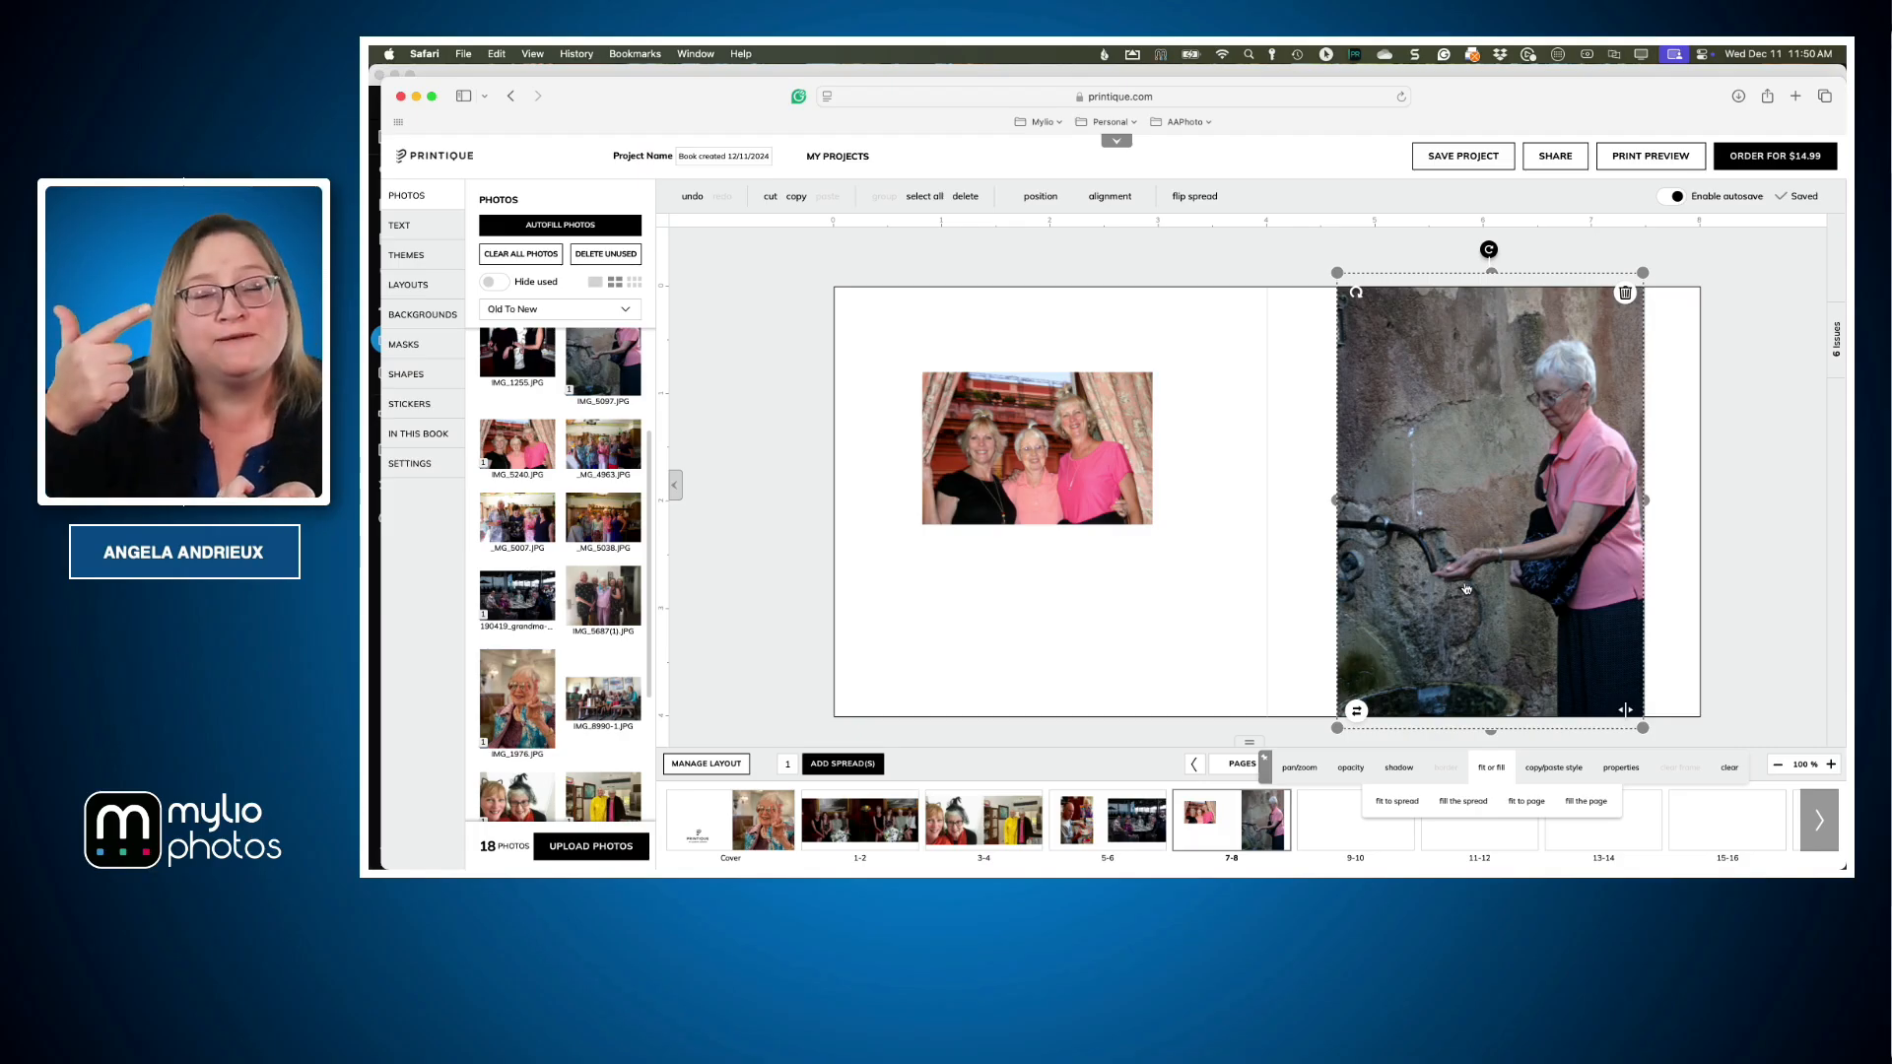
click(1267, 528)
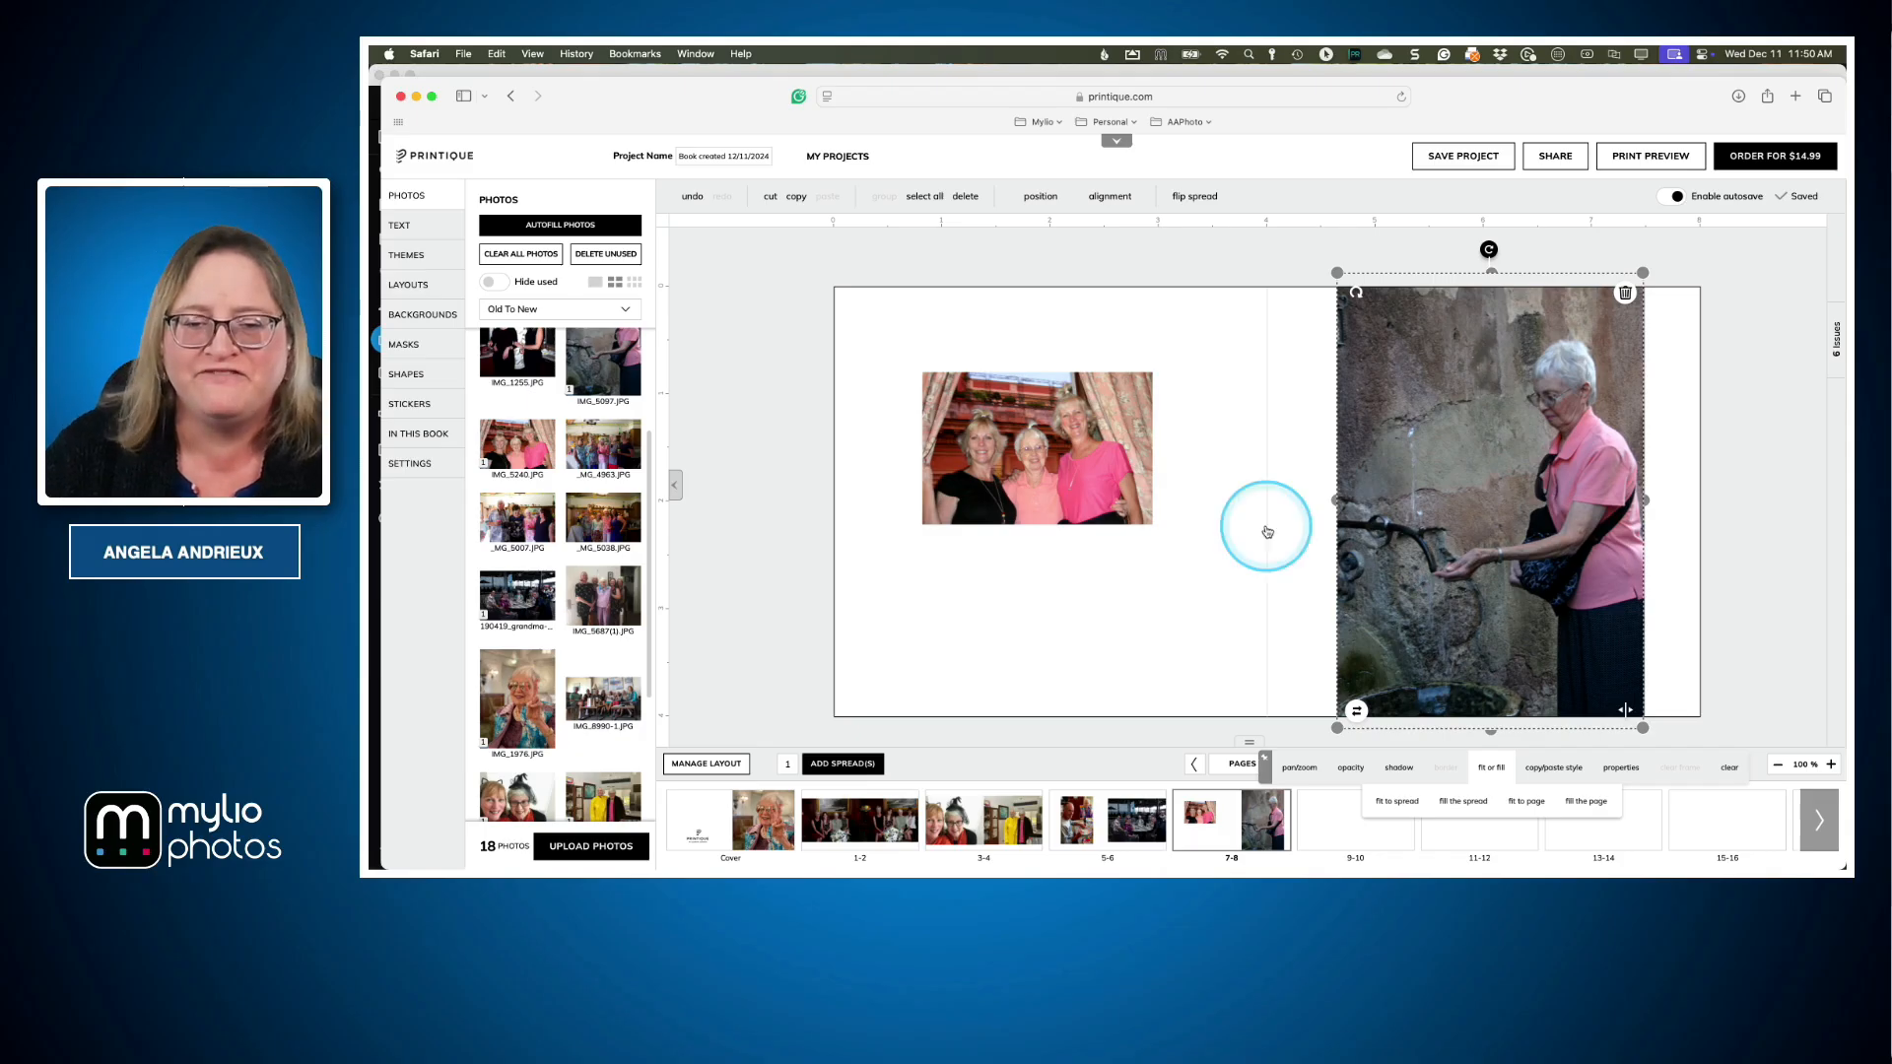
click(1123, 446)
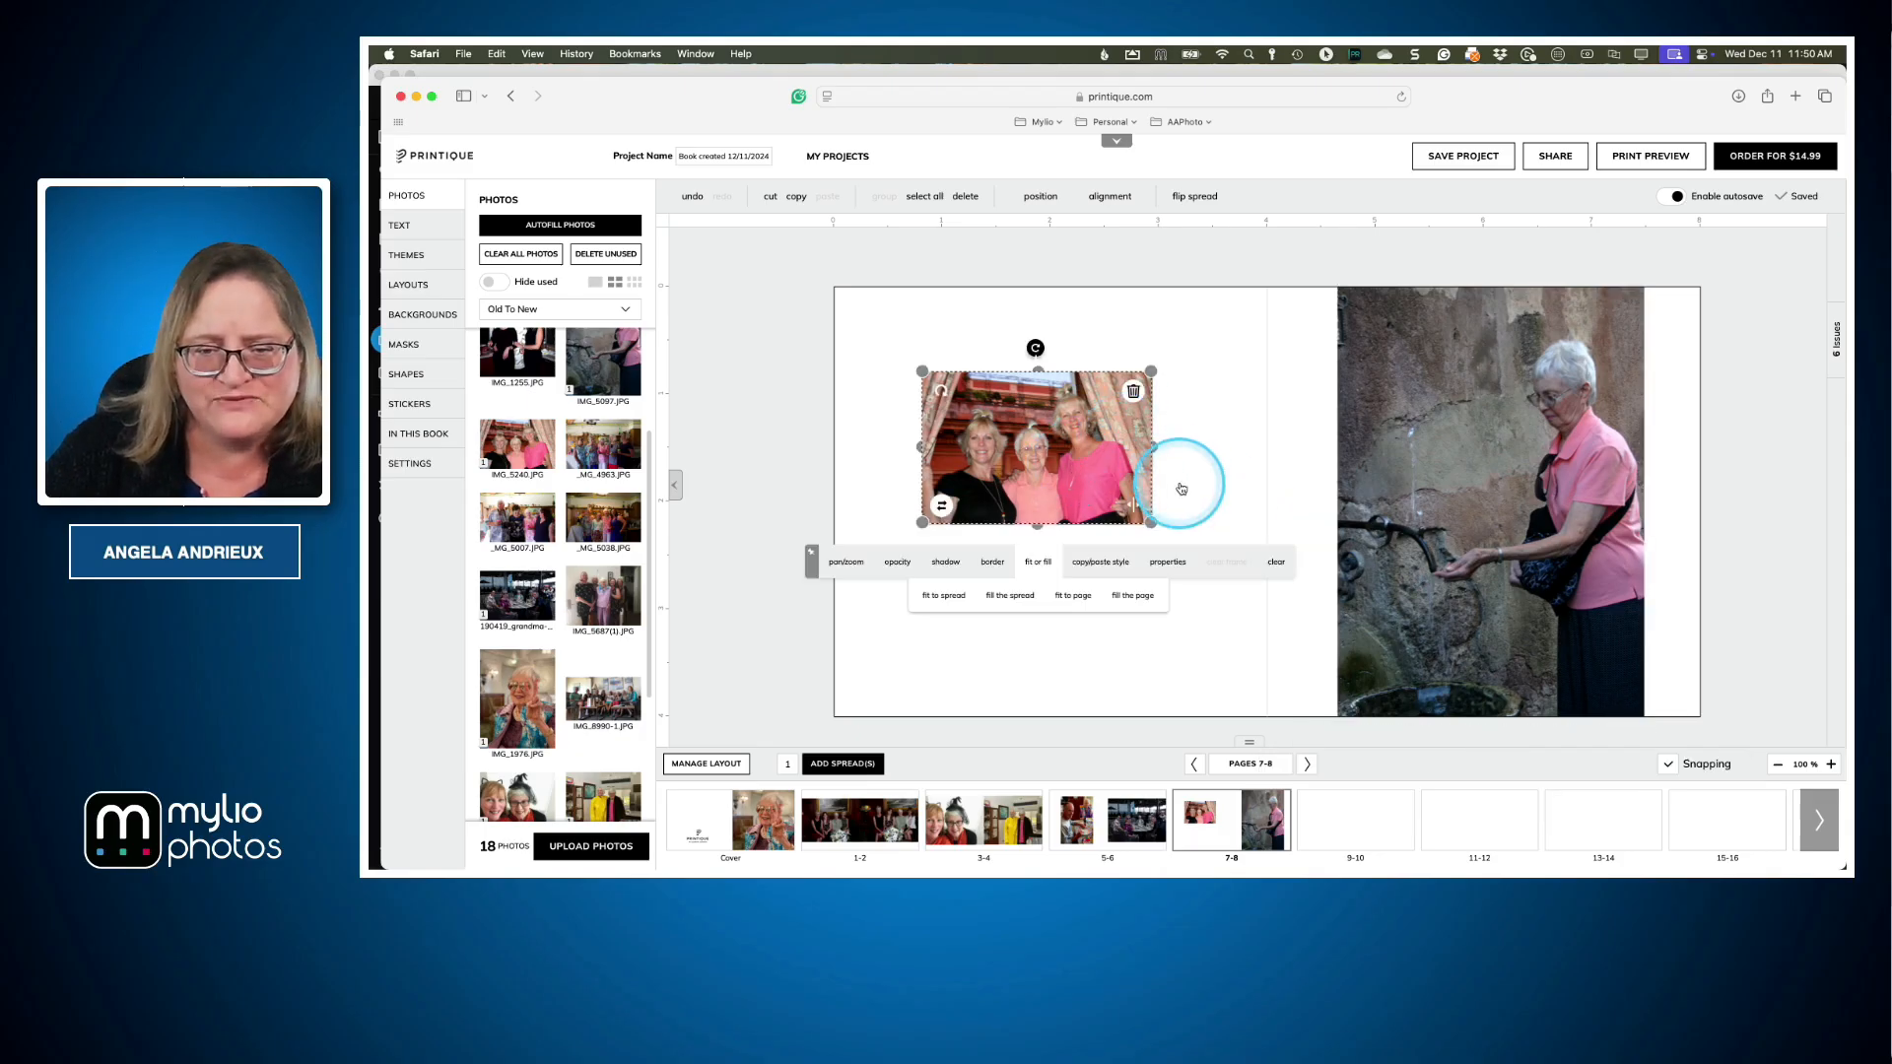
click(1078, 605)
click(1539, 761)
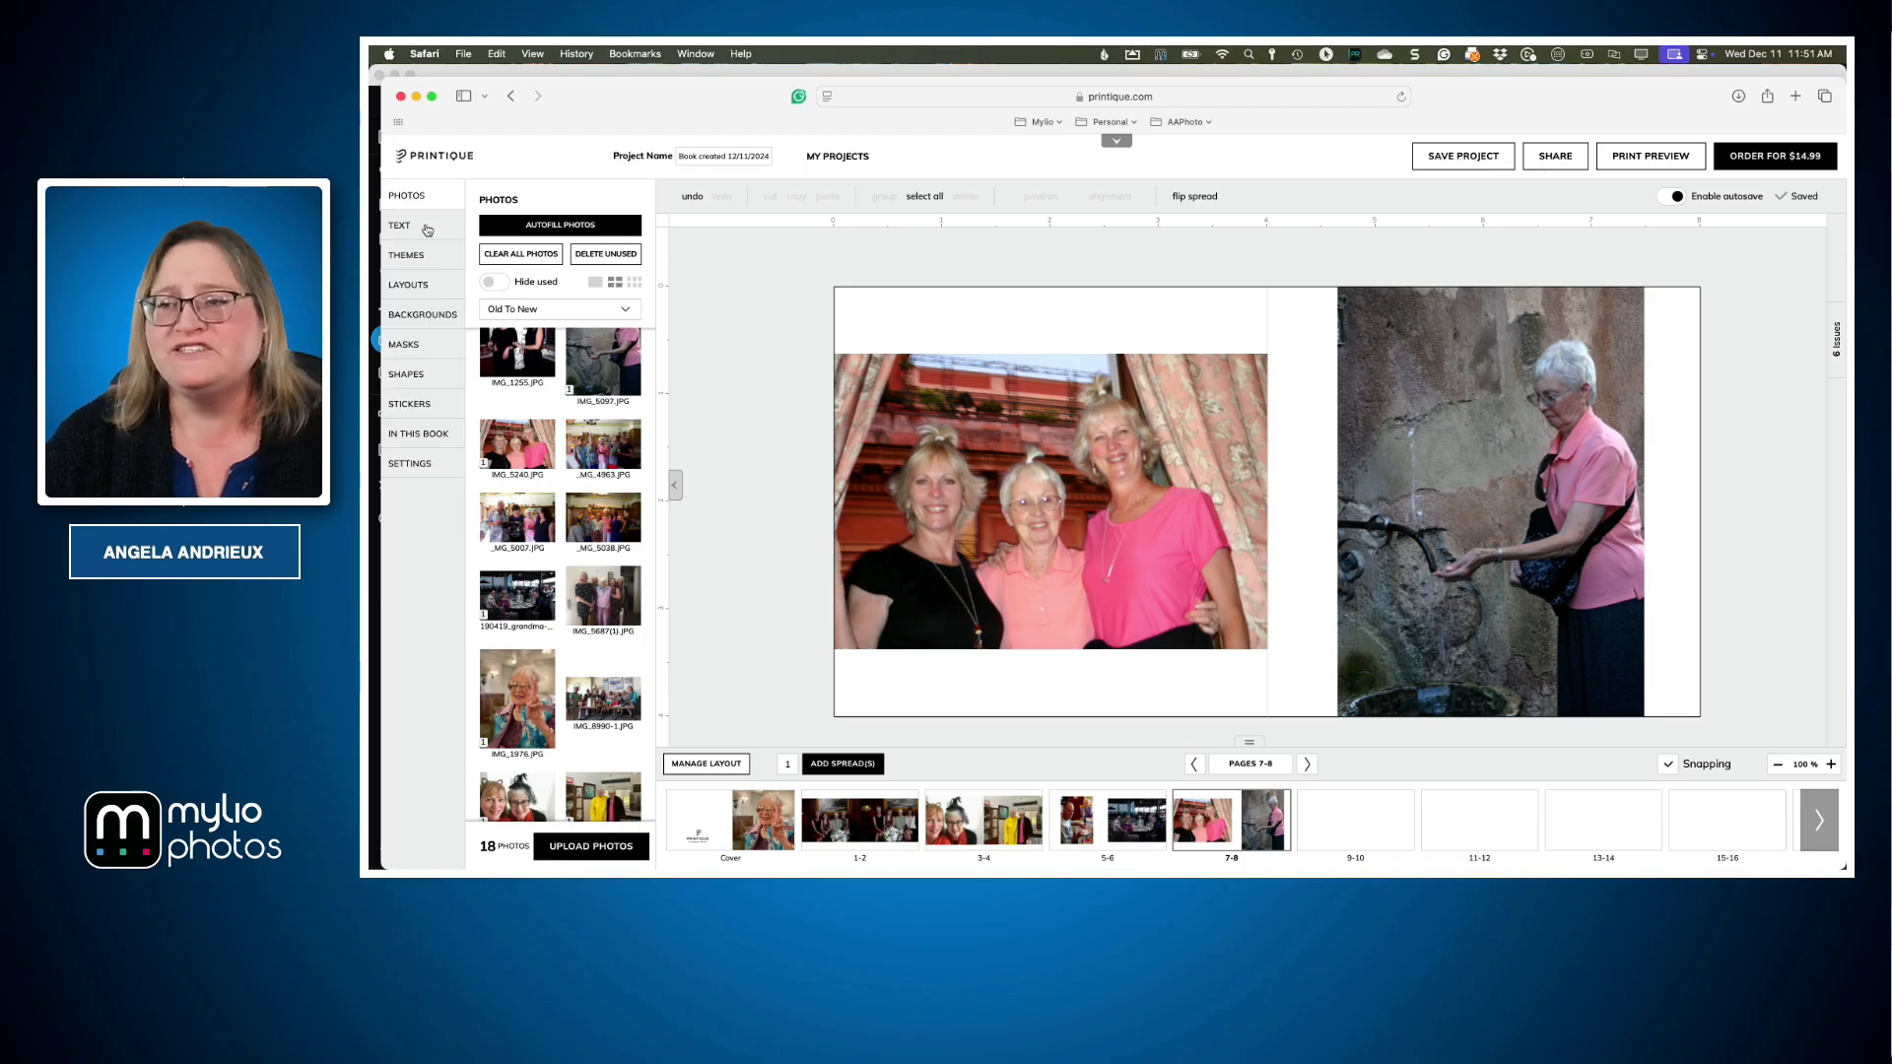
Open the print preview of the book and page from the cover through to spread 3-4
click(1643, 158)
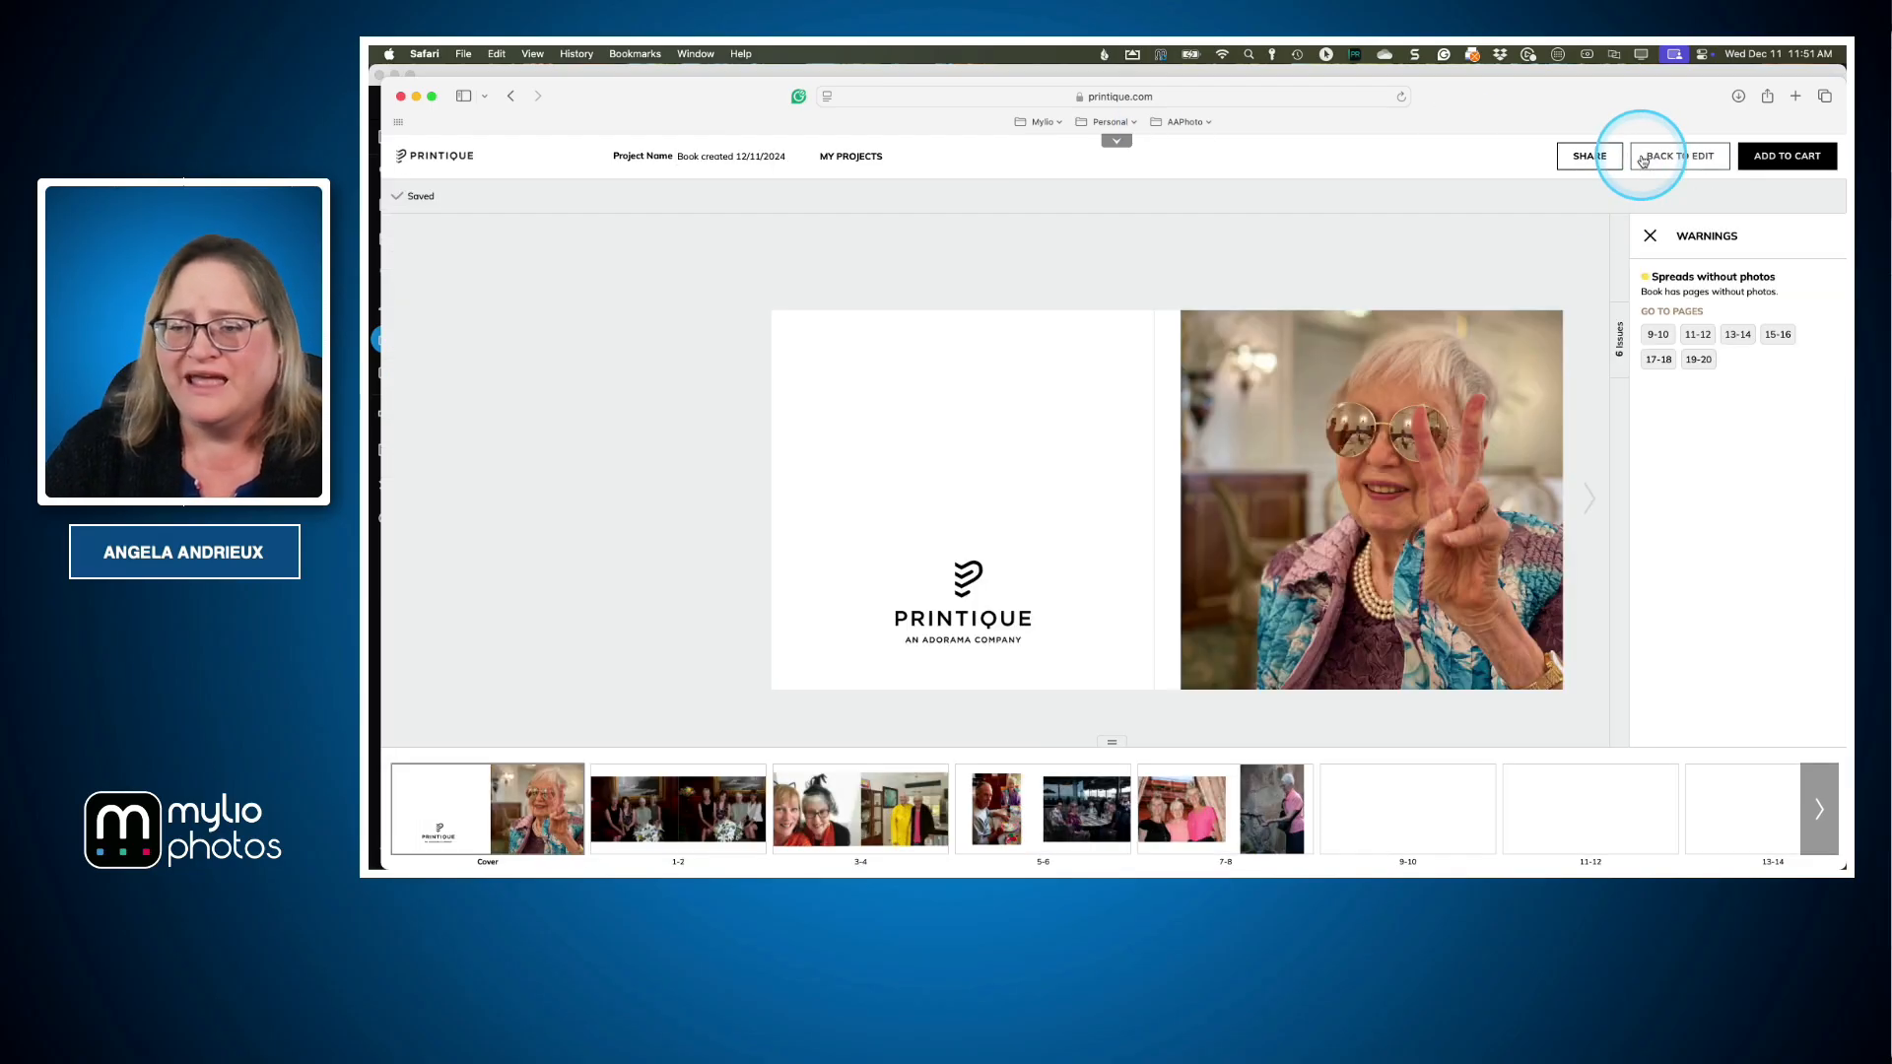
click(1586, 502)
click(1586, 503)
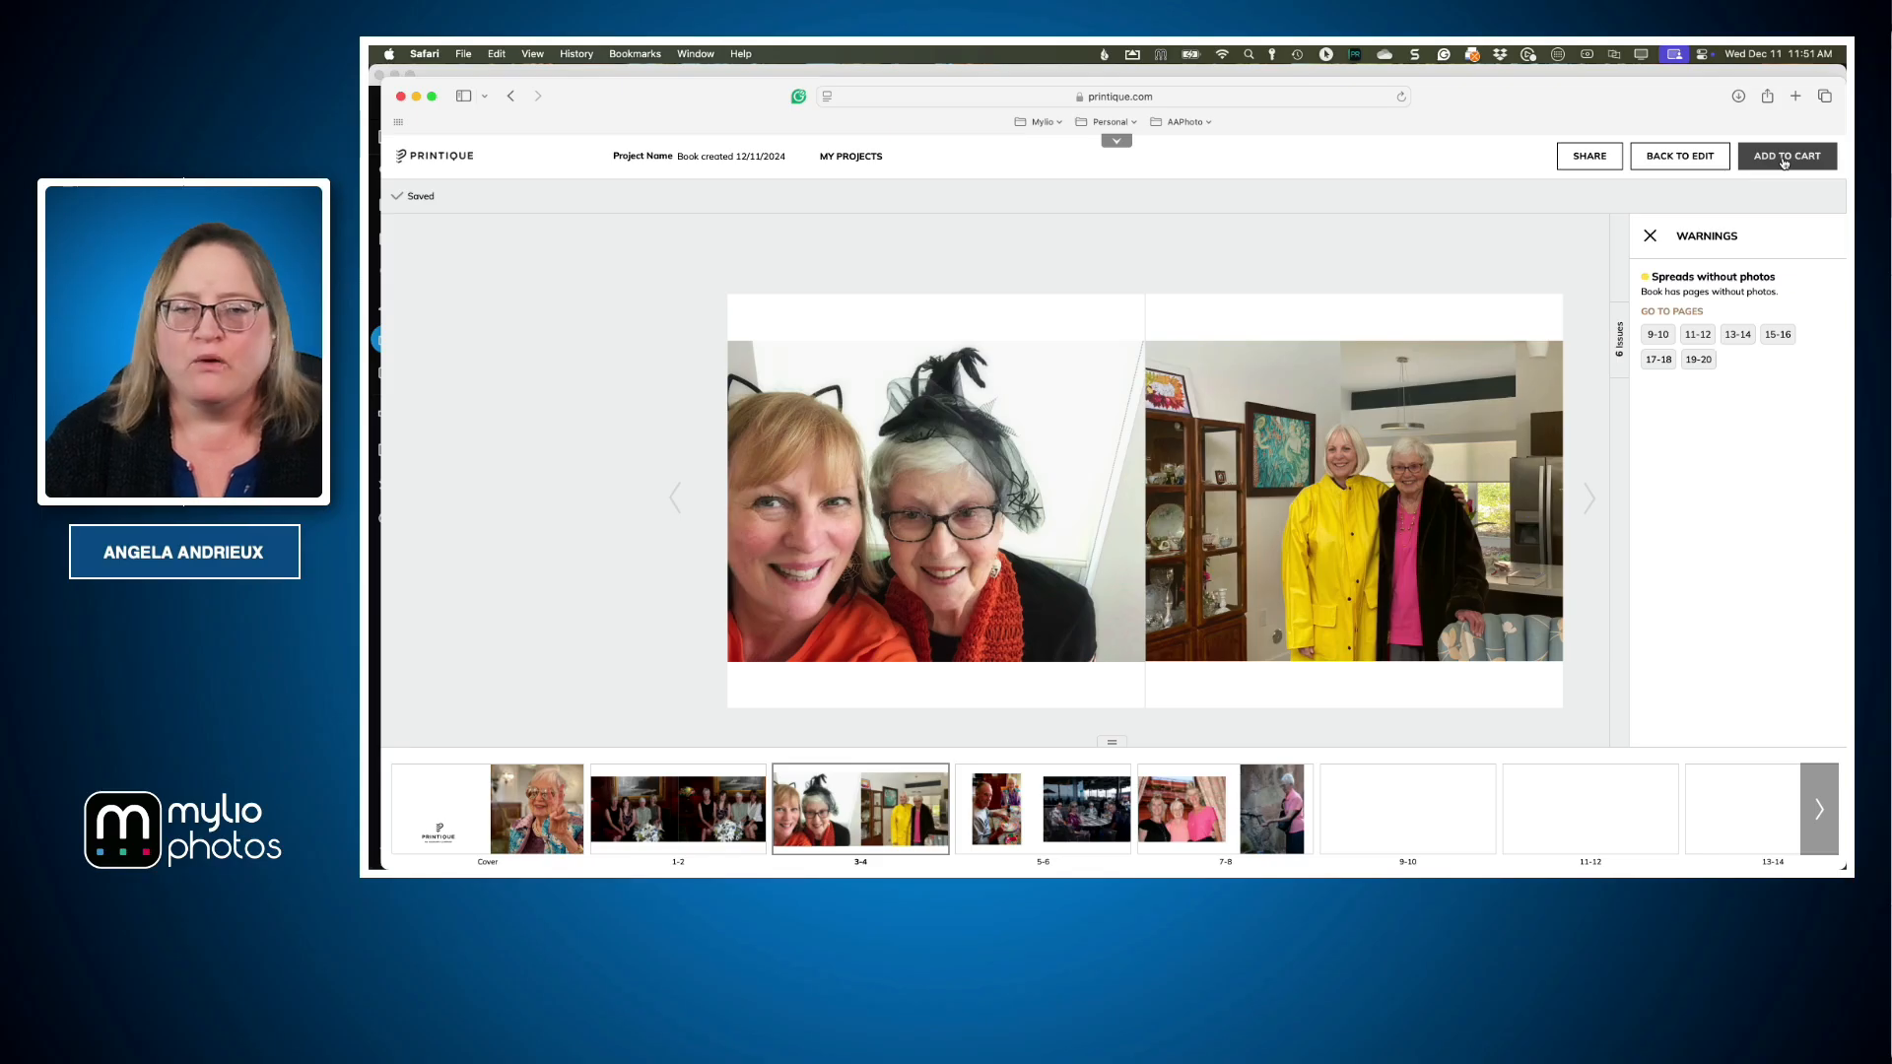
key(super+Tab)
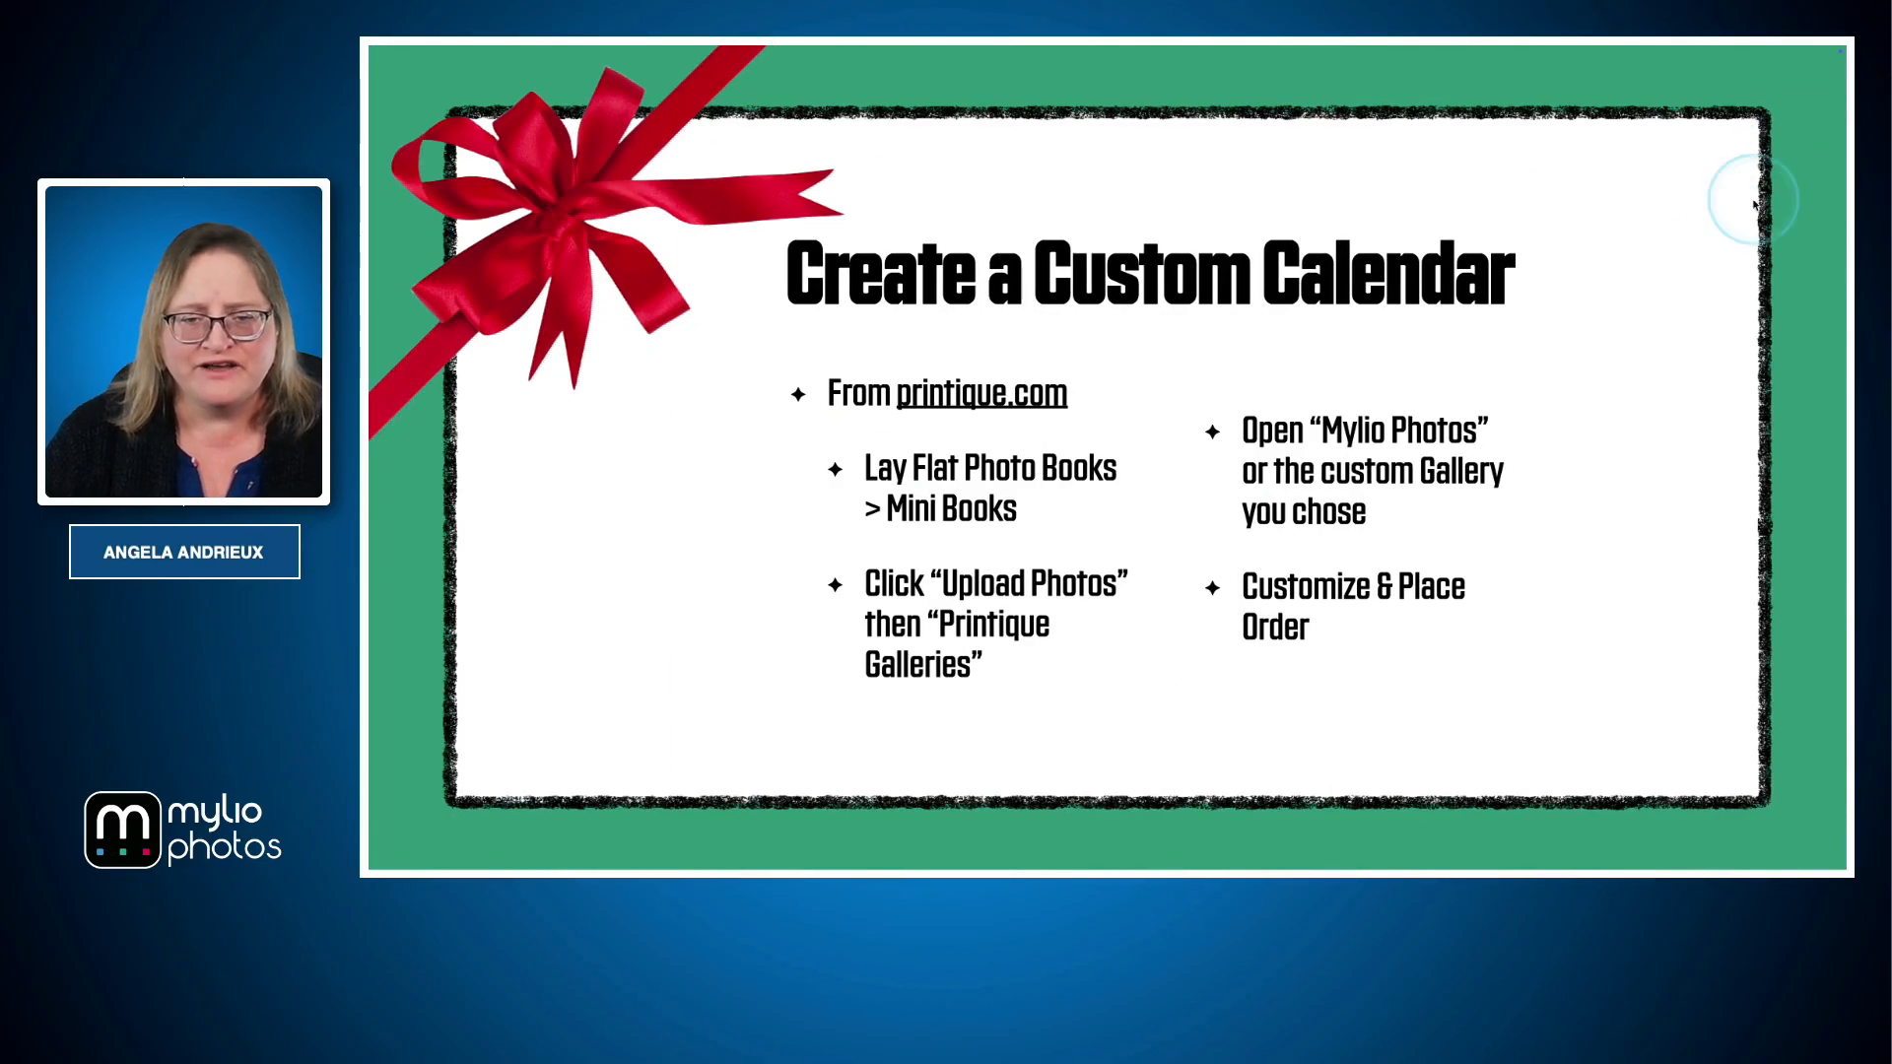
key(Right)
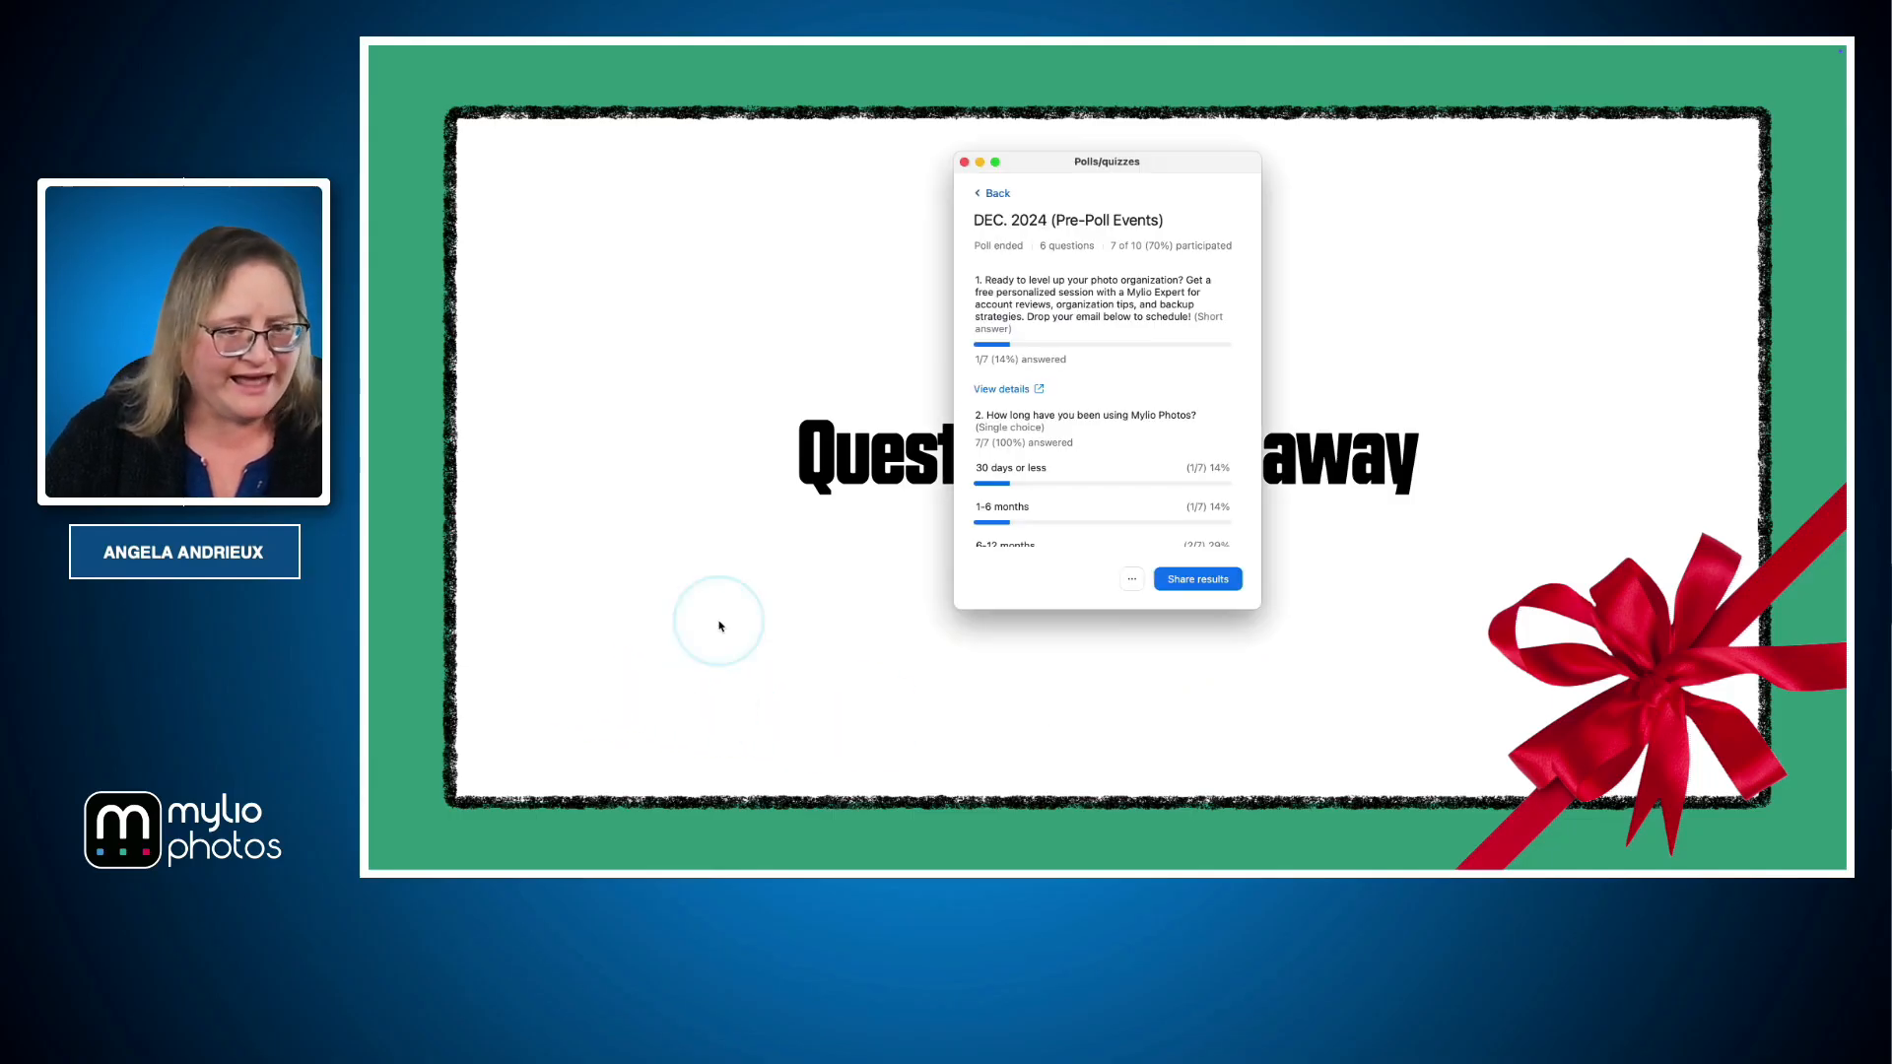
drag(1220, 171, 370, 253)
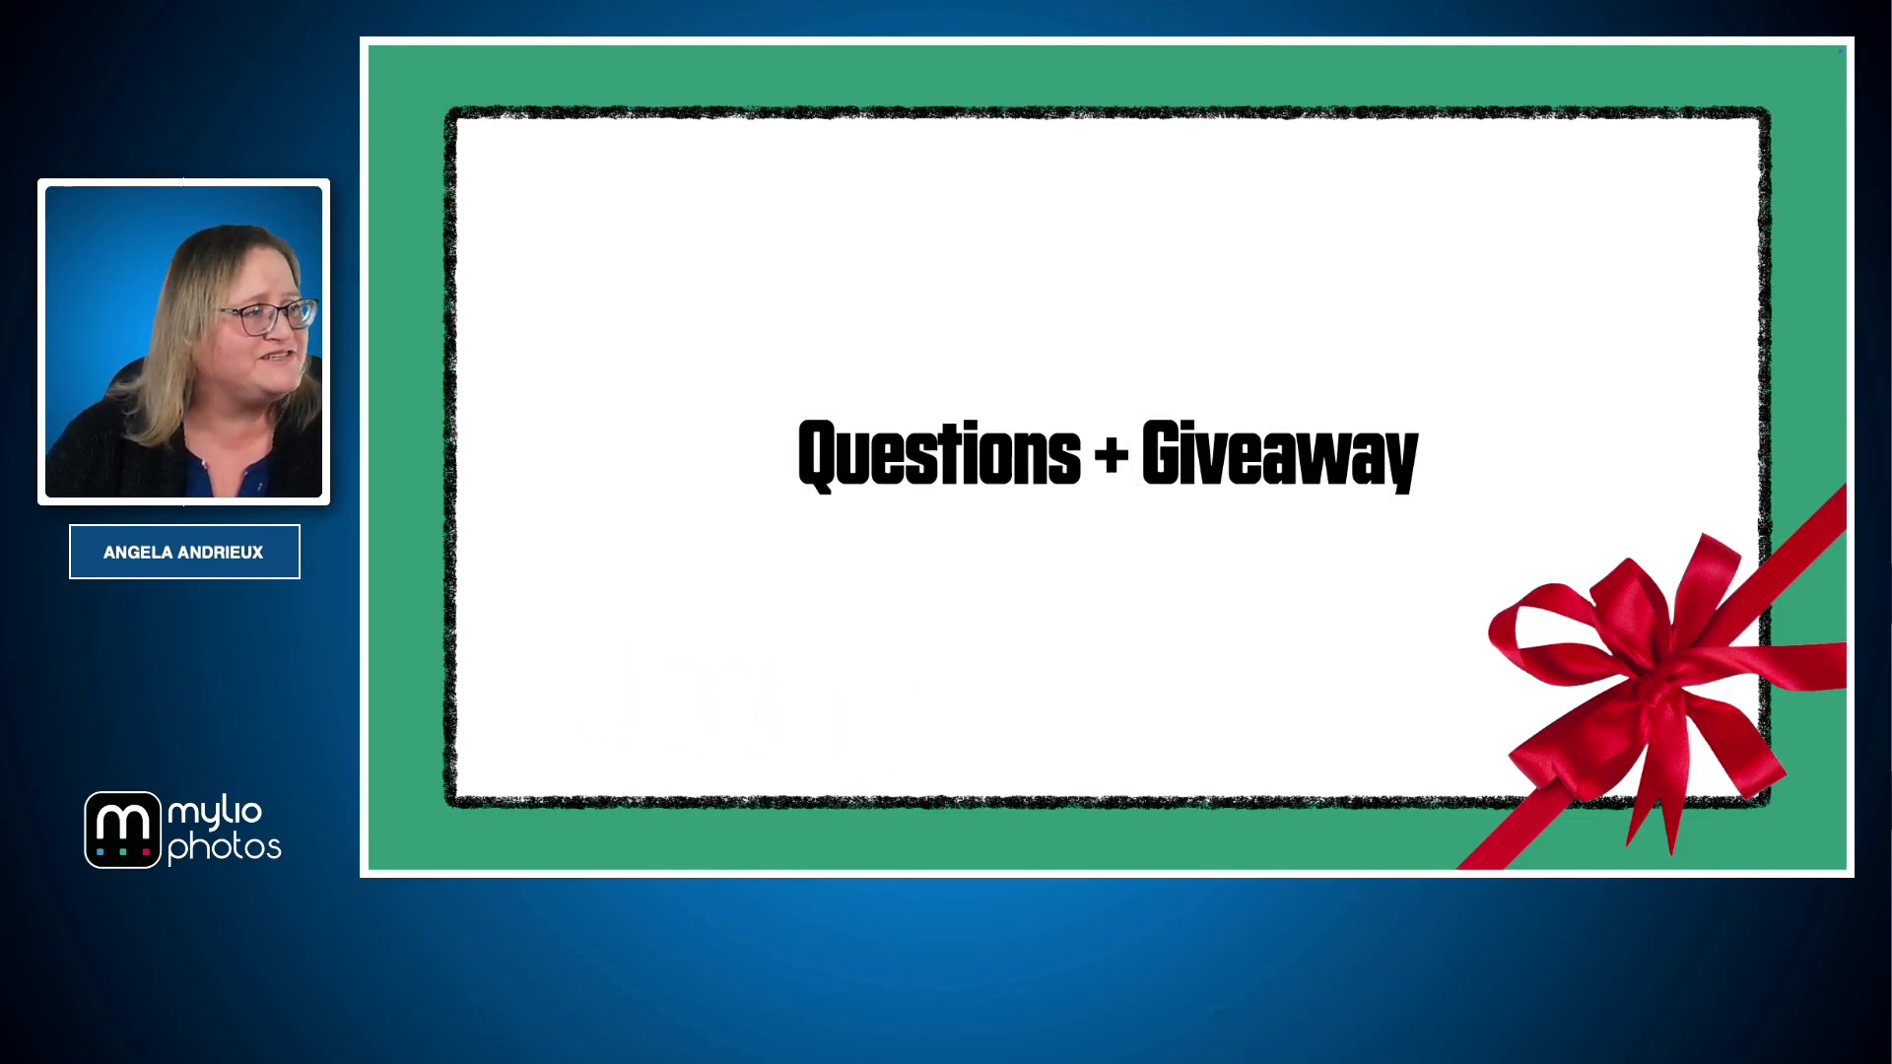